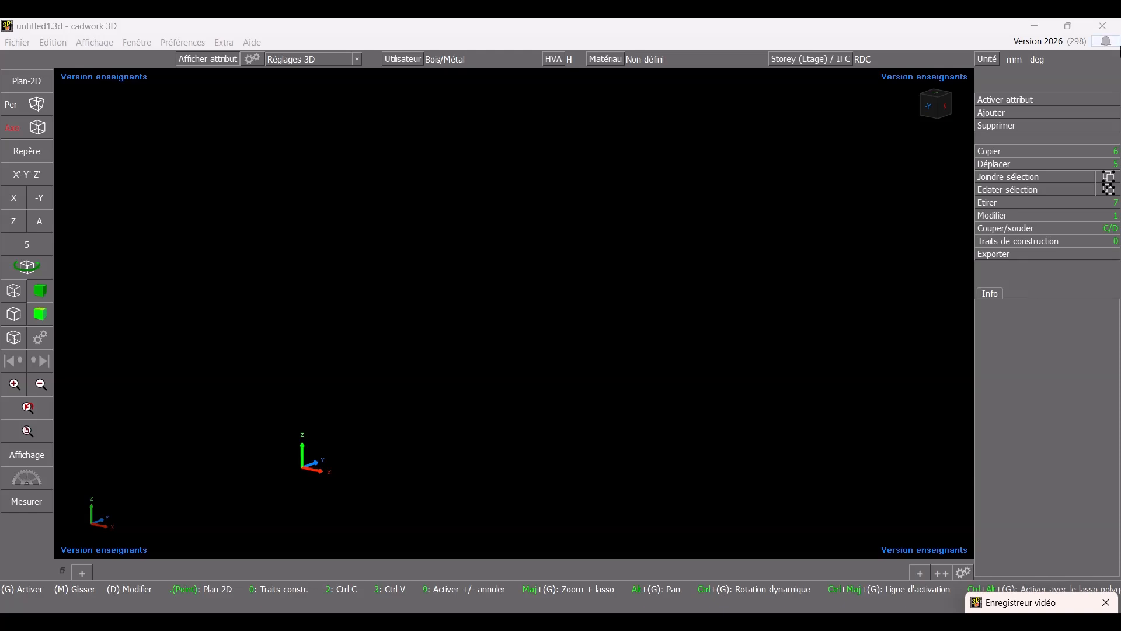
# - Add an auxiliary volume with the concrete colour and a name from the list, keeping a depth of 200 mm
pyautogui.click(998, 115)
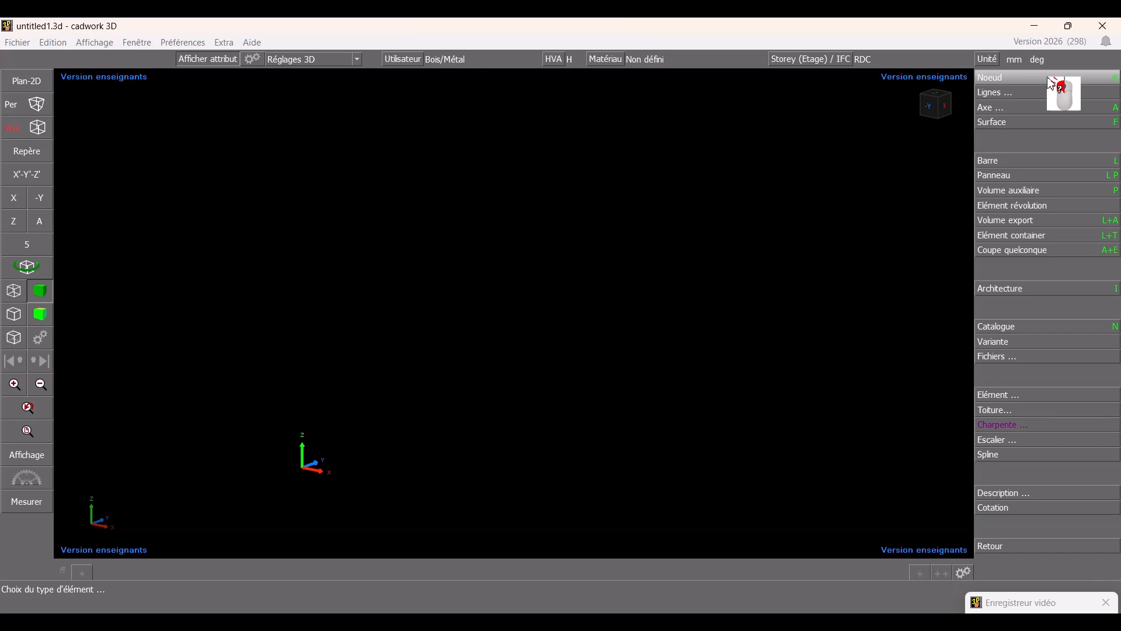
pyautogui.click(1026, 199)
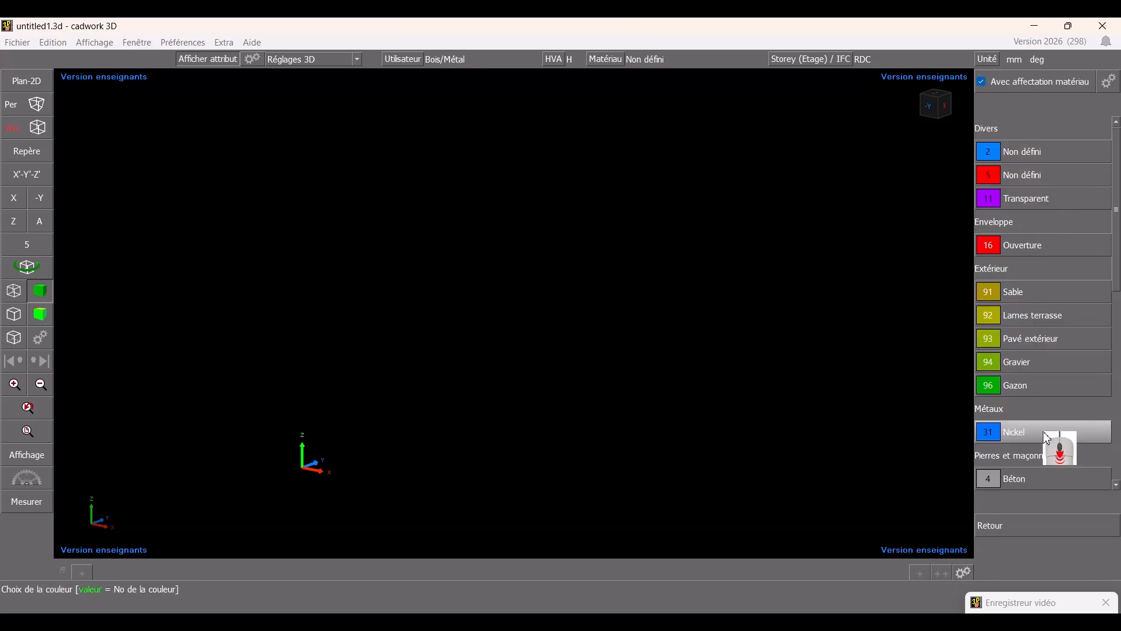
pyautogui.scroll(-3, 1047, 414)
pyautogui.click(1049, 460)
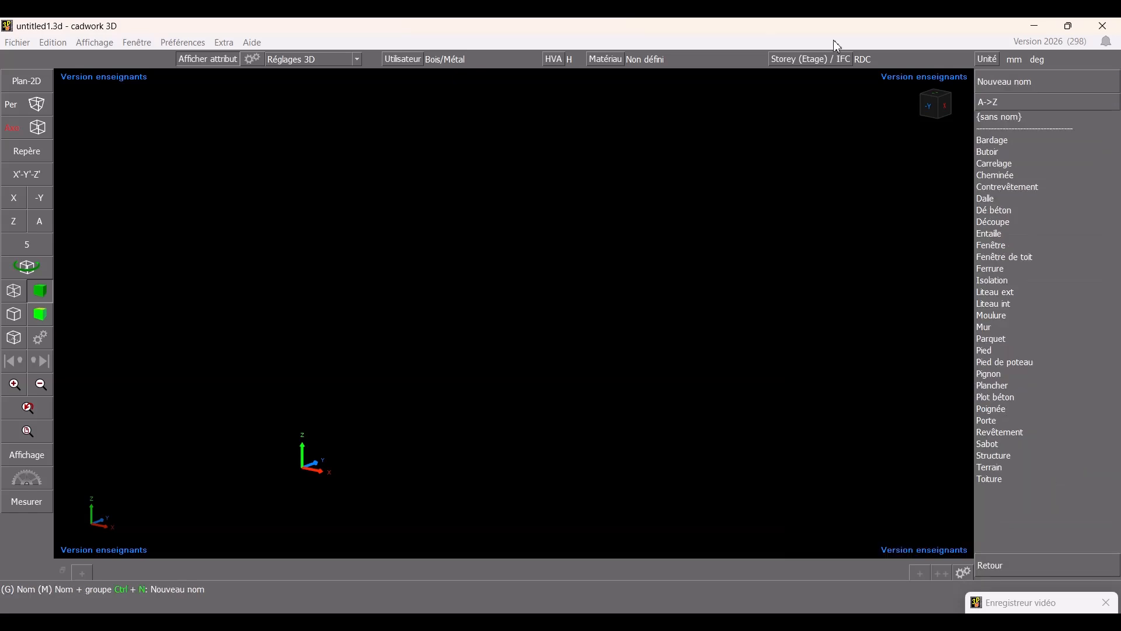
pyautogui.click(1004, 225)
pyautogui.click(997, 198)
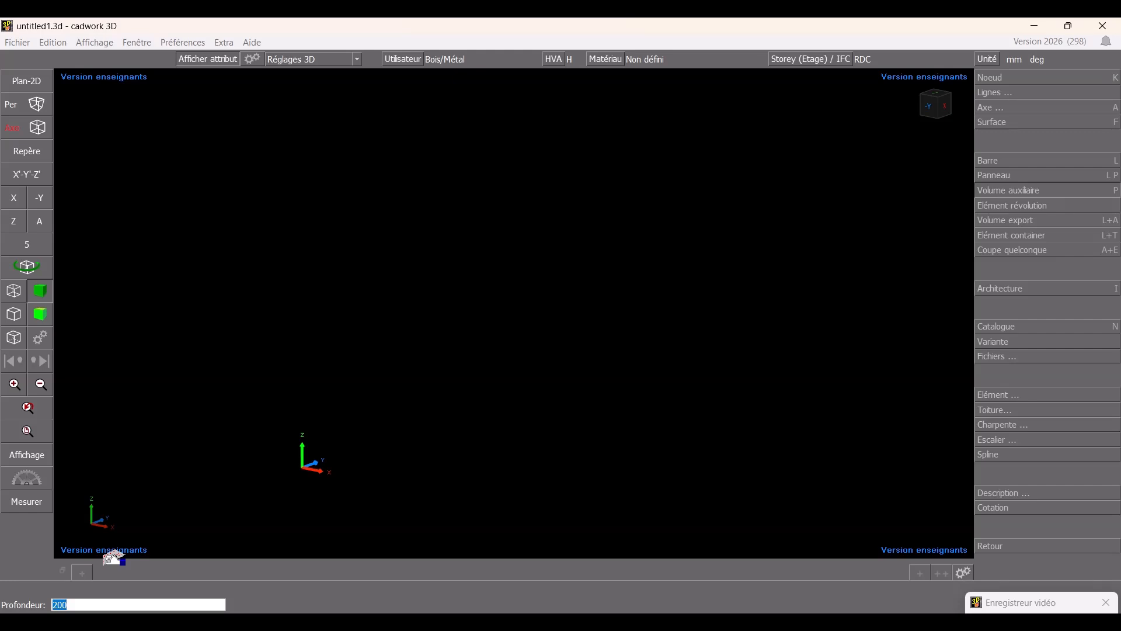
pyautogui.press('Return')
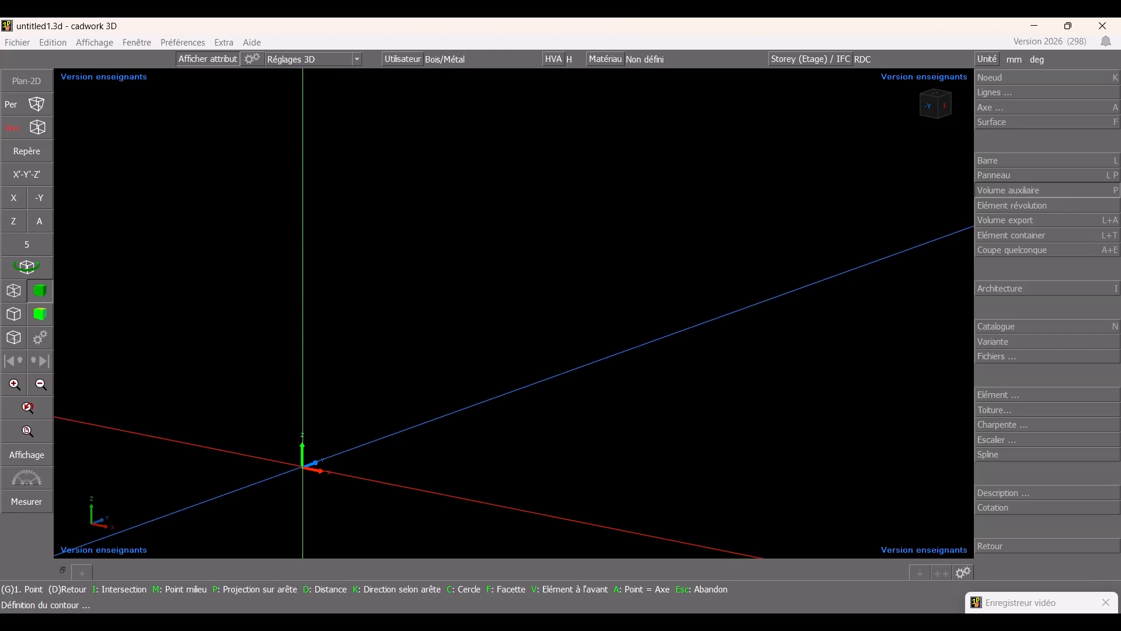
# - Draw the volume's rectangular contour from the origin, 4500 mm along X and 6500 mm along Y, and close it
pyautogui.click(303, 468)
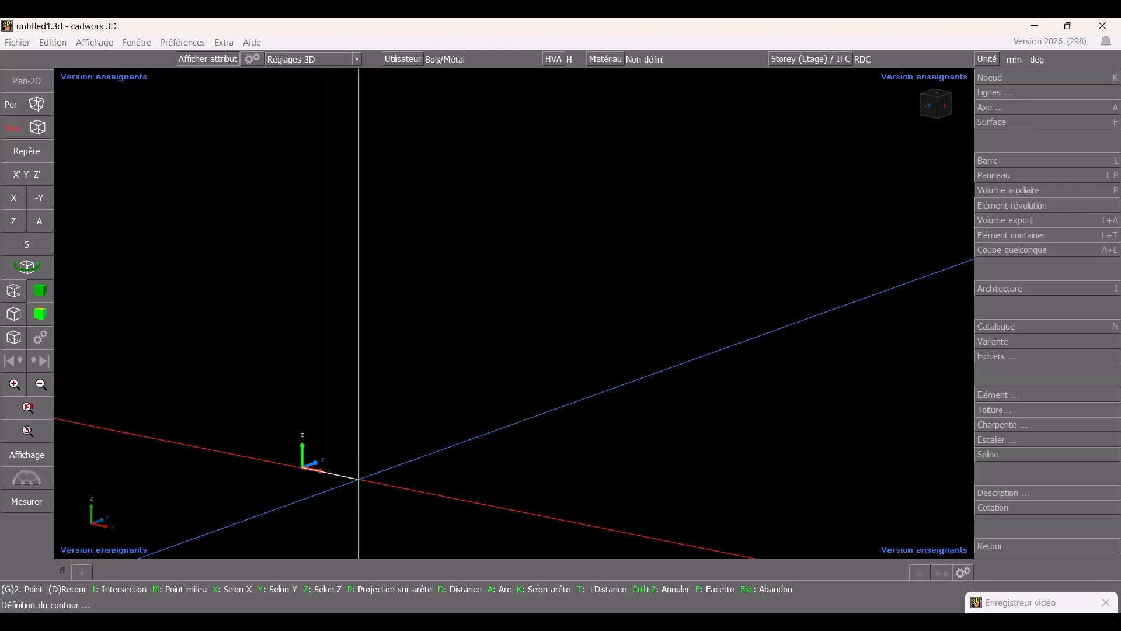
pyautogui.press('x')
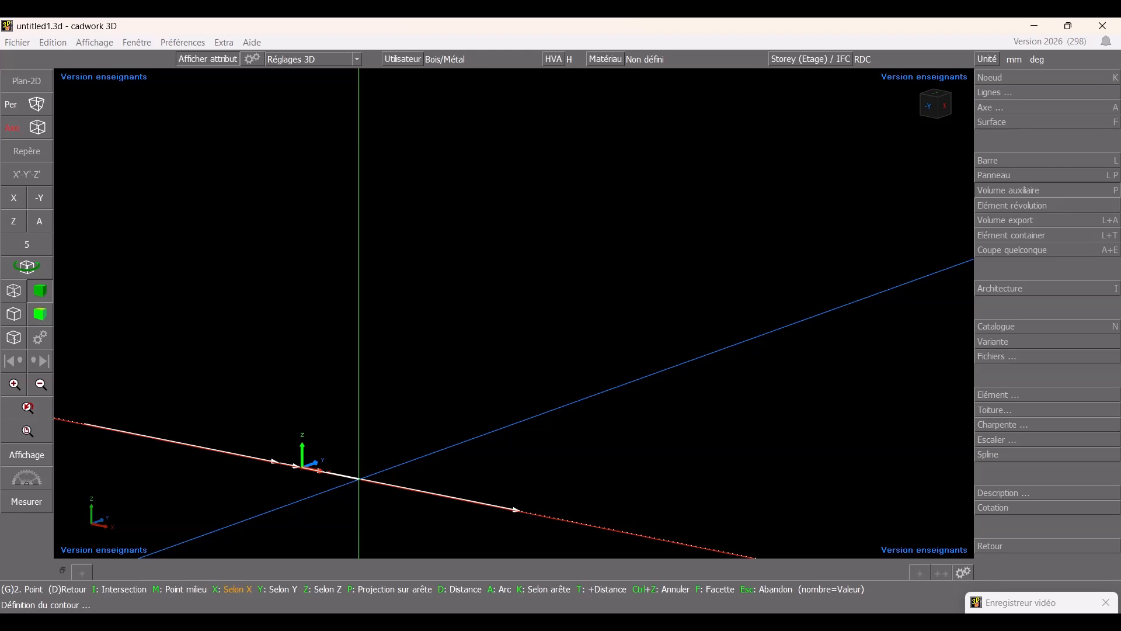
pyautogui.write('4500')
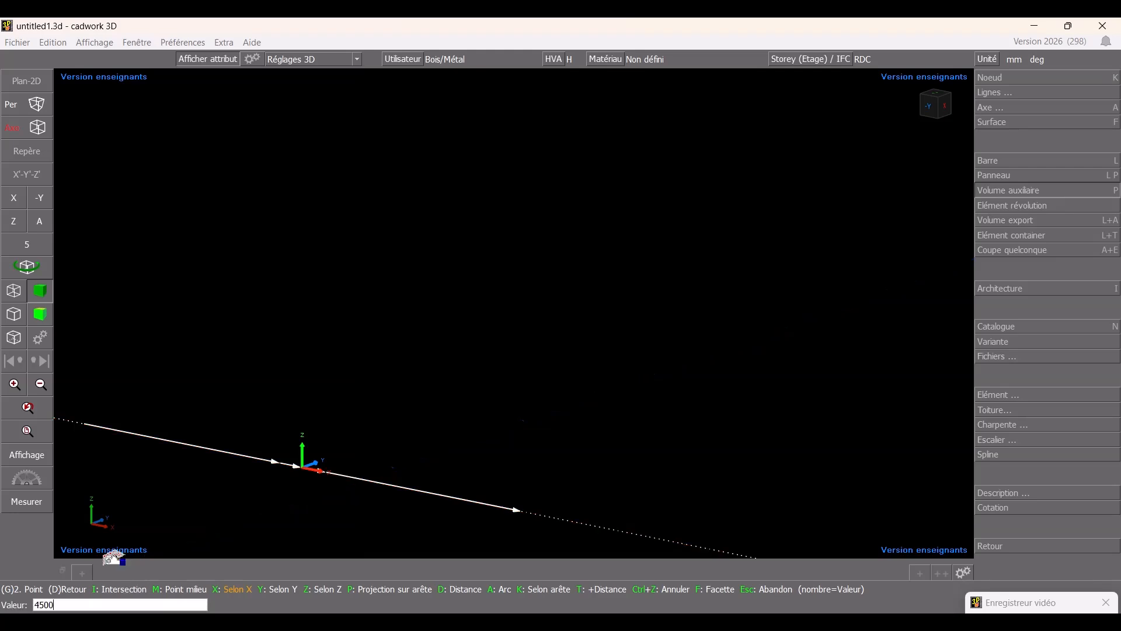
pyautogui.press('Return')
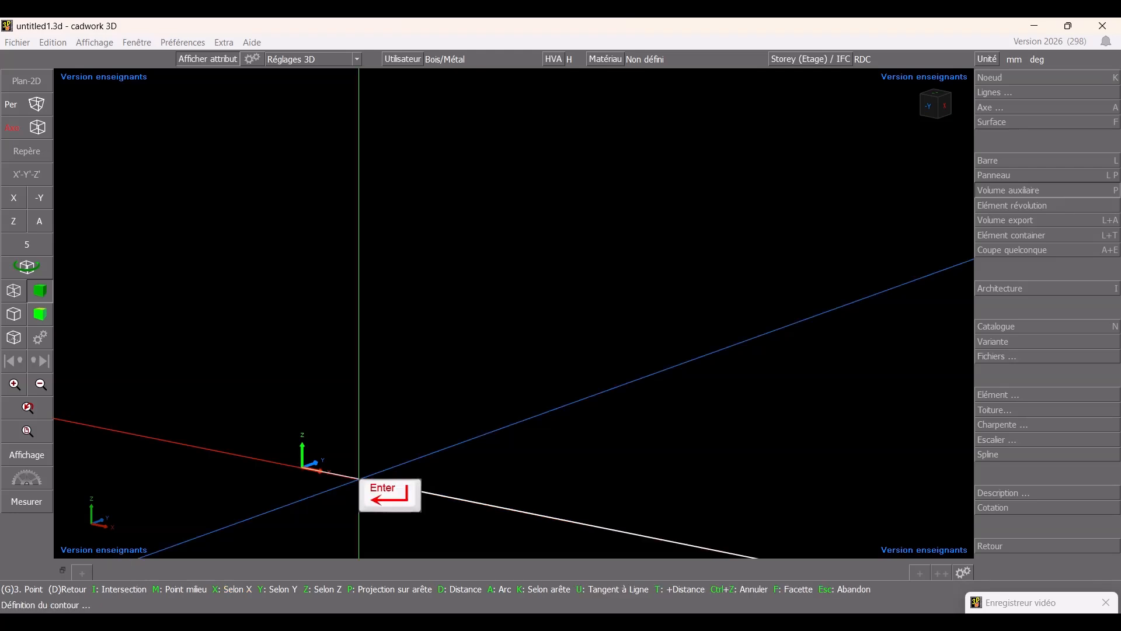
pyautogui.write('y6500')
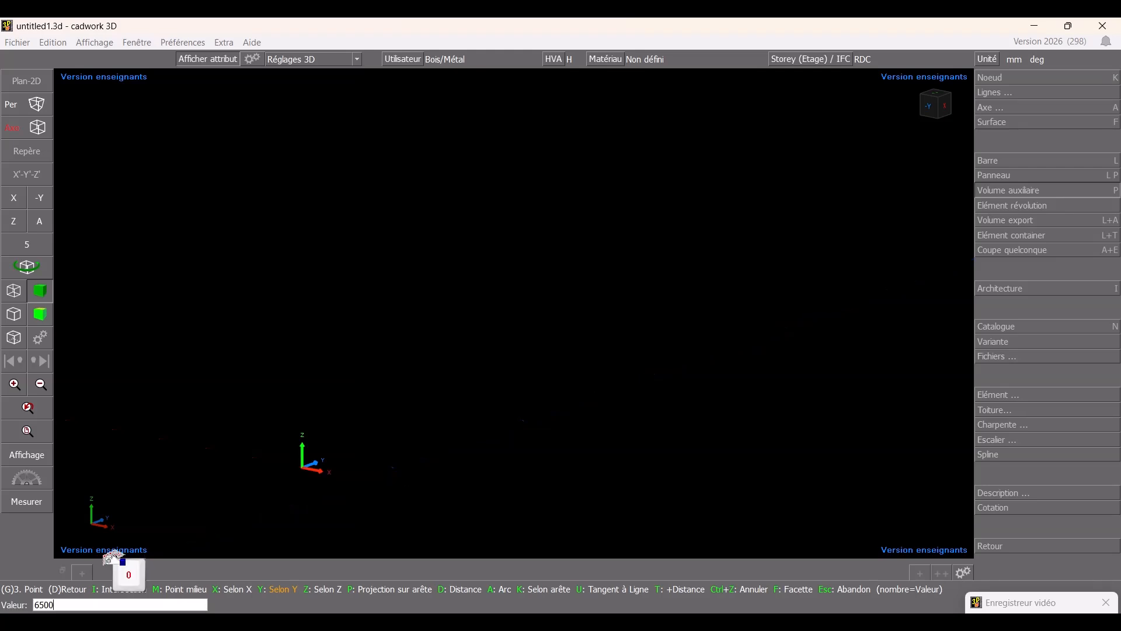
pyautogui.press('Return')
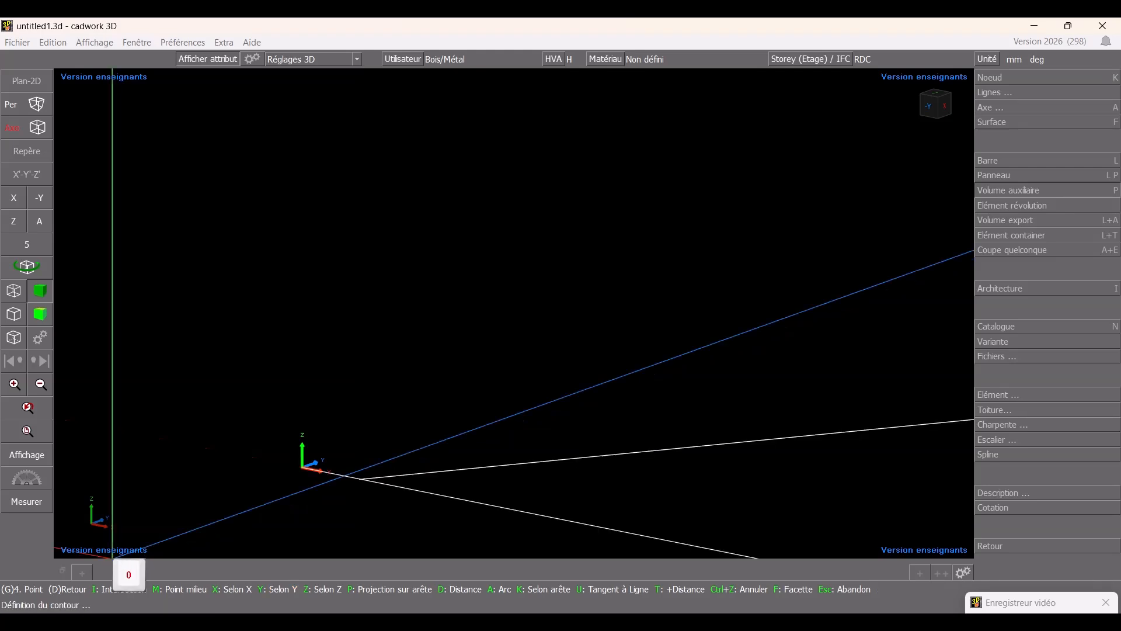
pyautogui.write('x')
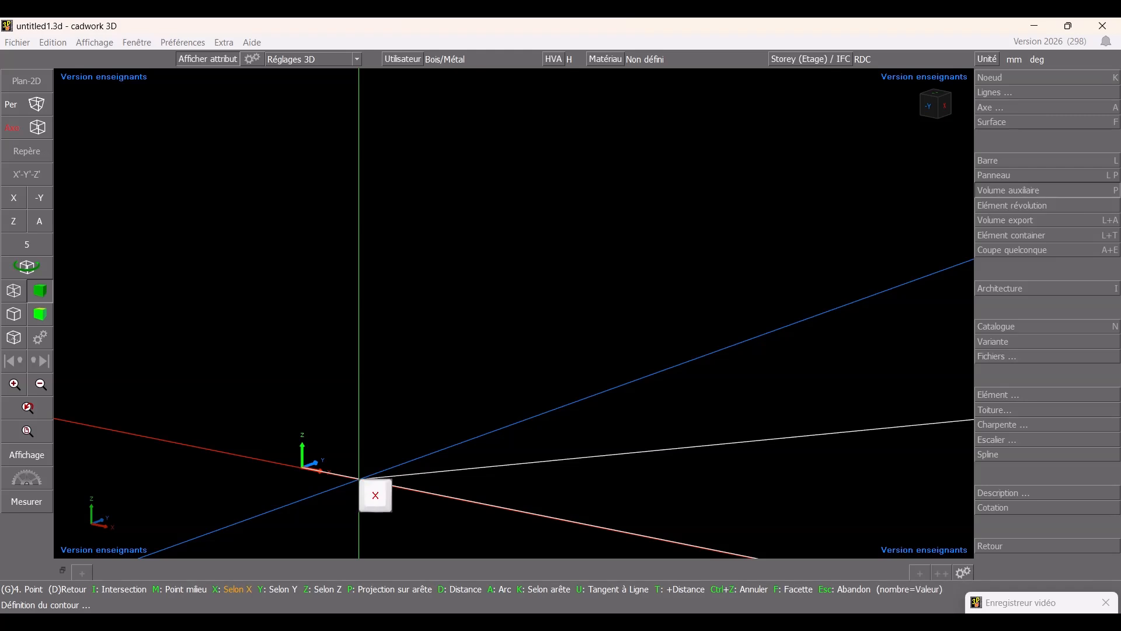
pyautogui.write('-')
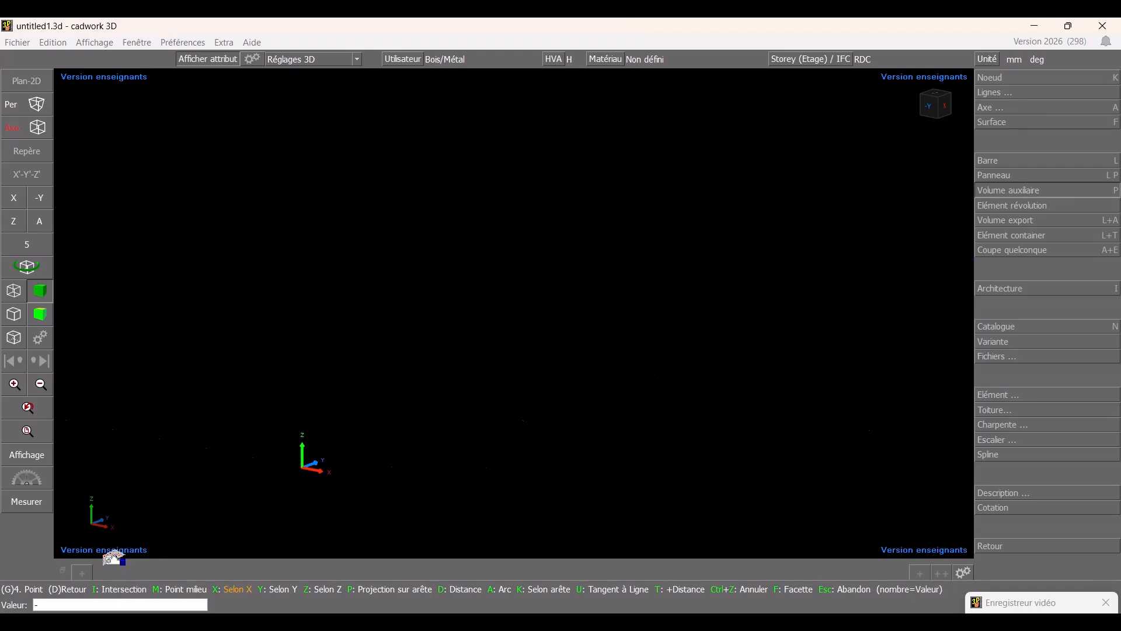
pyautogui.write('4500')
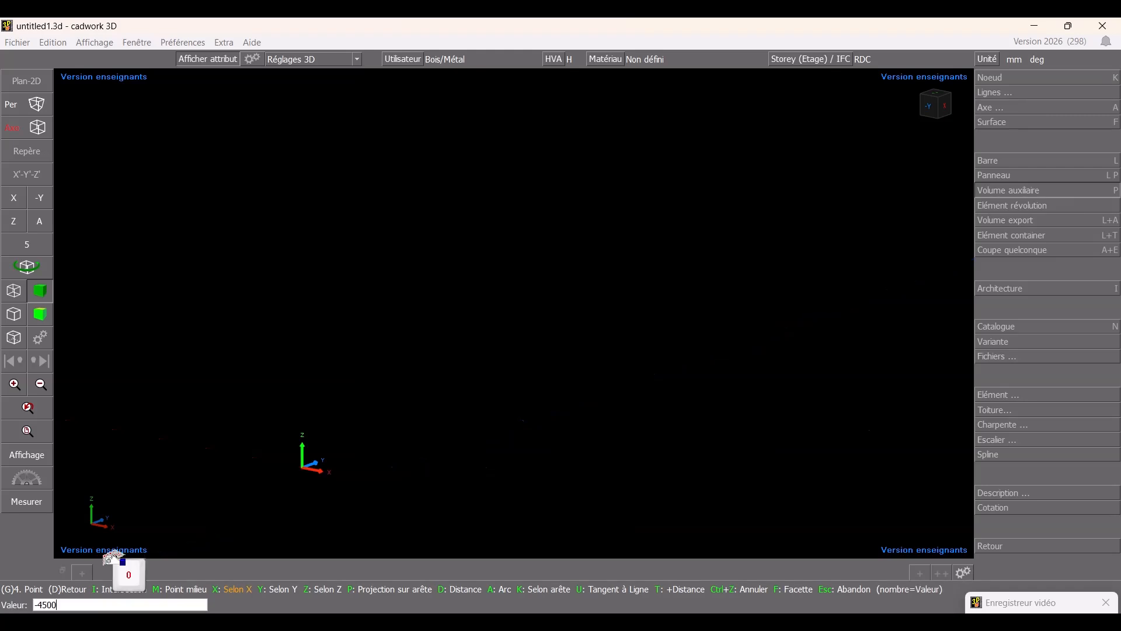
pyautogui.press('Return')
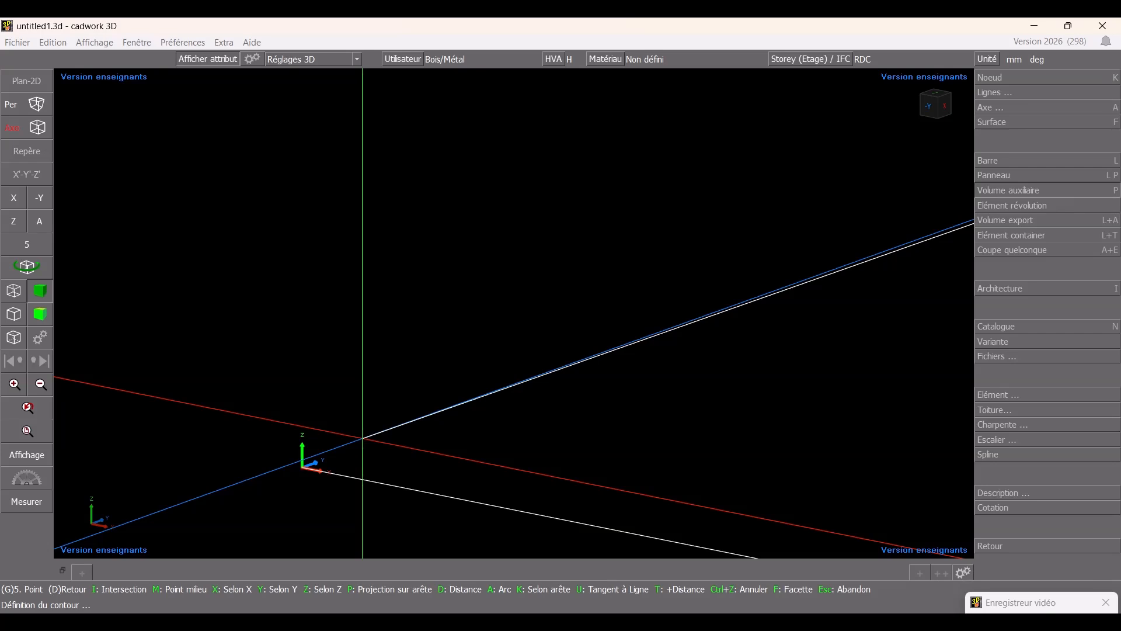
pyautogui.rightClick(363, 438)
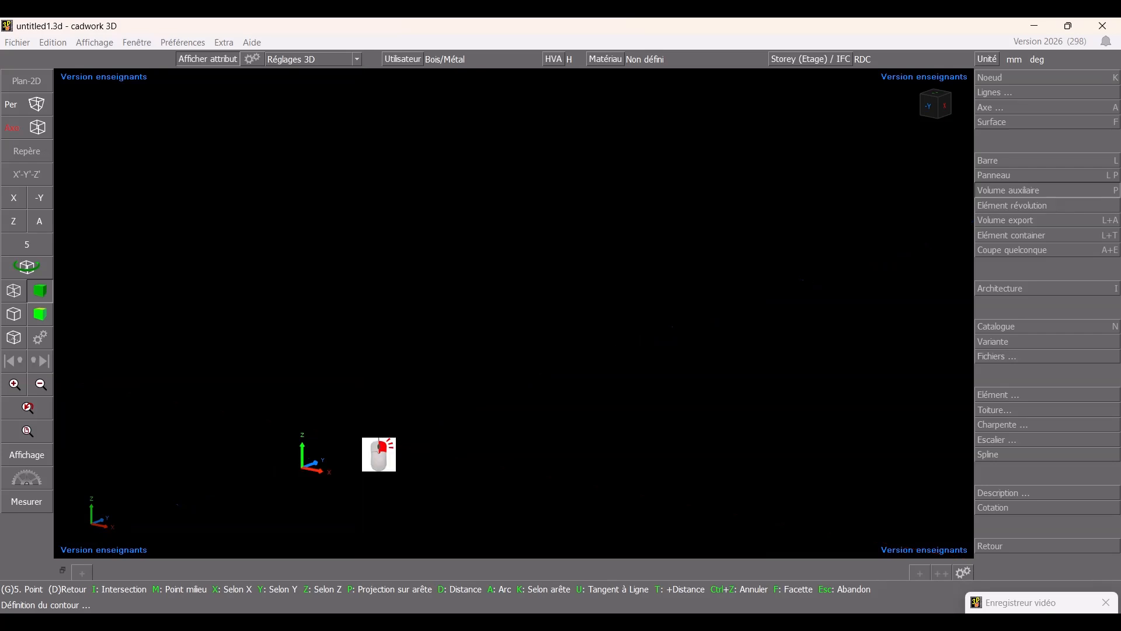
pyautogui.rightClick(476, 409)
pyautogui.press('Escape')
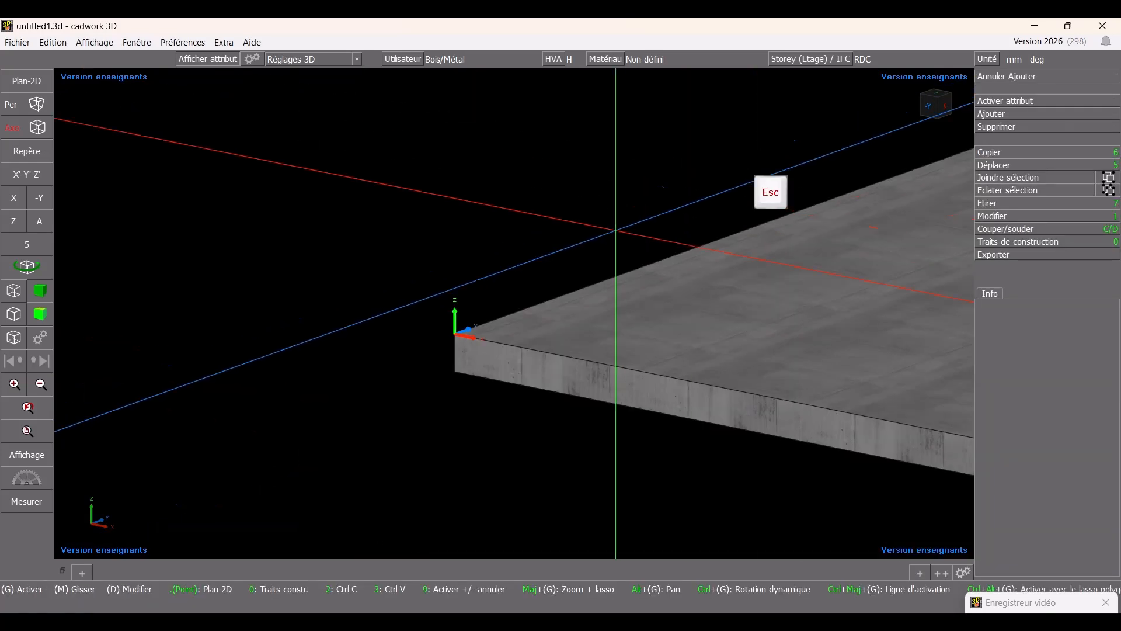
pyautogui.scroll(-5, 514, 315)
pyautogui.scroll(5, 497, 263)
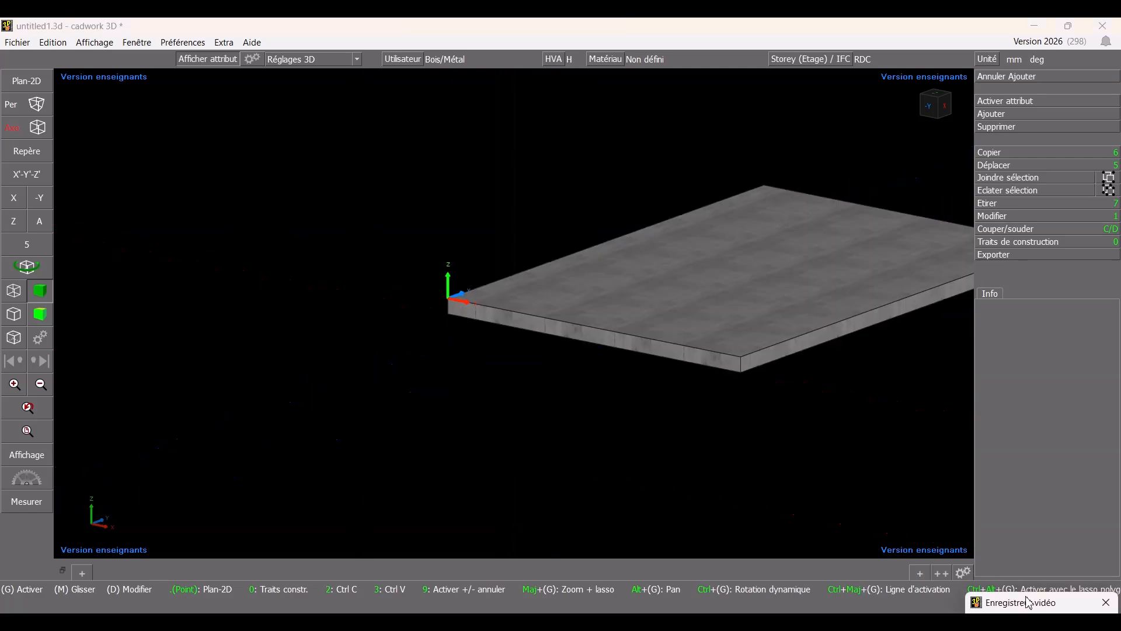
pyautogui.click(1029, 603)
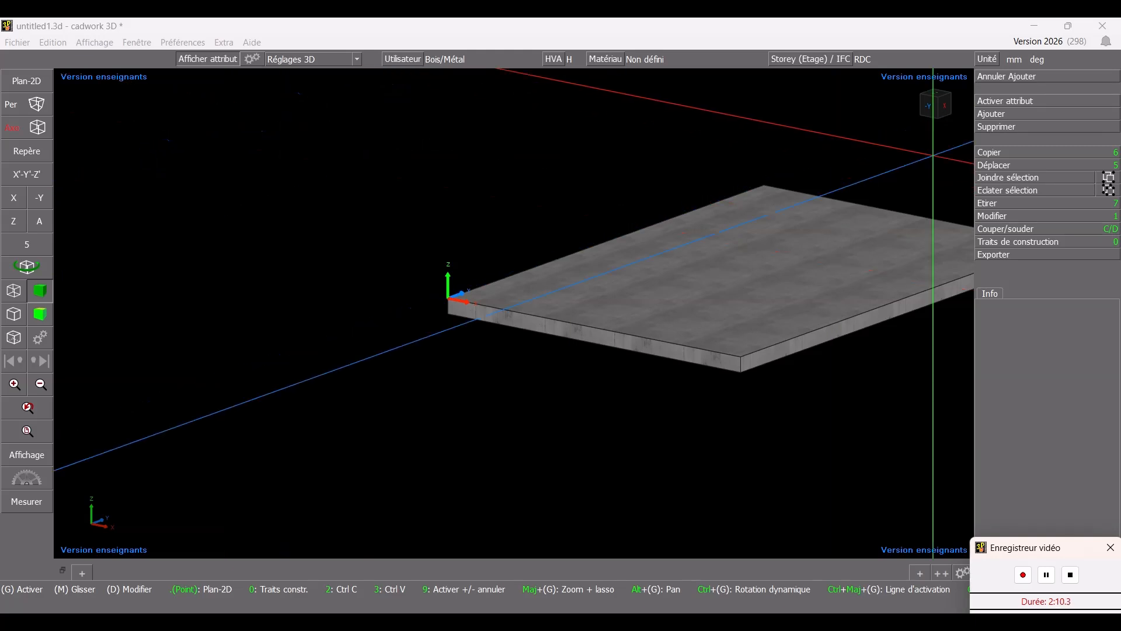
# - Add a second auxiliary volume with the Nickel colour, a name from the list, and a depth of 8 mm
pyautogui.click(996, 115)
pyautogui.click(1042, 191)
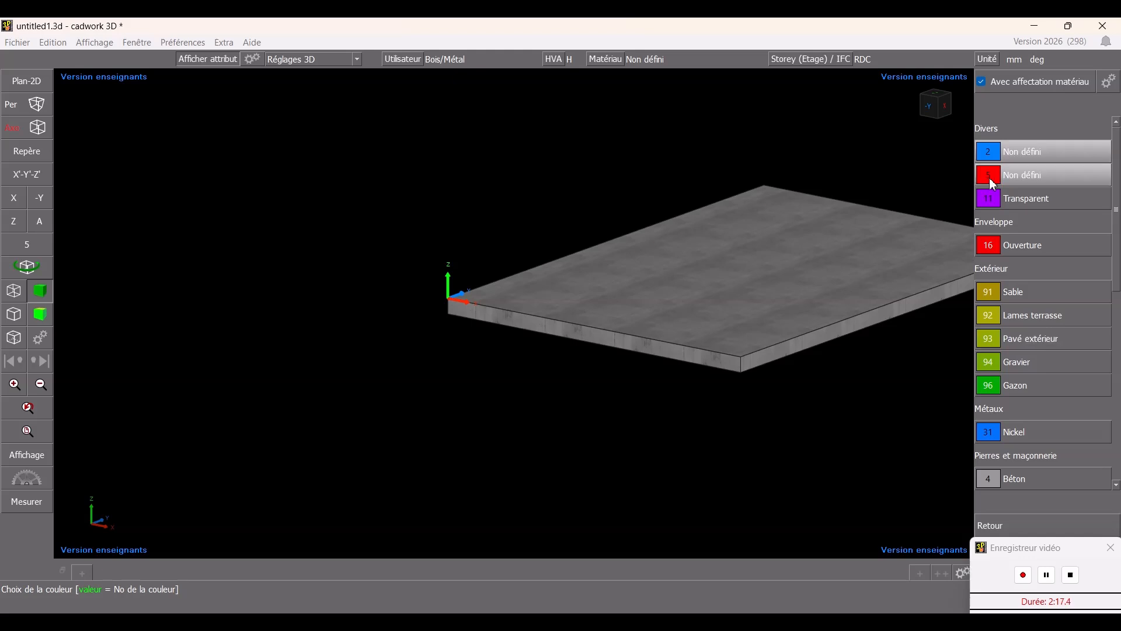
pyautogui.click(1069, 248)
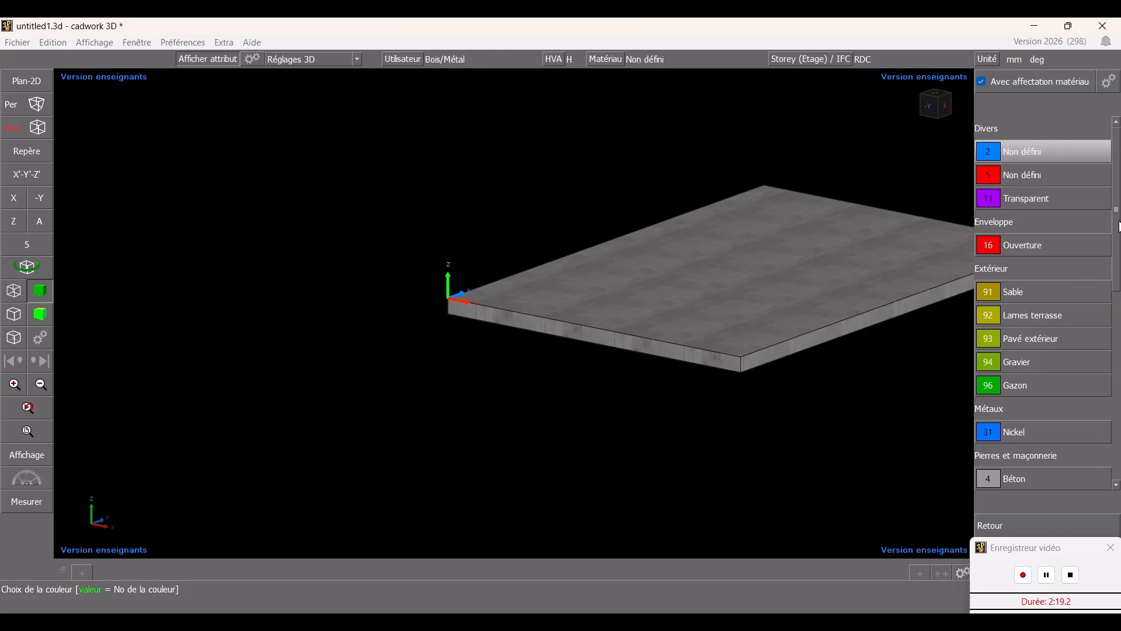
pyautogui.scroll(-4, 1119, 267)
pyautogui.moveTo(1120, 266); pyautogui.dragTo(1119, 426)
pyautogui.scroll(5, 1066, 266)
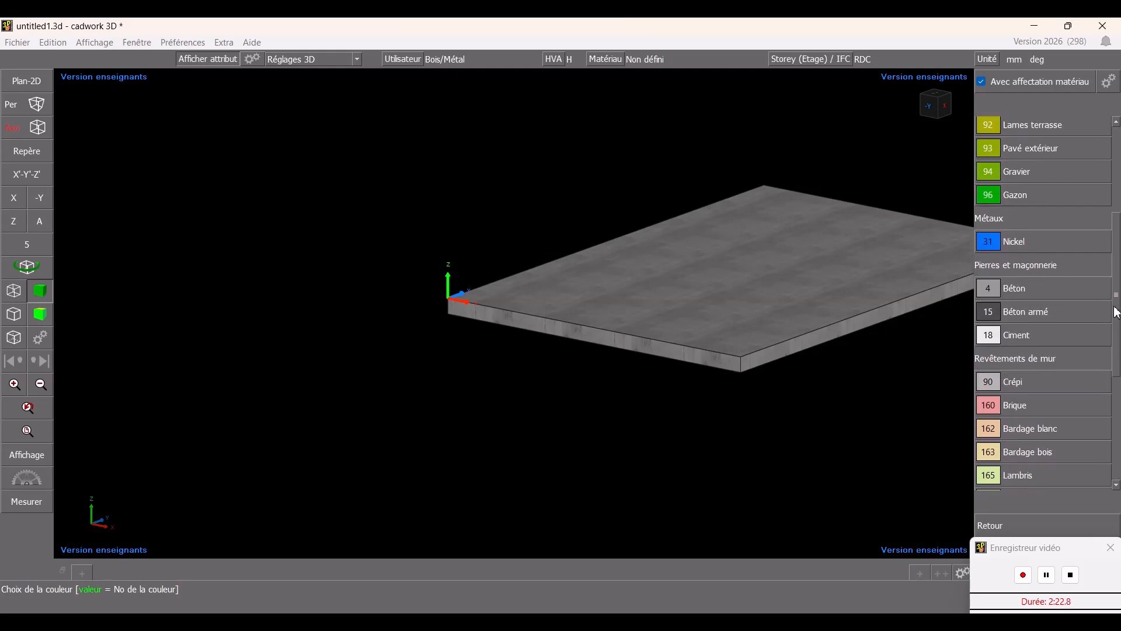
pyautogui.click(1045, 246)
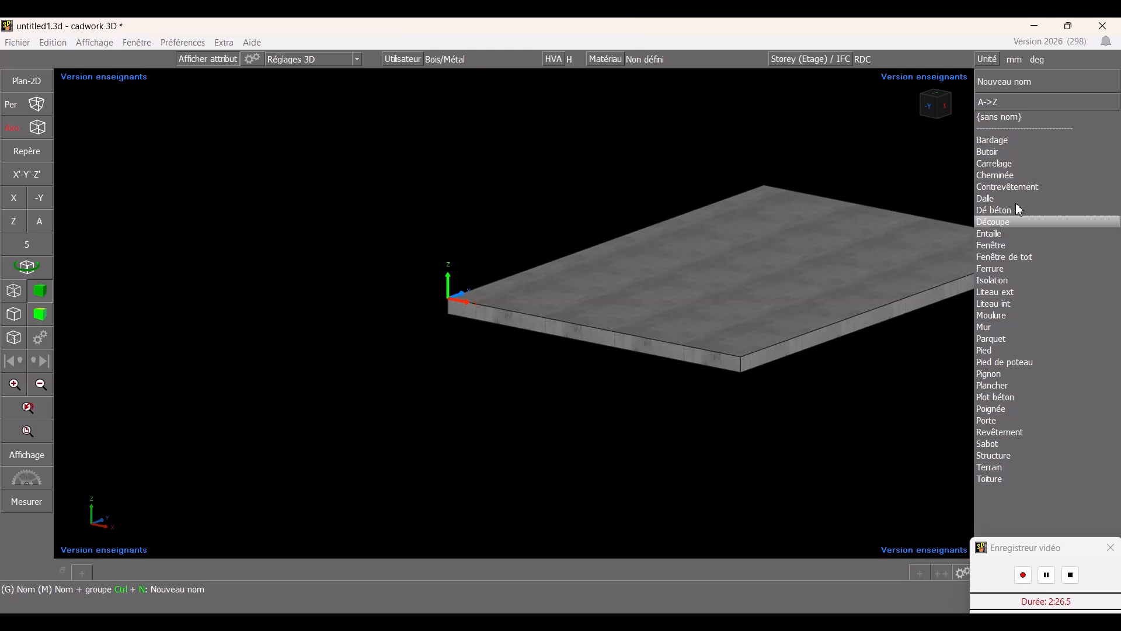
pyautogui.click(1015, 357)
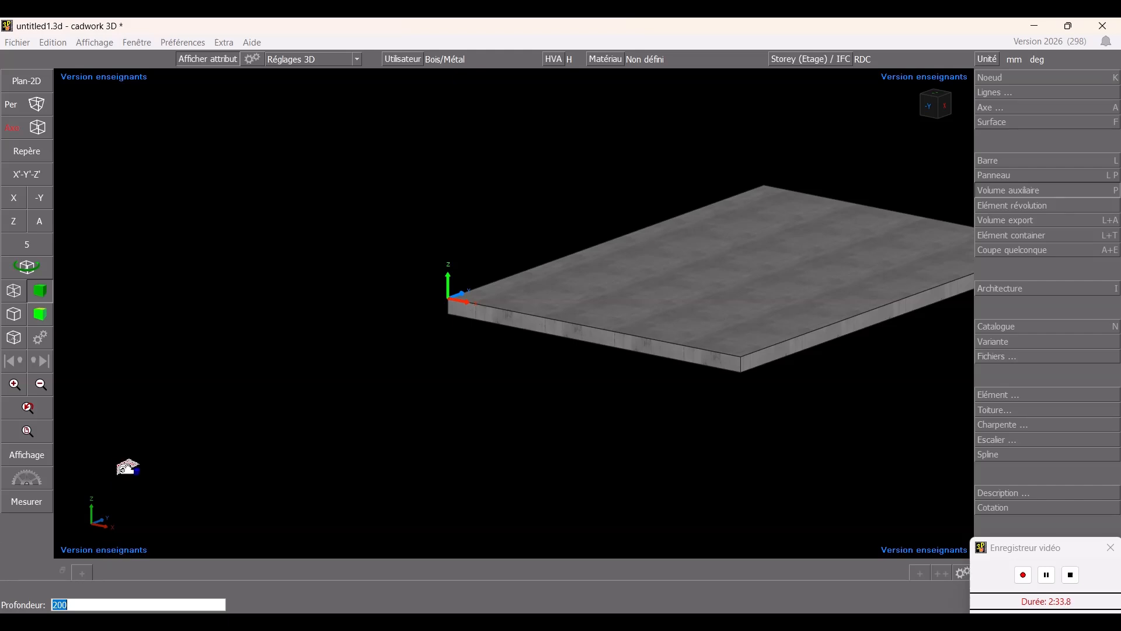
pyautogui.write('8')
pyautogui.press('Return')
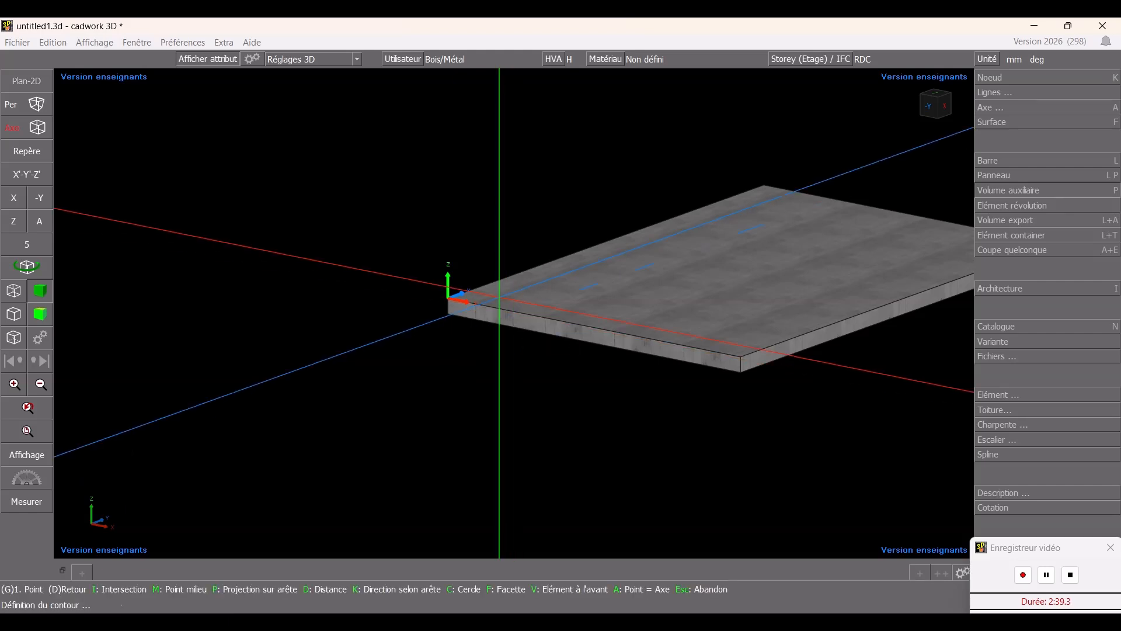
# - Start the plate's contour at the slab's origin corner and draw its first side 150 mm along X
pyautogui.scroll(5, 498, 315)
pyautogui.scroll(5, 497, 315)
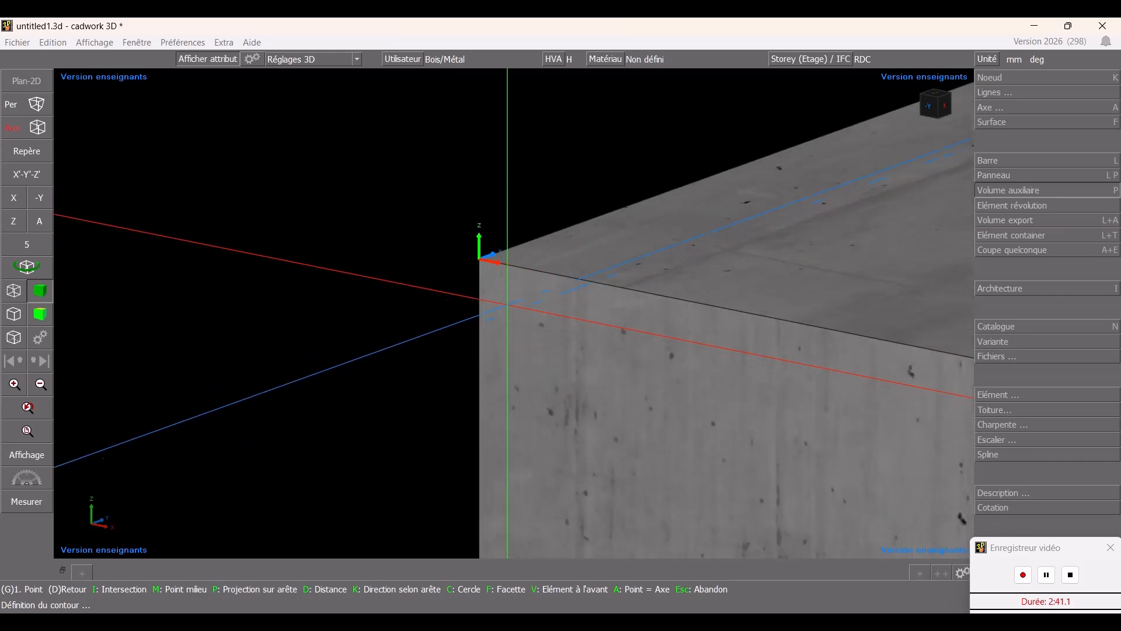
pyautogui.click(479, 259)
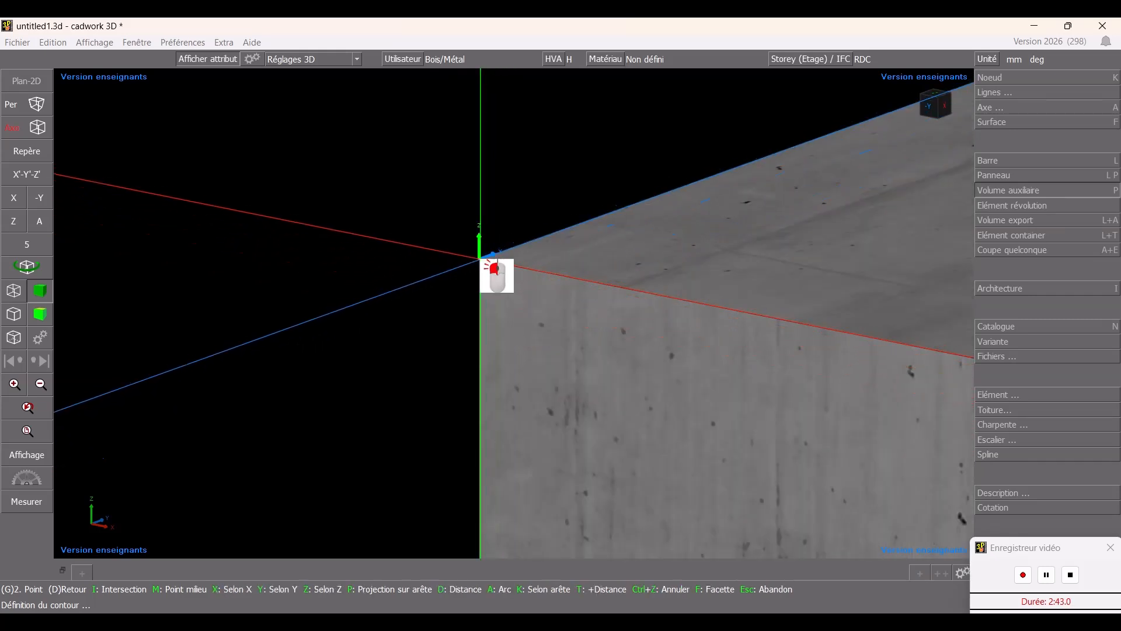
pyautogui.press('x')
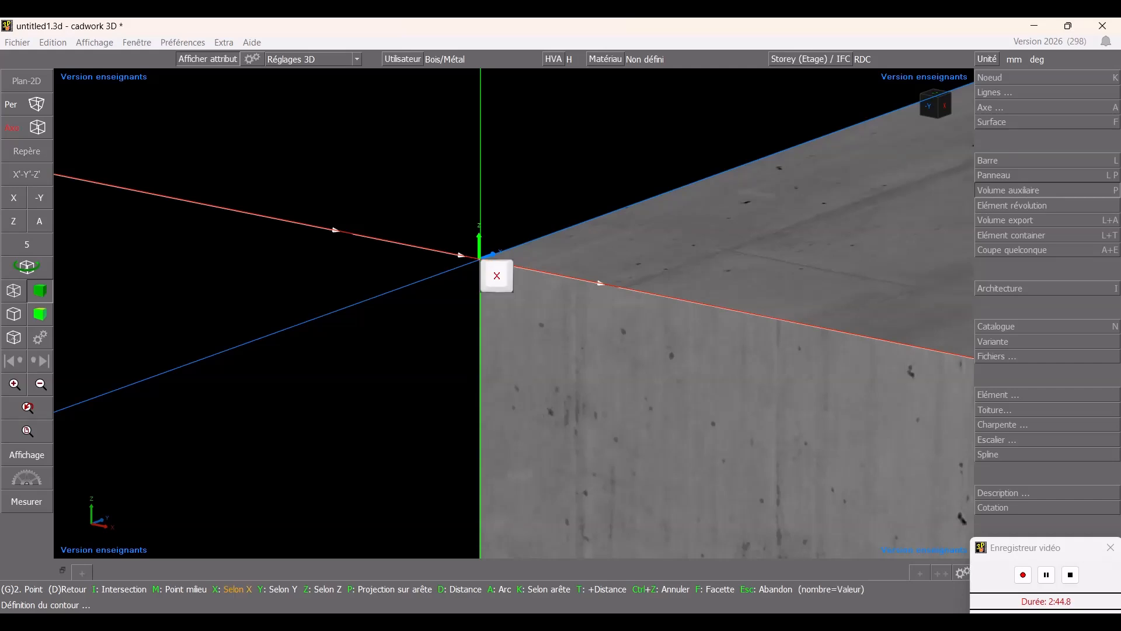
pyautogui.write('15')
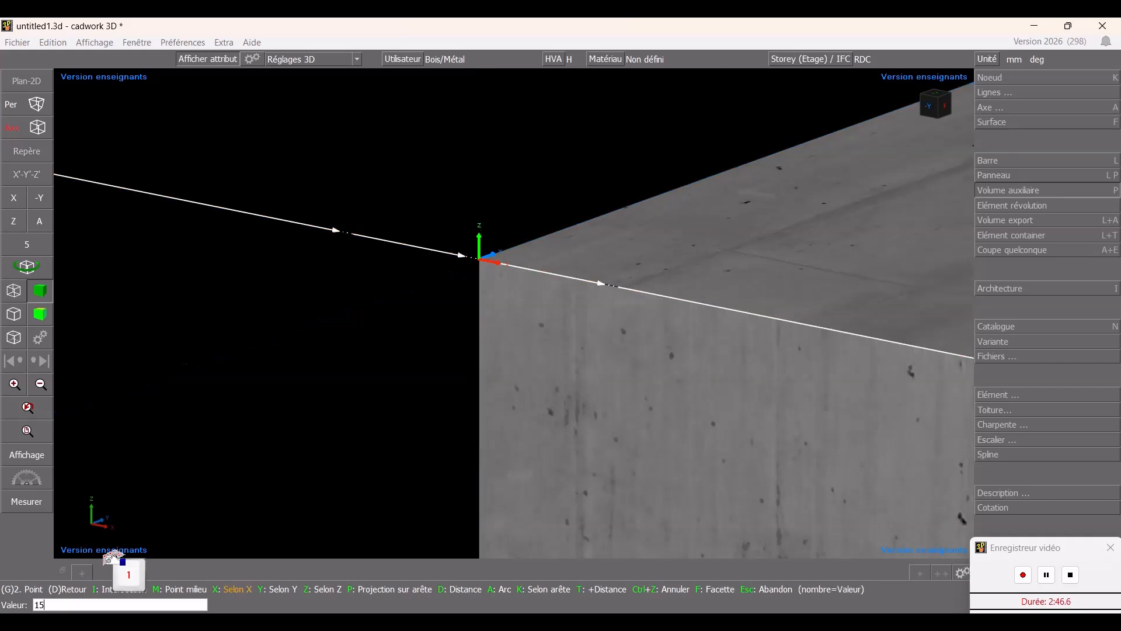
pyautogui.write('0')
pyautogui.press('Return')
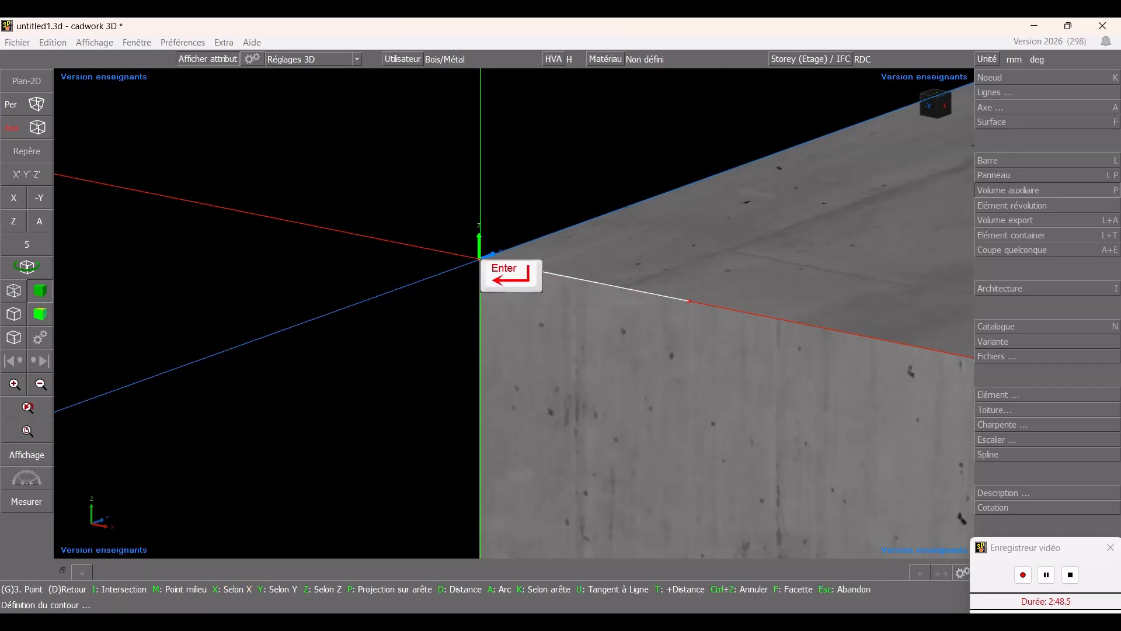
# - Continue the contour 150 mm along Y and -150 mm along X, then close it and confirm the volume
pyautogui.write('y150')
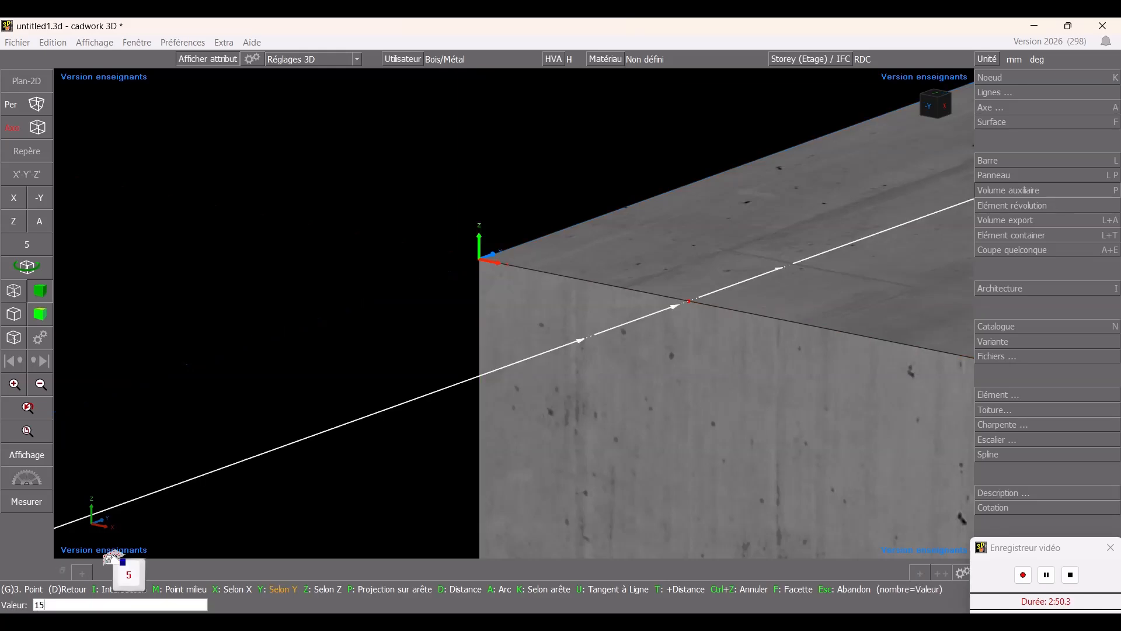
pyautogui.press('Return')
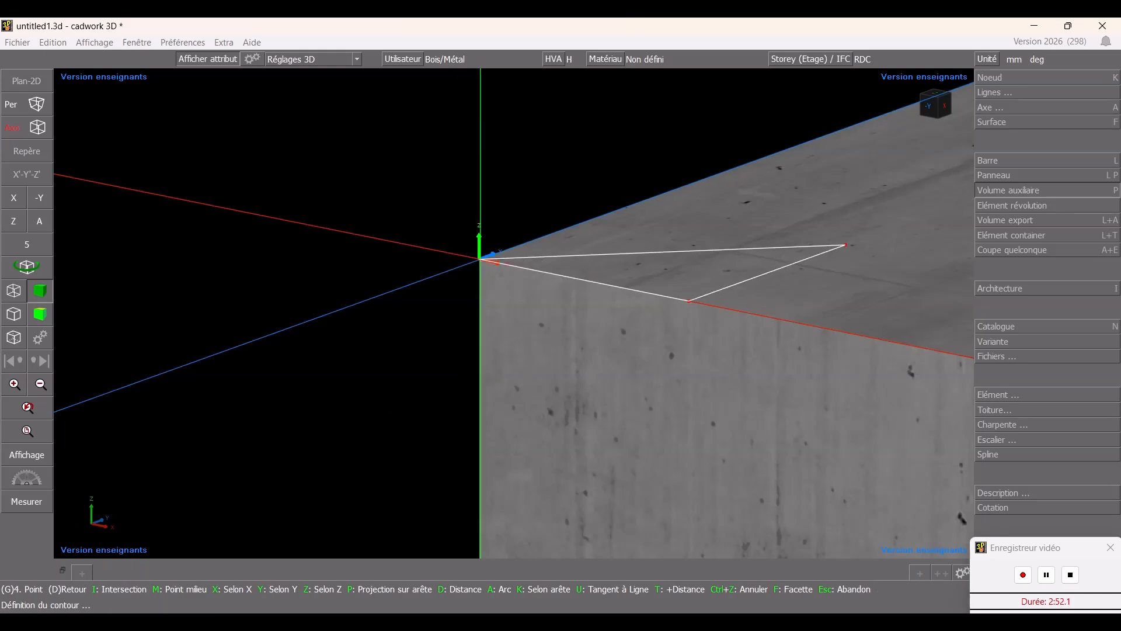
pyautogui.write('x')
pyautogui.write('-15')
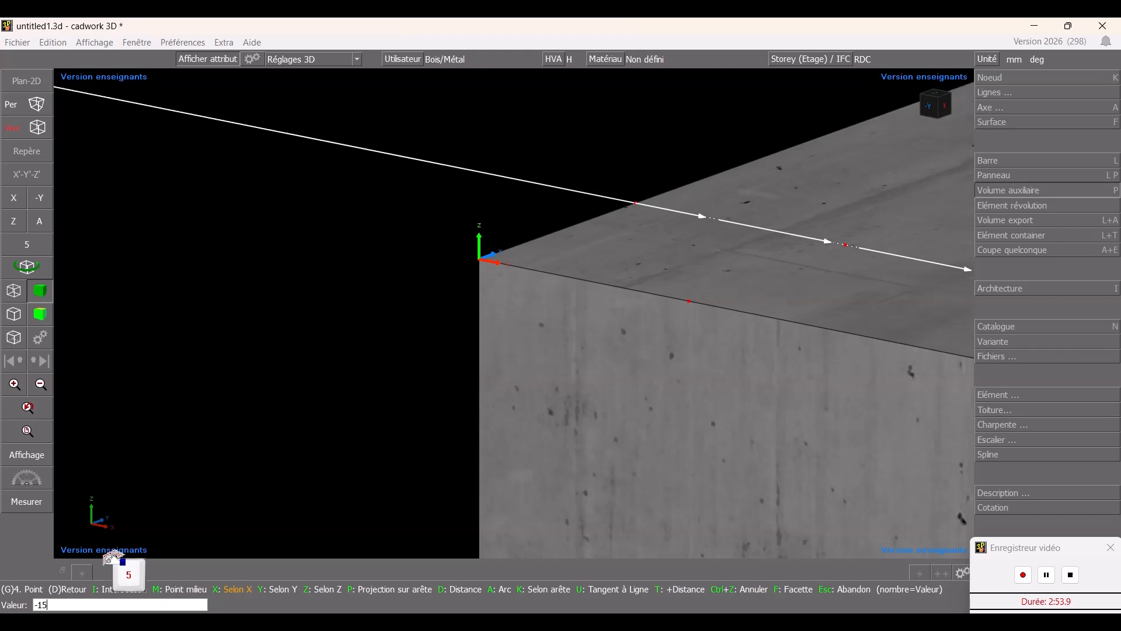
pyautogui.write('0')
pyautogui.press('Return')
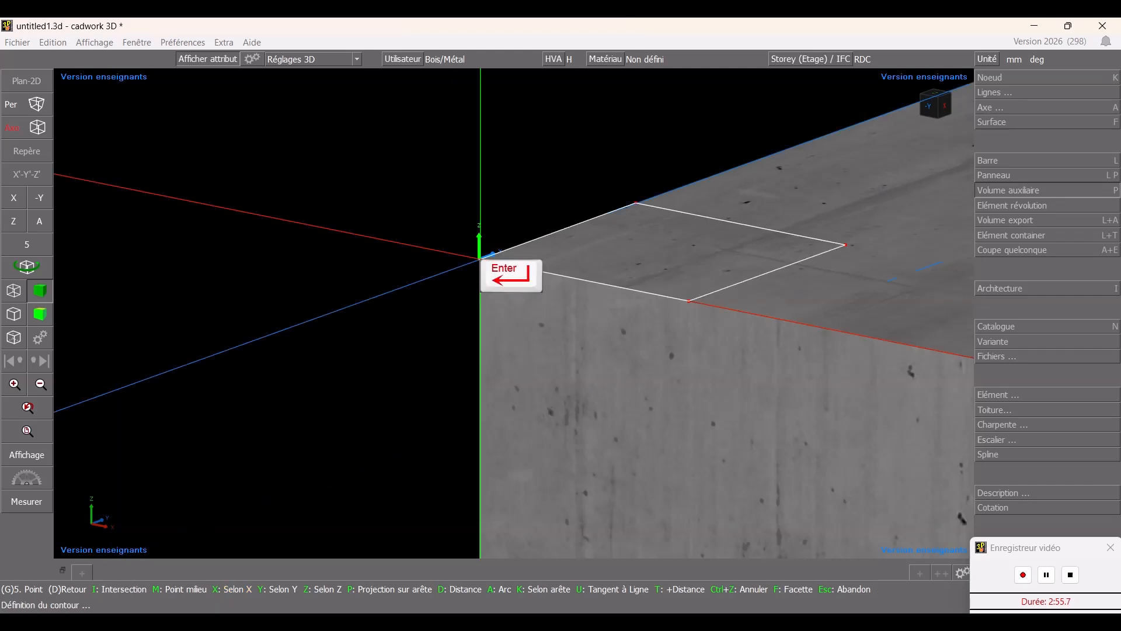
pyautogui.rightClick(479, 257)
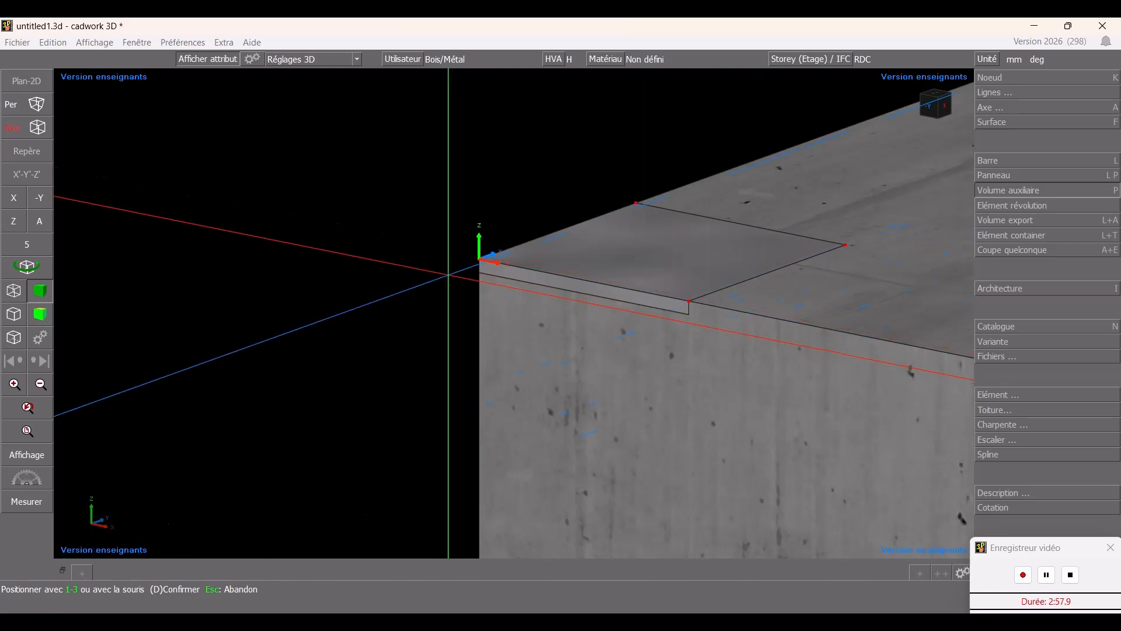
pyautogui.scroll(-2, 620, 309)
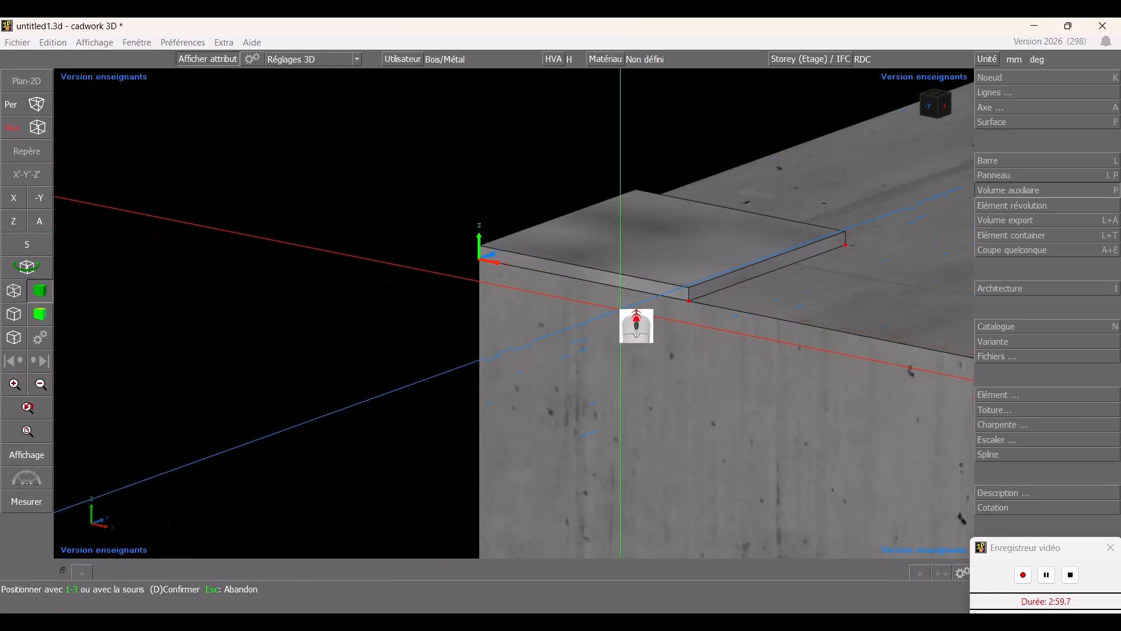
pyautogui.scroll(-4, 620, 309)
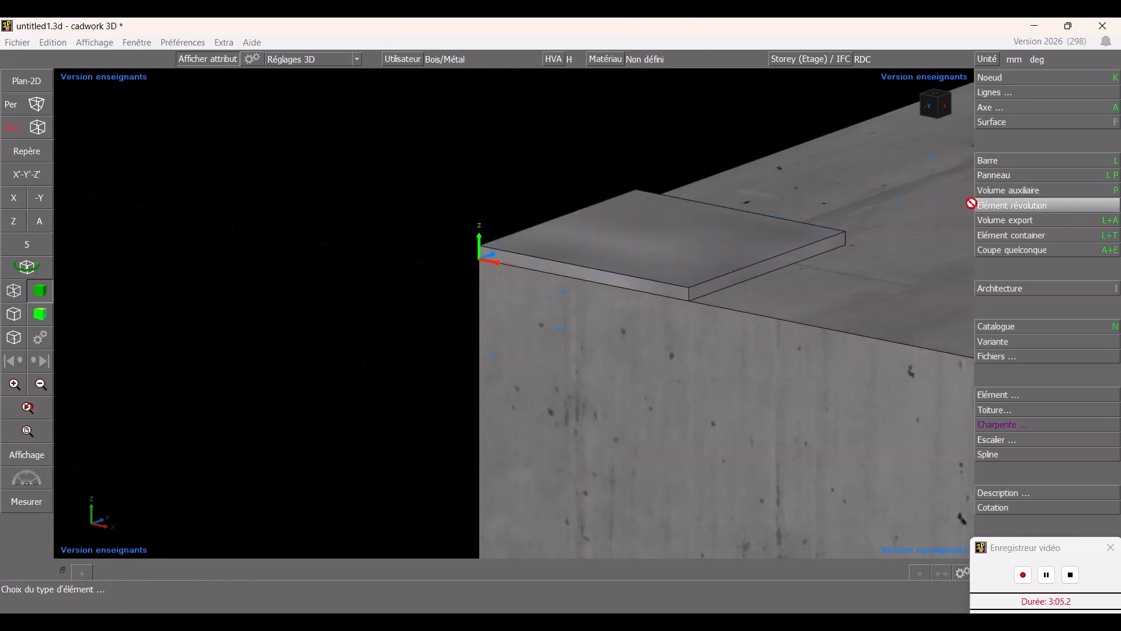
pyautogui.press('Escape')
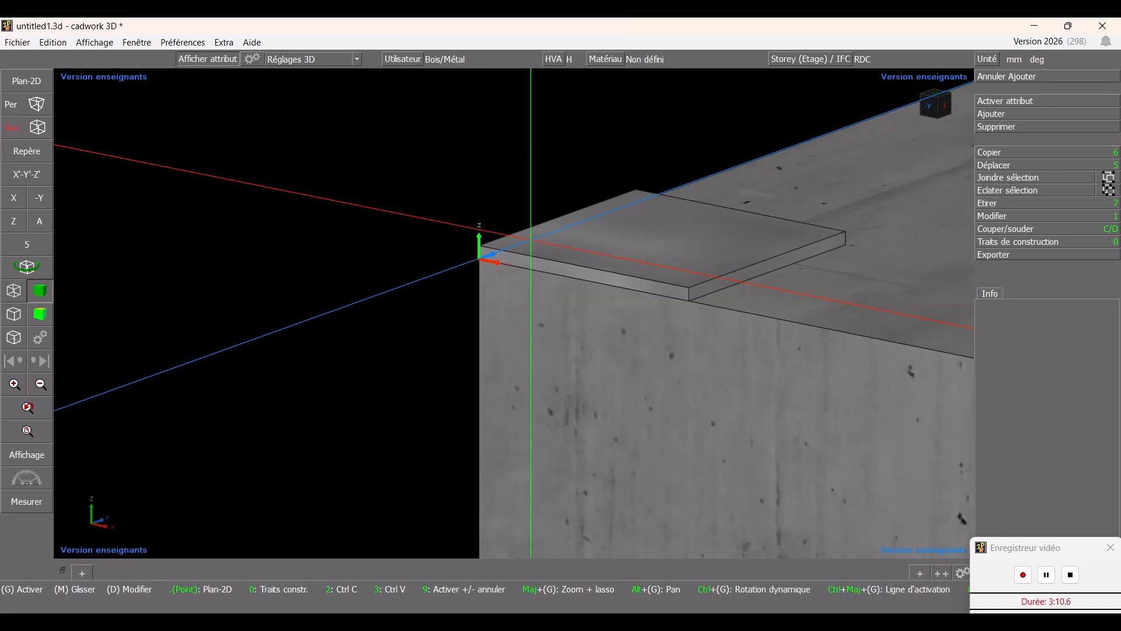
# - Move the nickel plate 100 mm along X
pyautogui.click(532, 252)
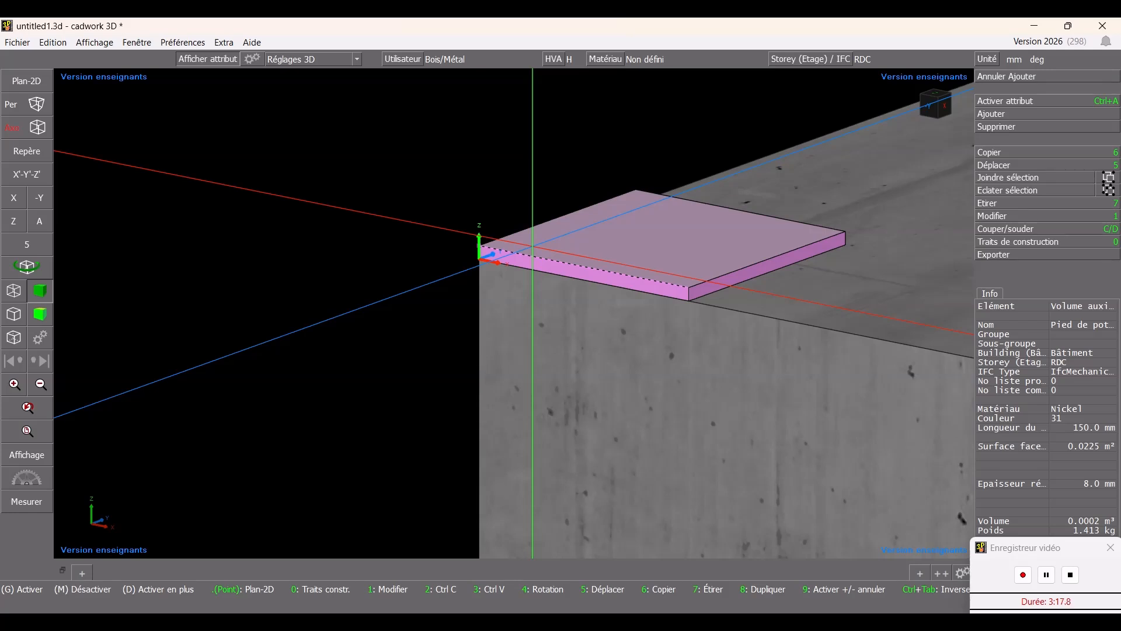
pyautogui.press('5')
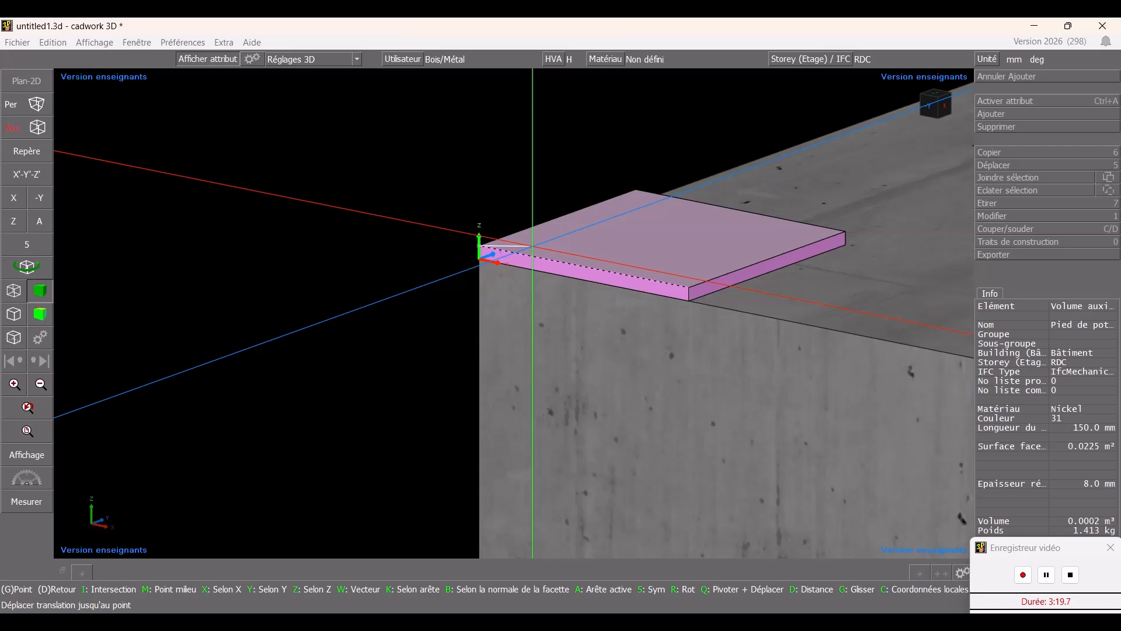
pyautogui.write('x')
pyautogui.write('1')
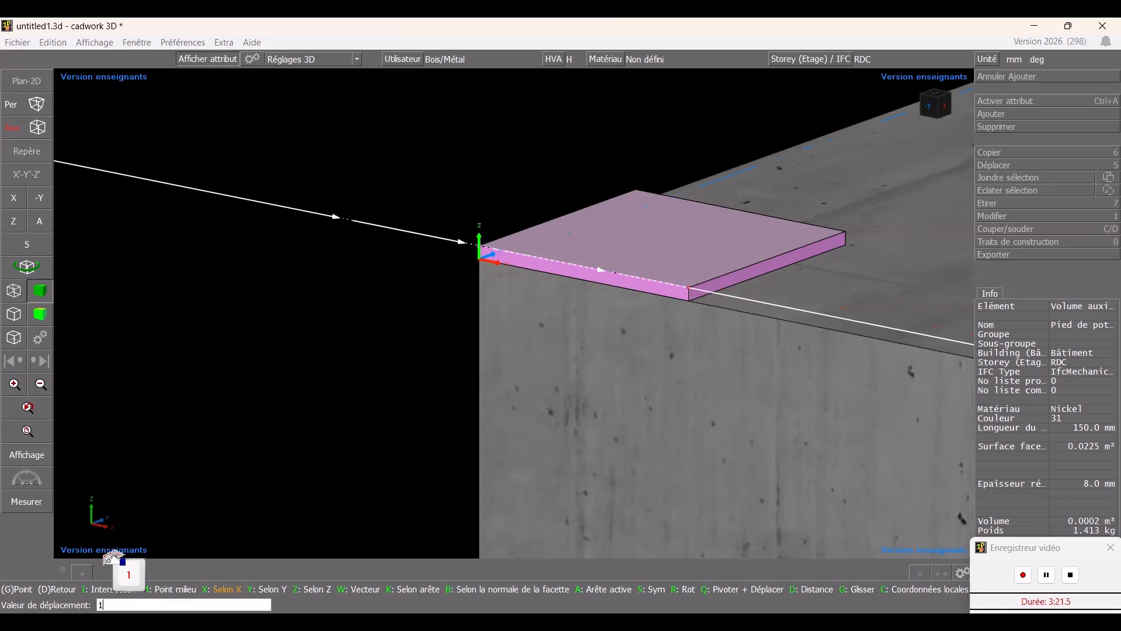
pyautogui.write('00')
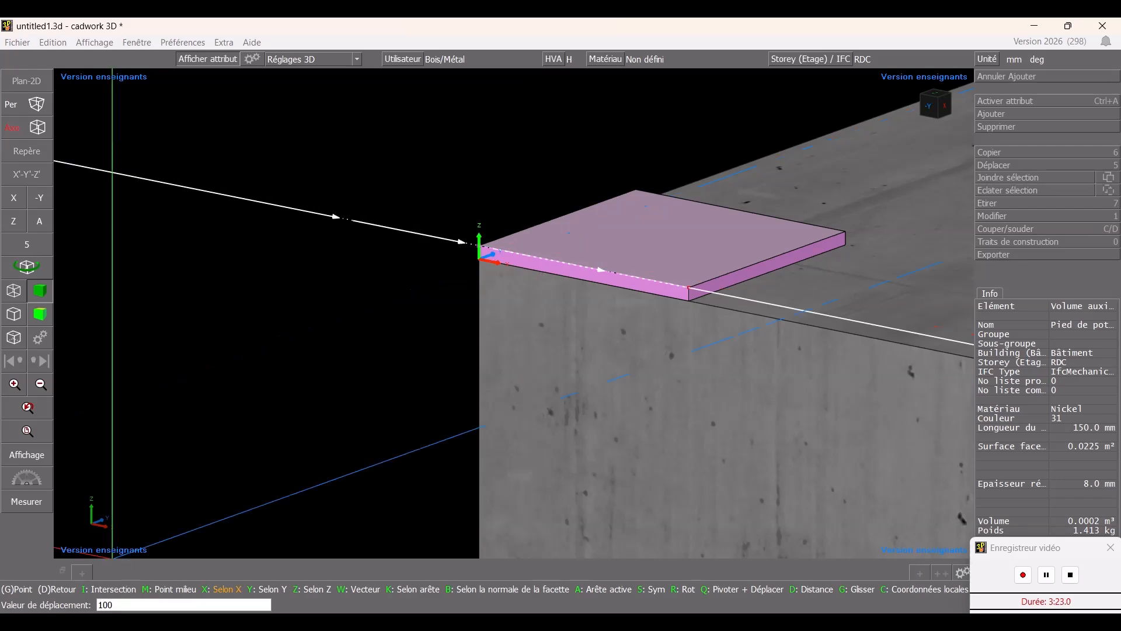
pyautogui.press('Return')
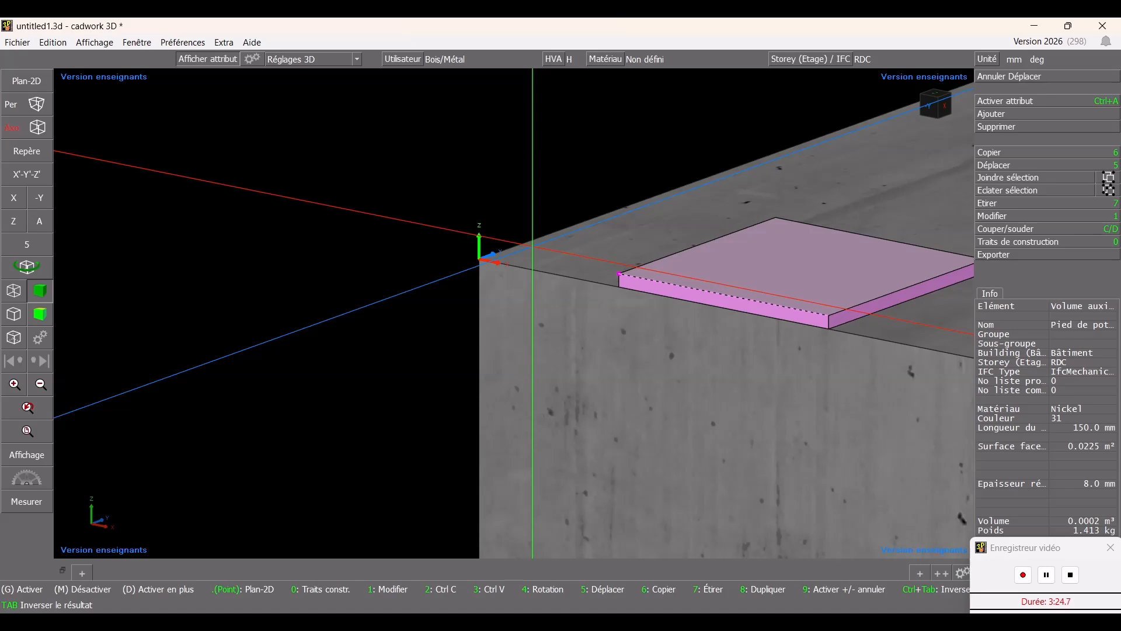
# - Move the nickel plate 100 mm along Y
pyautogui.press('5')
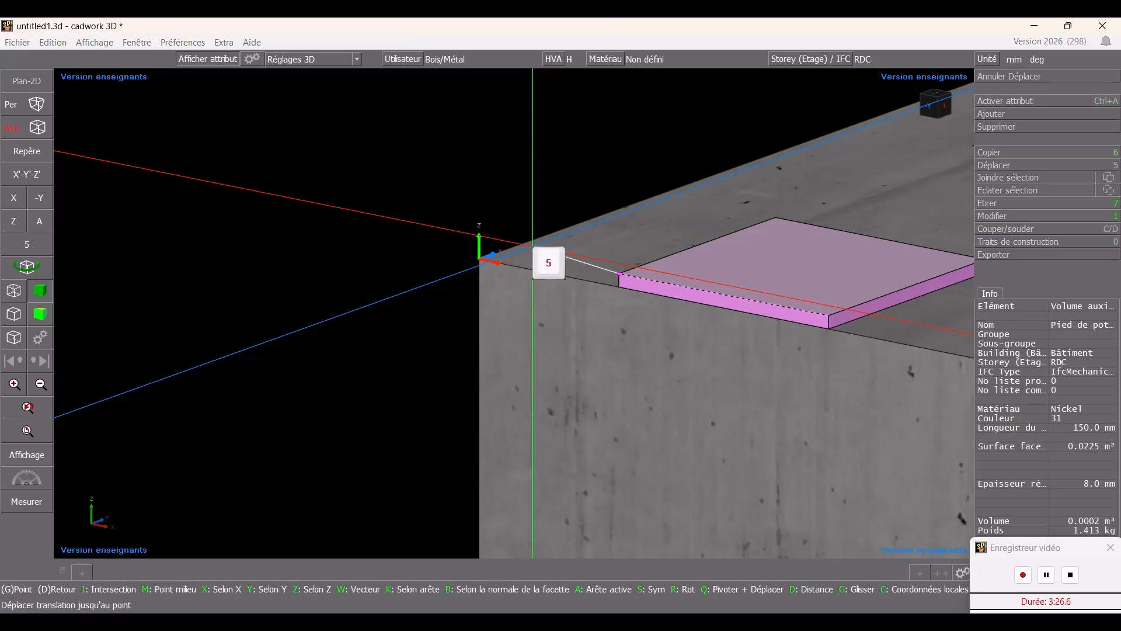
pyautogui.write('y')
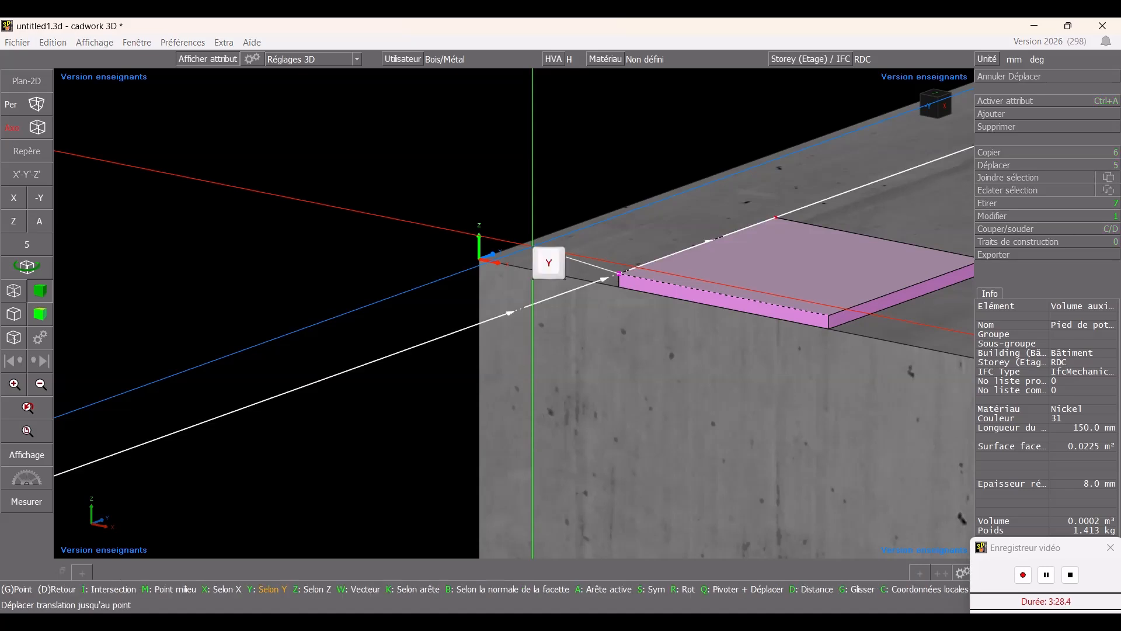
pyautogui.write('100')
pyautogui.press('Return')
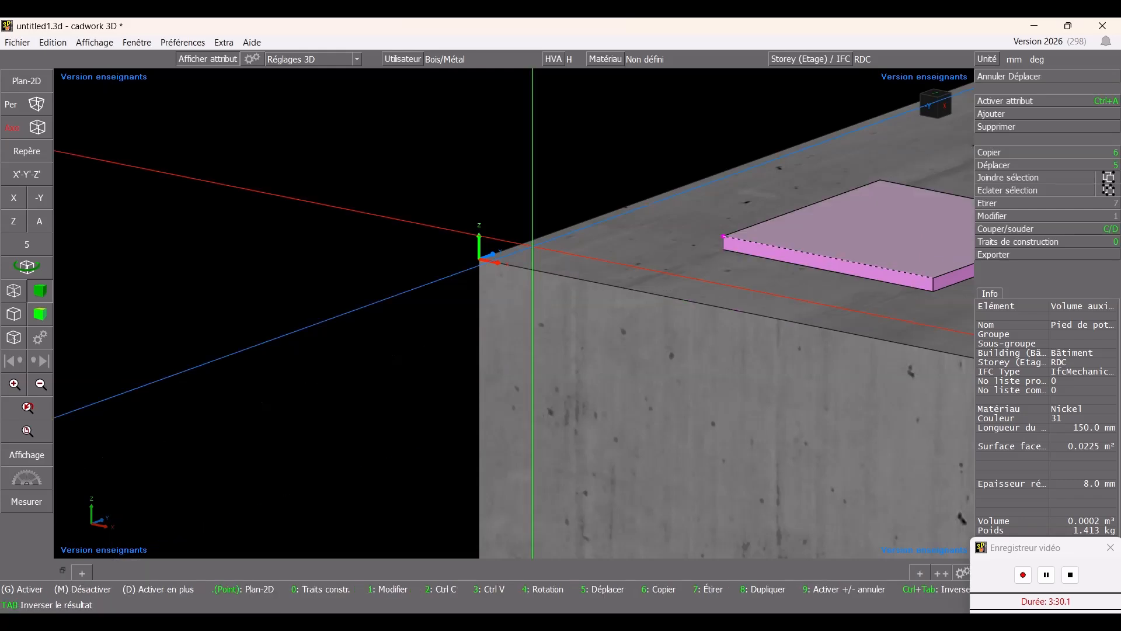
# - Try to add another auxiliary volume with the Nickel colour and the name Pied de poteau, keeping the default depth
pyautogui.scroll(-5, 531, 326)
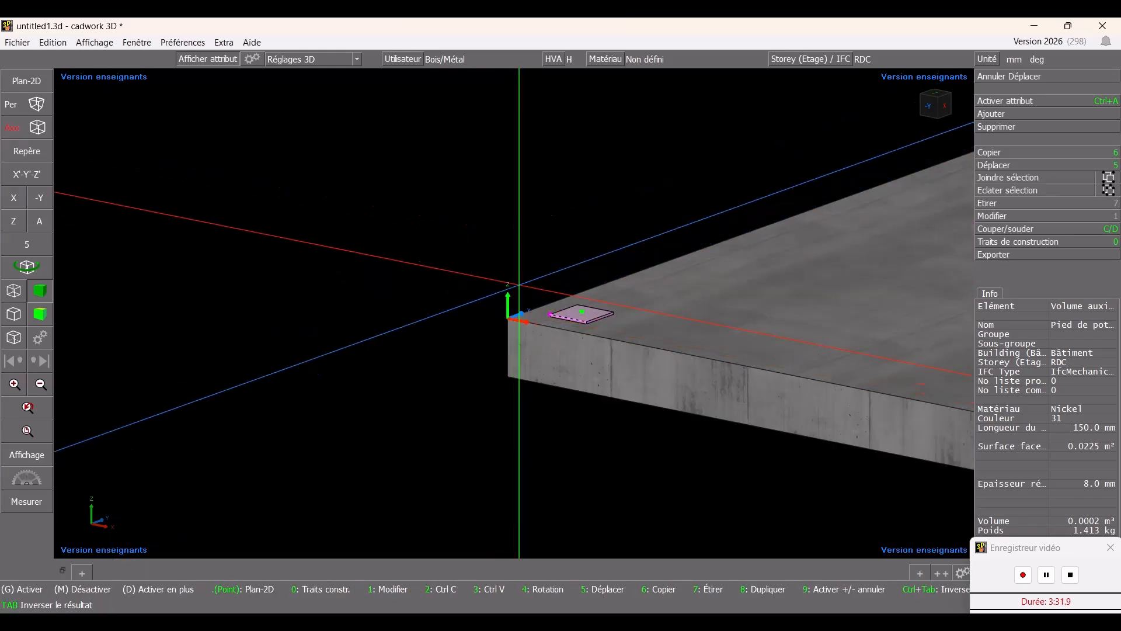
pyautogui.moveTo(531, 326); pyautogui.dragTo(541, 363, button='middle')
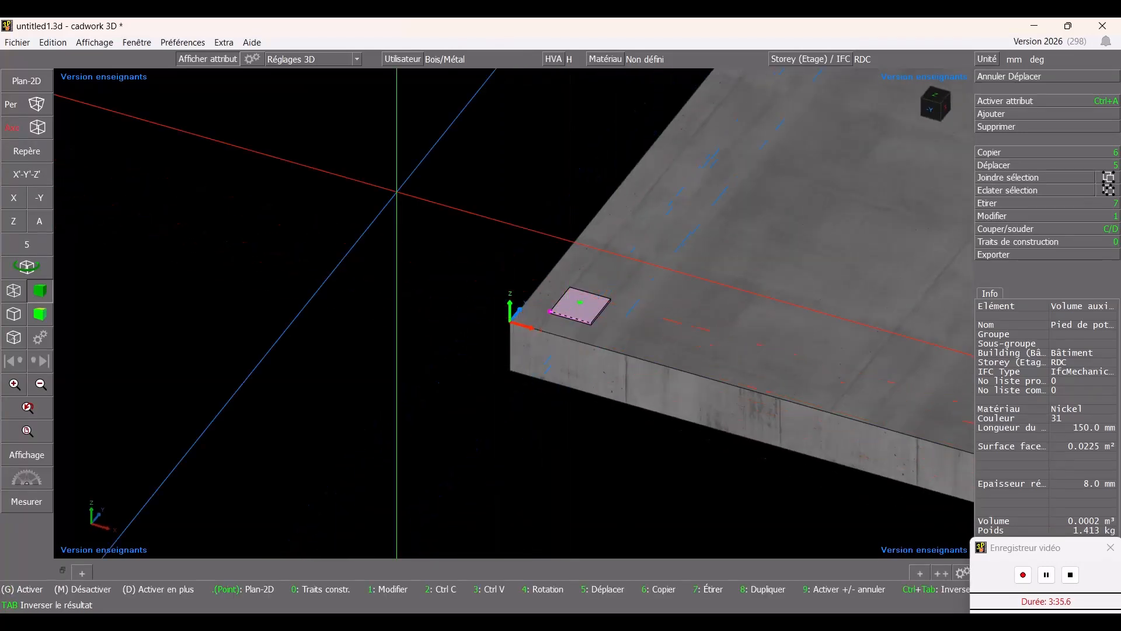
pyautogui.scroll(-2, 505, 322)
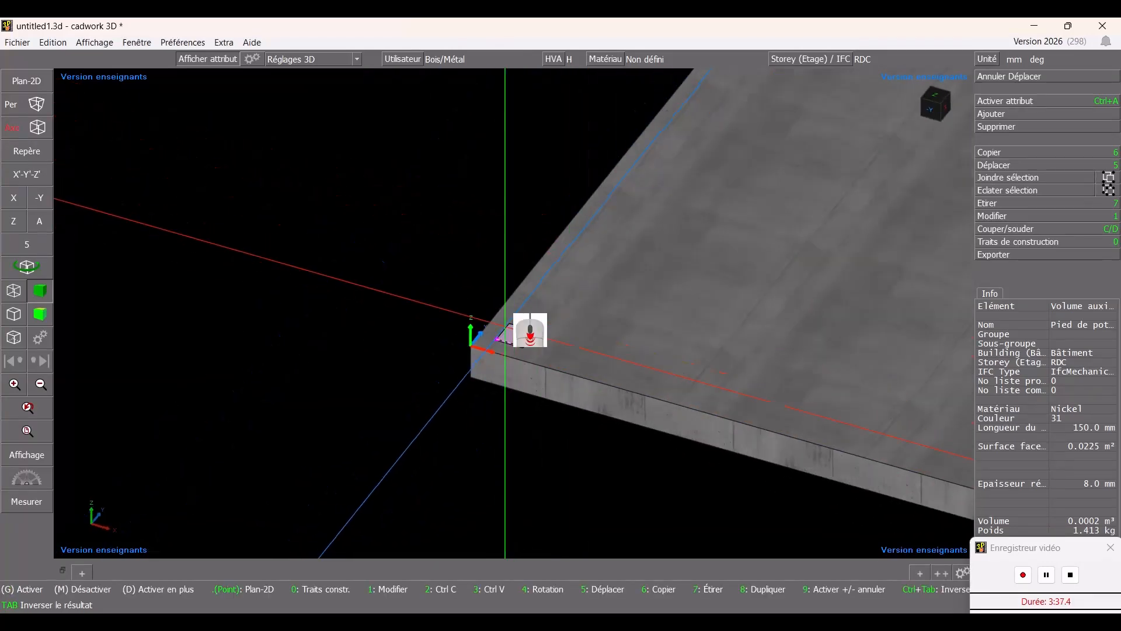
pyautogui.scroll(-1, 505, 328)
pyautogui.scroll(3, 508, 324)
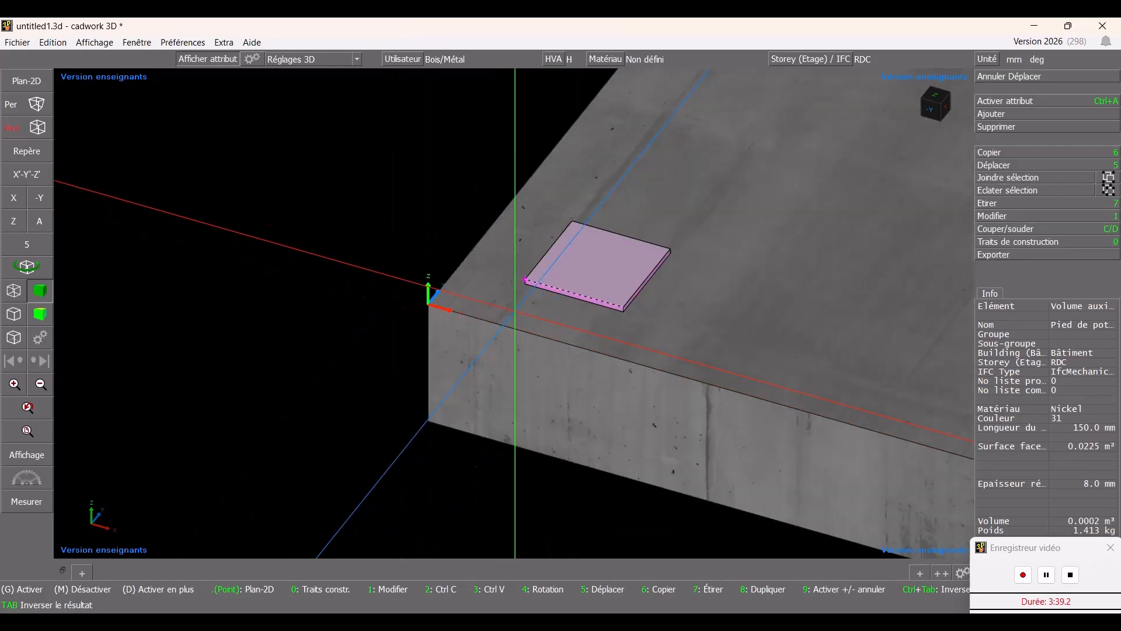
pyautogui.scroll(2, 515, 324)
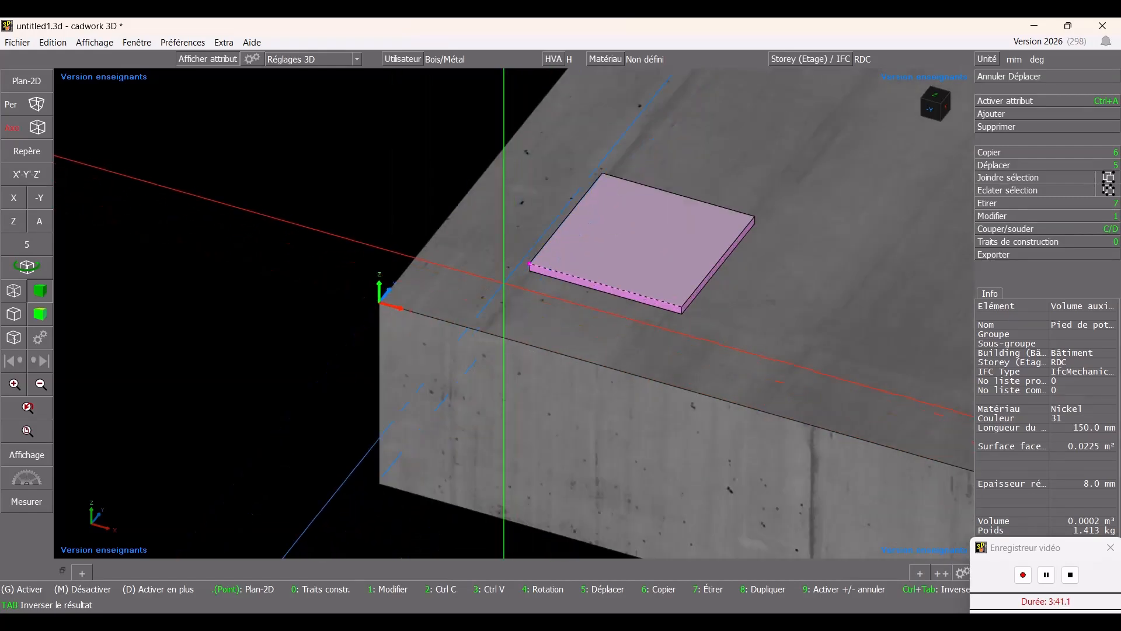
pyautogui.click(1021, 115)
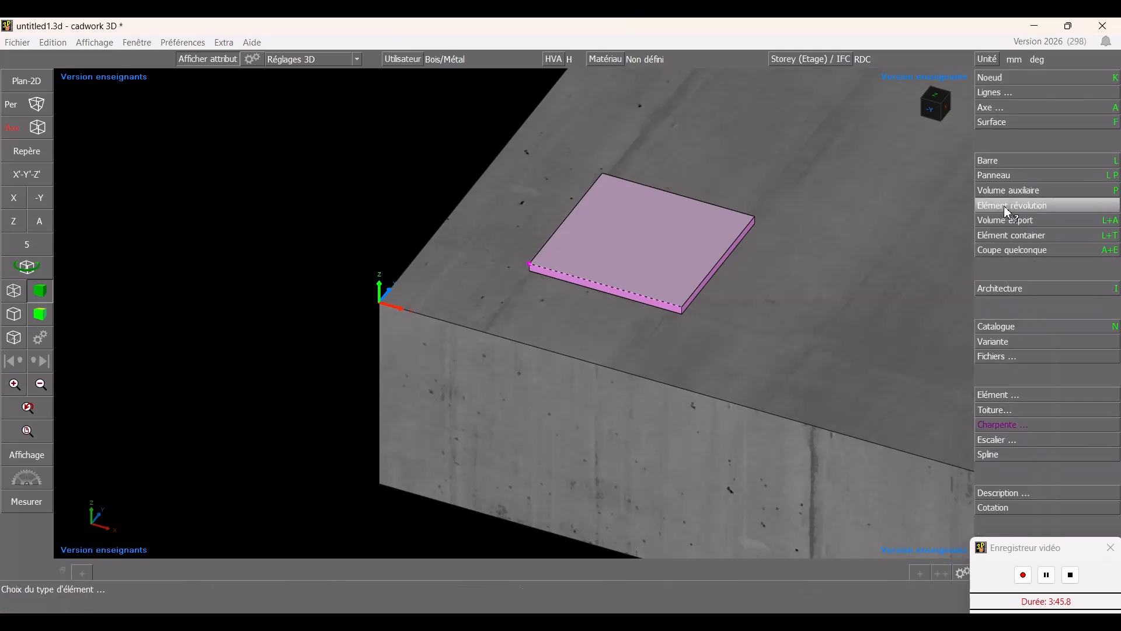
pyautogui.click(1006, 190)
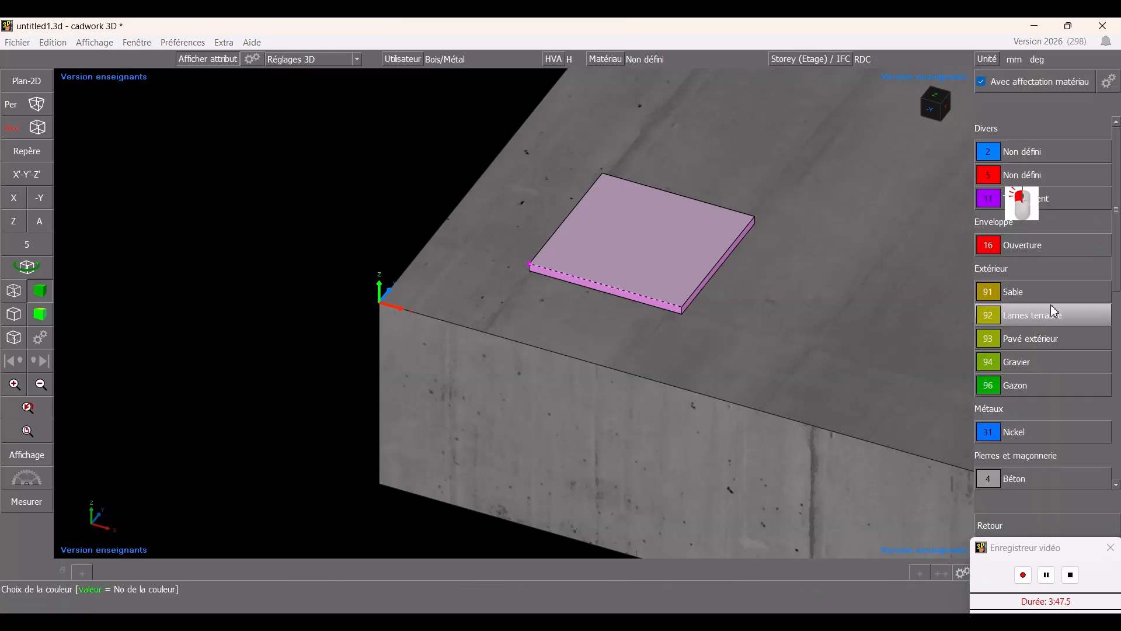
pyautogui.click(1035, 434)
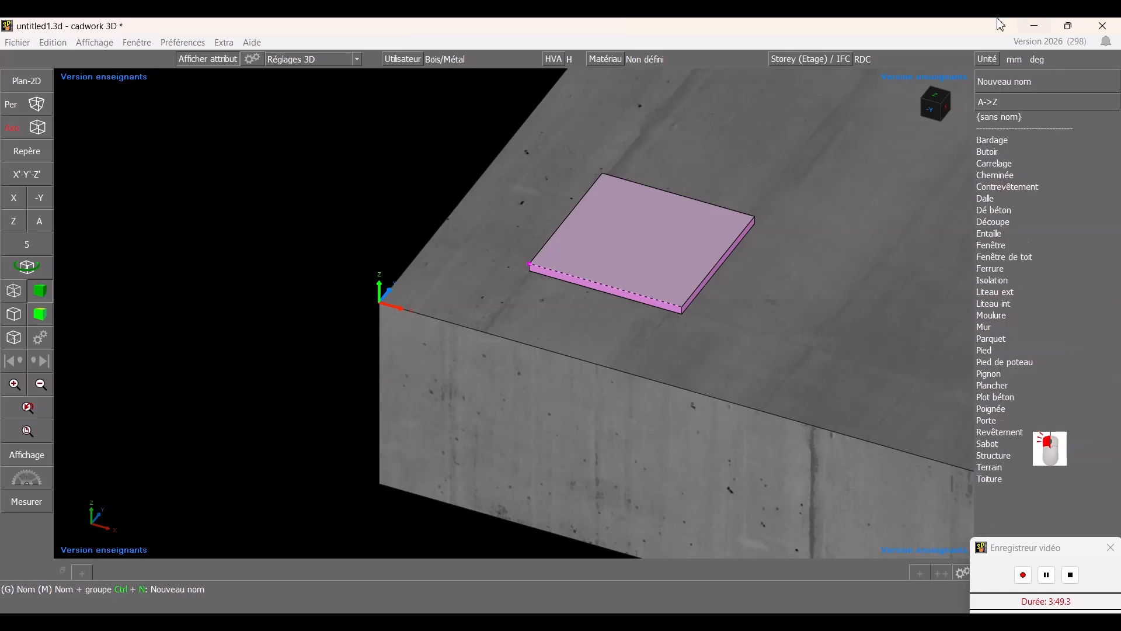
pyautogui.click(1060, 368)
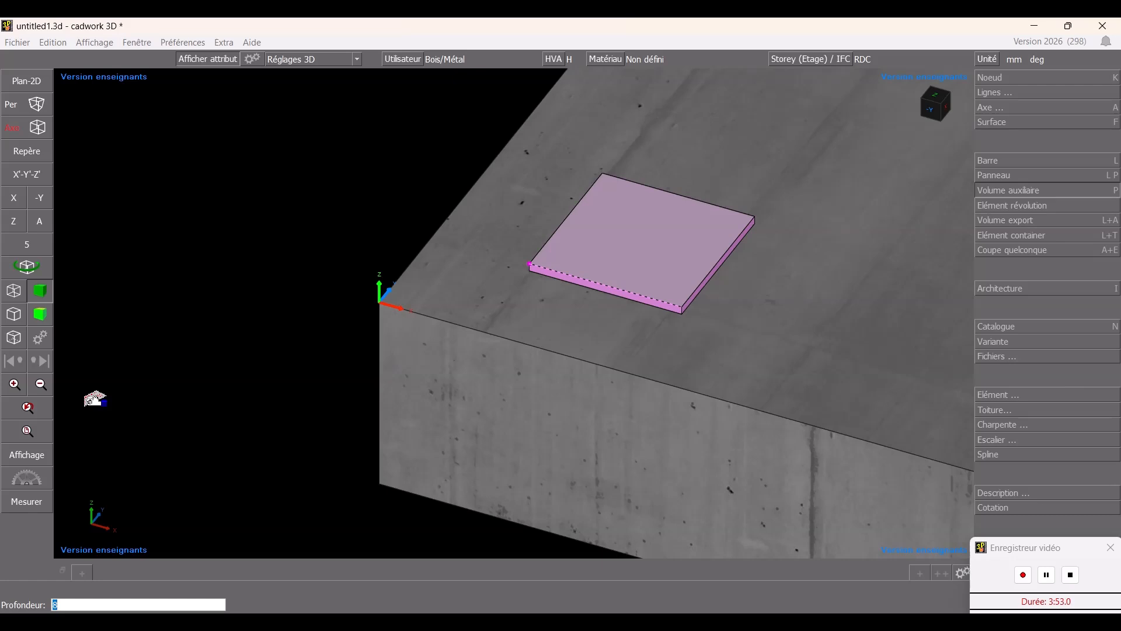
pyautogui.press('Return')
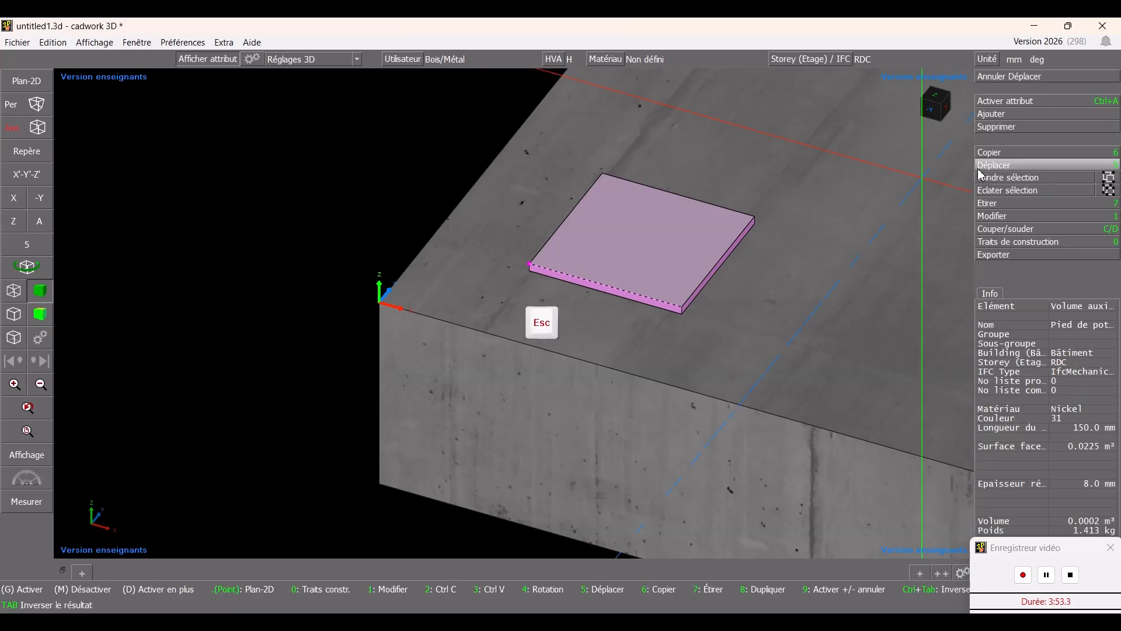
# - Start a new auxiliary volume with the Nickel colour, the name Pied de poteau and the default depth
pyautogui.click(1026, 116)
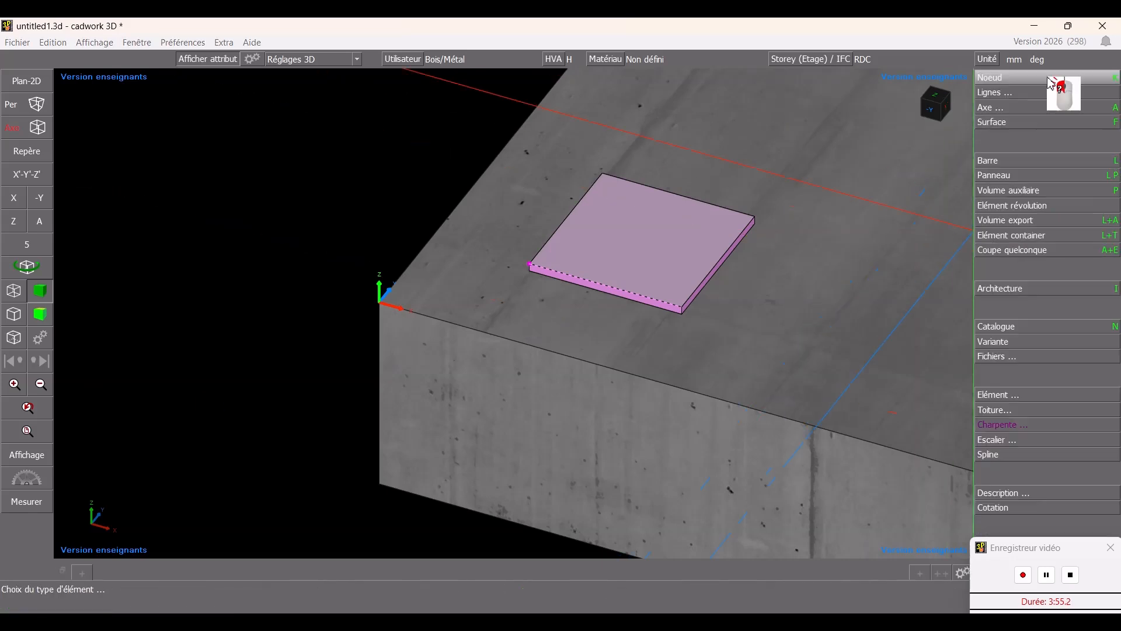
pyautogui.click(1045, 190)
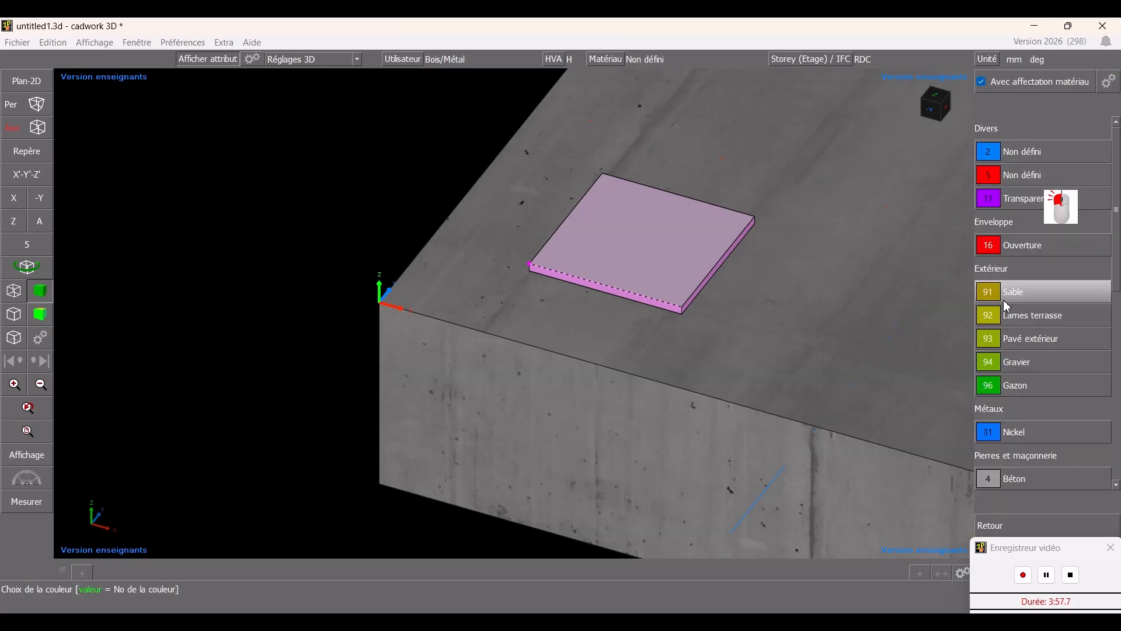
pyautogui.click(1028, 441)
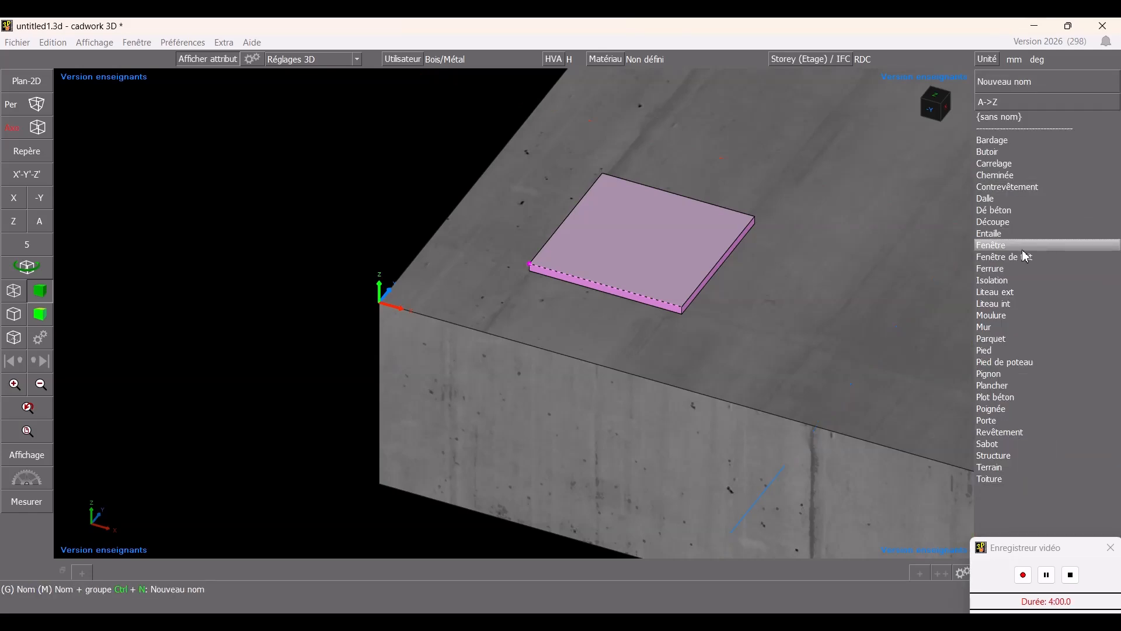
pyautogui.click(1028, 362)
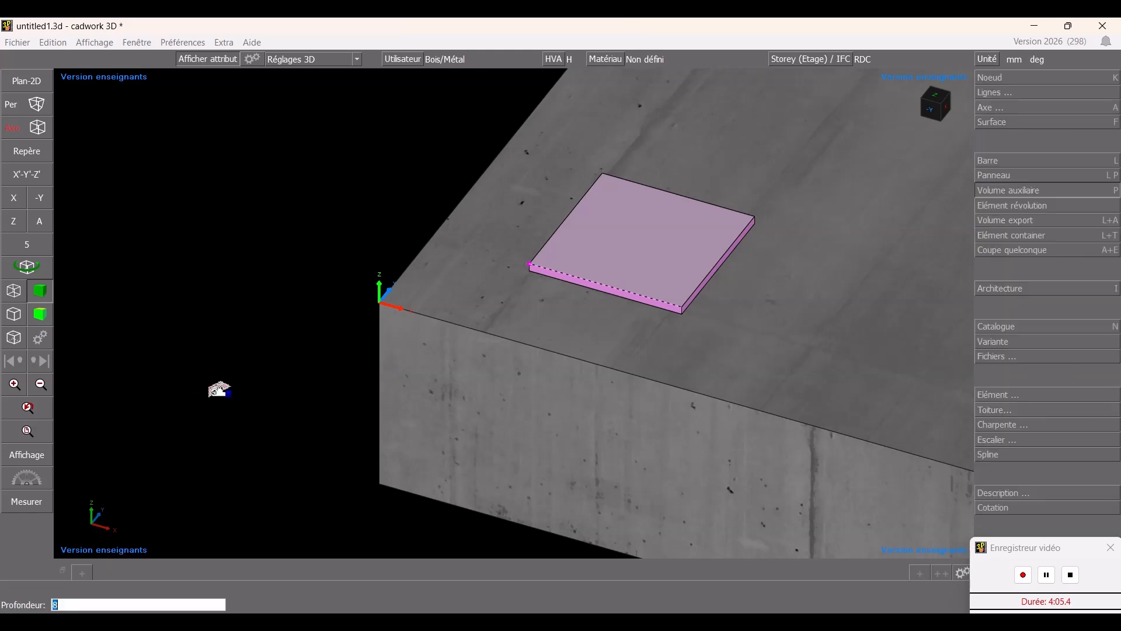
pyautogui.press('Return')
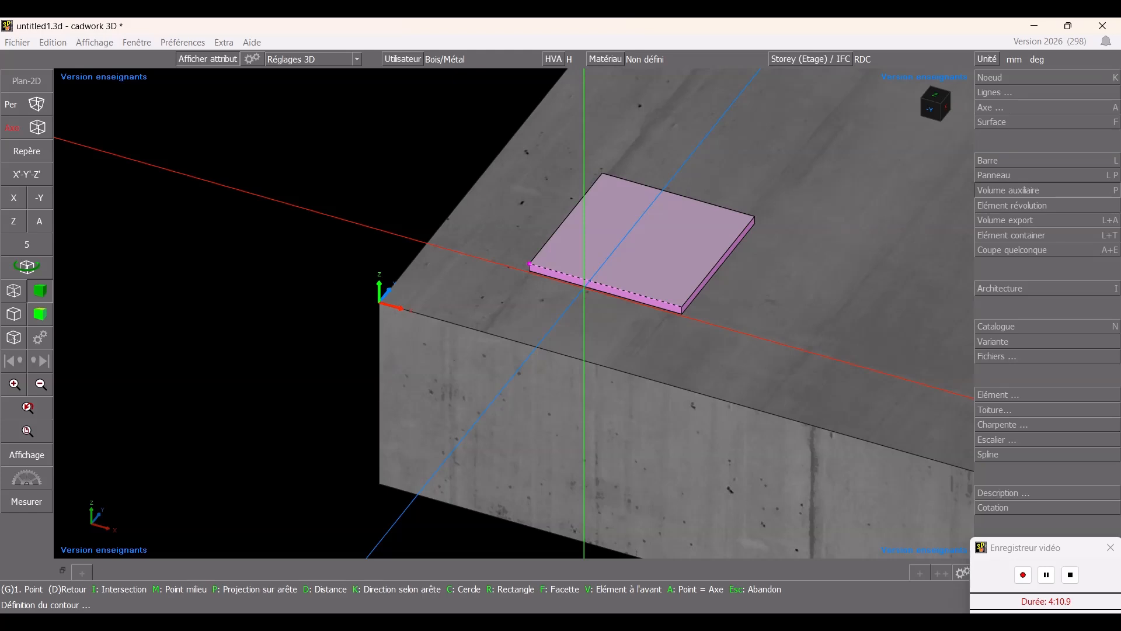
# - Draw its contour from the midpoint of the base plate's front edge, 150 mm along Y, upward along Z and back along -Y, then close it
pyautogui.press('m')
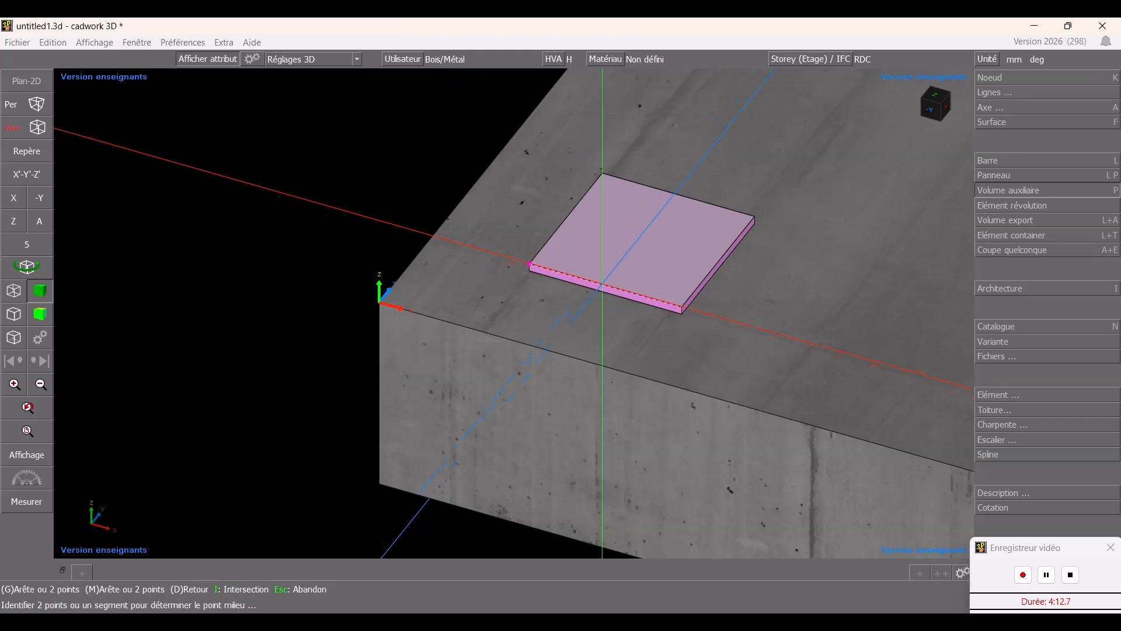
pyautogui.click(602, 283)
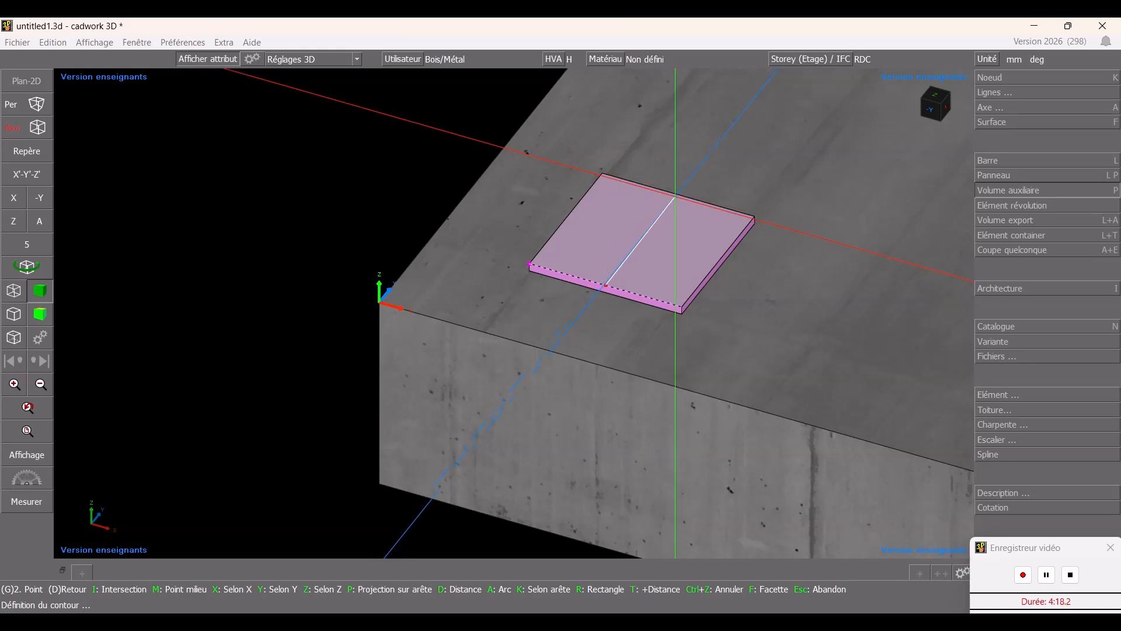
pyautogui.press('y')
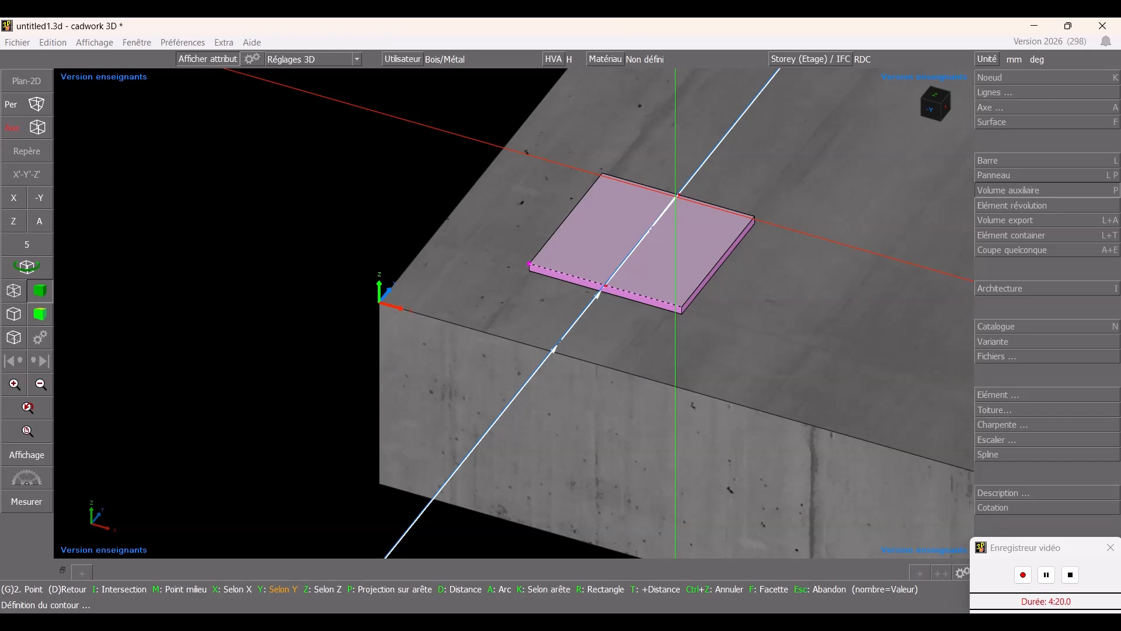
pyautogui.write('150')
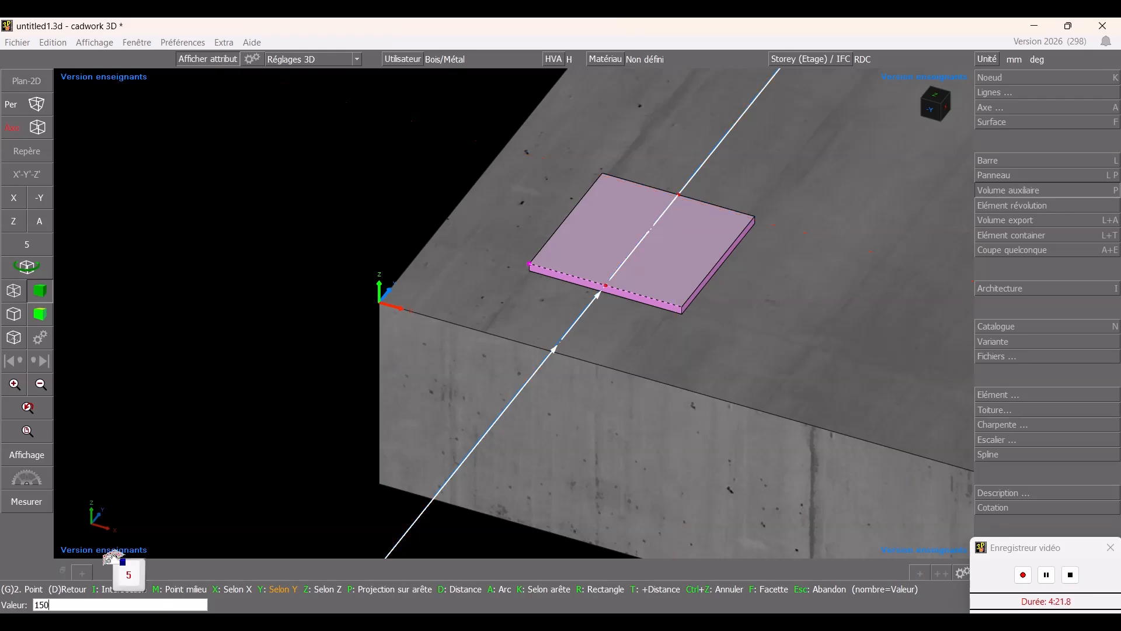
pyautogui.press('Return')
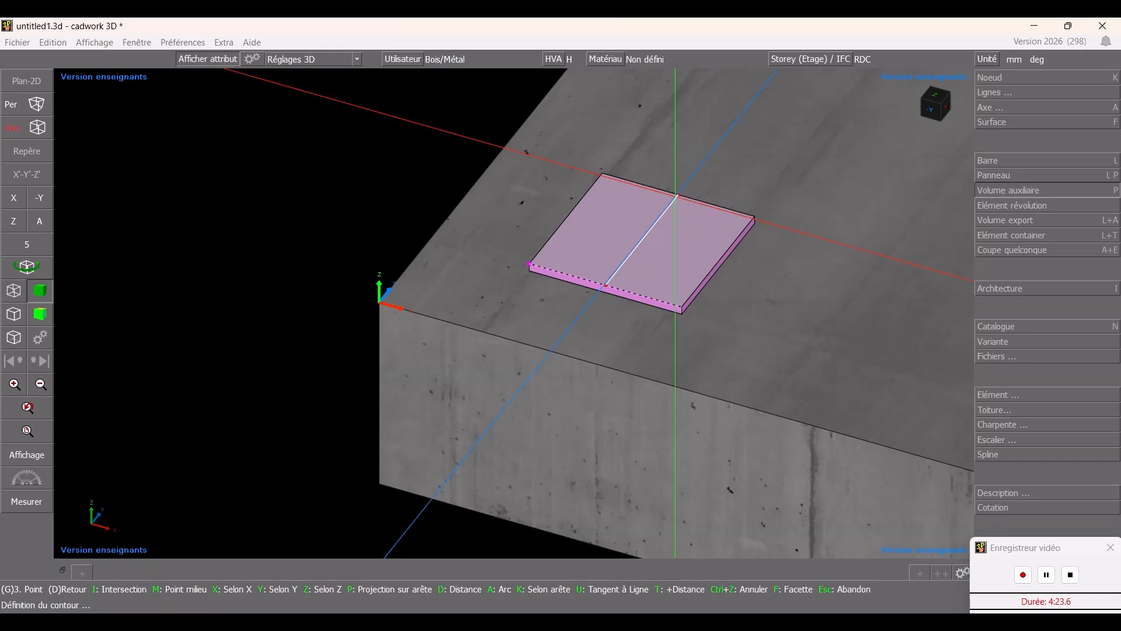
pyautogui.press('z')
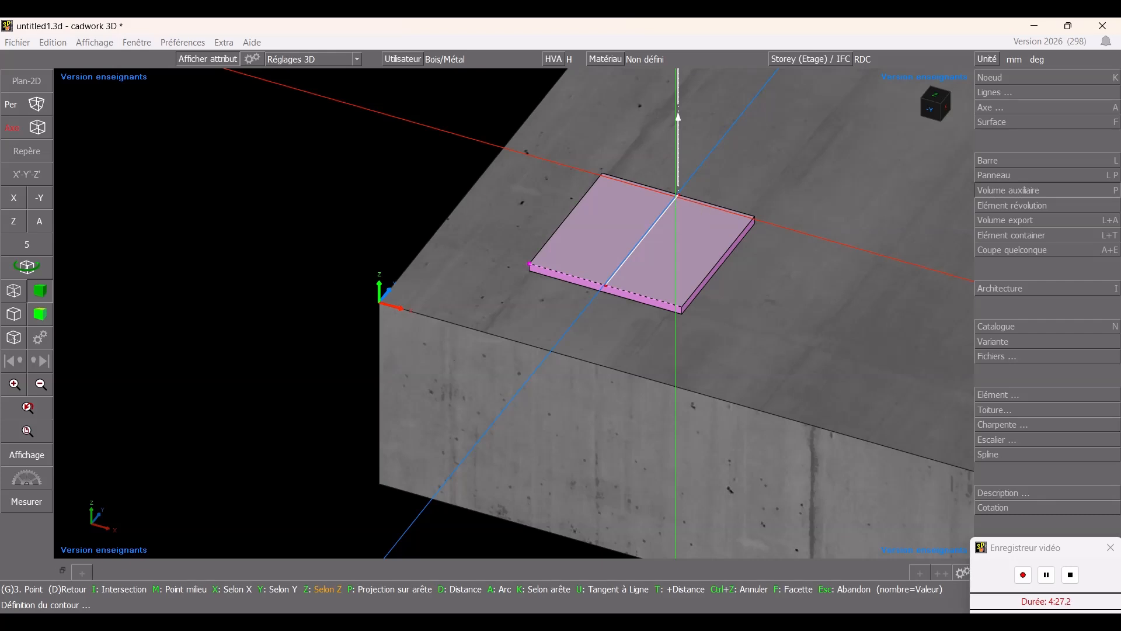
pyautogui.write('150')
pyautogui.press('Return')
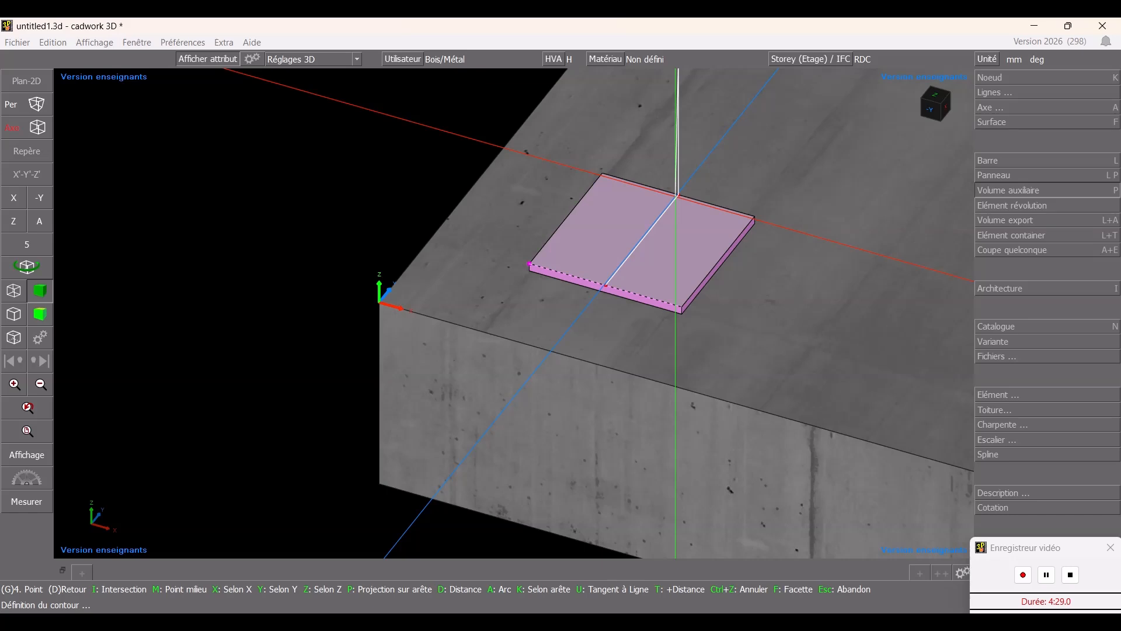
pyautogui.write('y-')
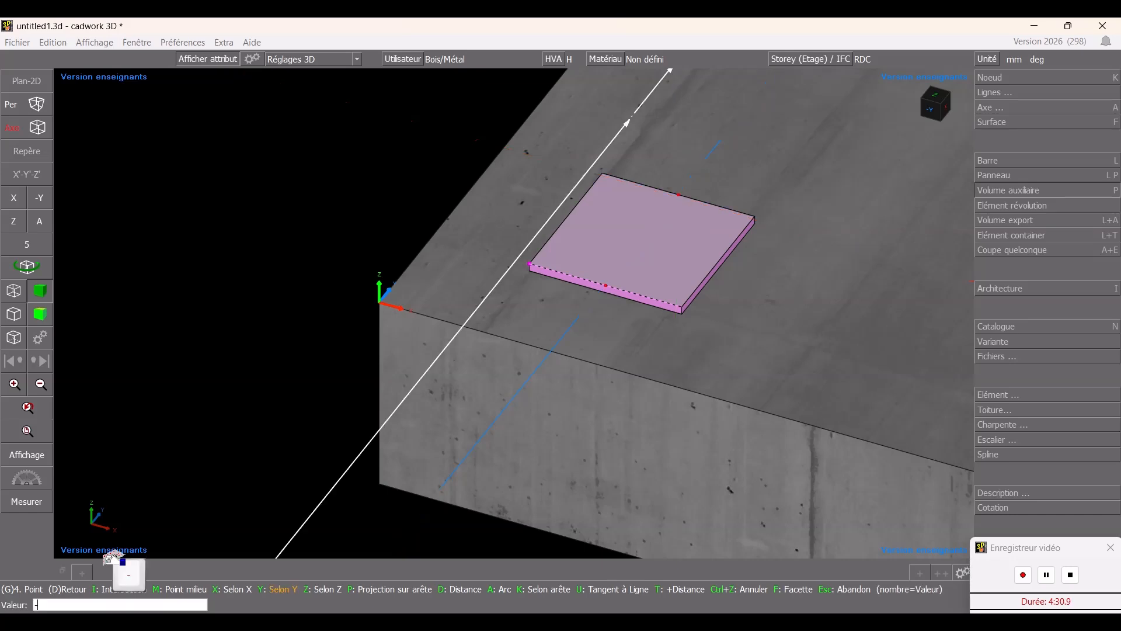
pyautogui.write('15')
pyautogui.press('Return')
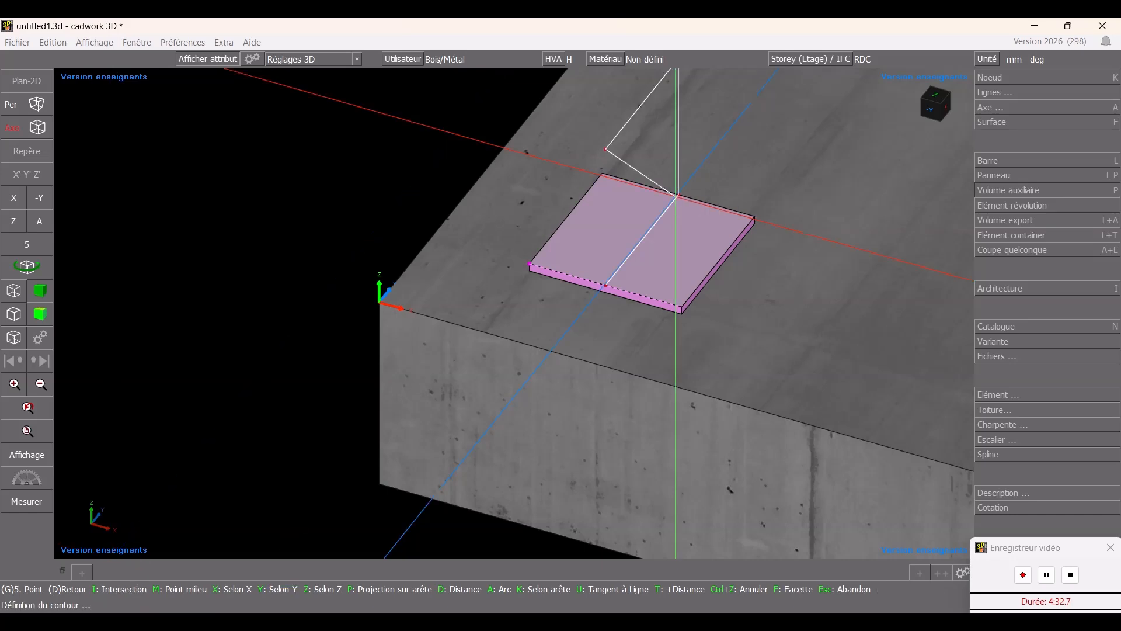
pyautogui.rightClick(625, 300)
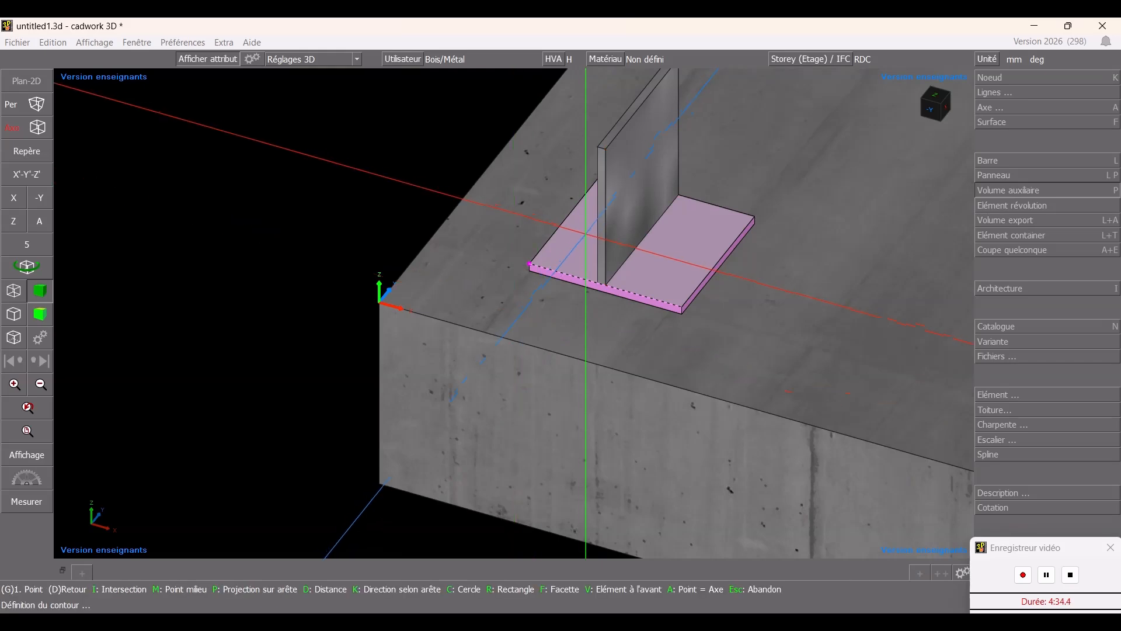
# - Select the new vertical plate and measure the distances from the base plate's side edges to its faces
pyautogui.scroll(5, 528, 328)
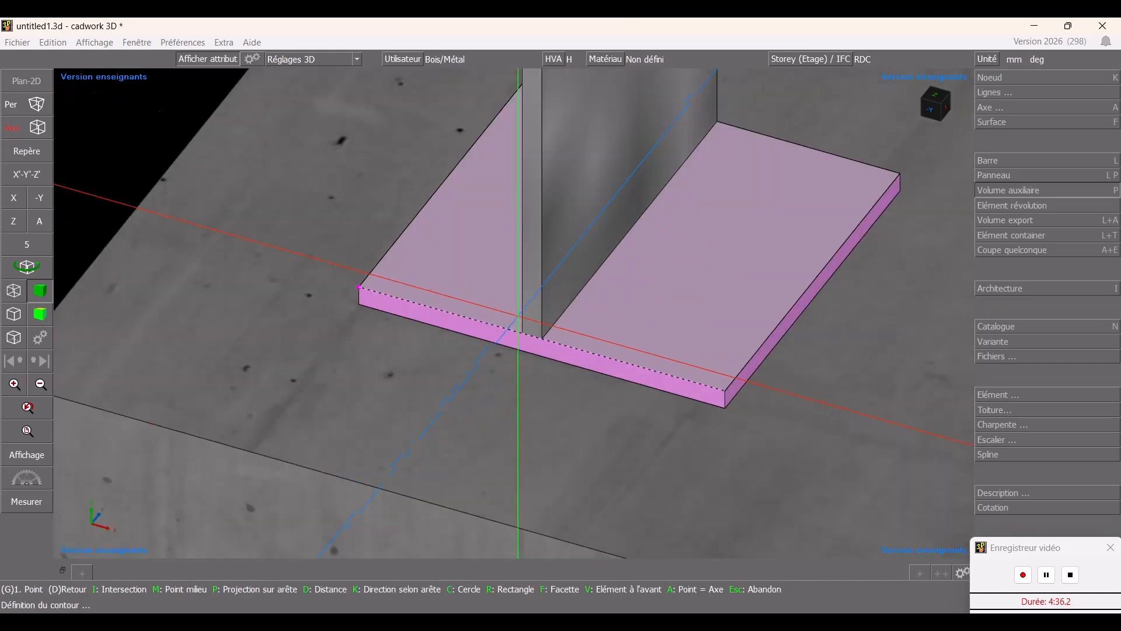
pyautogui.scroll(-4, 530, 328)
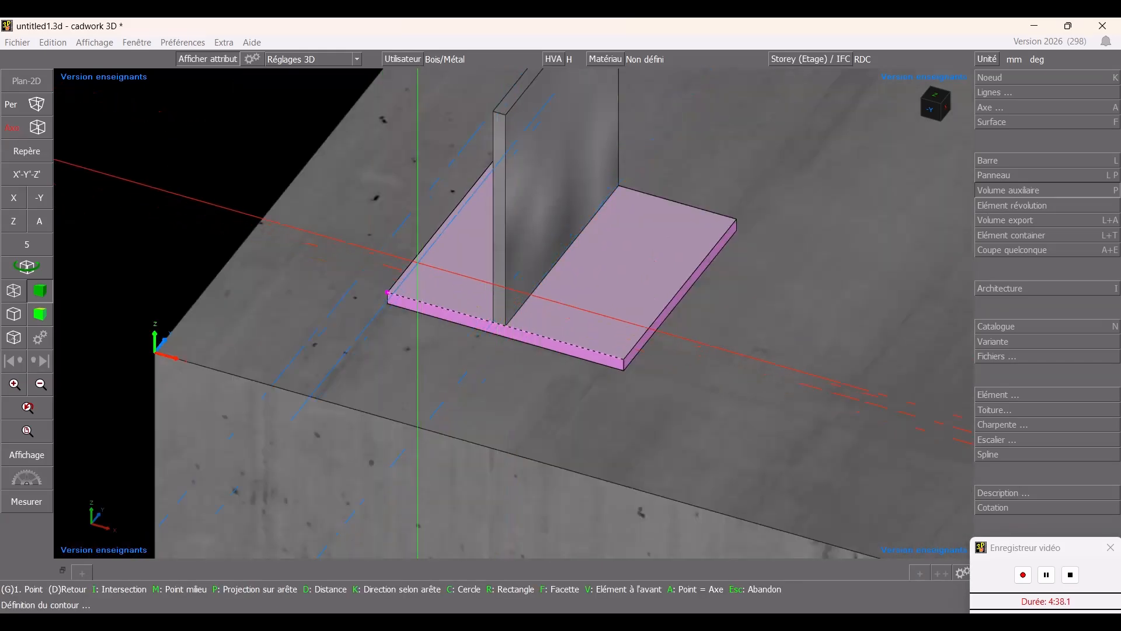
pyautogui.moveTo(529, 327); pyautogui.dragTo(590, 318, button='middle')
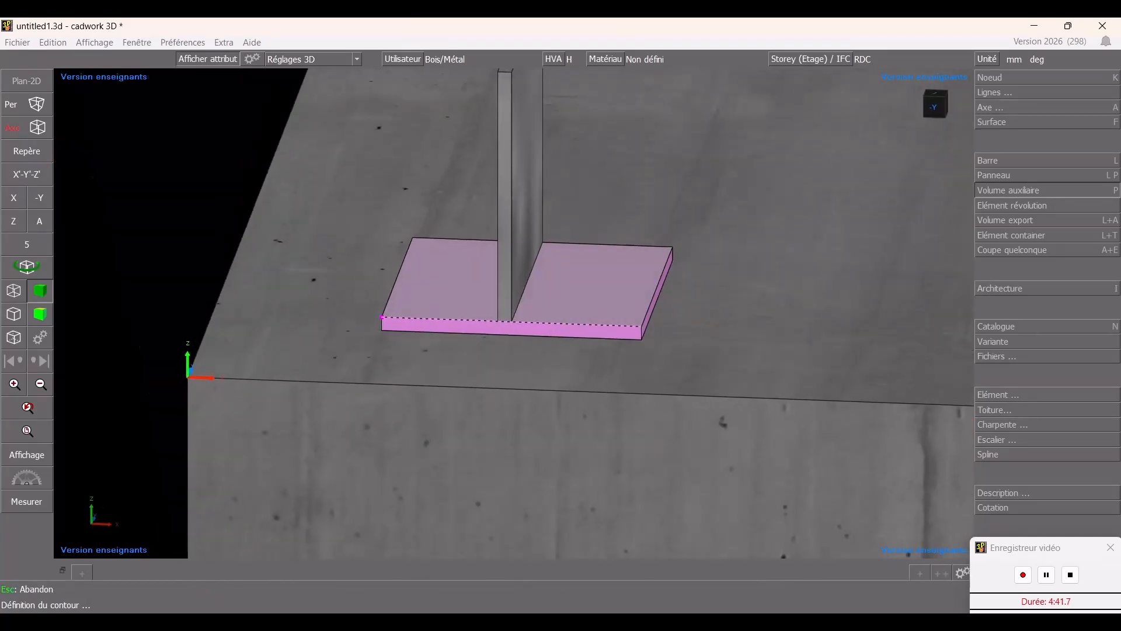
pyautogui.moveTo(507, 282); pyautogui.dragTo(506, 289, button='middle')
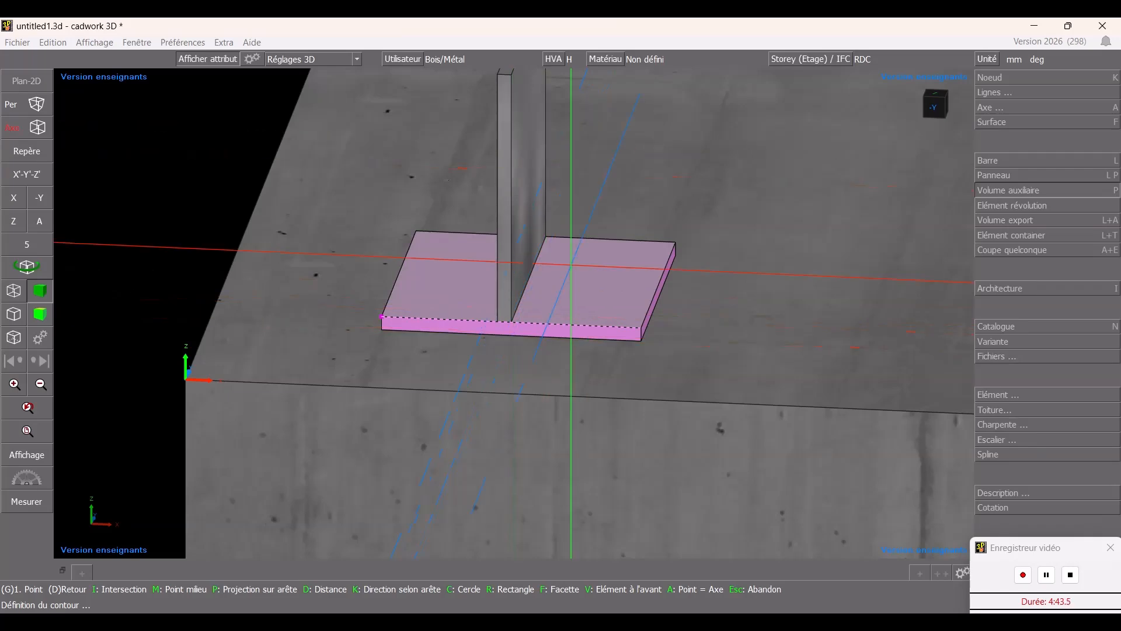
pyautogui.press('Escape')
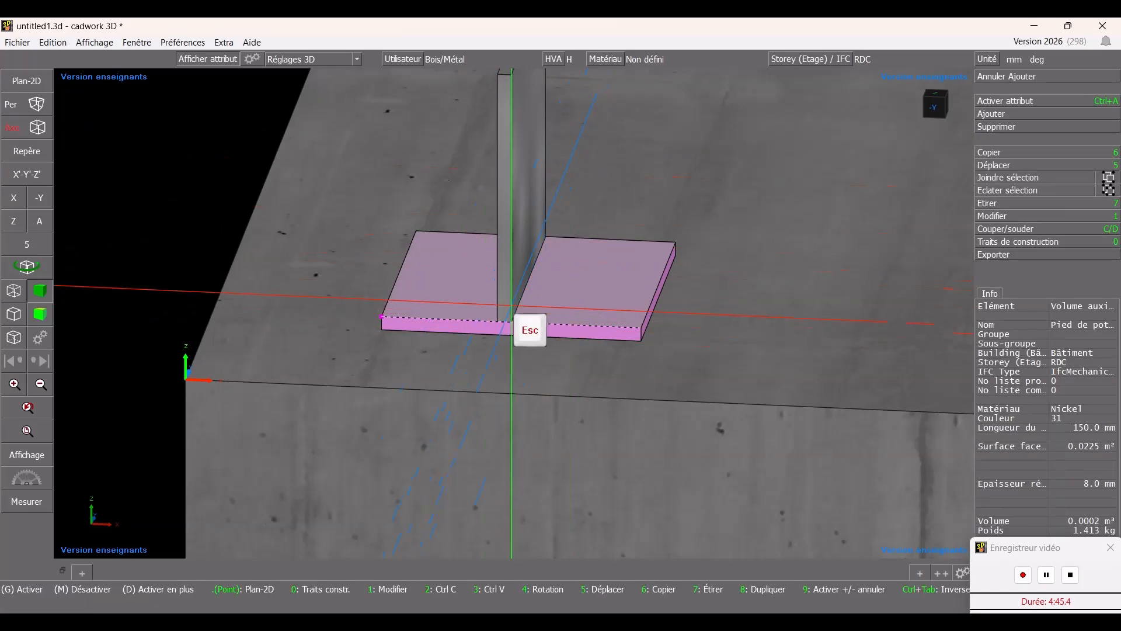
pyautogui.click(512, 318)
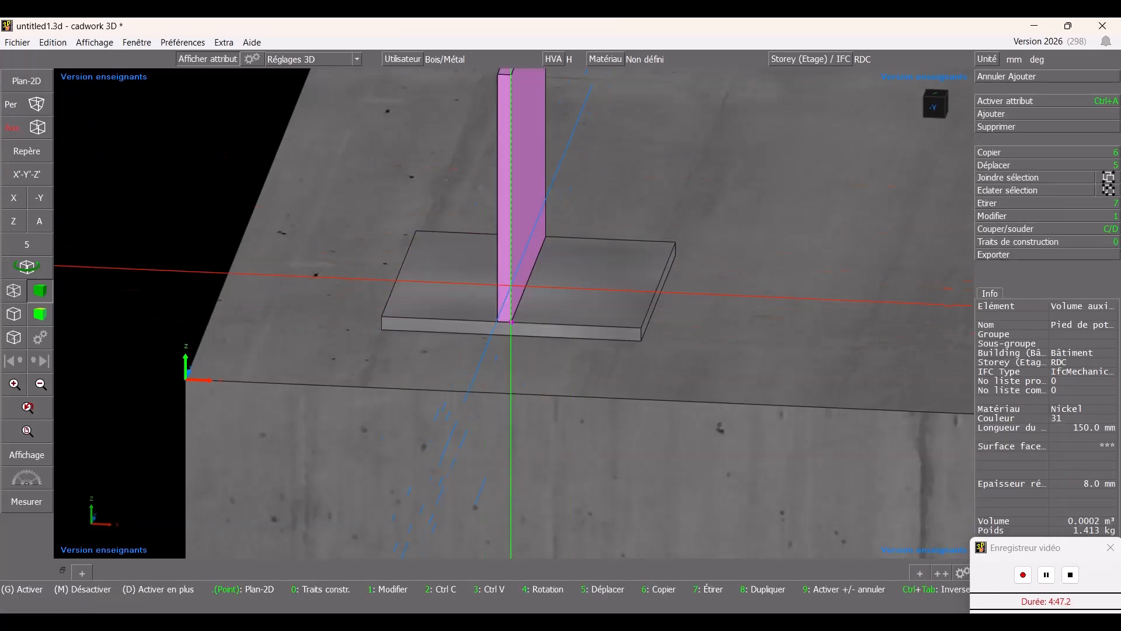
pyautogui.click(27, 502)
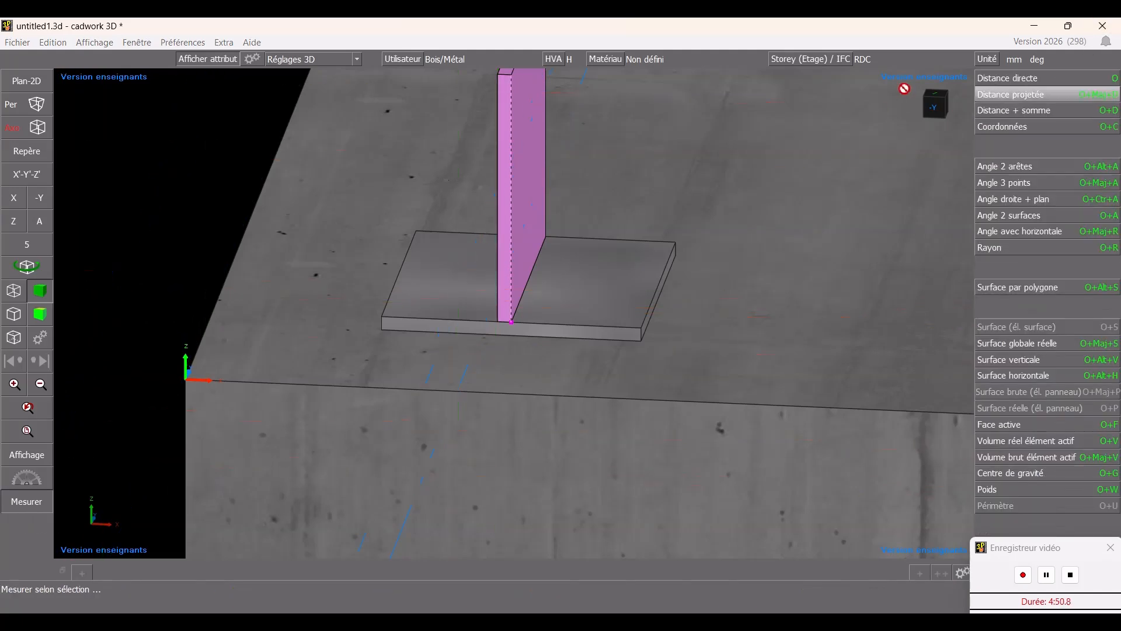
pyautogui.click(1021, 82)
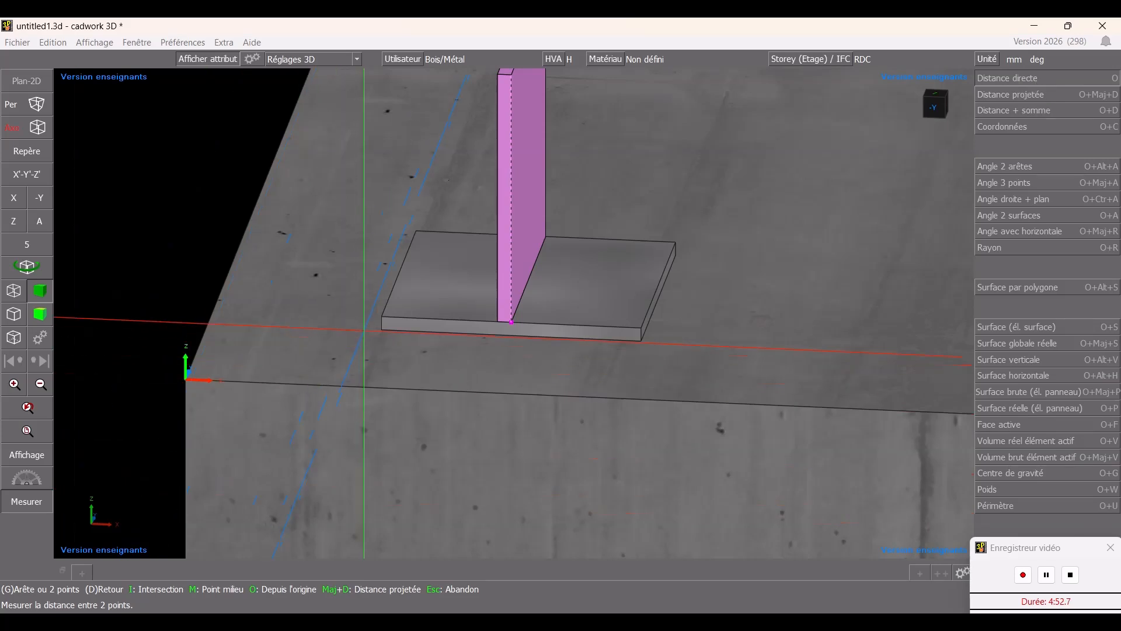
pyautogui.click(382, 317)
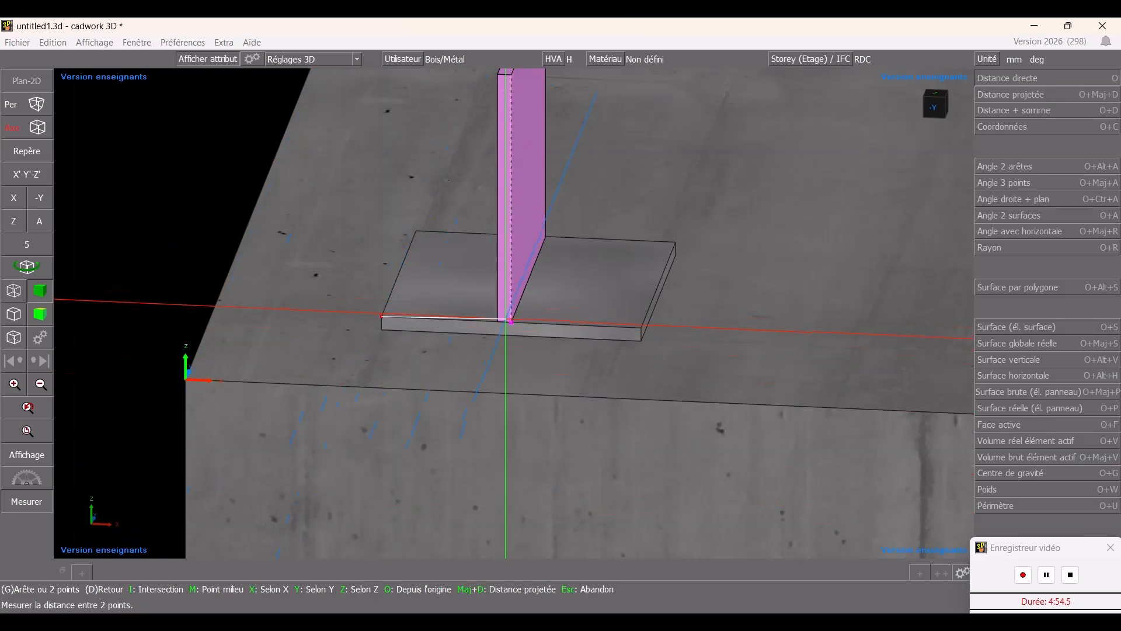
pyautogui.click(500, 321)
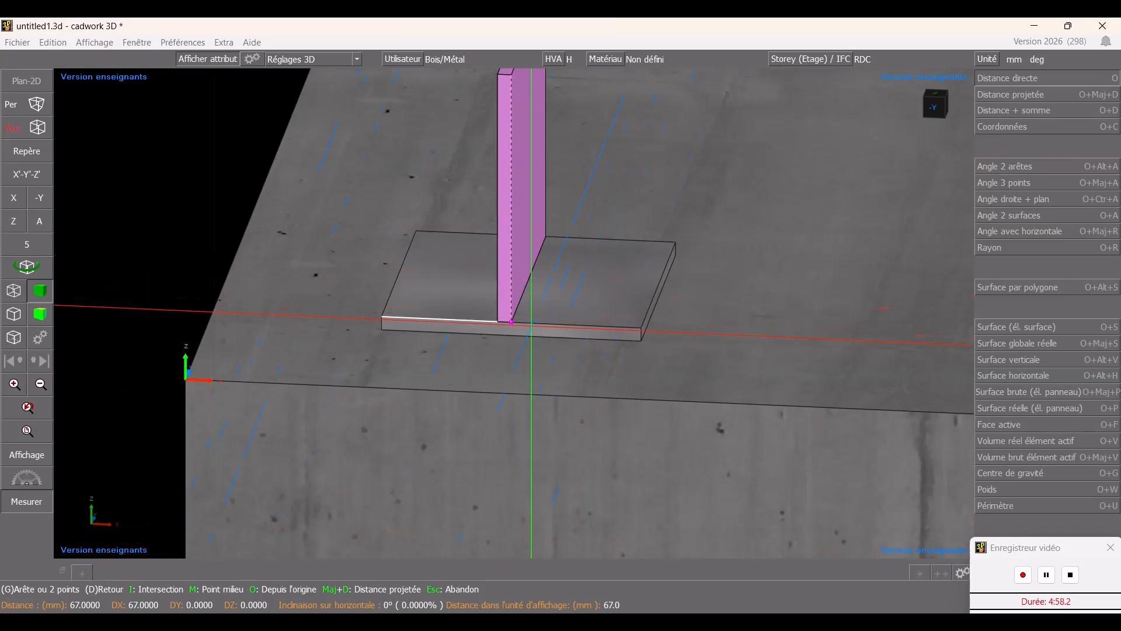
pyautogui.click(516, 322)
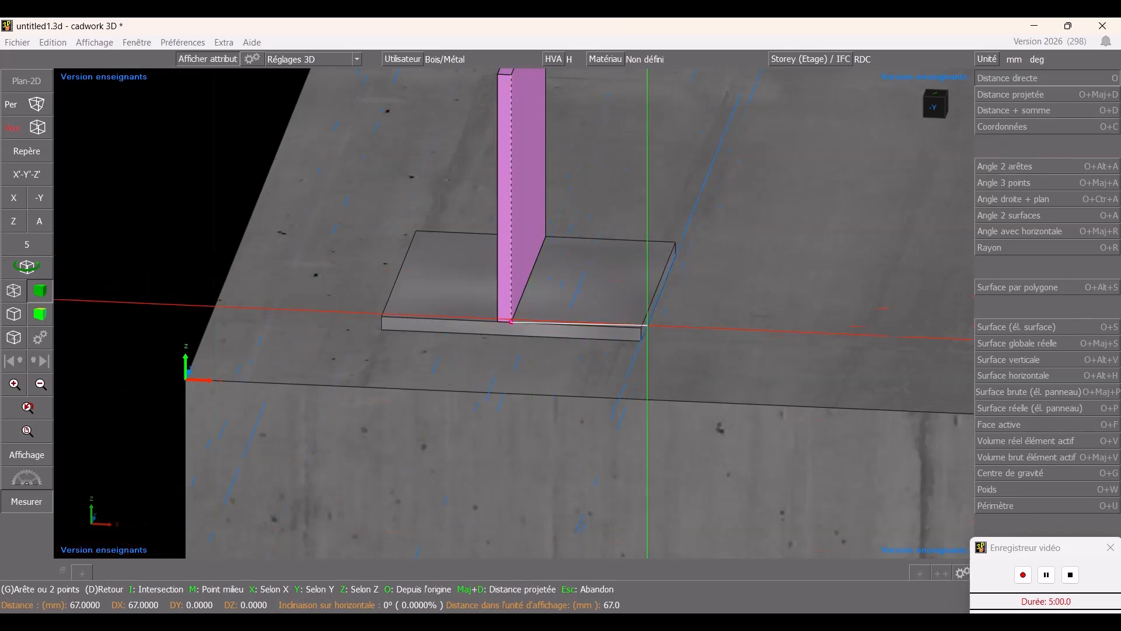
pyautogui.click(641, 329)
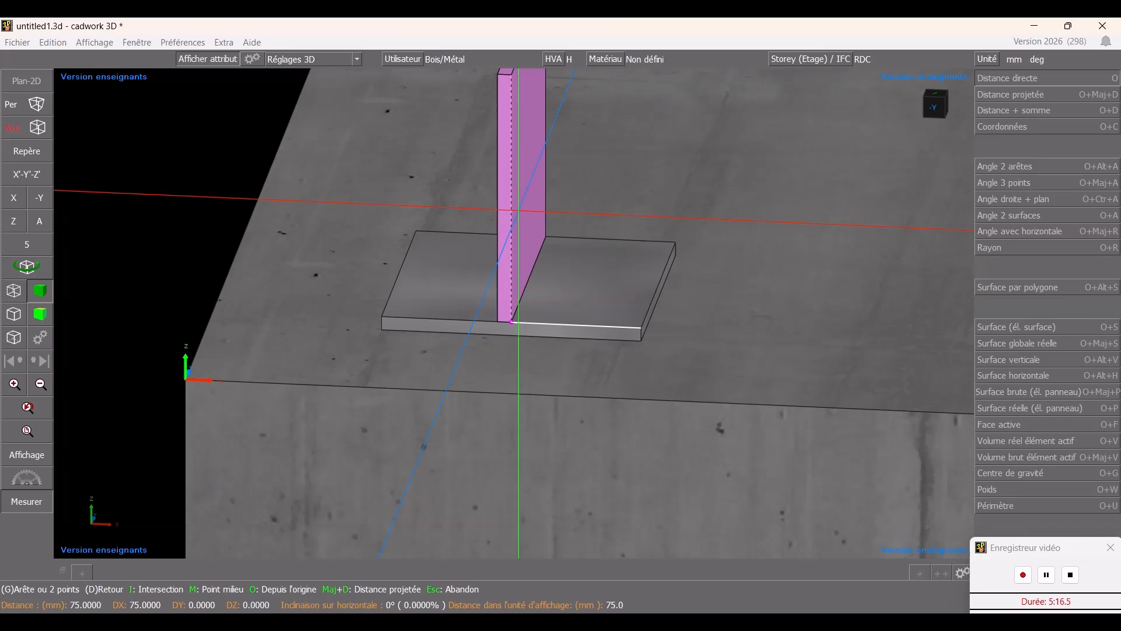
pyautogui.press('5')
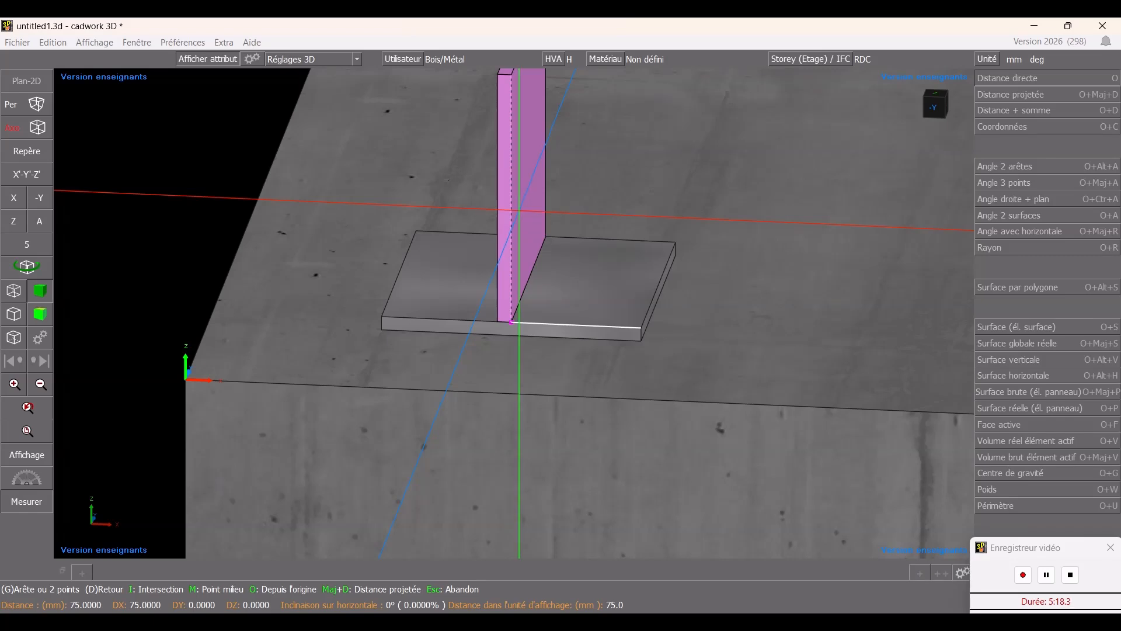
pyautogui.press('Return')
pyautogui.press('Escape')
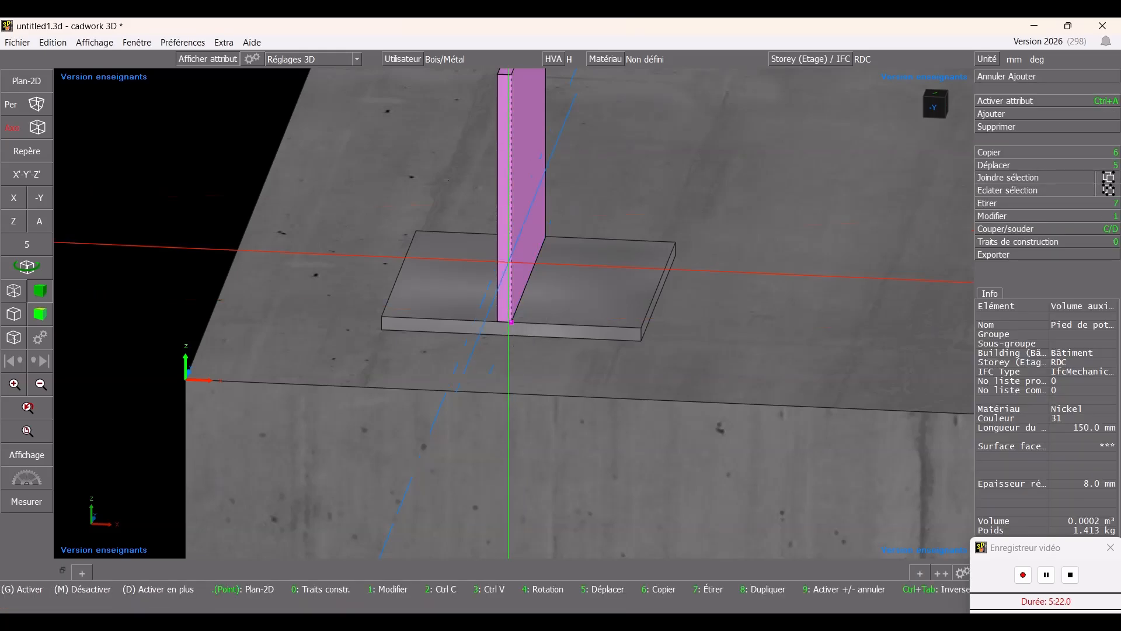
# - Move the vertical plate 4 mm along X to centre it on the base plate
pyautogui.press('5')
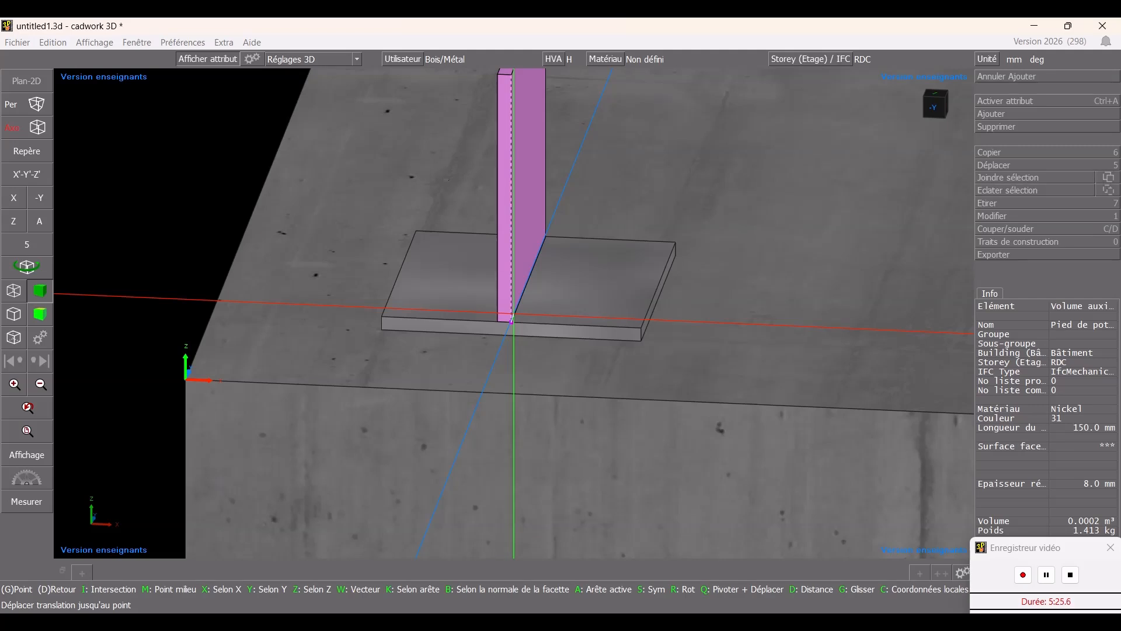
pyautogui.write('x')
pyautogui.write('4')
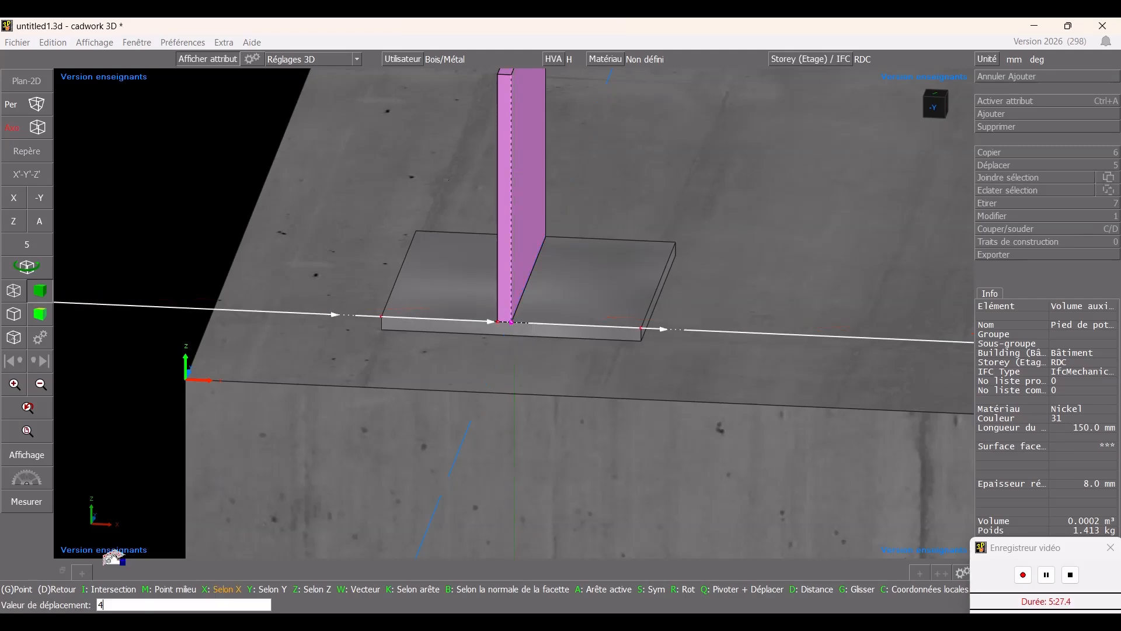
pyautogui.press('Return')
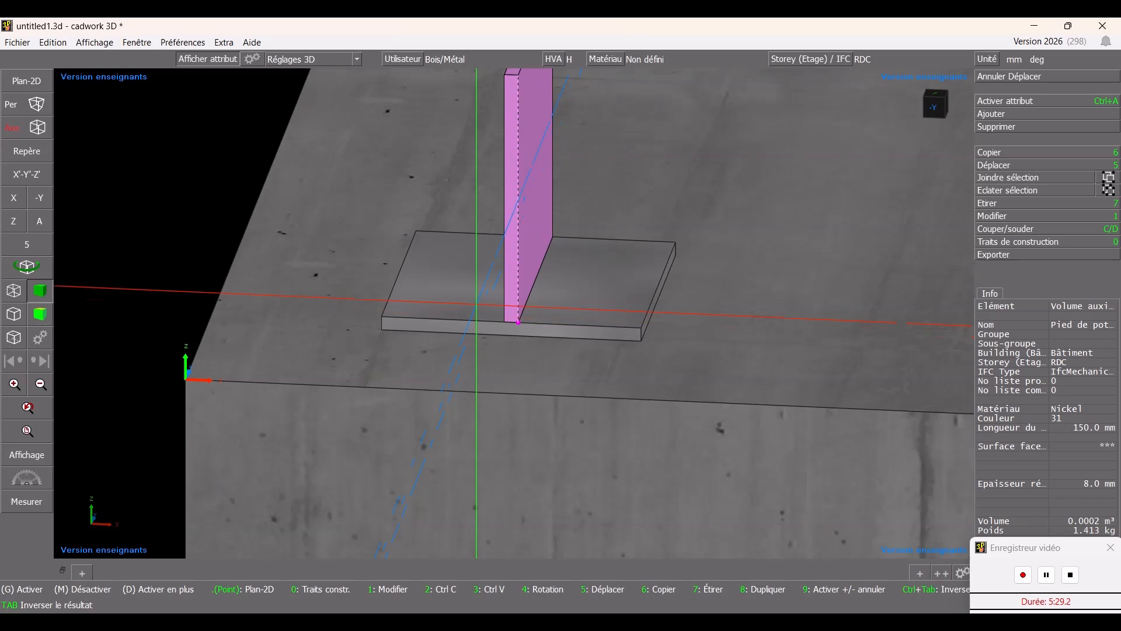
pyautogui.moveTo(477, 316); pyautogui.dragTo(476, 303, button='middle')
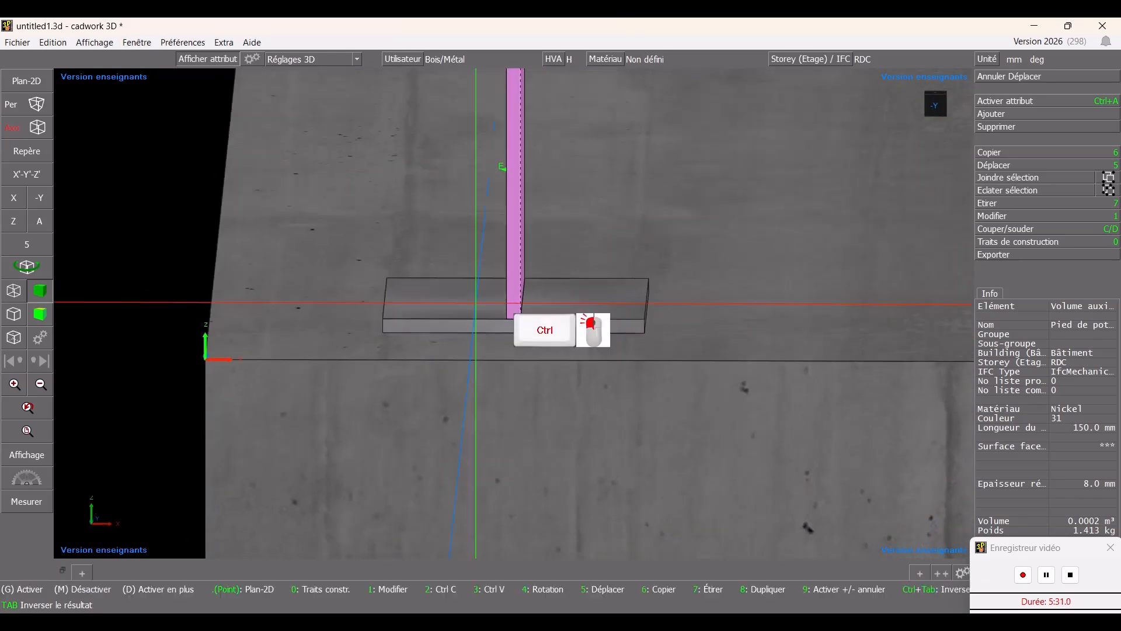
pyautogui.scroll(-2, 532, 337)
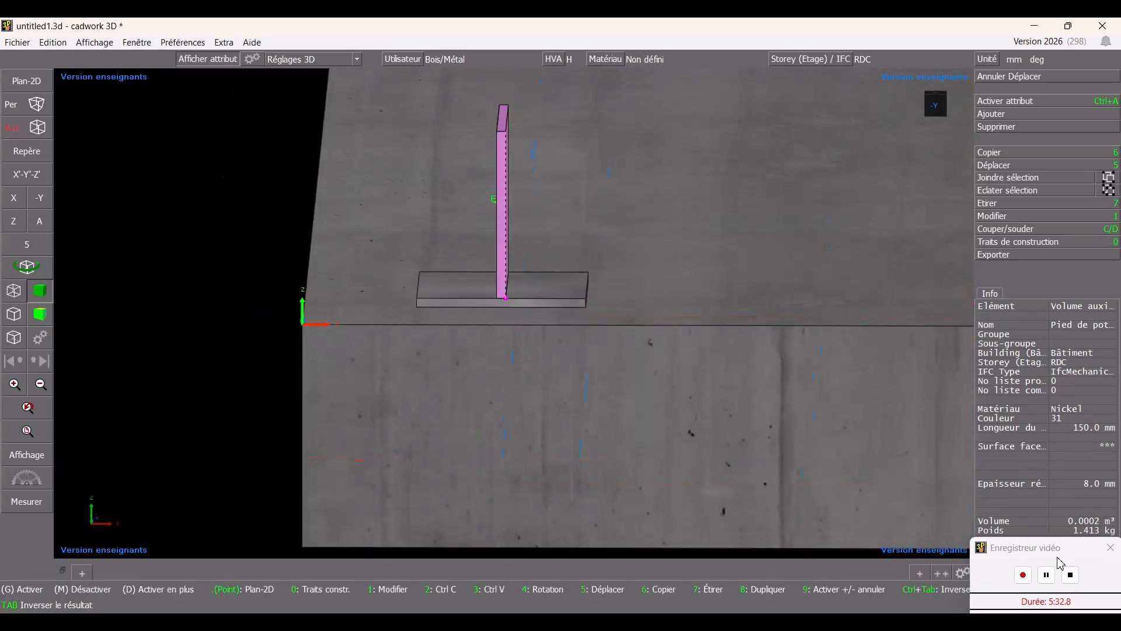
pyautogui.click(1023, 575)
pyautogui.click(654, 208)
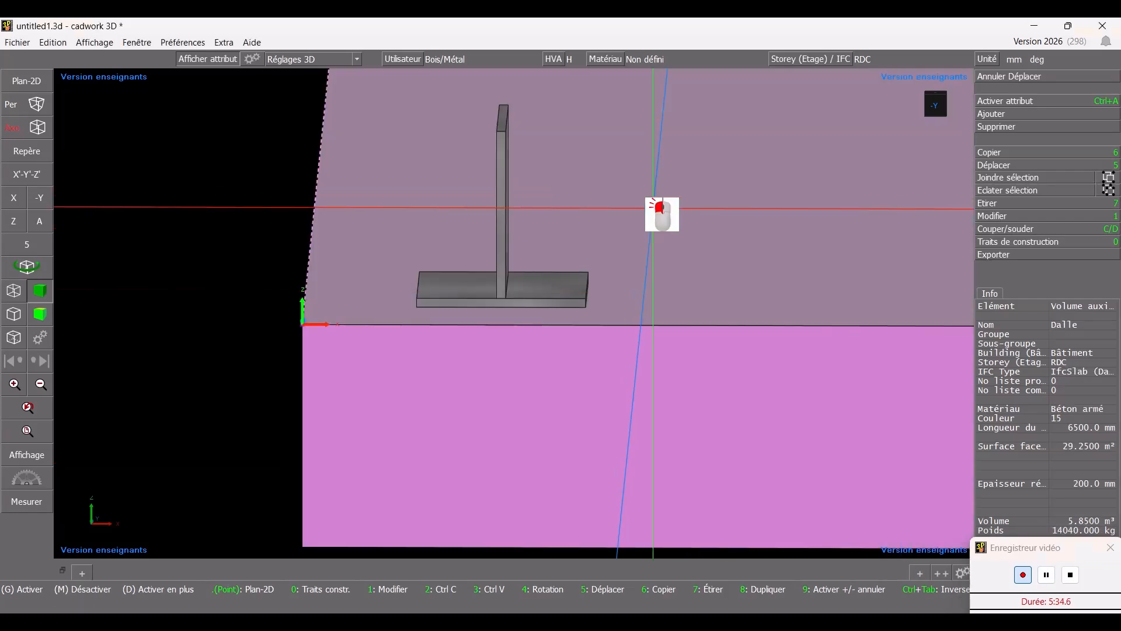
pyautogui.click(571, 204)
pyautogui.keyDown('shift'); pyautogui.moveTo(582, 174); pyautogui.dragTo(464, 203); pyautogui.keyUp('shift')
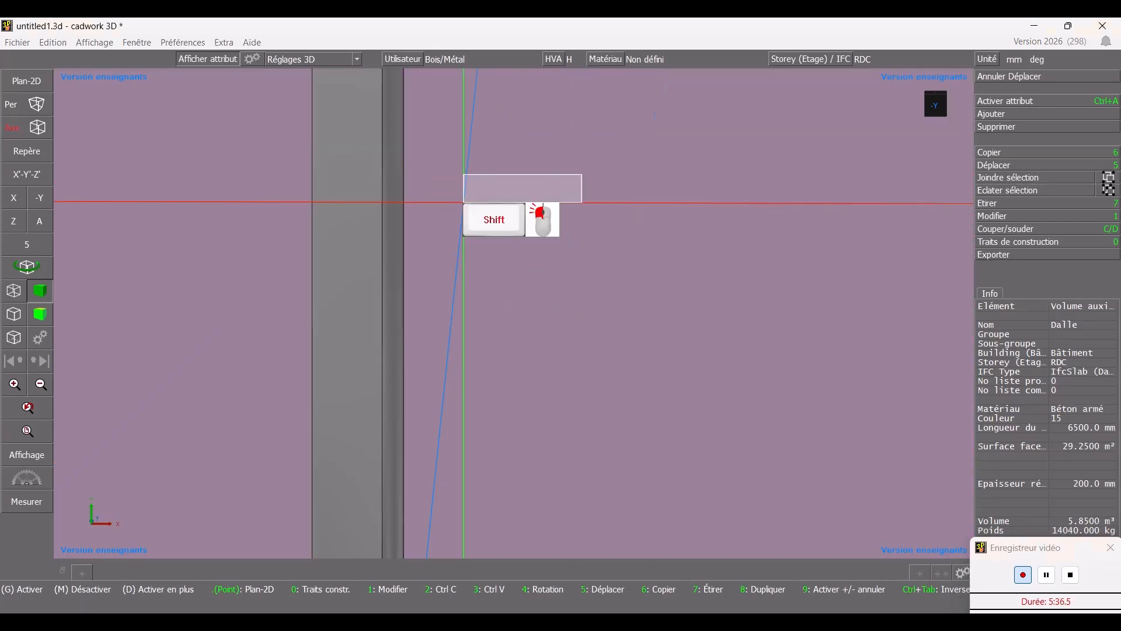
pyautogui.press('Escape')
pyautogui.scroll(-3, 519, 311)
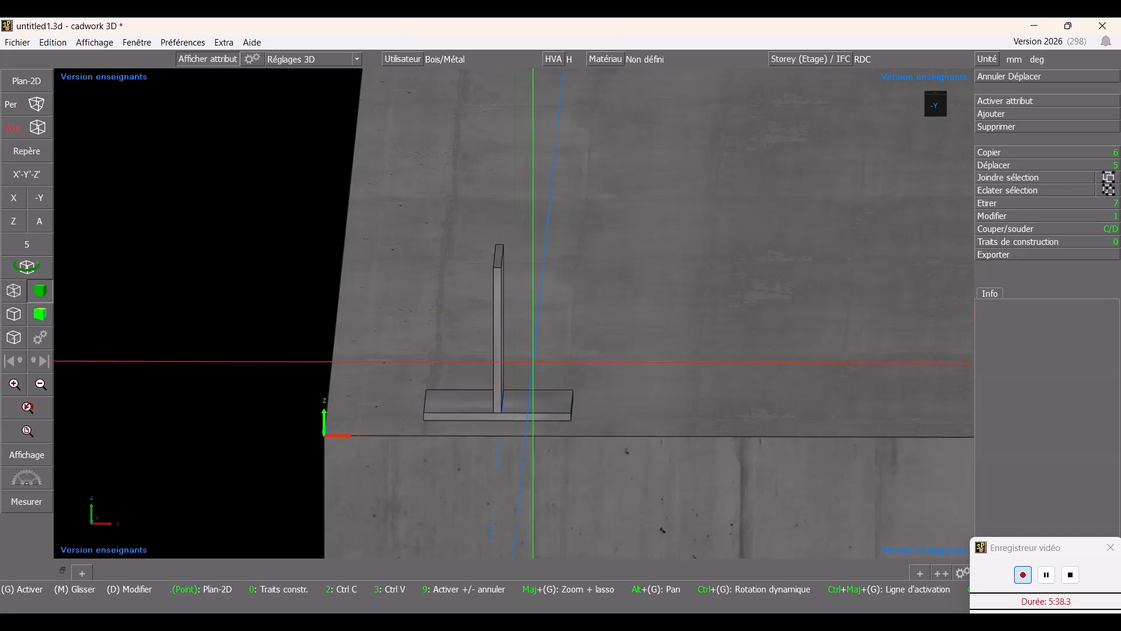
pyautogui.scroll(-3, 531, 331)
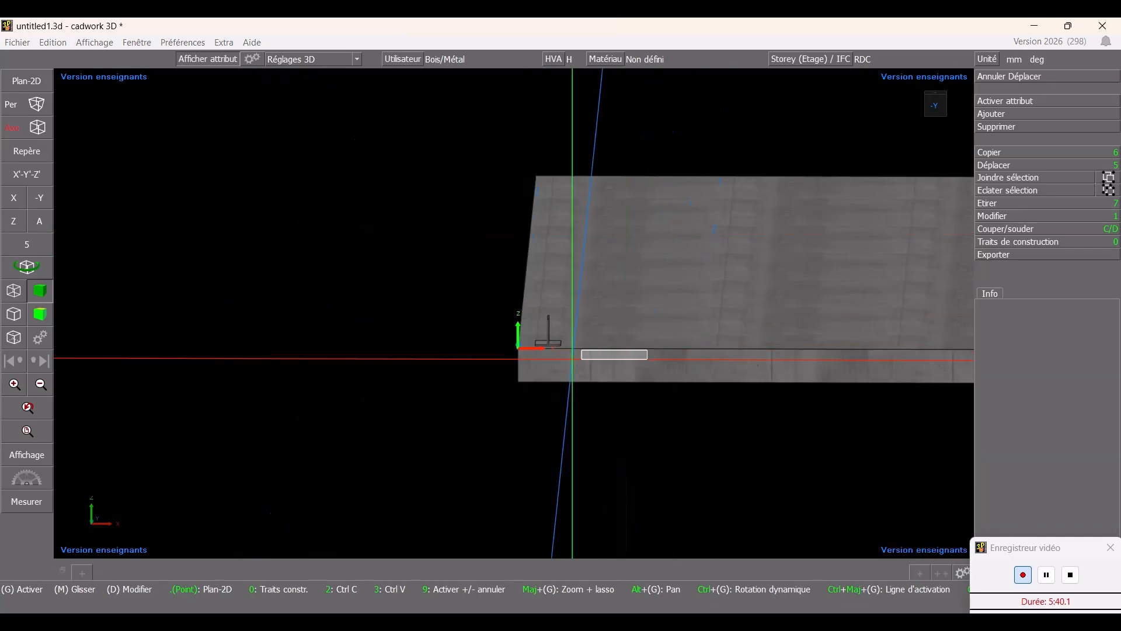
# - Select the base plate and the vertical plate together and weld them into a single column base
pyautogui.keyDown('shift'); pyautogui.moveTo(572, 359); pyautogui.dragTo(385, 358); pyautogui.keyUp('shift')
pyautogui.scroll(-8, 444, 228)
pyautogui.moveTo(615, 326)
pyautogui.keyDown('shift'); pyautogui.mouseDown()
pyautogui.moveTo(599, 343)
pyautogui.moveTo(451, 372)
pyautogui.mouseUp(); pyautogui.keyUp('shift')
pyautogui.click(529, 266)
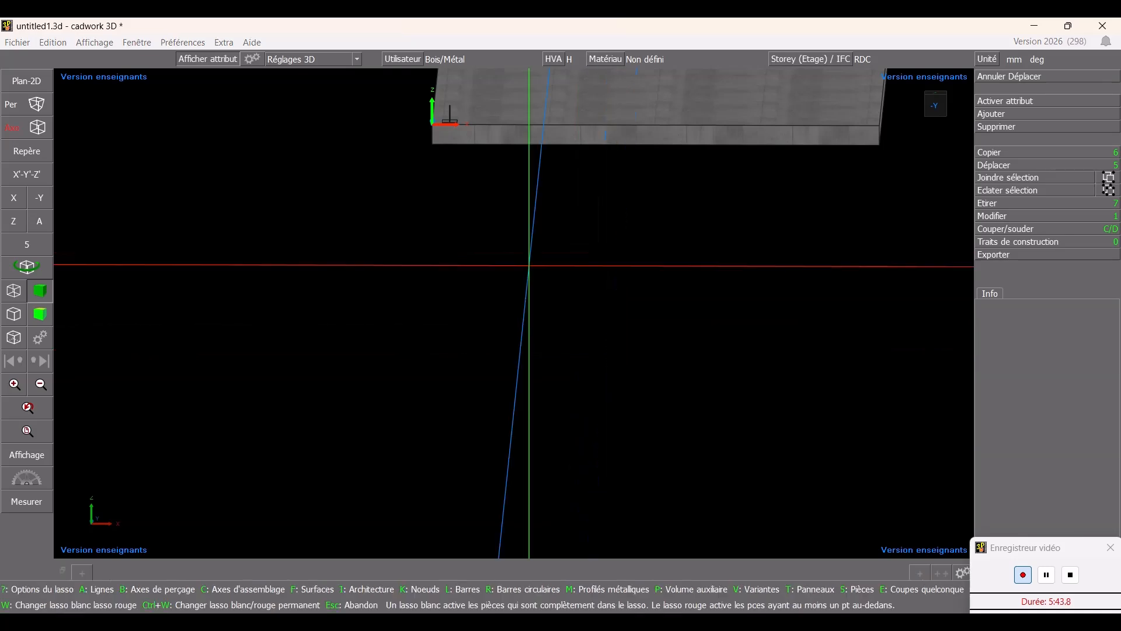
pyautogui.click(437, 268)
pyautogui.moveTo(635, 119)
pyautogui.mouseDown(button='middle')
pyautogui.moveTo(541, 117)
pyautogui.moveTo(545, 235)
pyautogui.mouseUp(button='middle')
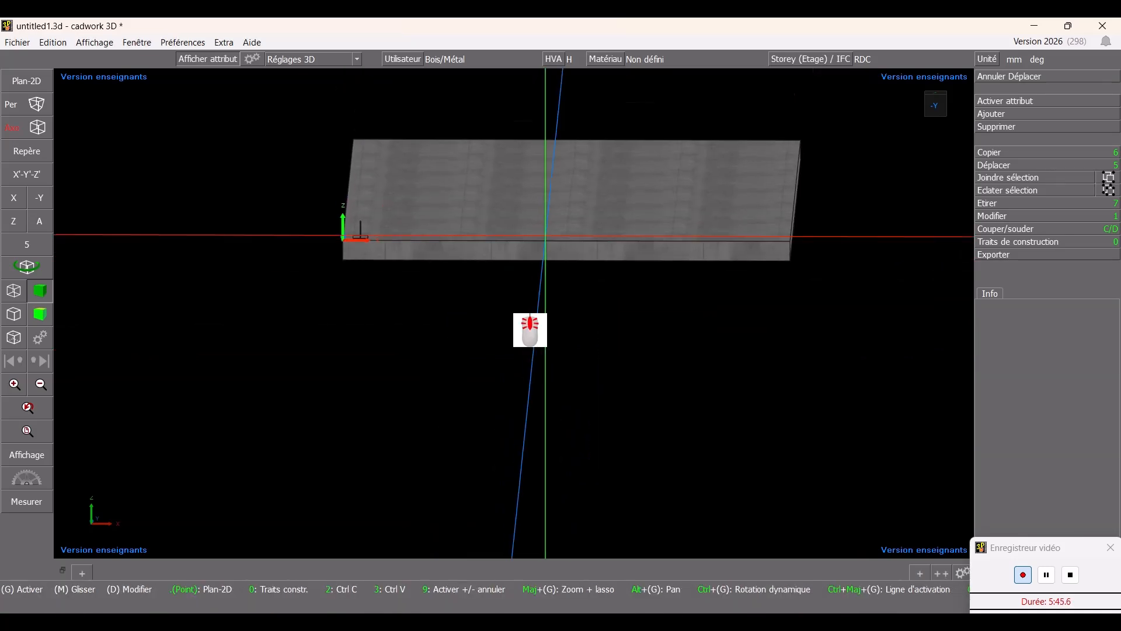
pyautogui.keyDown('ctrl'); pyautogui.moveTo(545, 236); pyautogui.dragTo(485, 184); pyautogui.keyUp('ctrl')
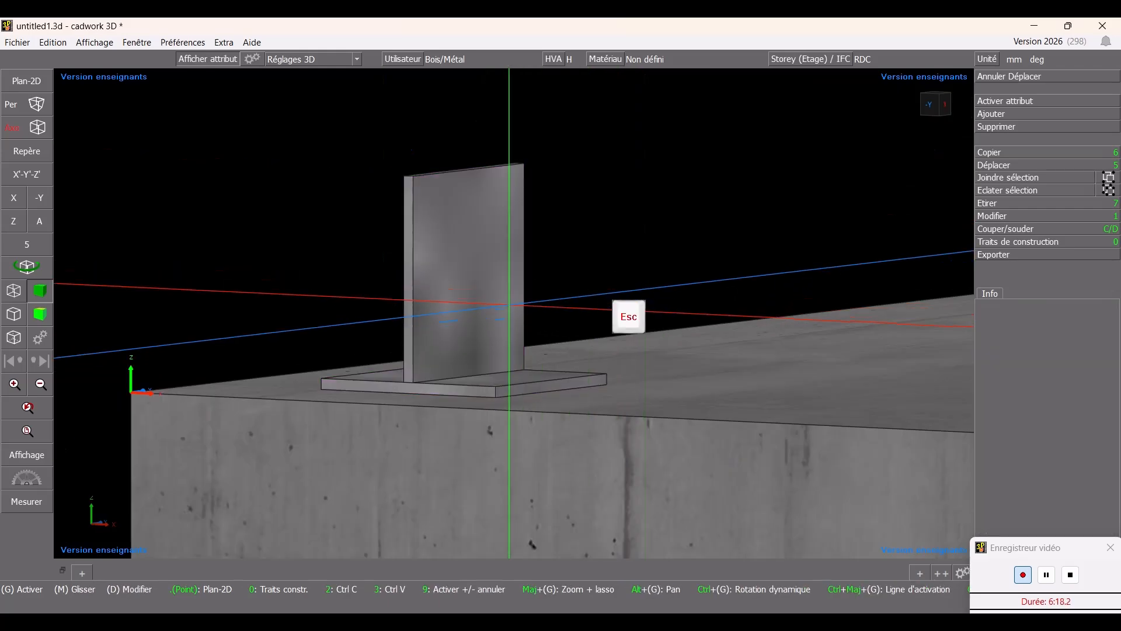
pyautogui.click(508, 350)
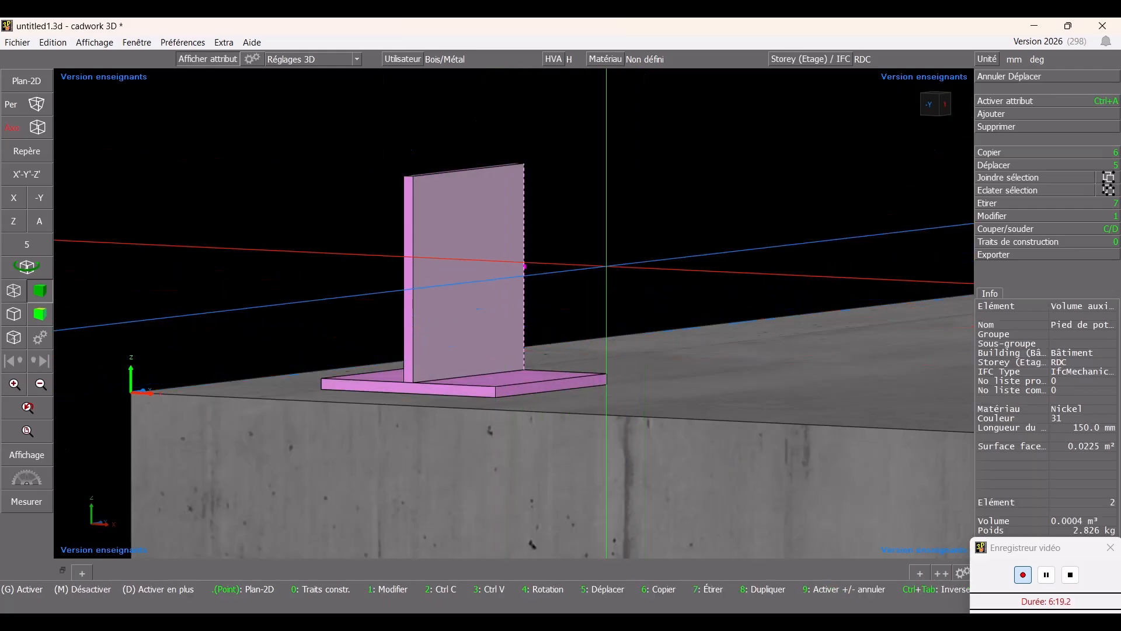
pyautogui.click(1017, 229)
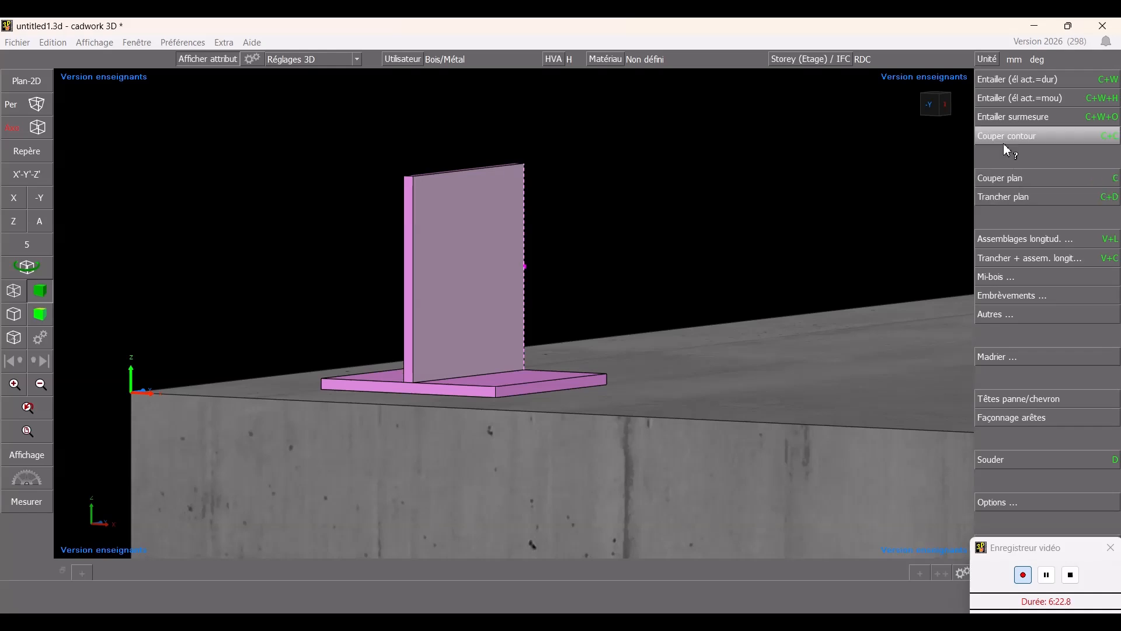
pyautogui.click(1014, 460)
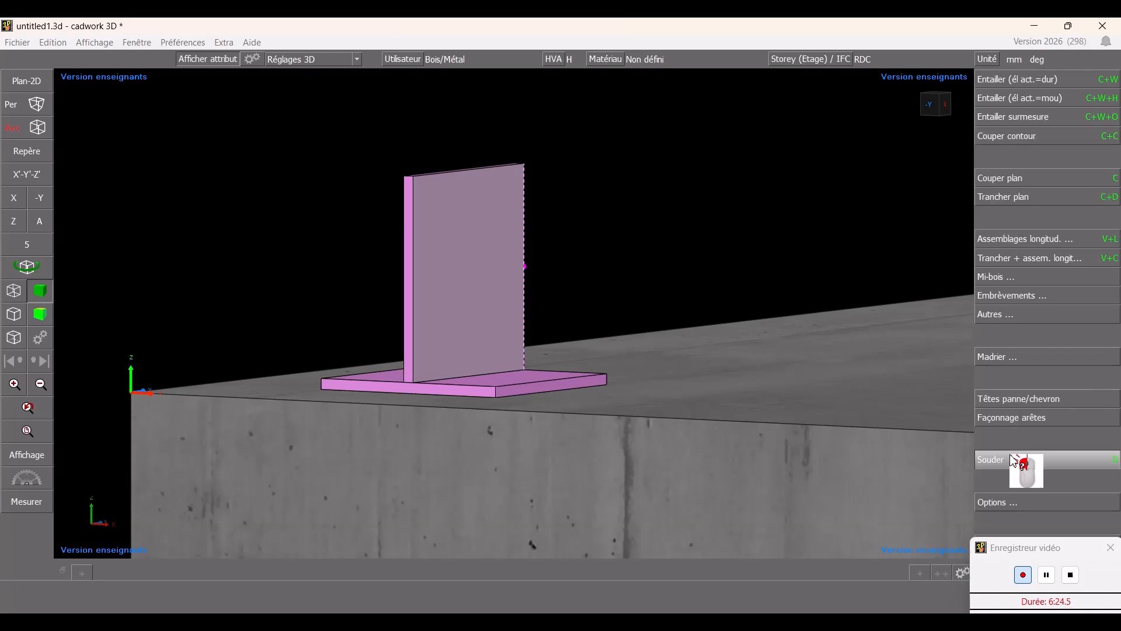
pyautogui.click(522, 233)
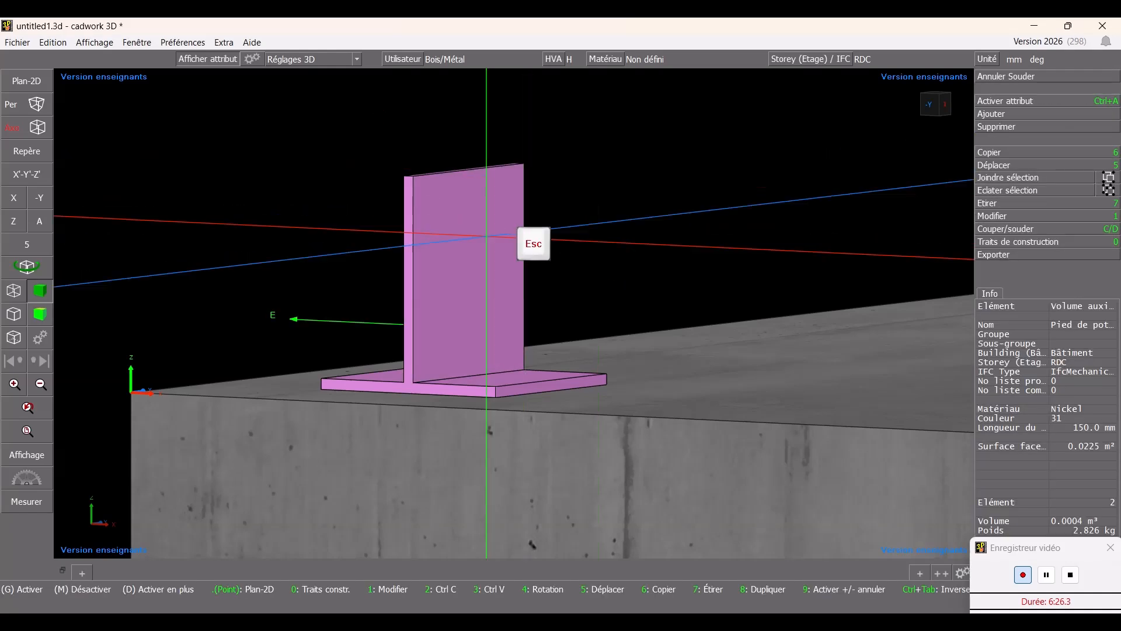
pyautogui.keyDown('ctrl'); pyautogui.moveTo(486, 233); pyautogui.dragTo(321, 116); pyautogui.keyUp('ctrl')
pyautogui.scroll(-6, 543, 349)
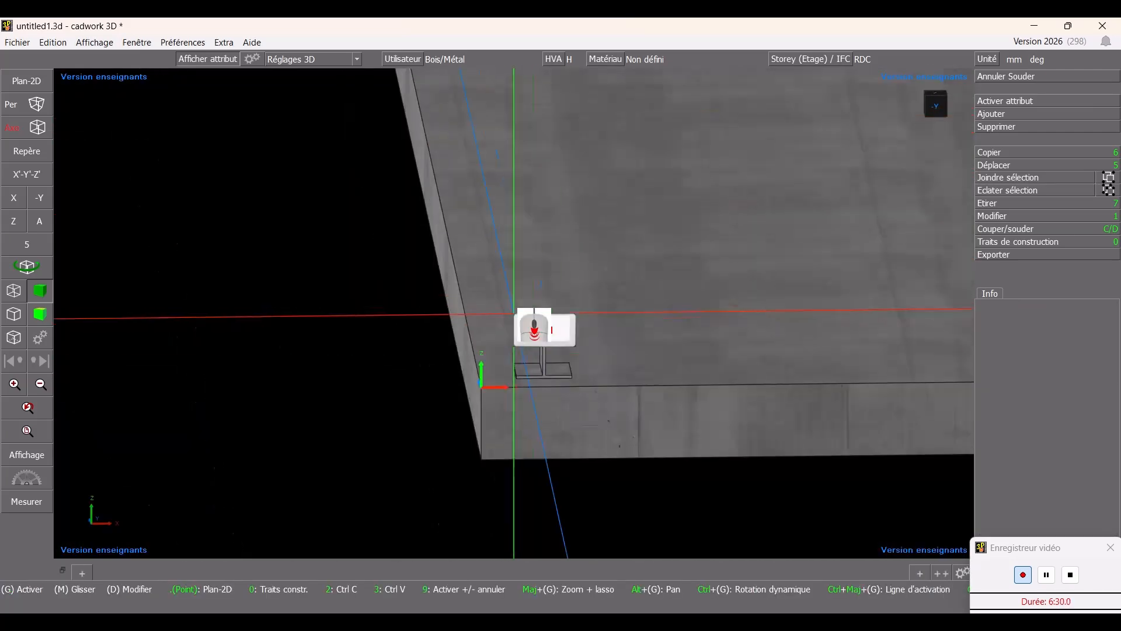
pyautogui.keyDown('ctrl'); pyautogui.moveTo(596, 320); pyautogui.dragTo(430, 387); pyautogui.keyUp('ctrl')
pyautogui.click(377, 392)
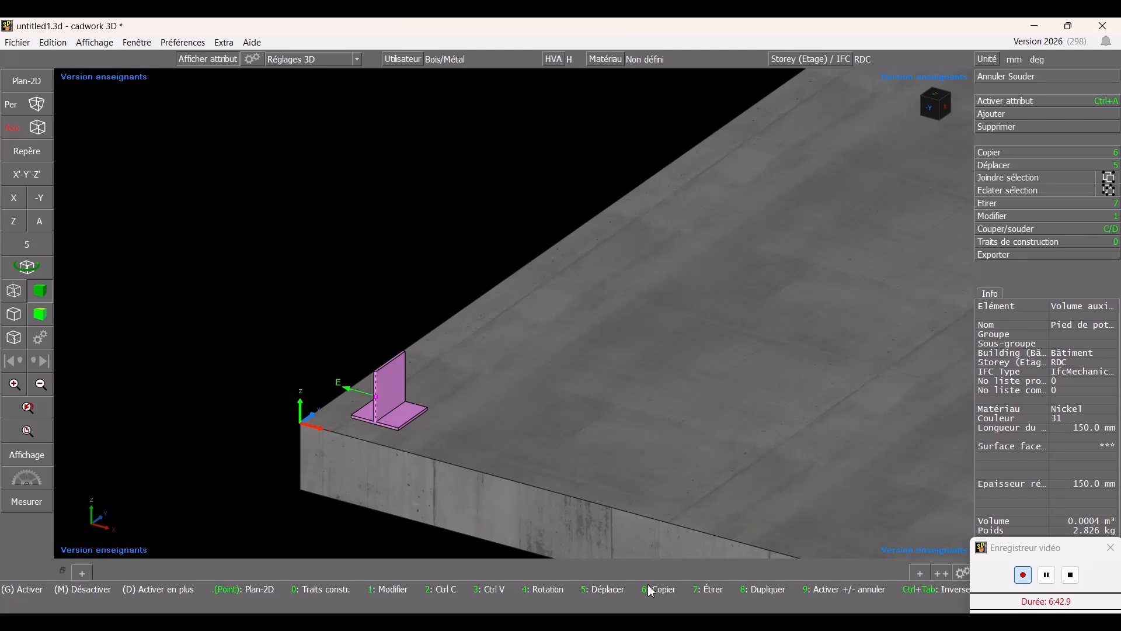
pyautogui.press('Return')
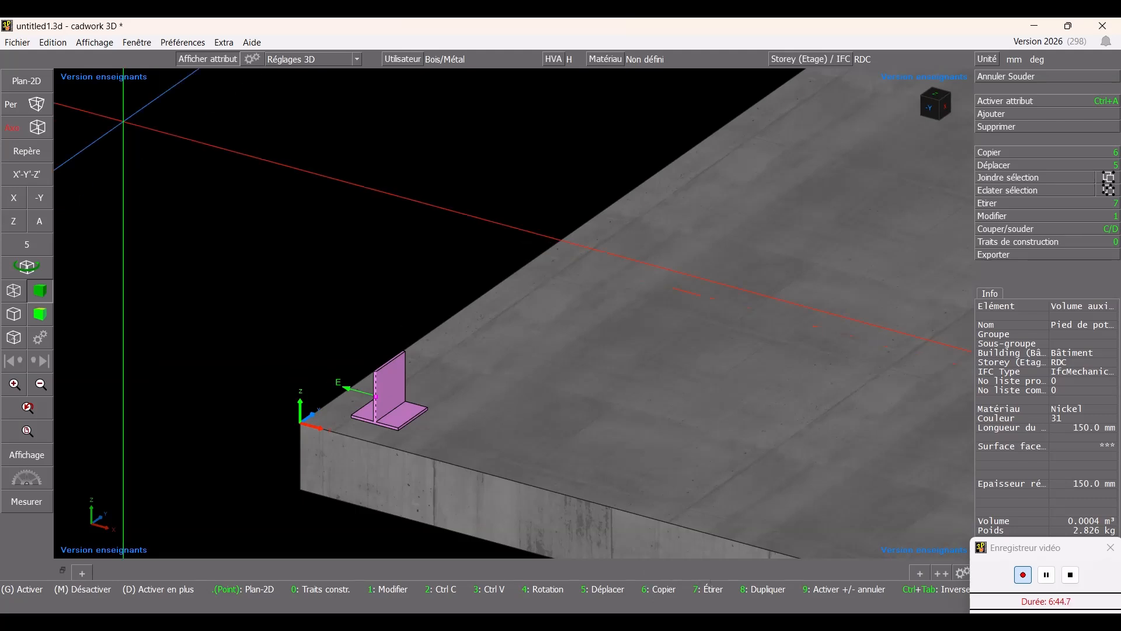
pyautogui.press('6')
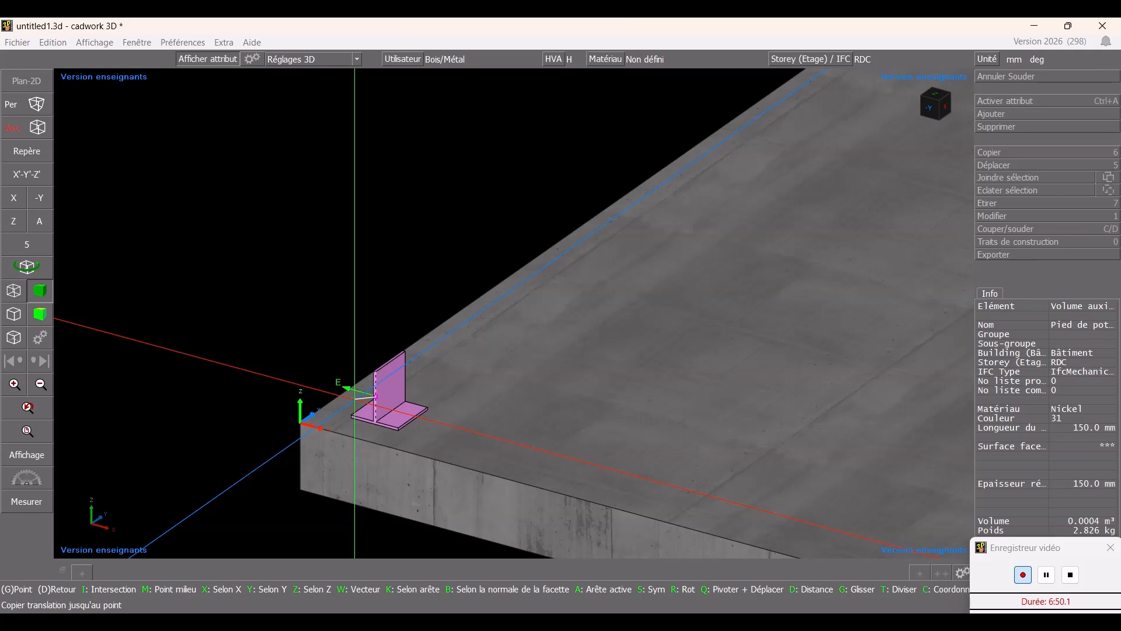
pyautogui.scroll(2, 536, 338)
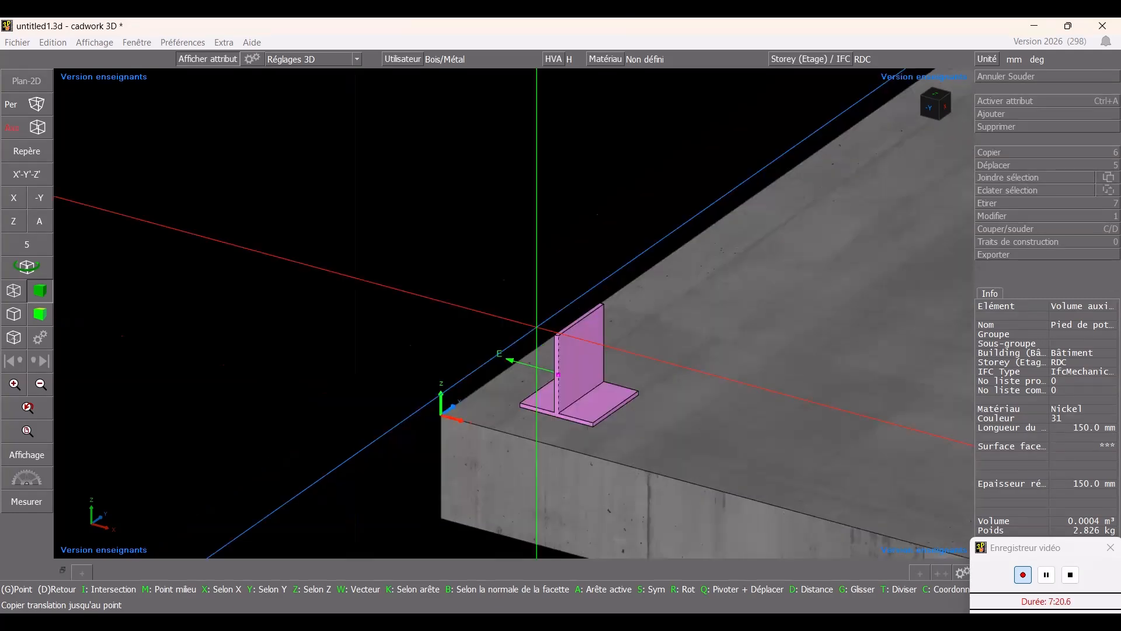
pyautogui.press('Escape')
pyautogui.click(857, 314)
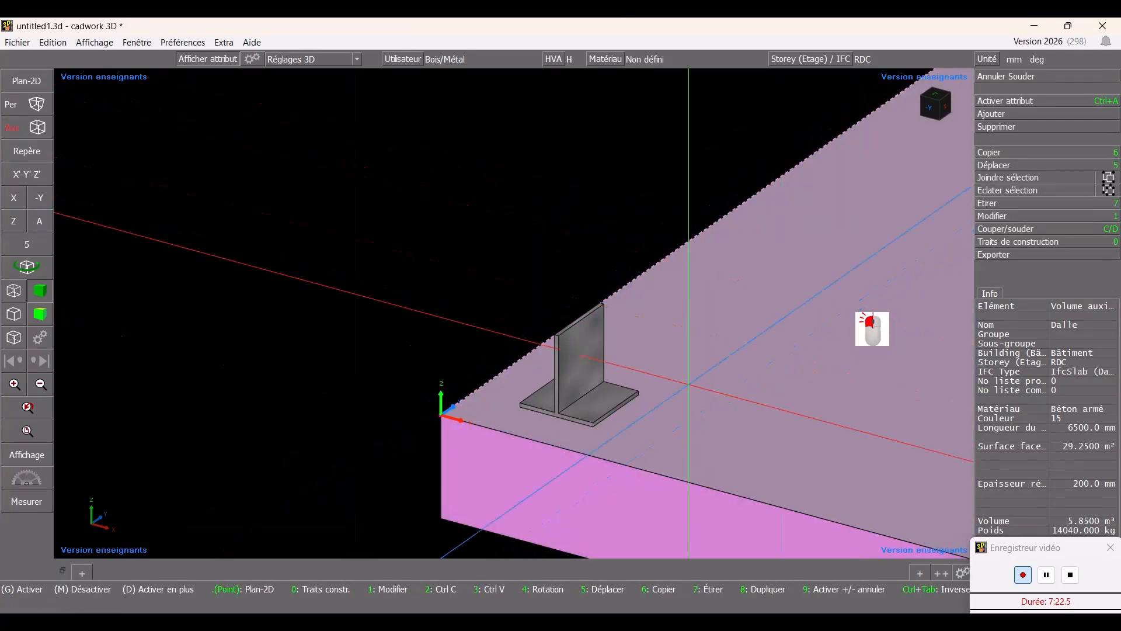
pyautogui.click(581, 404)
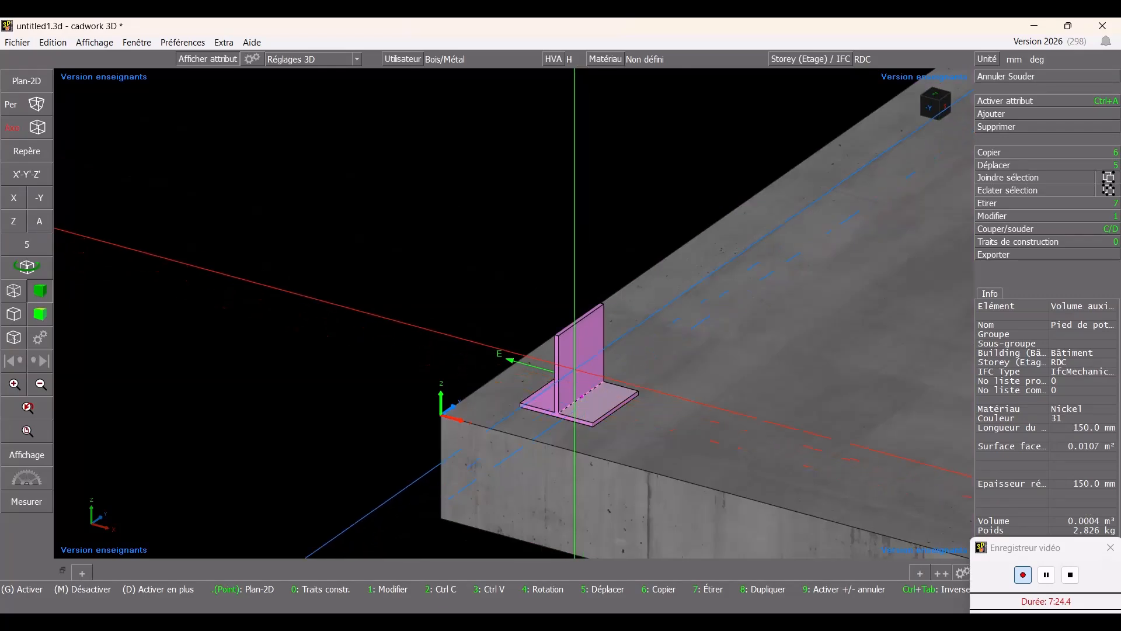
pyautogui.press('6')
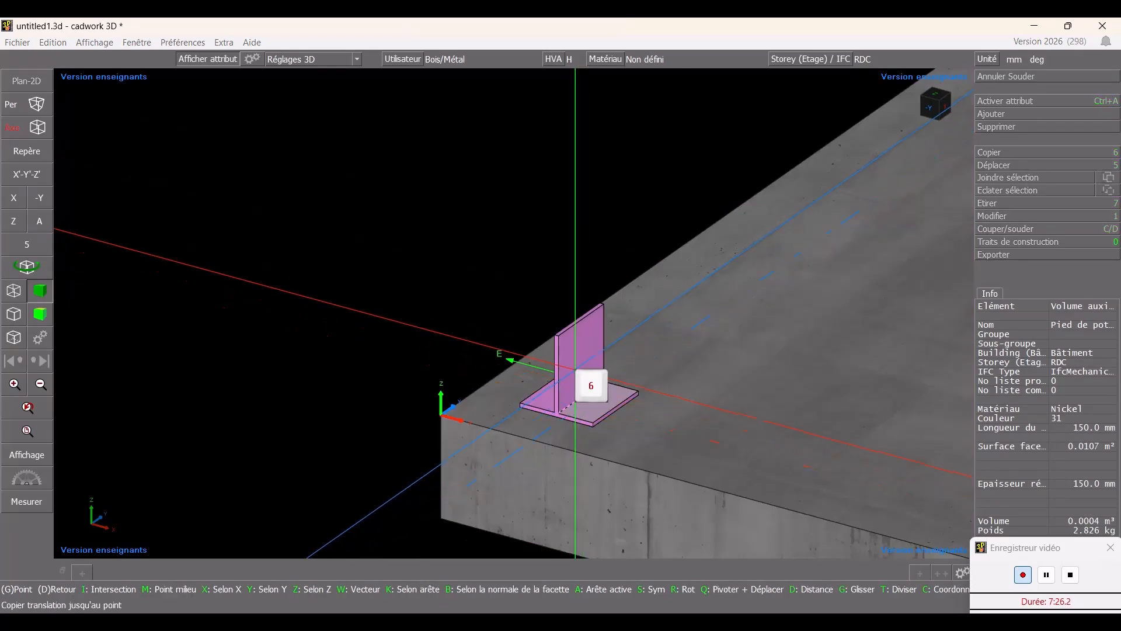
pyautogui.press('Escape')
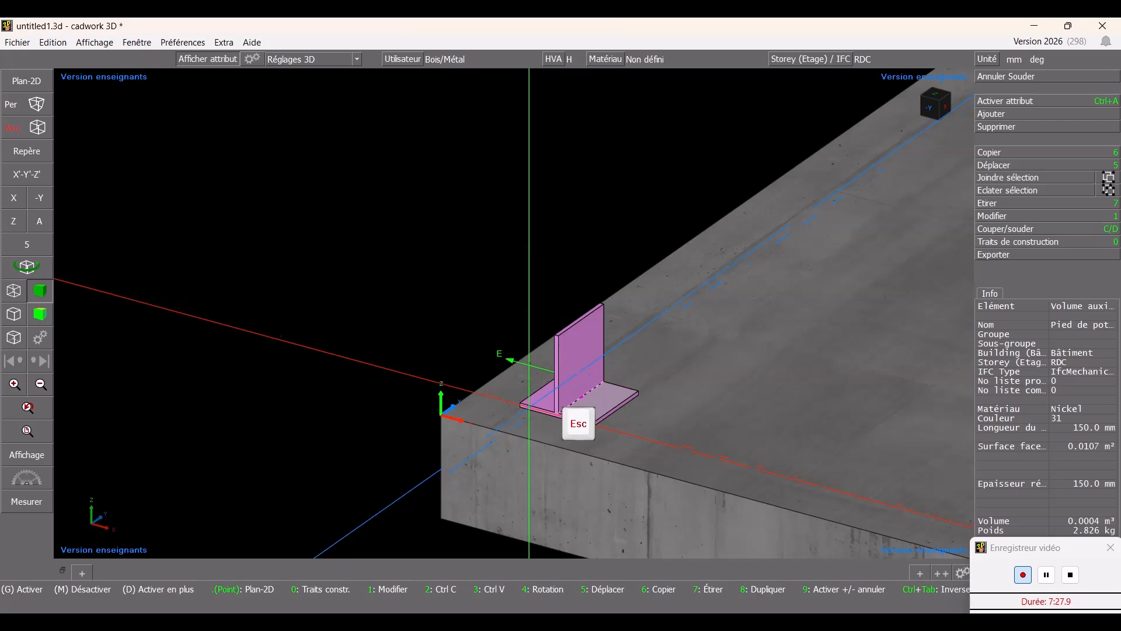
# - Copy the welded column base 4150 mm along X to the slab's opposite corner, without further copies
pyautogui.click(522, 404)
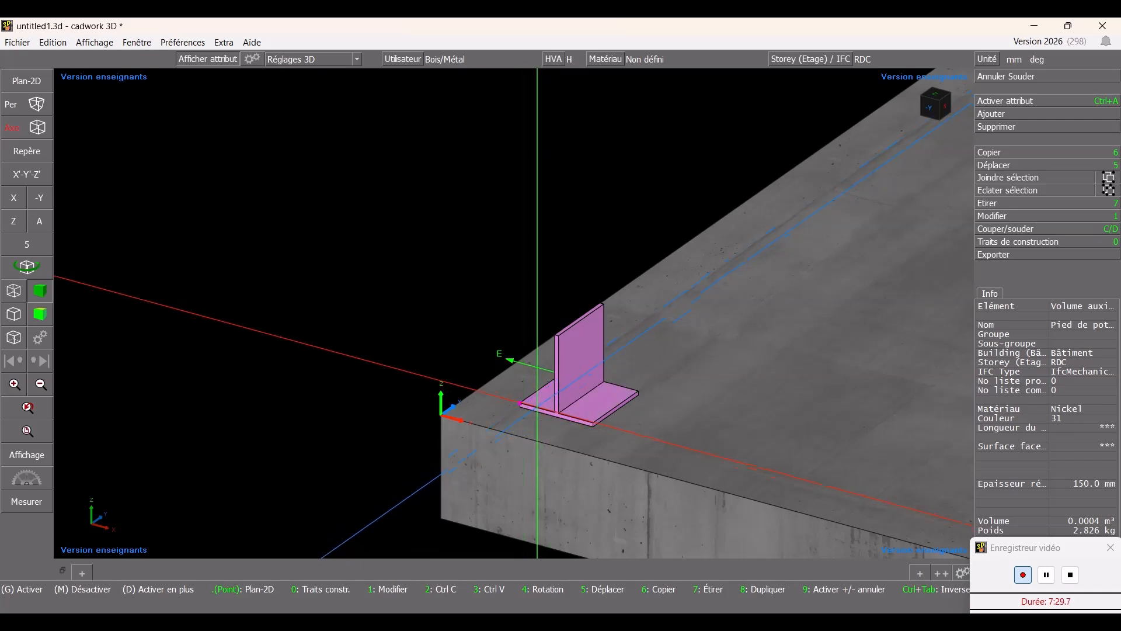
pyautogui.press('6')
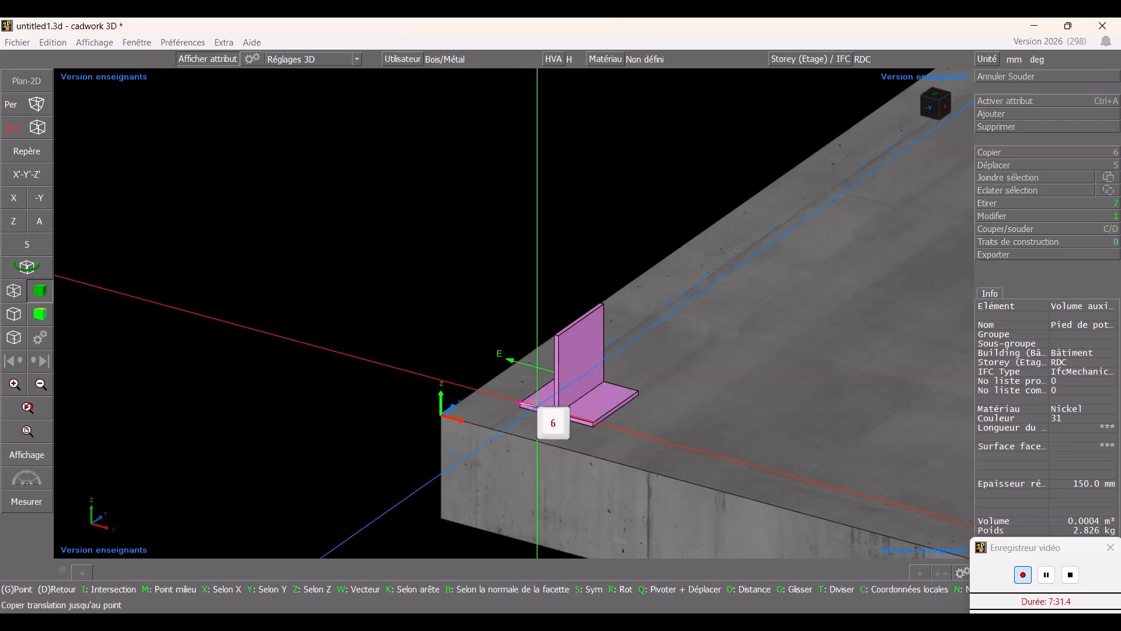
pyautogui.press('x')
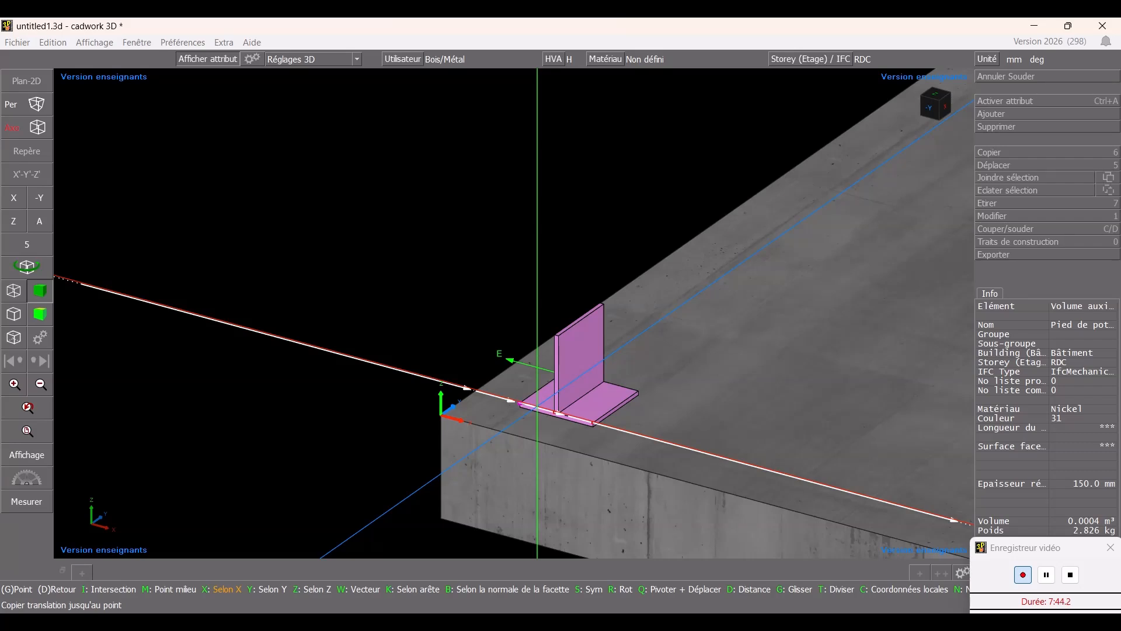
pyautogui.write('4150')
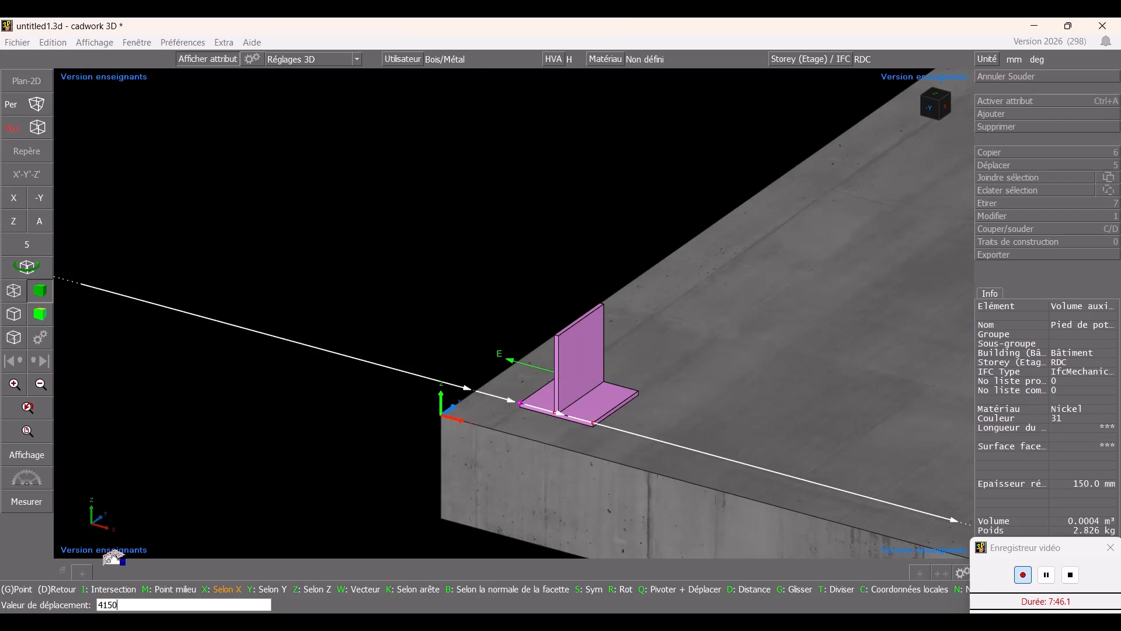
pyautogui.press('Return')
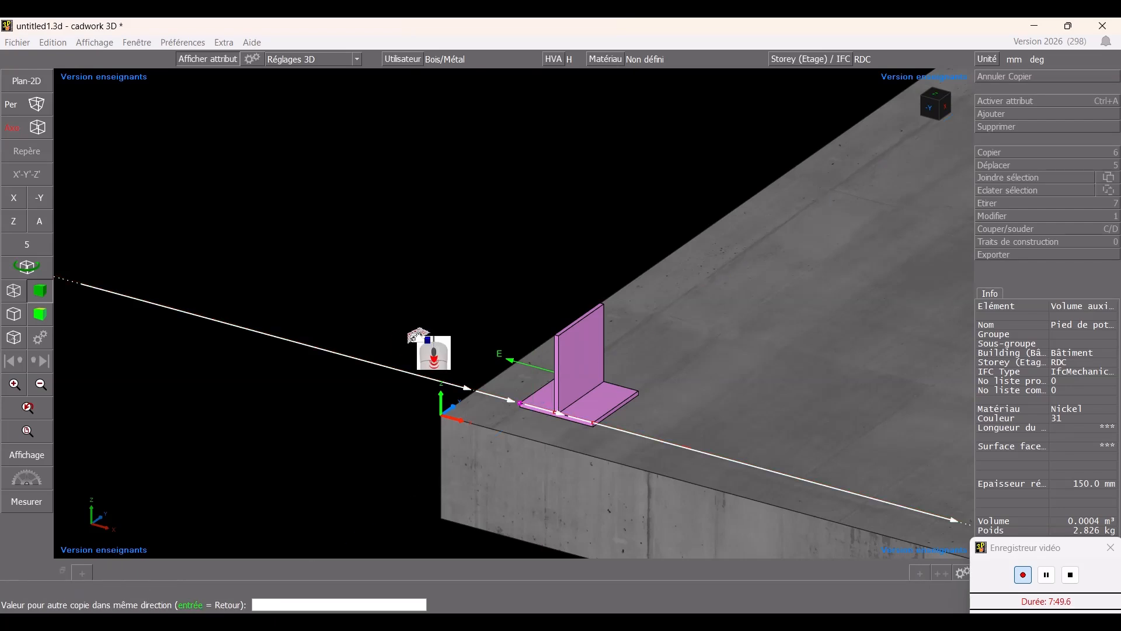
pyautogui.scroll(-6, 435, 351)
pyautogui.press('Return')
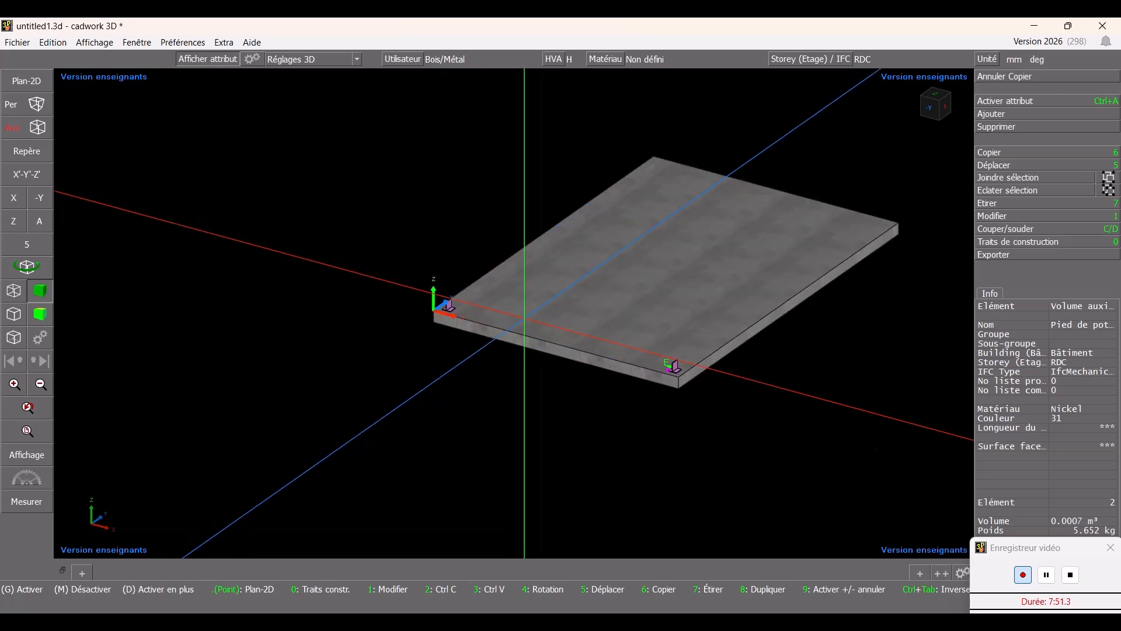
# - Examine both column bases on the slab's edge from different viewpoints
pyautogui.scroll(8, 532, 326)
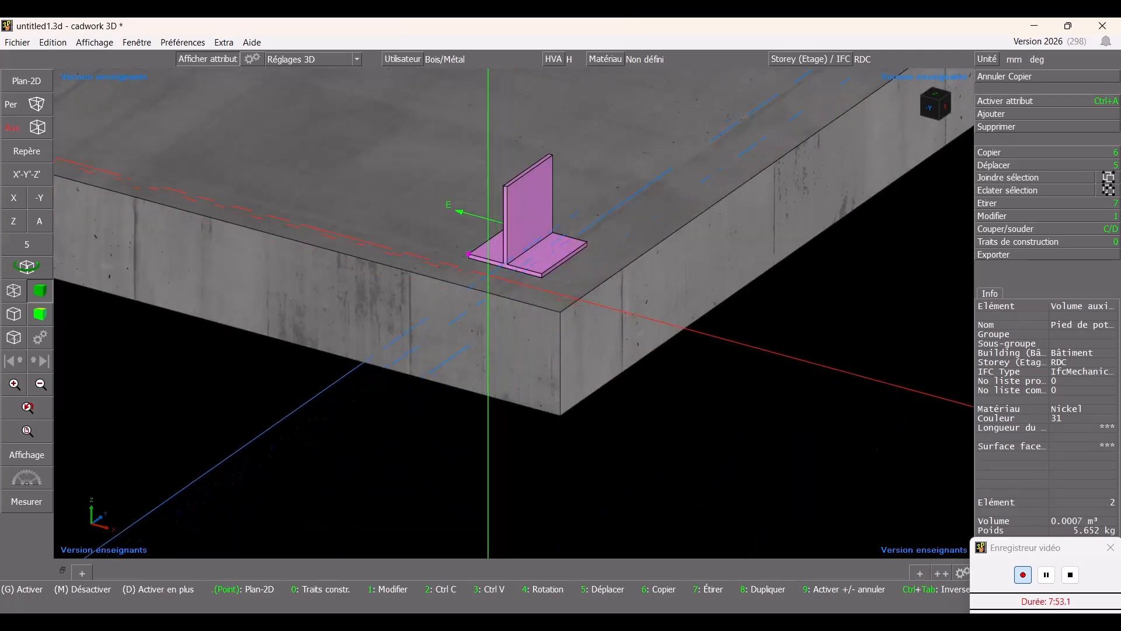
pyautogui.keyDown('ctrl'); pyautogui.moveTo(453, 321); pyautogui.dragTo(516, 310); pyautogui.keyUp('ctrl')
pyautogui.scroll(-5, 517, 310)
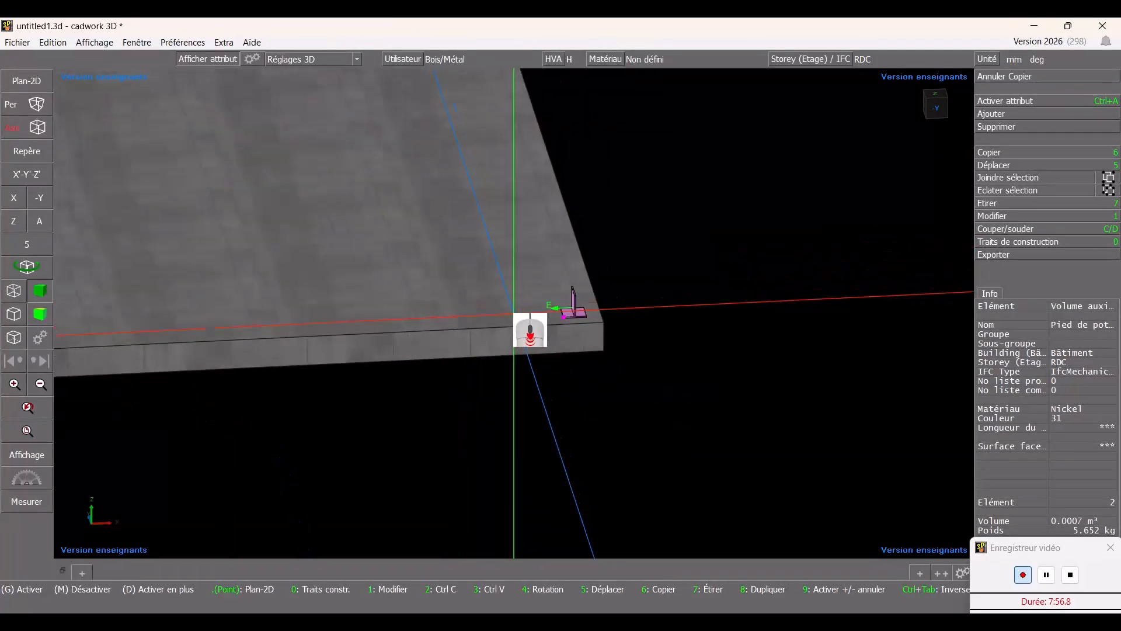
pyautogui.scroll(-5, 514, 315)
pyautogui.press('Escape')
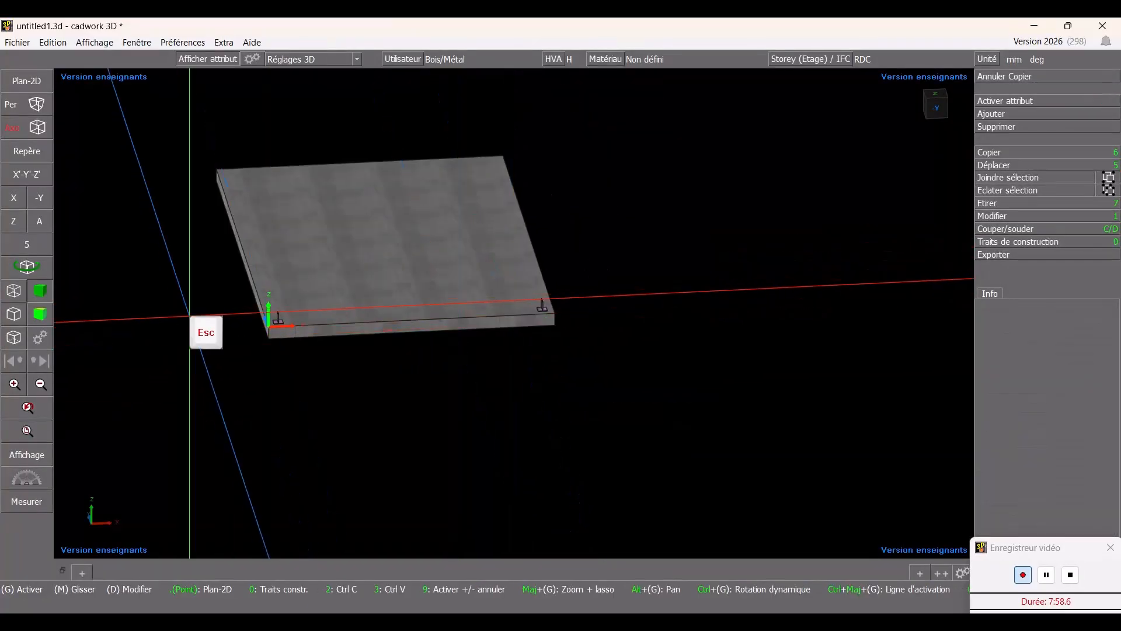
pyautogui.scroll(2, 229, 320)
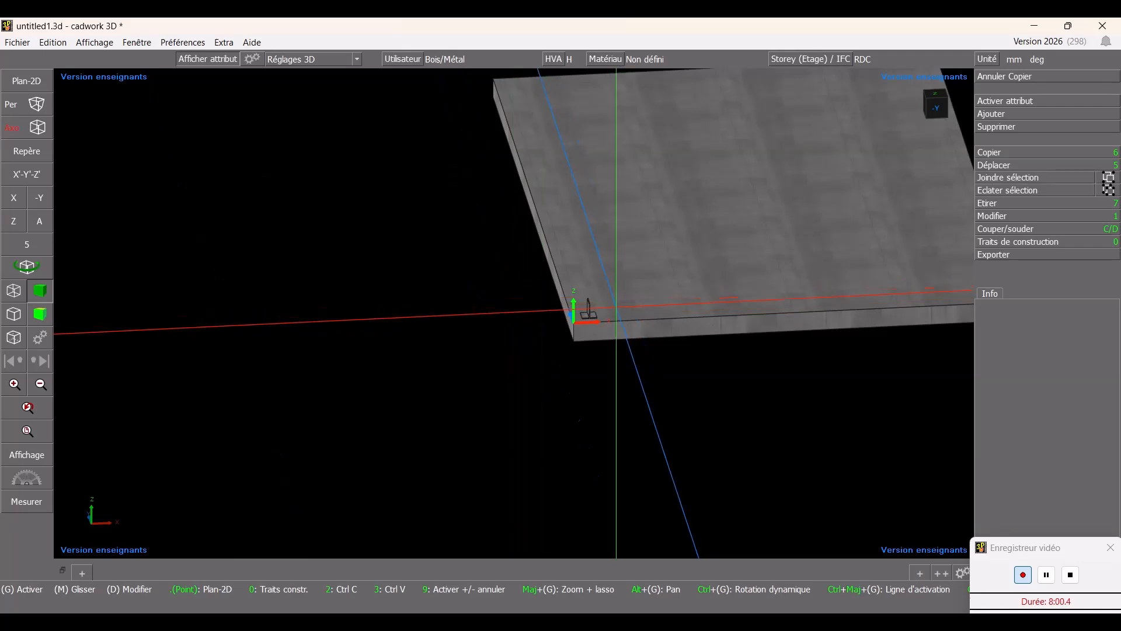
pyautogui.scroll(5, 616, 305)
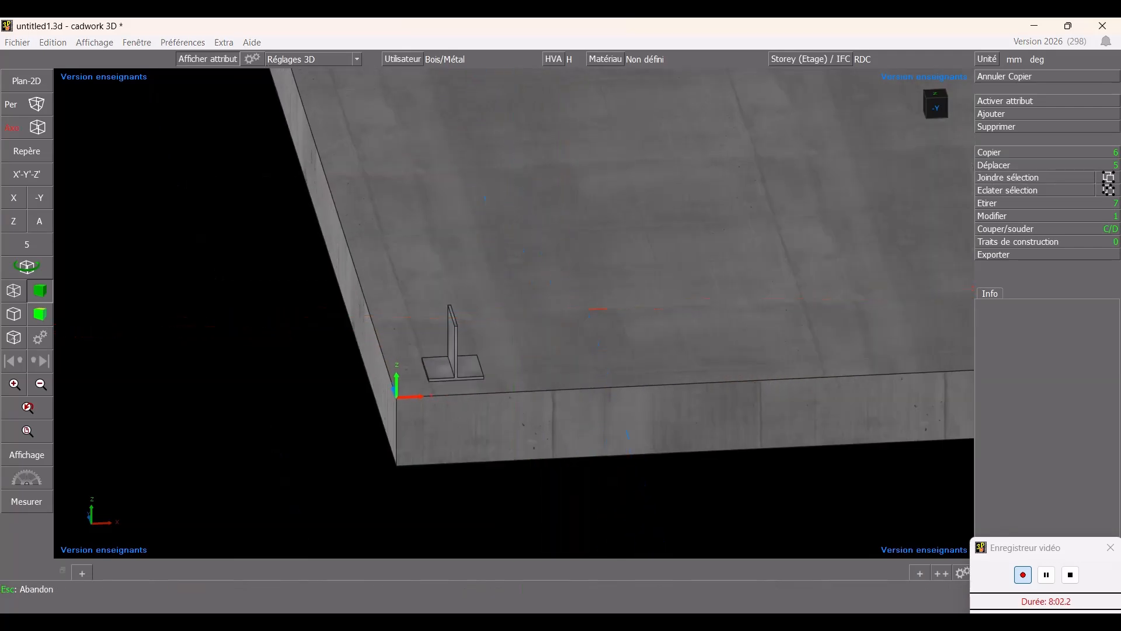
pyautogui.keyDown('ctrl'); pyautogui.moveTo(590, 310); pyautogui.dragTo(307, 263); pyautogui.keyUp('ctrl')
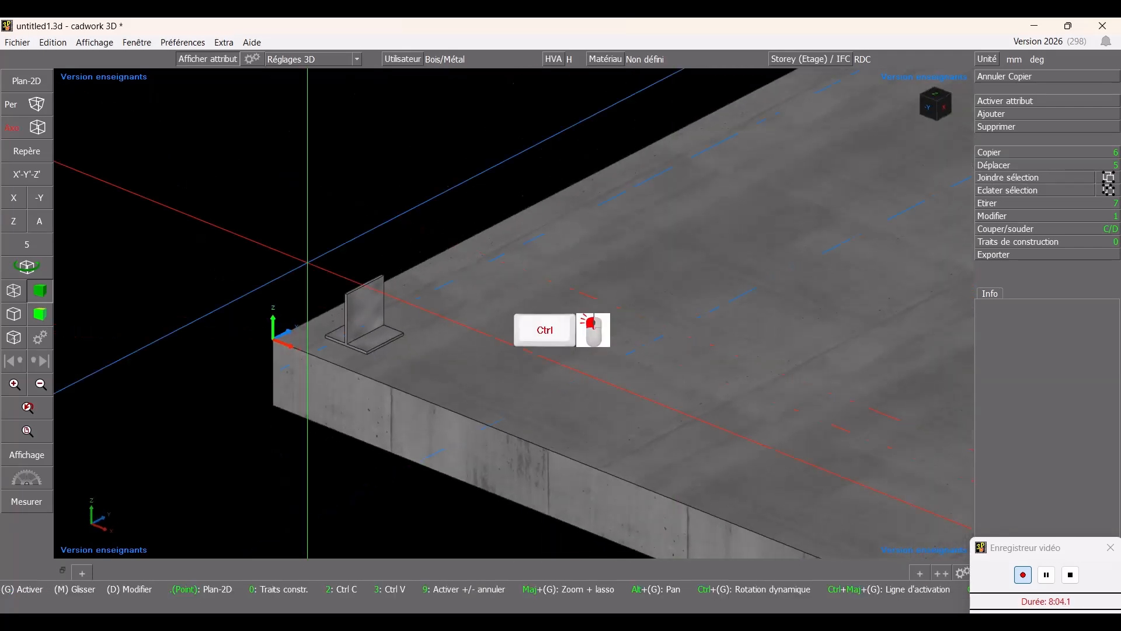
# - Add a square bar 150 mm wide with the Sapin traité colour and name it Poteau
pyautogui.click(1046, 113)
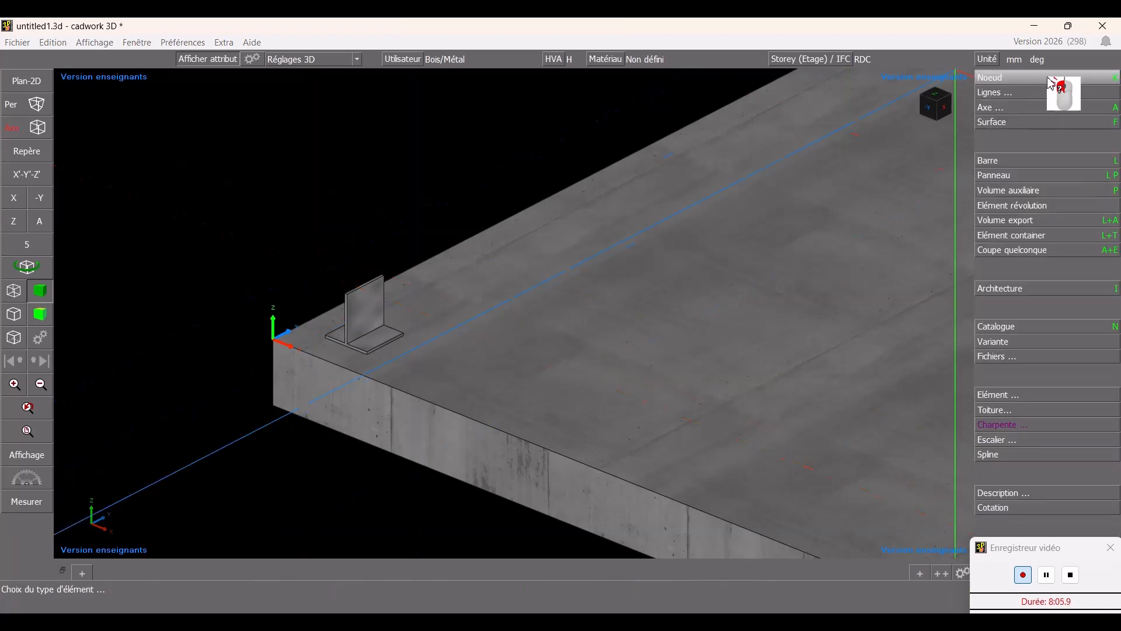
pyautogui.click(1019, 161)
pyautogui.click(1040, 106)
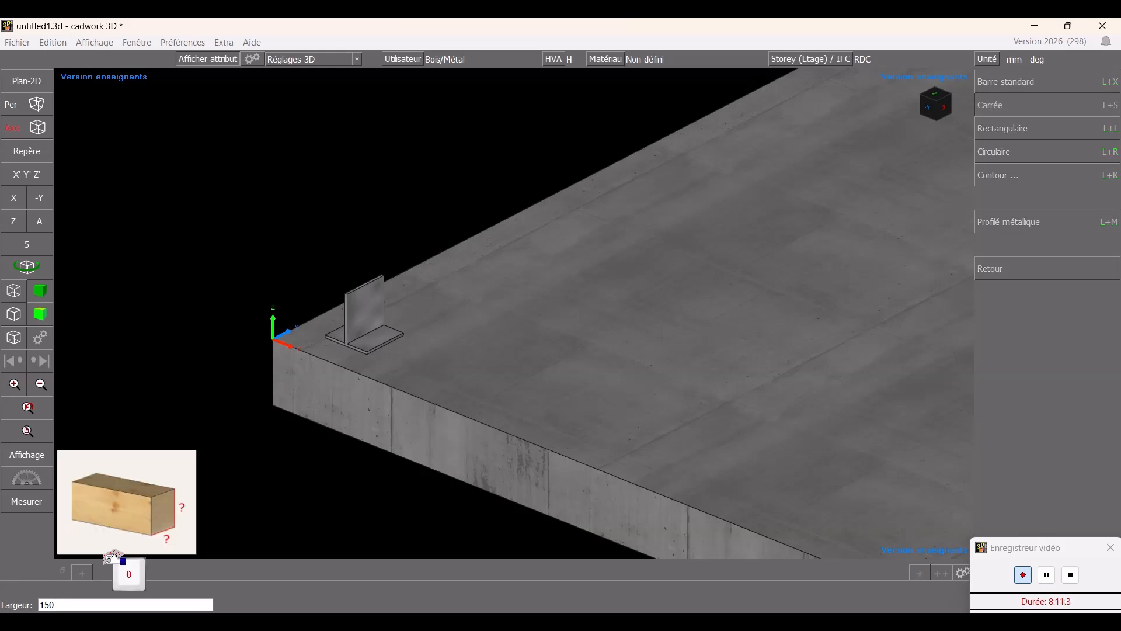
pyautogui.write('150')
pyautogui.press('Return')
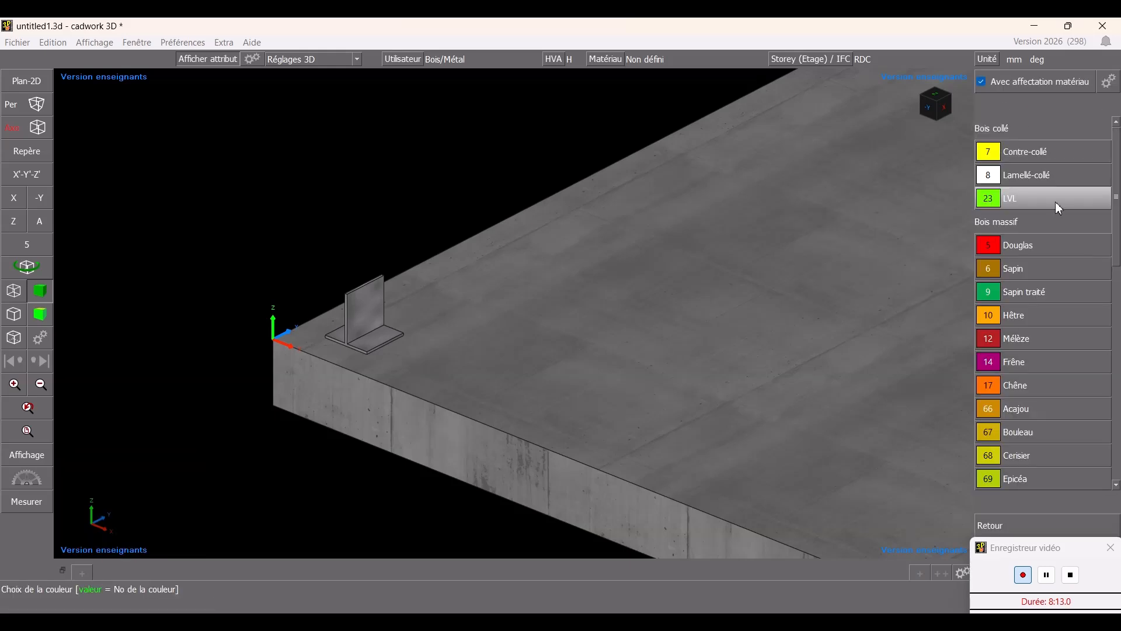
pyautogui.moveTo(1056, 201)
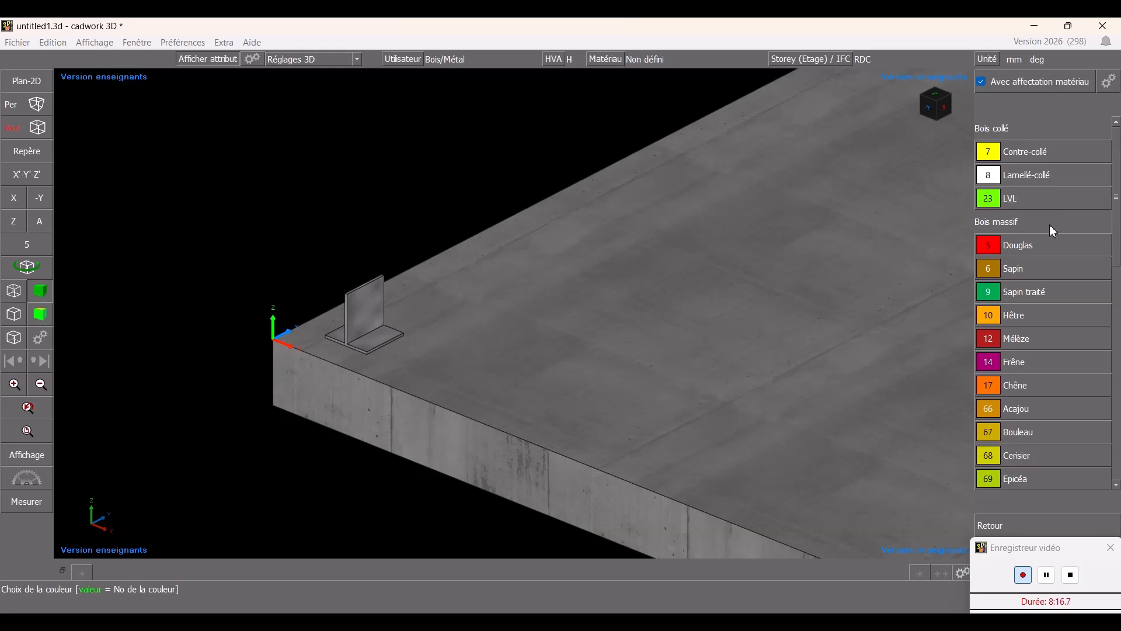
pyautogui.click(1018, 283)
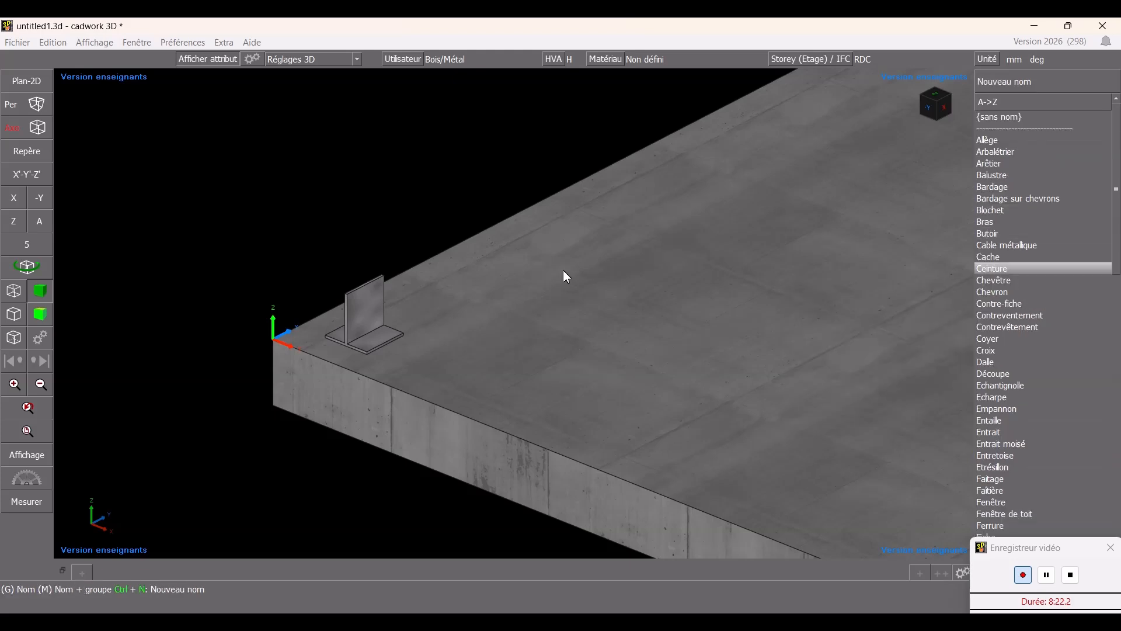
pyautogui.scroll(-6, 1015, 473)
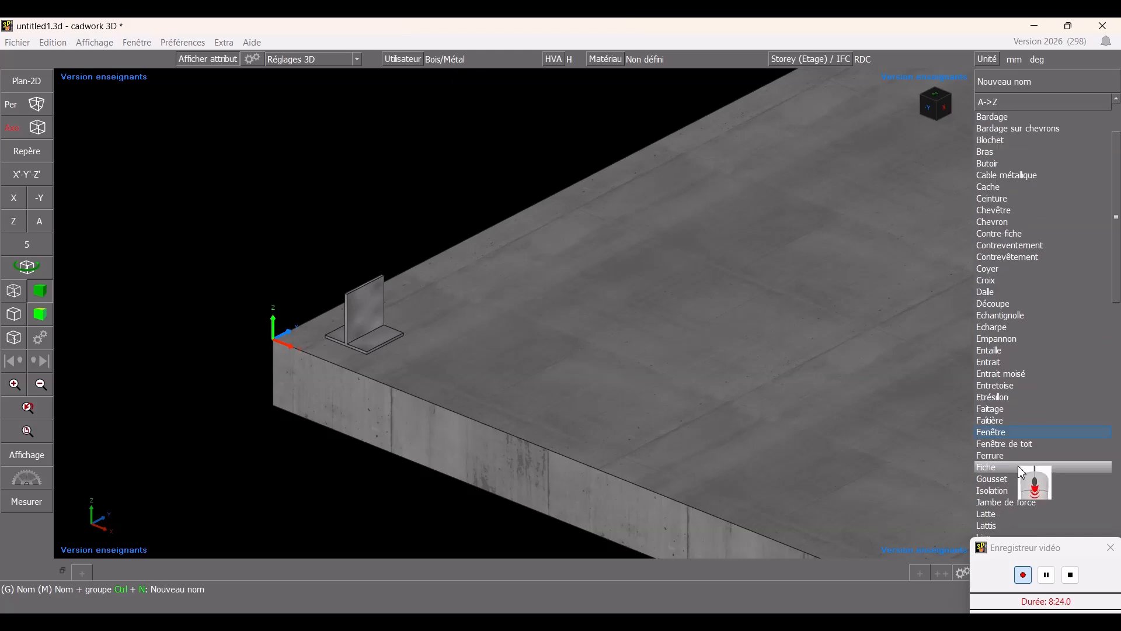
pyautogui.scroll(-4, 1034, 467)
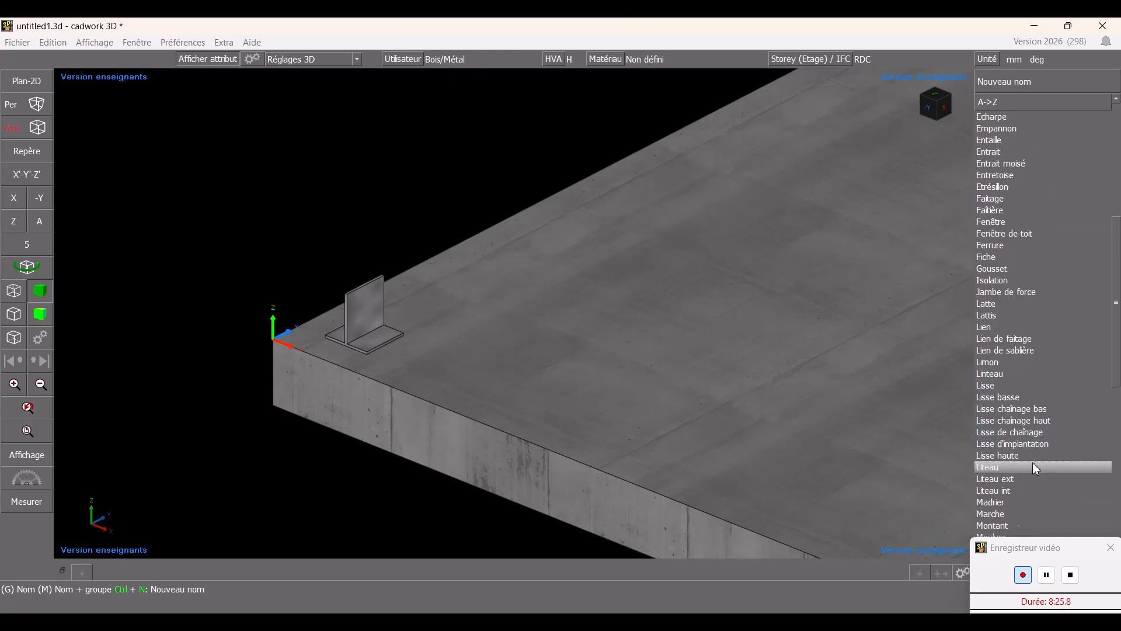
pyautogui.scroll(-4, 1032, 465)
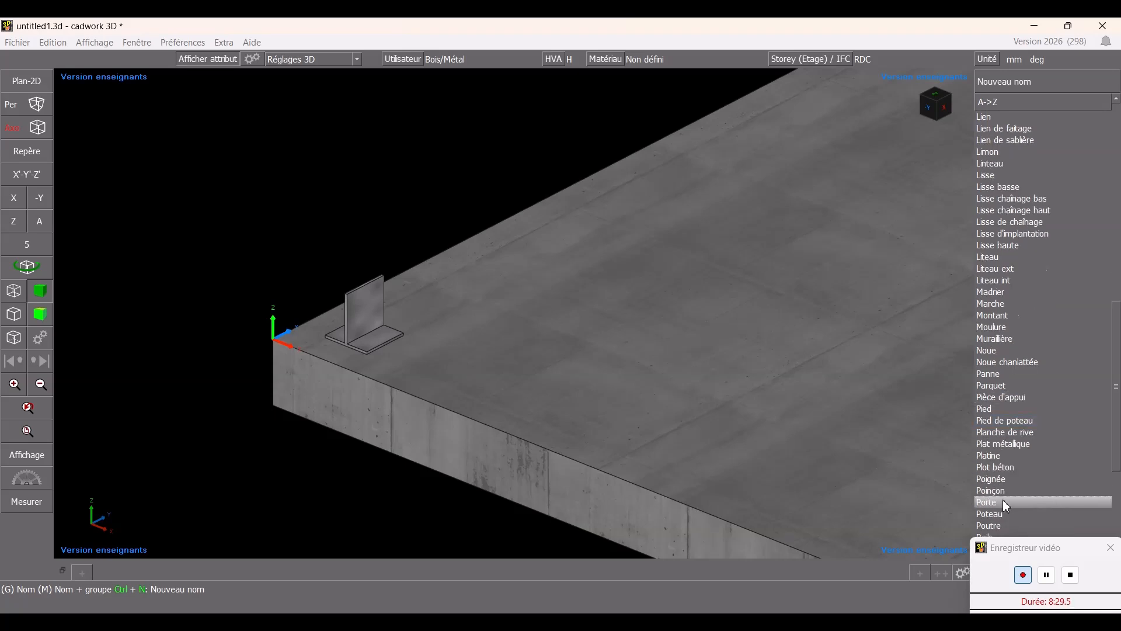
pyautogui.click(1004, 512)
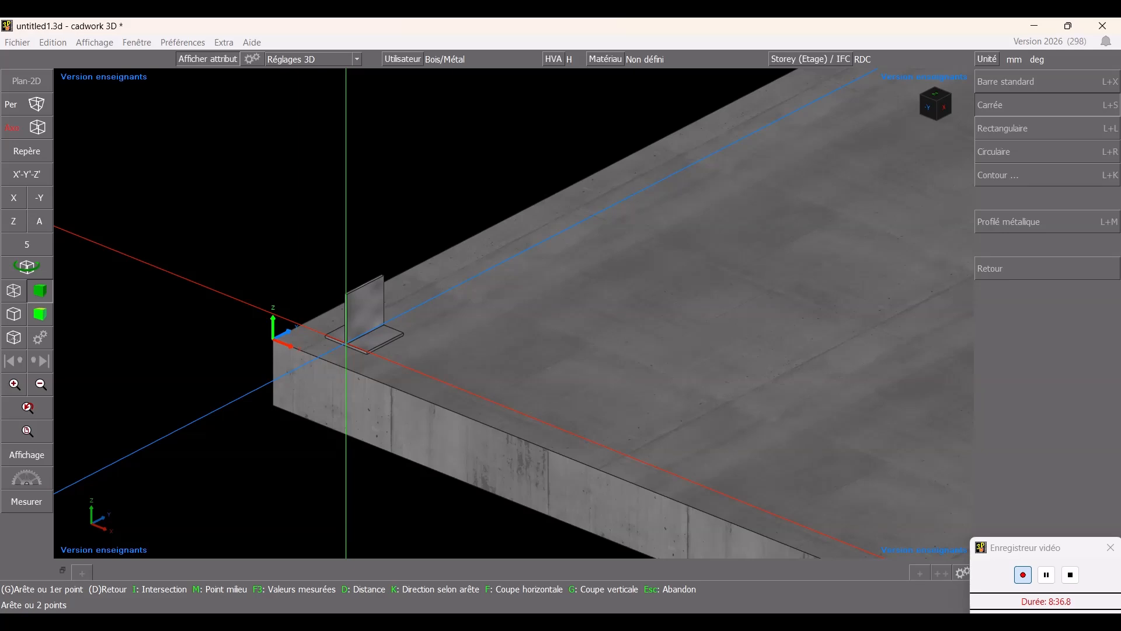
# - Place the Poteau column on the base plate at the vertical plate's foot with a length of 2650 mm
pyautogui.scroll(5, 531, 325)
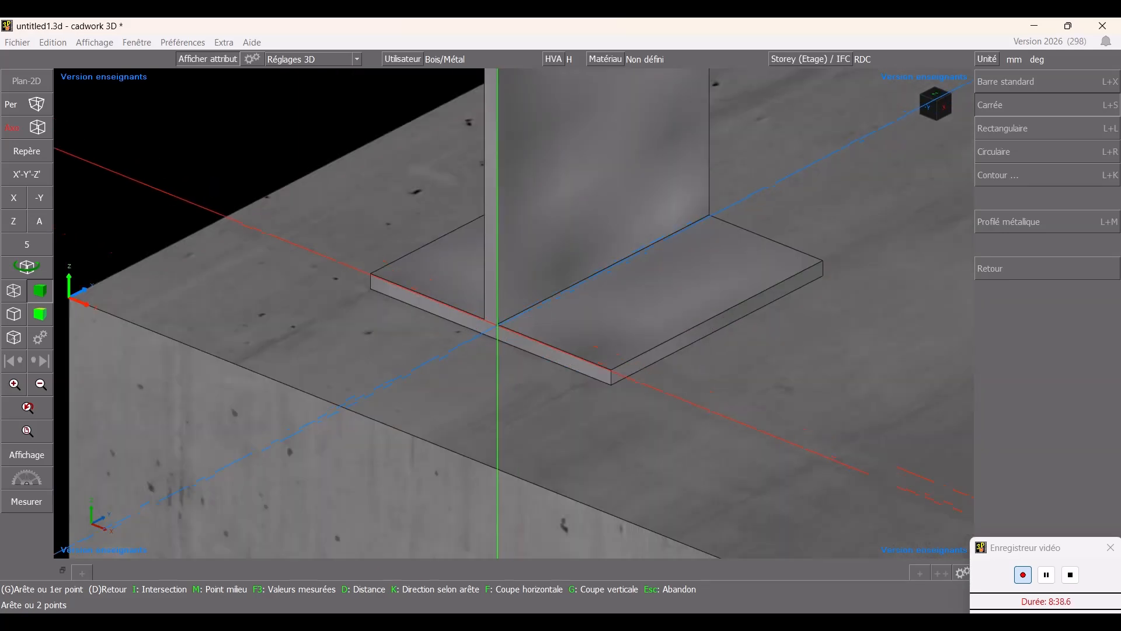
pyautogui.click(497, 323)
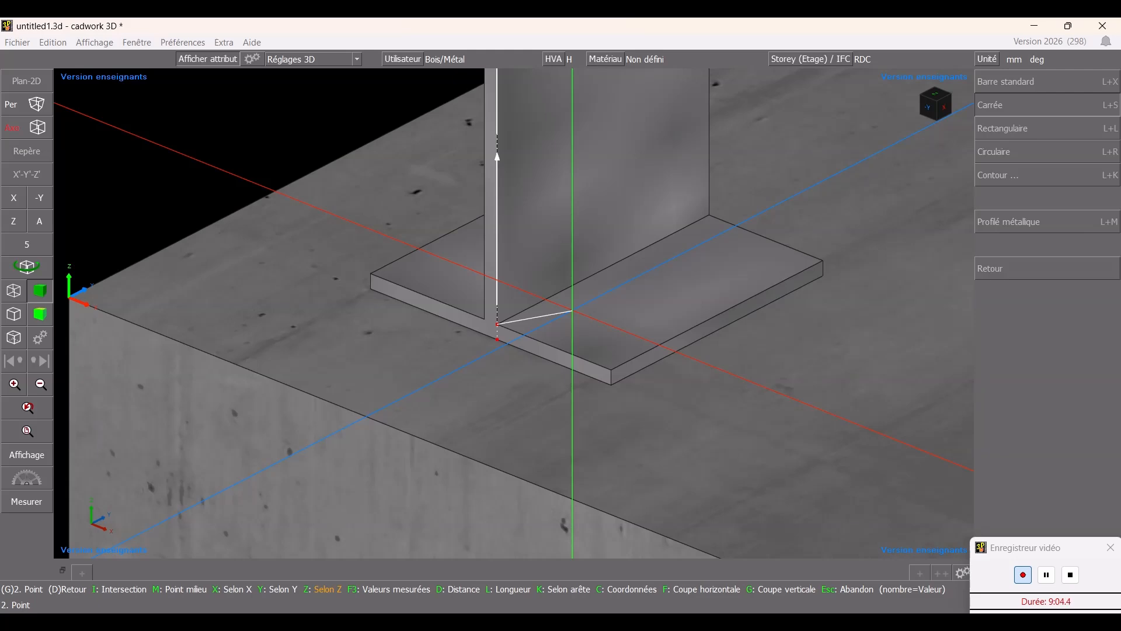
pyautogui.write('2650')
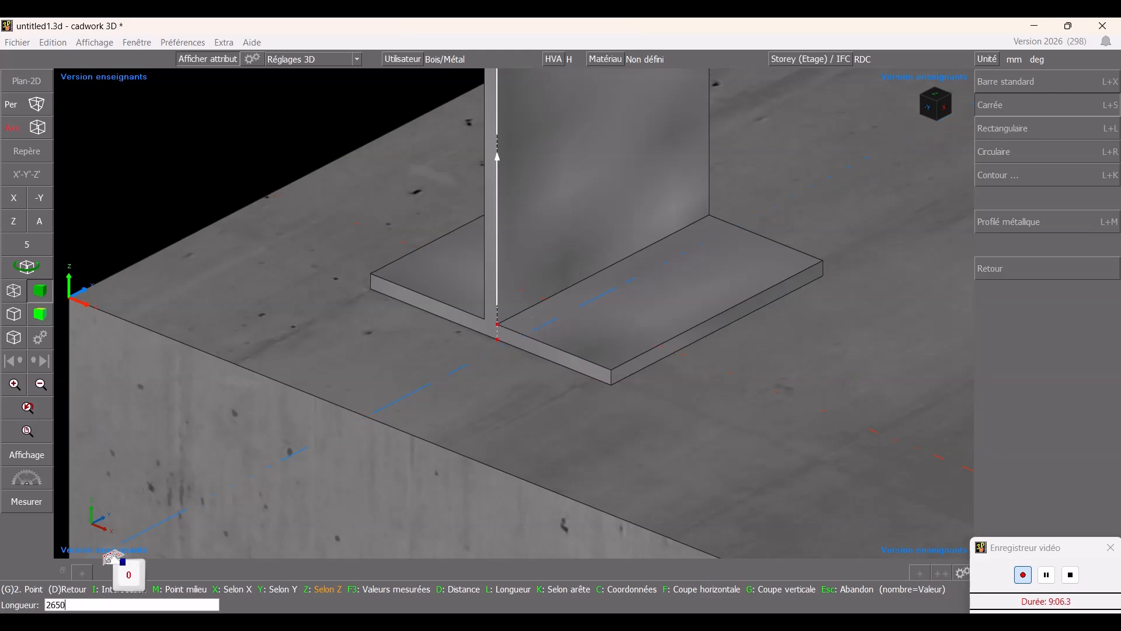
pyautogui.press('Return')
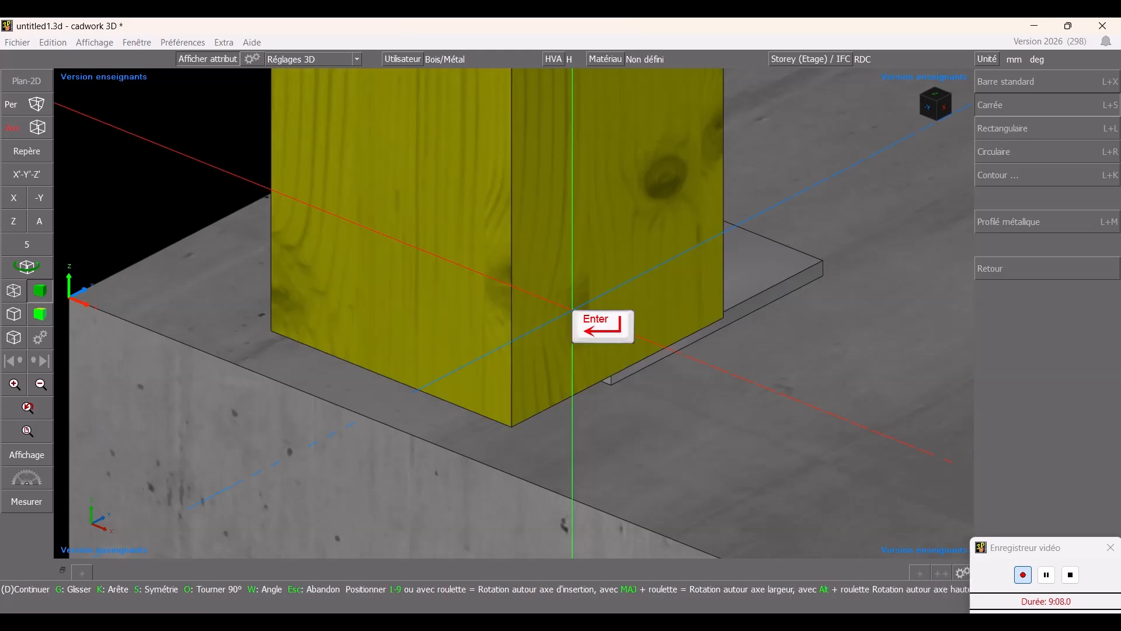
pyautogui.scroll(1, 572, 309)
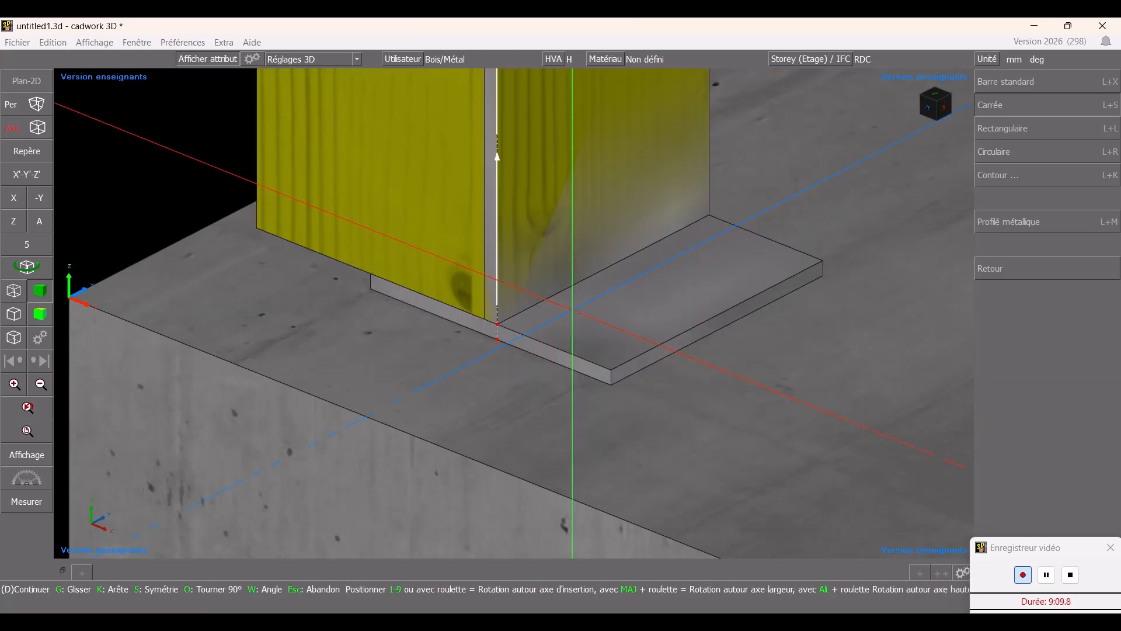
pyautogui.scroll(2, 572, 310)
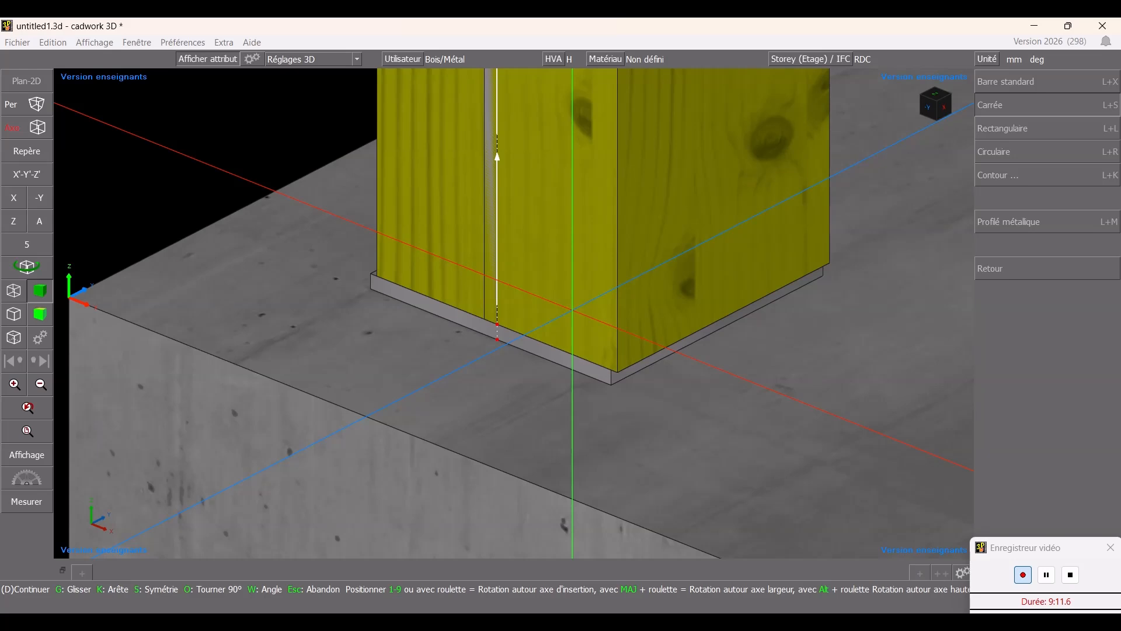
pyautogui.scroll(2, 572, 309)
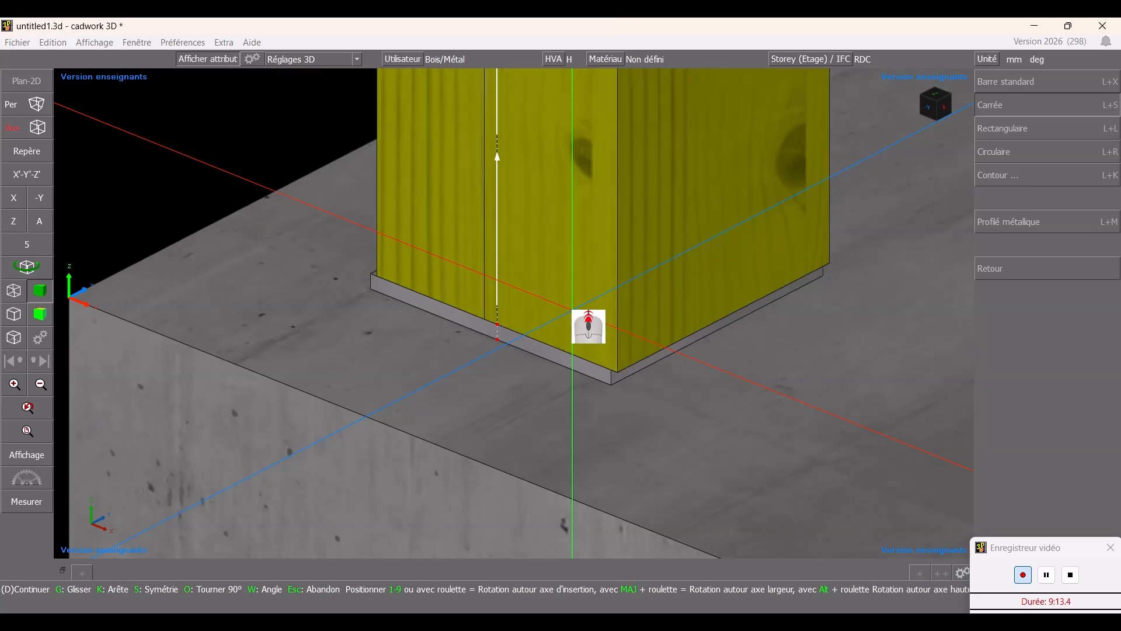
pyautogui.rightClick(669, 285)
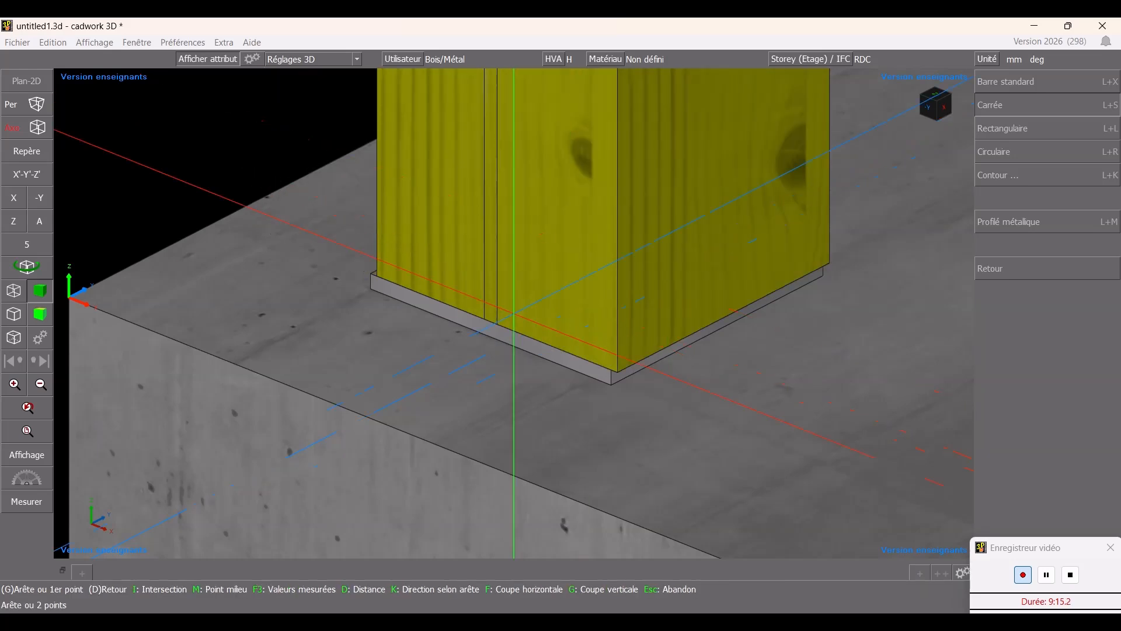
pyautogui.scroll(-2, 514, 316)
pyautogui.keyDown('ctrl'); pyautogui.moveTo(511, 291); pyautogui.dragTo(505, 301); pyautogui.keyUp('ctrl')
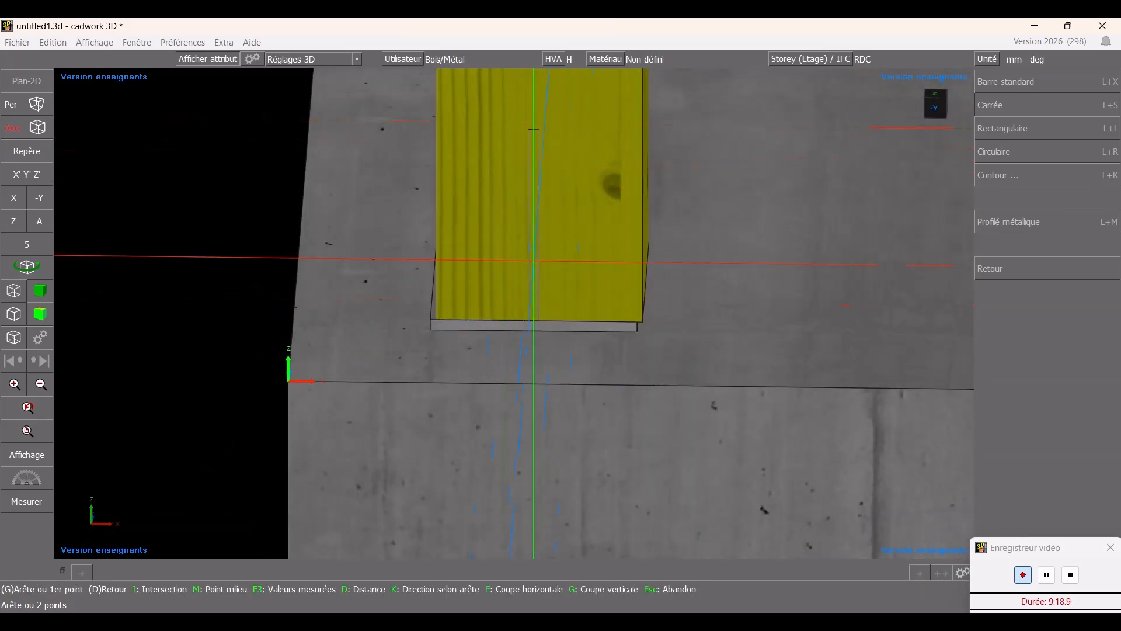
pyautogui.scroll(2, 519, 336)
pyautogui.scroll(3, 519, 333)
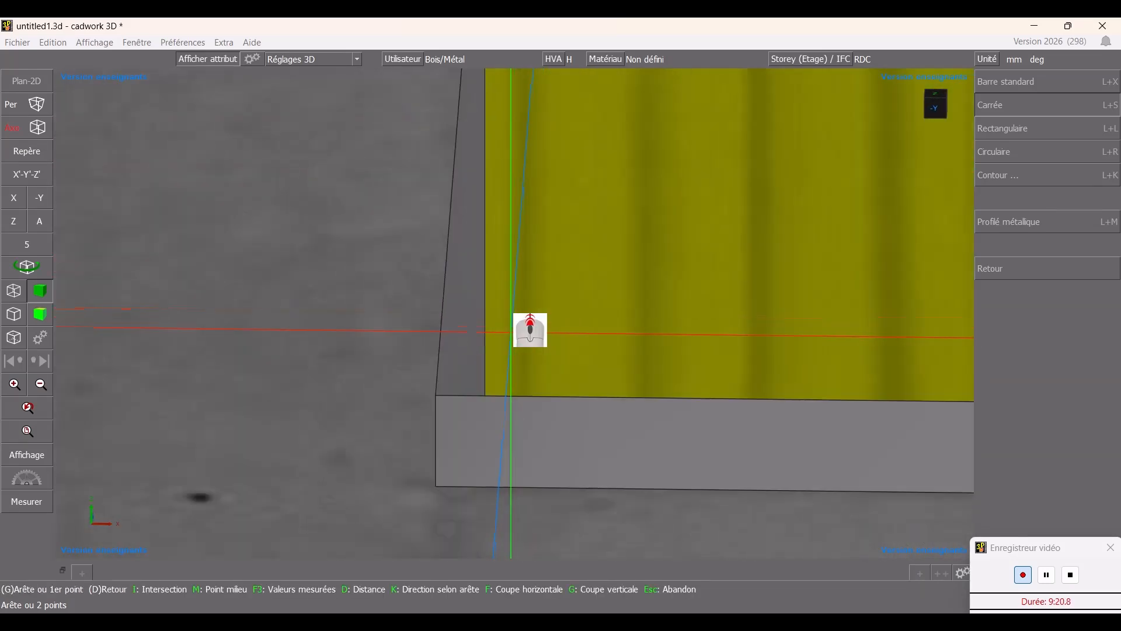
pyautogui.scroll(-4, 520, 315)
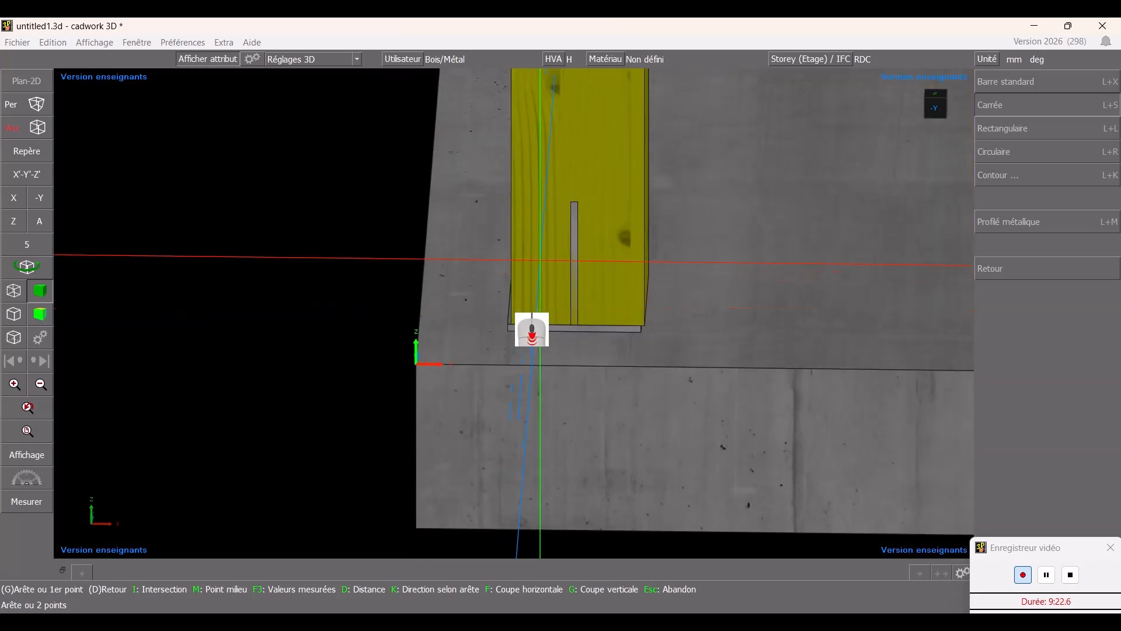
pyautogui.press('Escape')
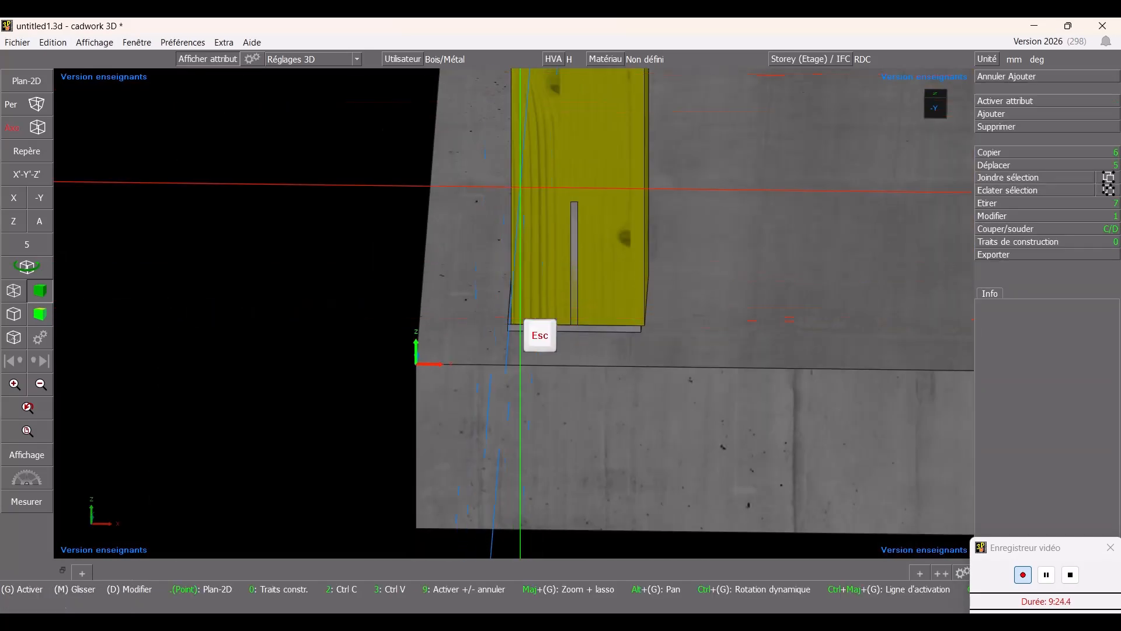
# - Move the column so its corner sits on the base plate's corner
pyautogui.click(590, 123)
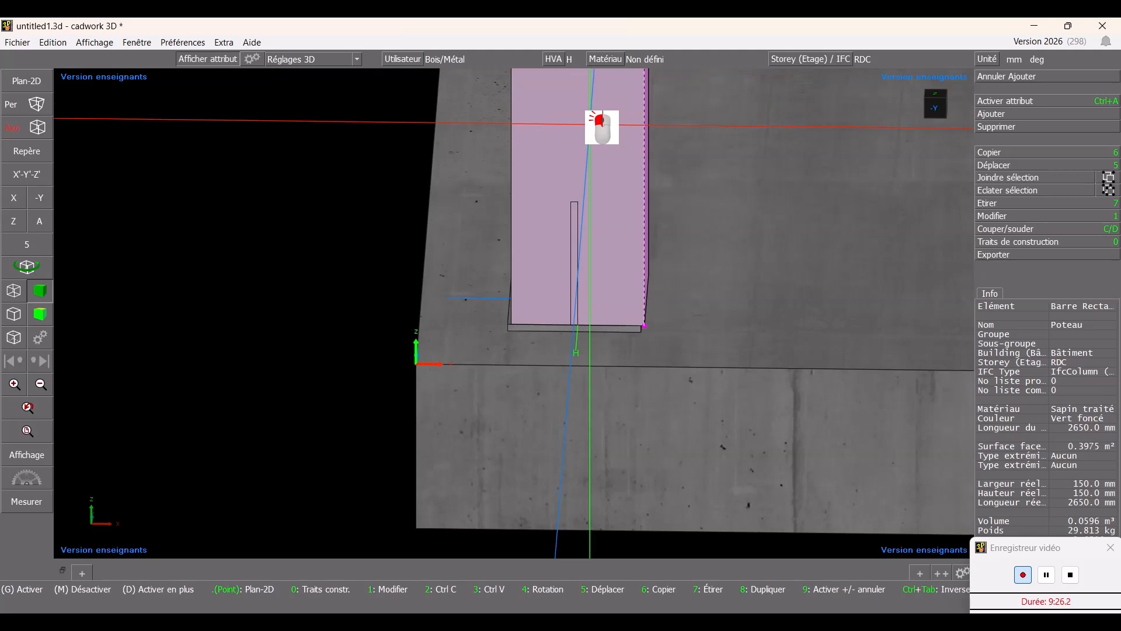
pyautogui.press('5')
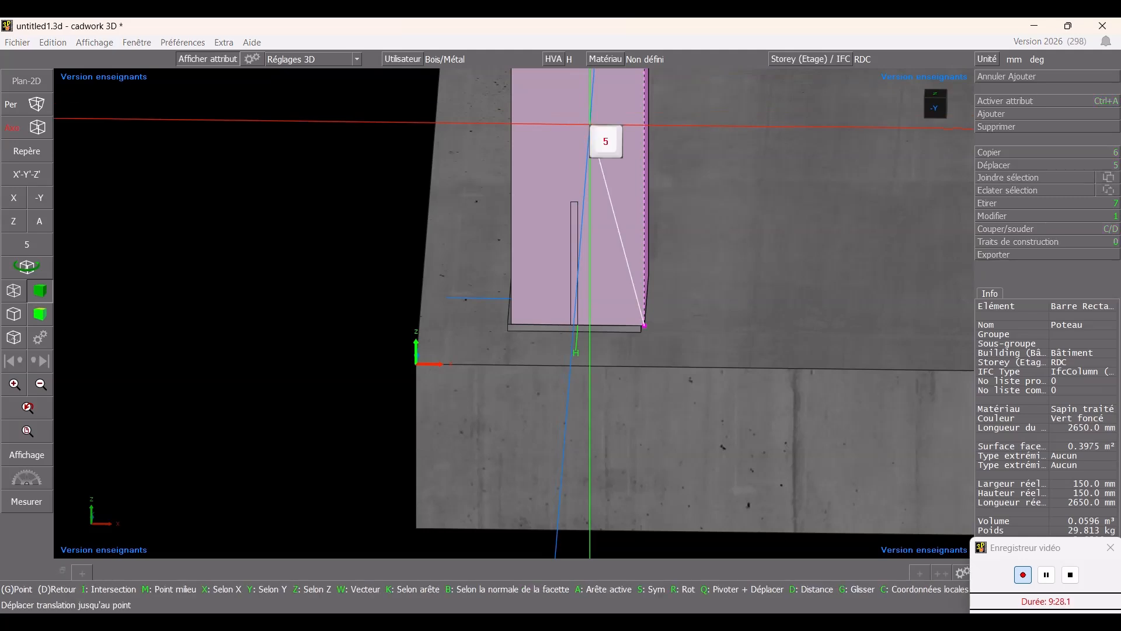
pyautogui.scroll(5, 517, 324)
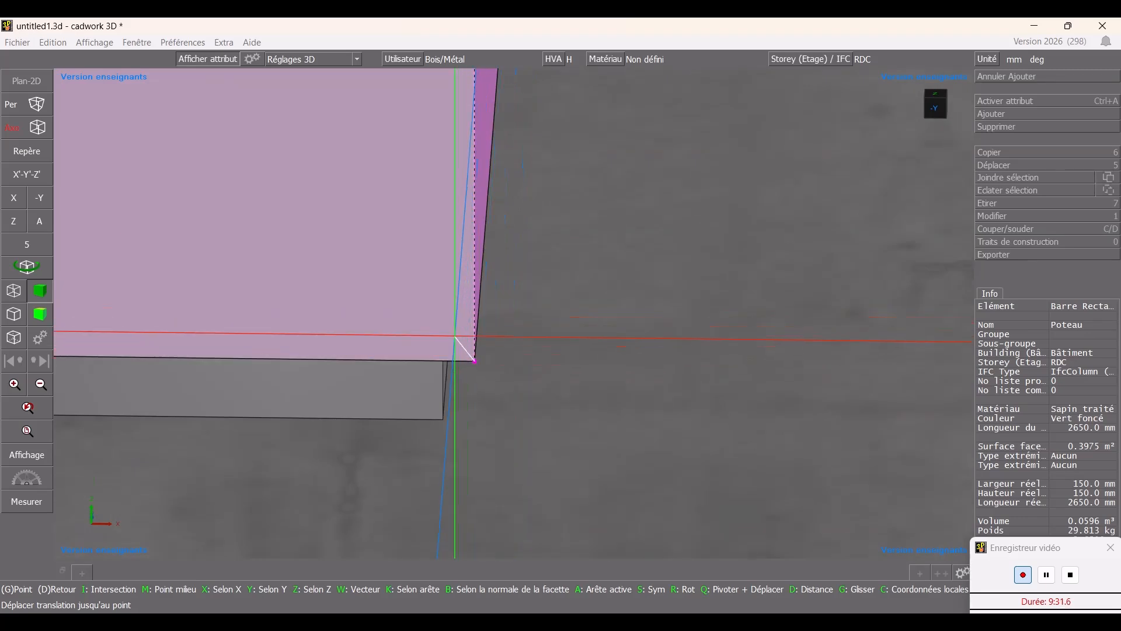
pyautogui.moveTo(449, 307)
pyautogui.keyDown('ctrl'); pyautogui.mouseDown(button='middle')
pyautogui.moveTo(514, 311)
pyautogui.moveTo(448, 305)
pyautogui.mouseUp(button='middle'); pyautogui.keyUp('ctrl')
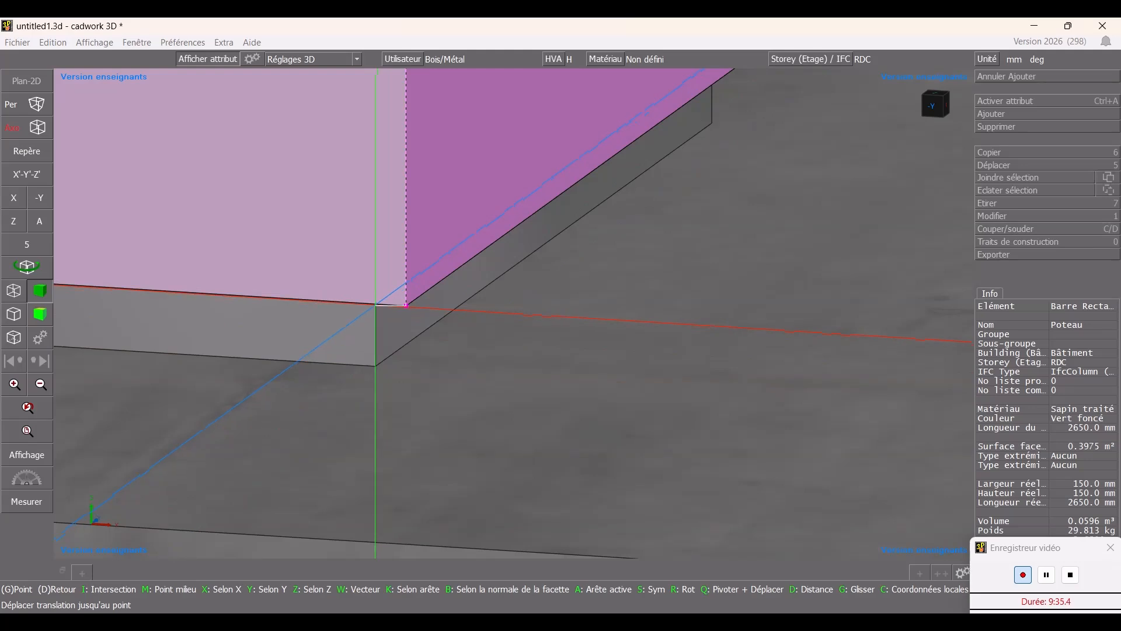
pyautogui.click(375, 305)
pyautogui.press('Escape')
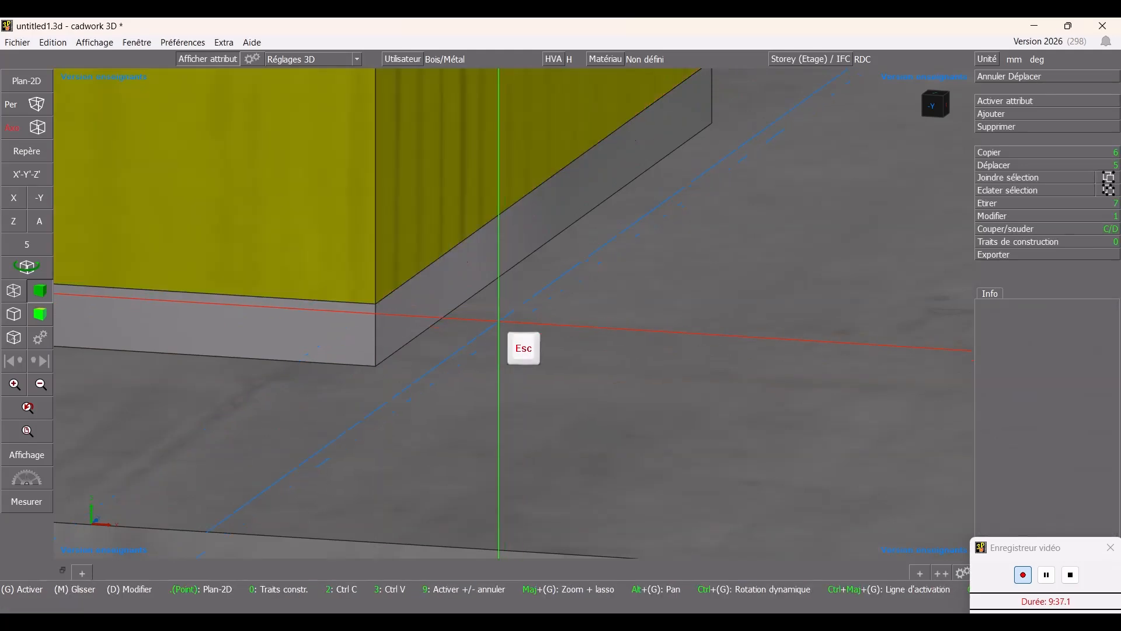
# - Zoom in on the Poteau column's foot where it stands on the base plate
pyautogui.scroll(-5, 755, 336)
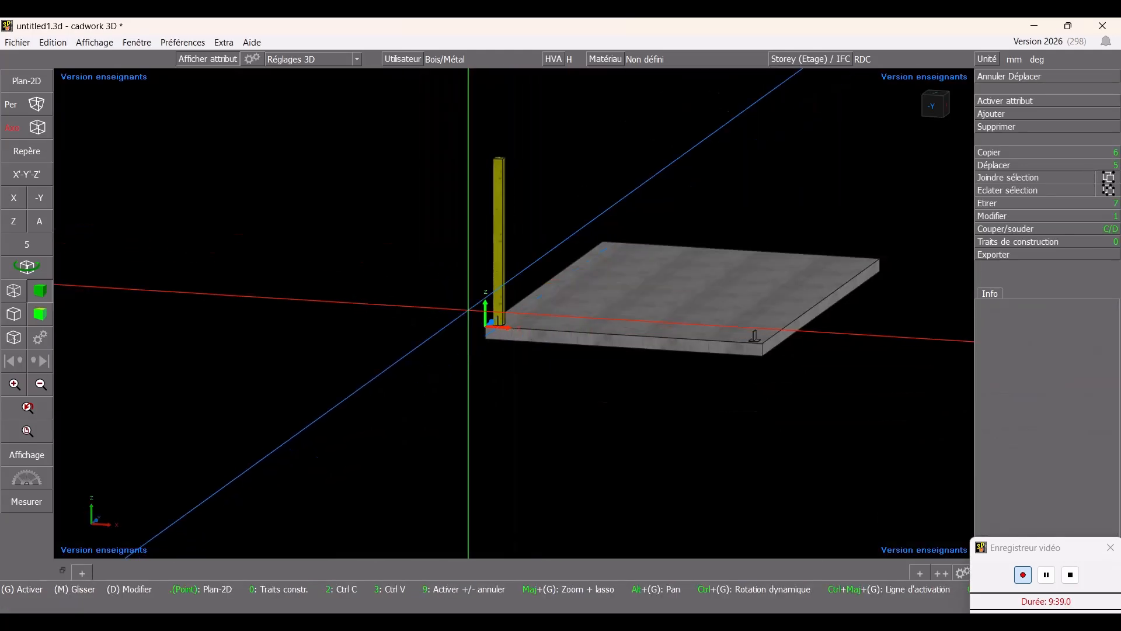
pyautogui.keyDown('ctrl'); pyautogui.moveTo(477, 296); pyautogui.dragTo(585, 272); pyautogui.keyUp('ctrl')
pyautogui.scroll(-3, 445, 319)
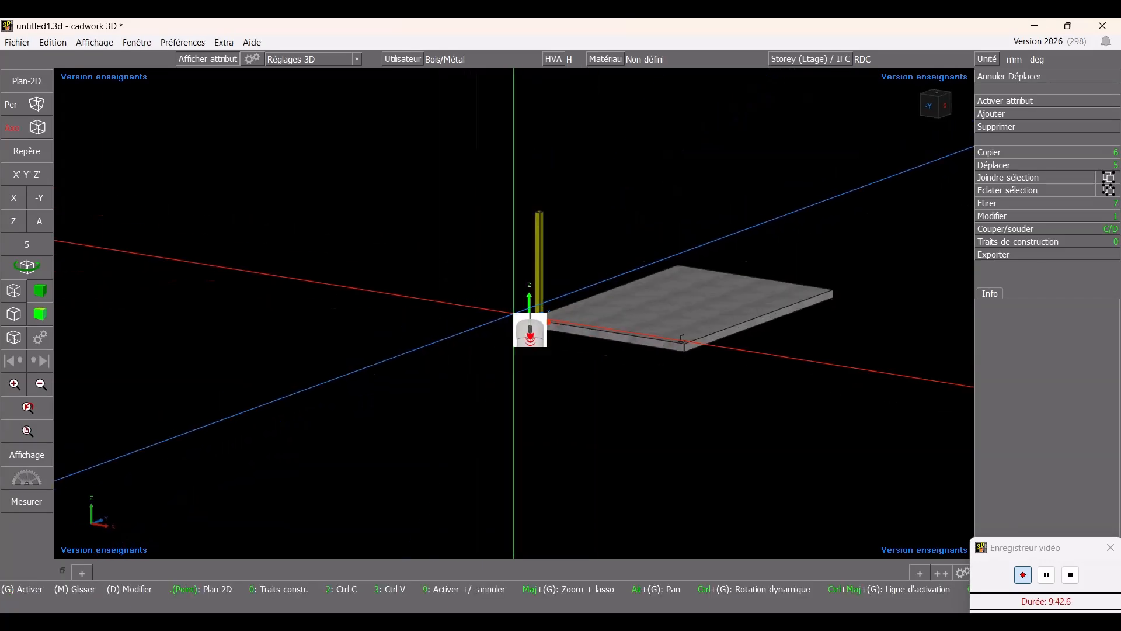
pyautogui.scroll(8, 530, 314)
pyautogui.scroll(-1, 623, 388)
pyautogui.keyDown('ctrl'); pyautogui.moveTo(522, 194); pyautogui.dragTo(508, 204); pyautogui.keyUp('ctrl')
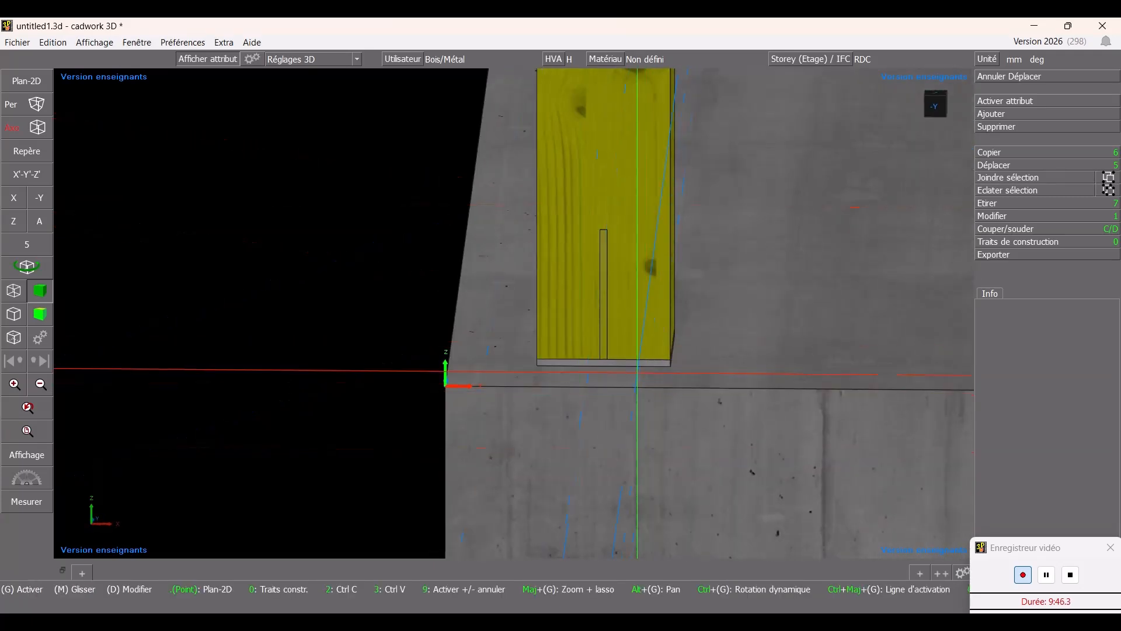
pyautogui.scroll(2, 511, 285)
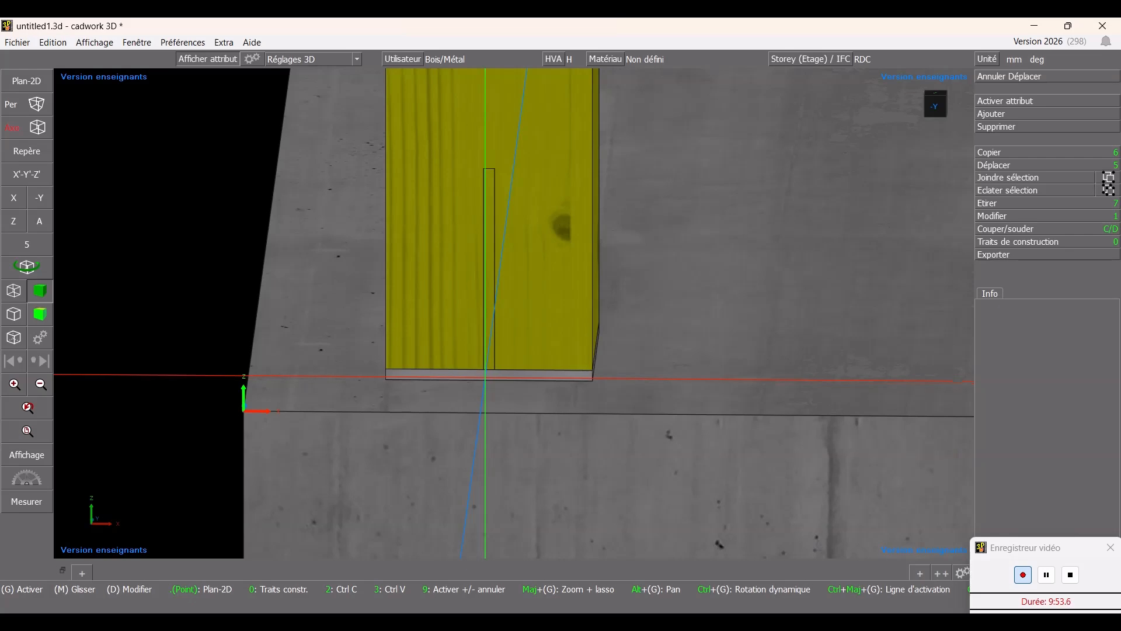
# - Notch the Poteau column around the nickel base plate using the custom notch model Ame 1mm_5mm en H
pyautogui.click(485, 377)
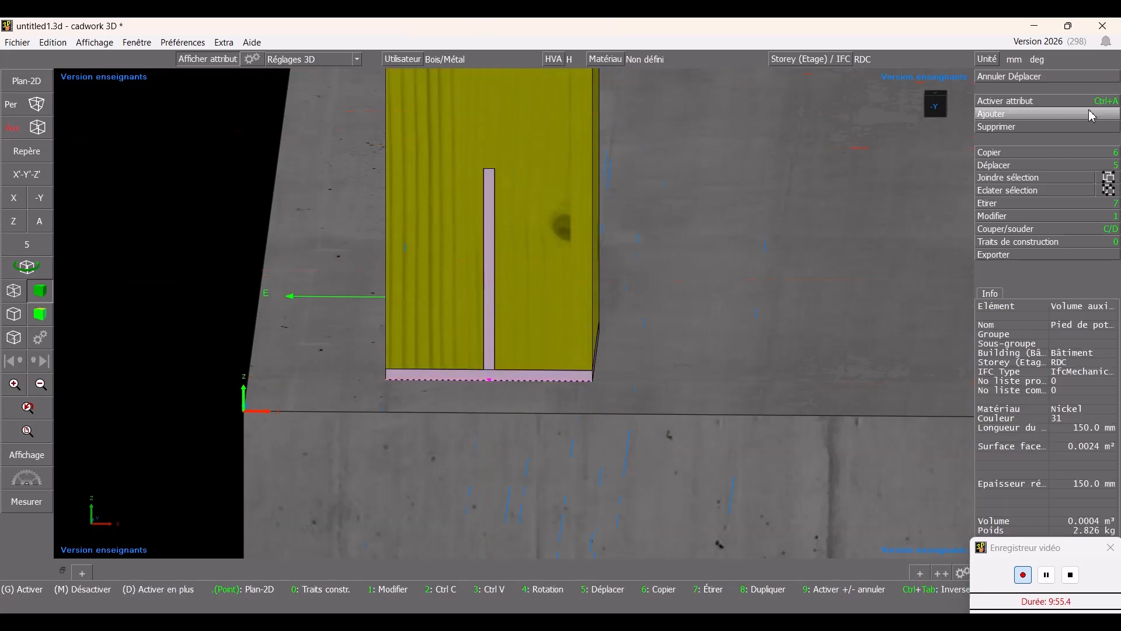
pyautogui.click(1036, 222)
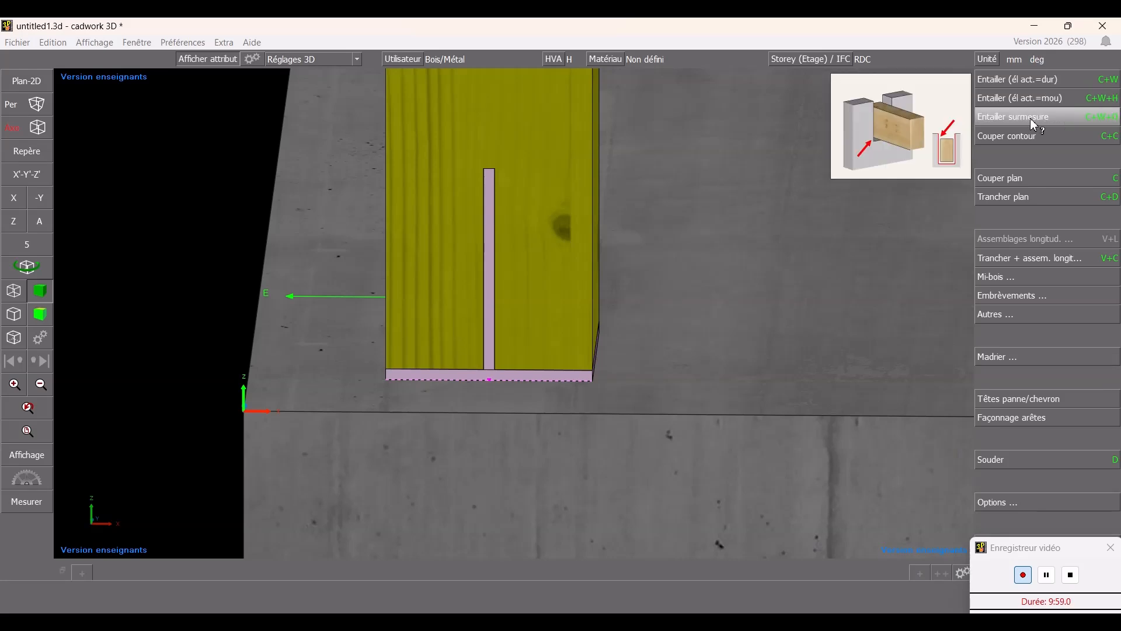
pyautogui.click(1033, 120)
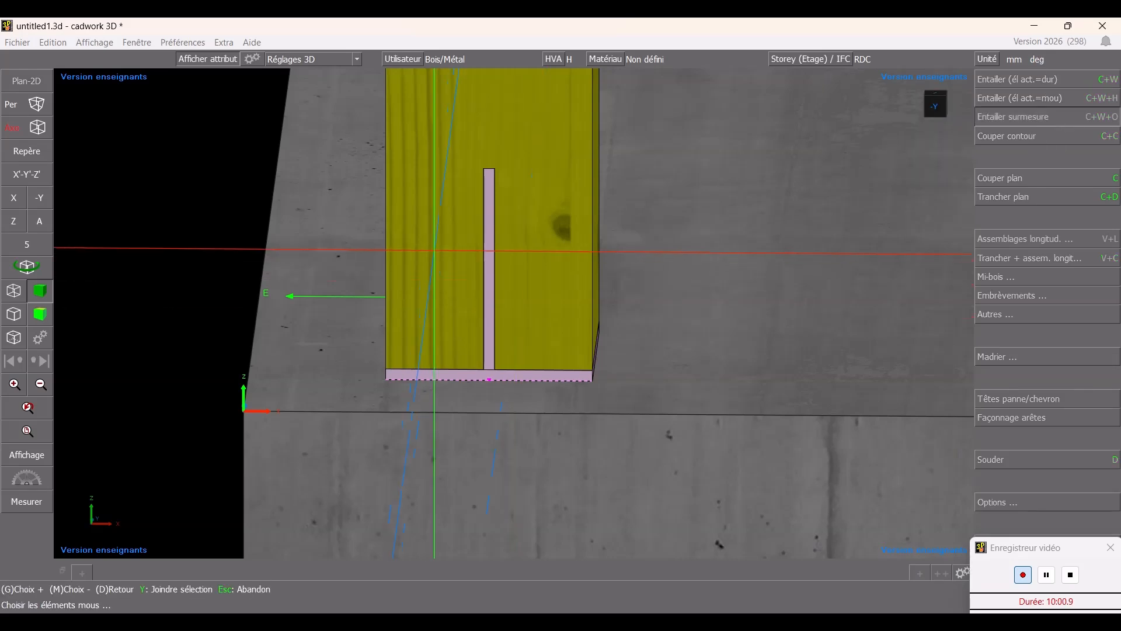
pyautogui.click(434, 251)
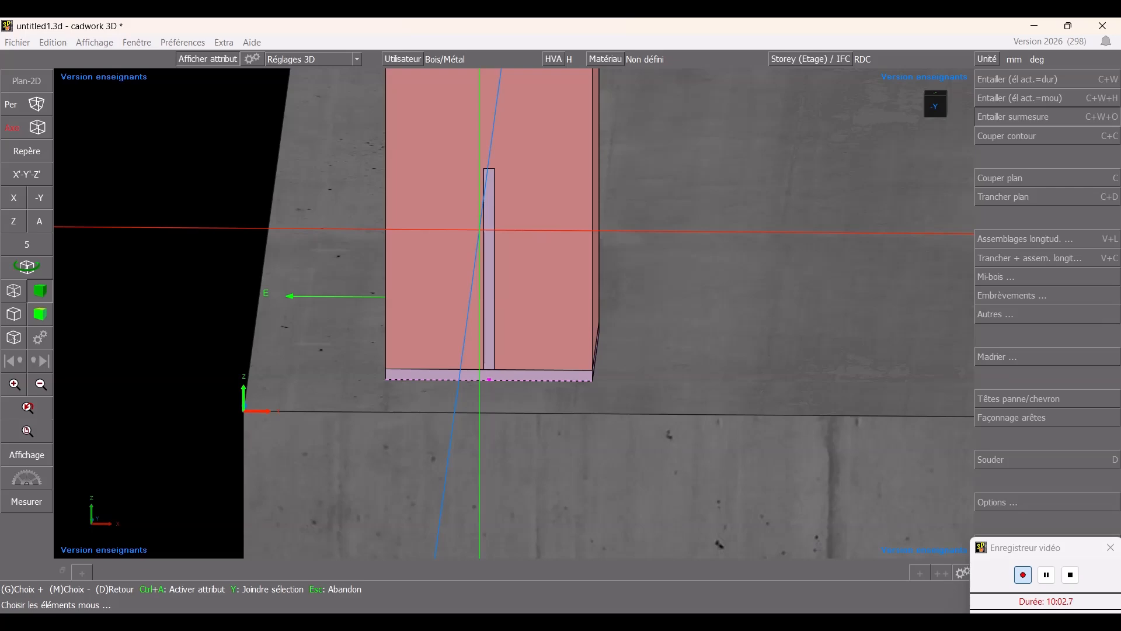
pyautogui.rightClick(1051, 120)
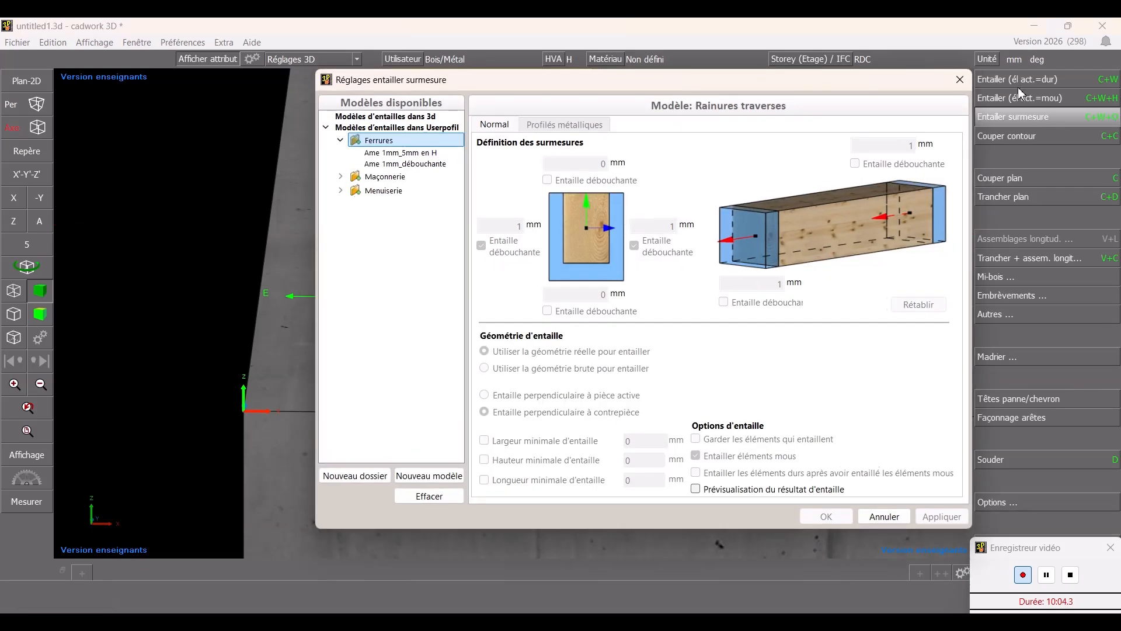
pyautogui.click(377, 154)
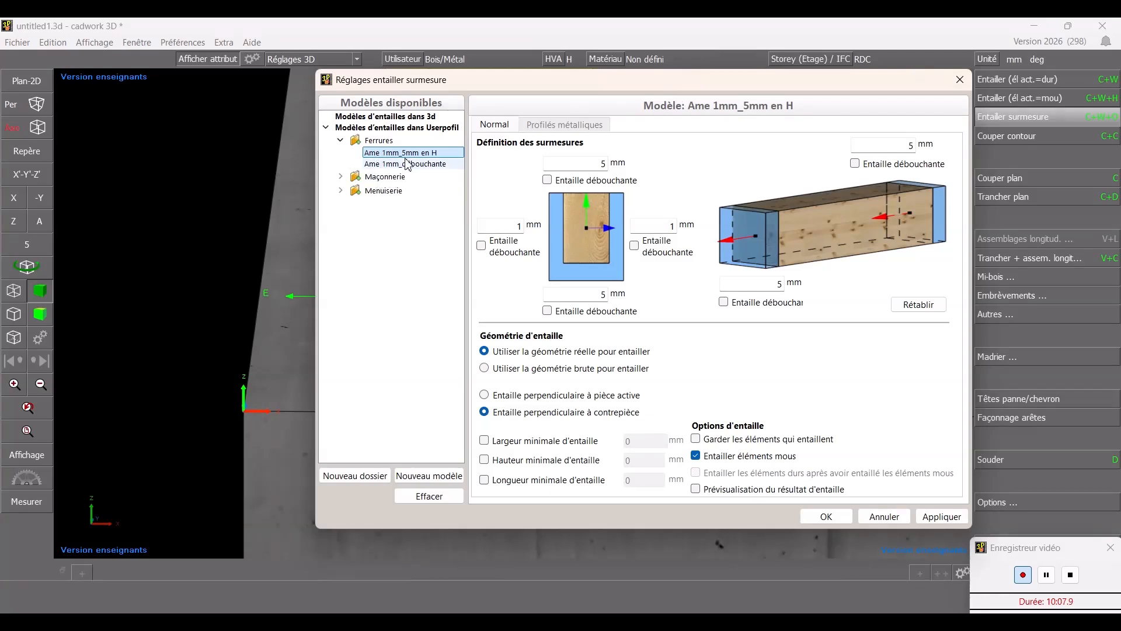
pyautogui.click(406, 164)
pyautogui.click(406, 156)
pyautogui.click(405, 166)
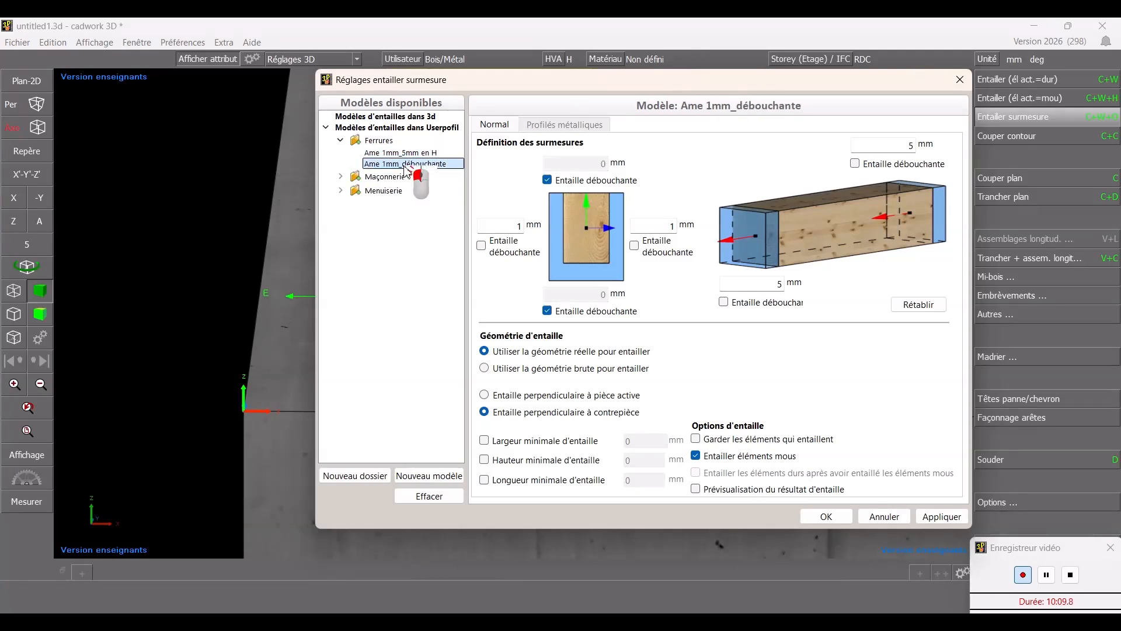
pyautogui.click(406, 154)
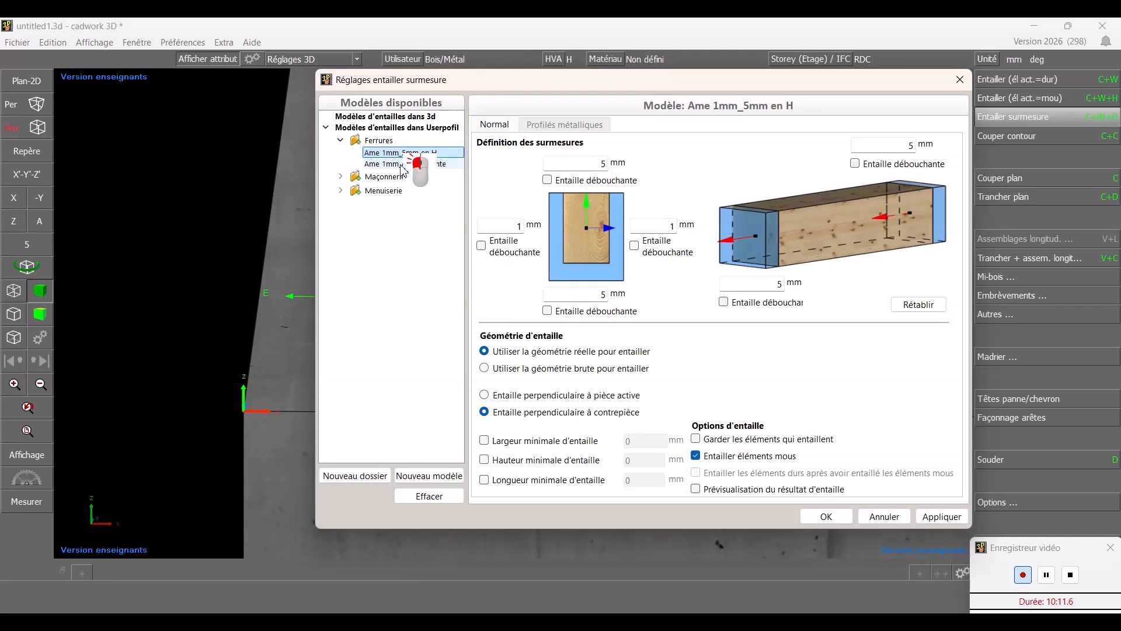
pyautogui.click(402, 164)
pyautogui.click(385, 154)
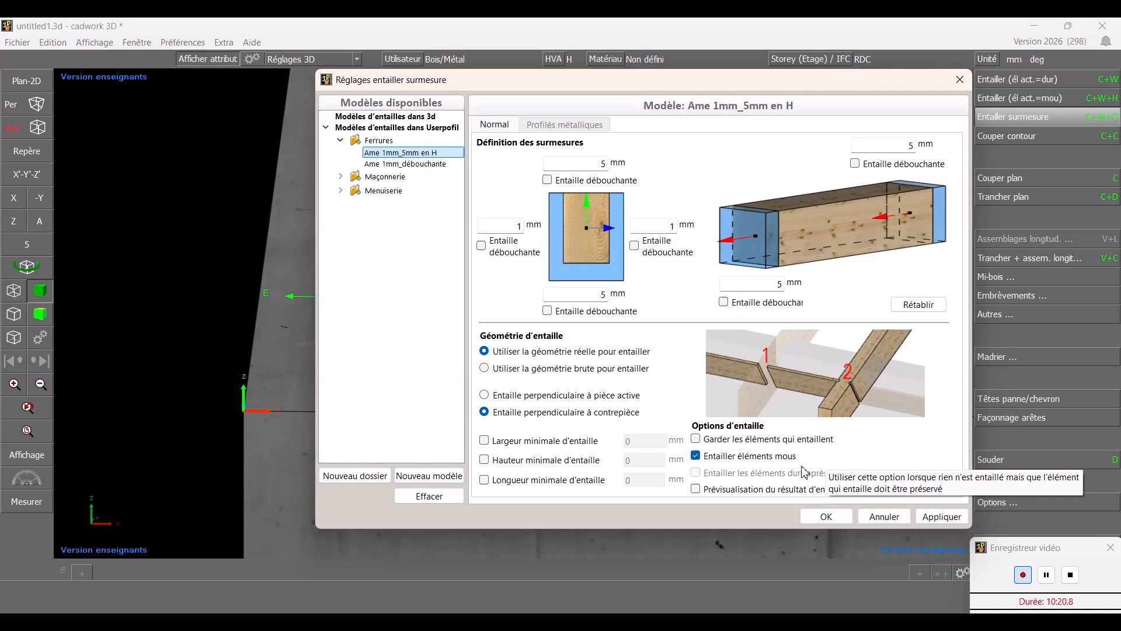
pyautogui.click(829, 517)
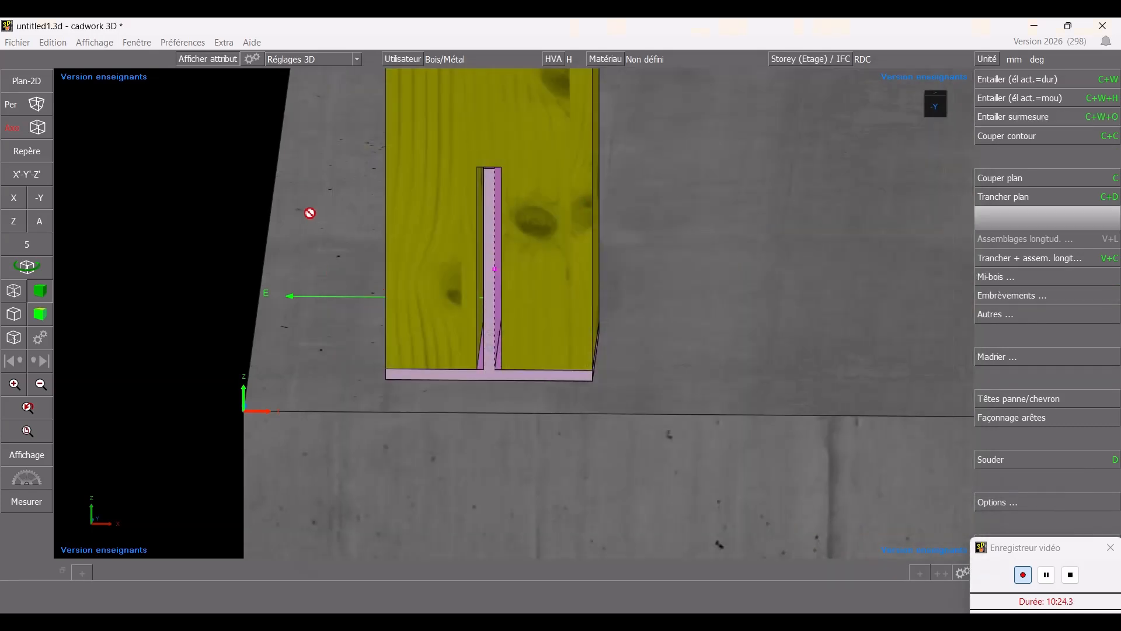
# - Inspect the notch in the column's foot from several viewpoints
pyautogui.click(544, 313)
pyautogui.press('Escape')
pyautogui.moveTo(410, 239); pyautogui.dragTo(450, 231, button='middle')
pyautogui.click(1052, 264)
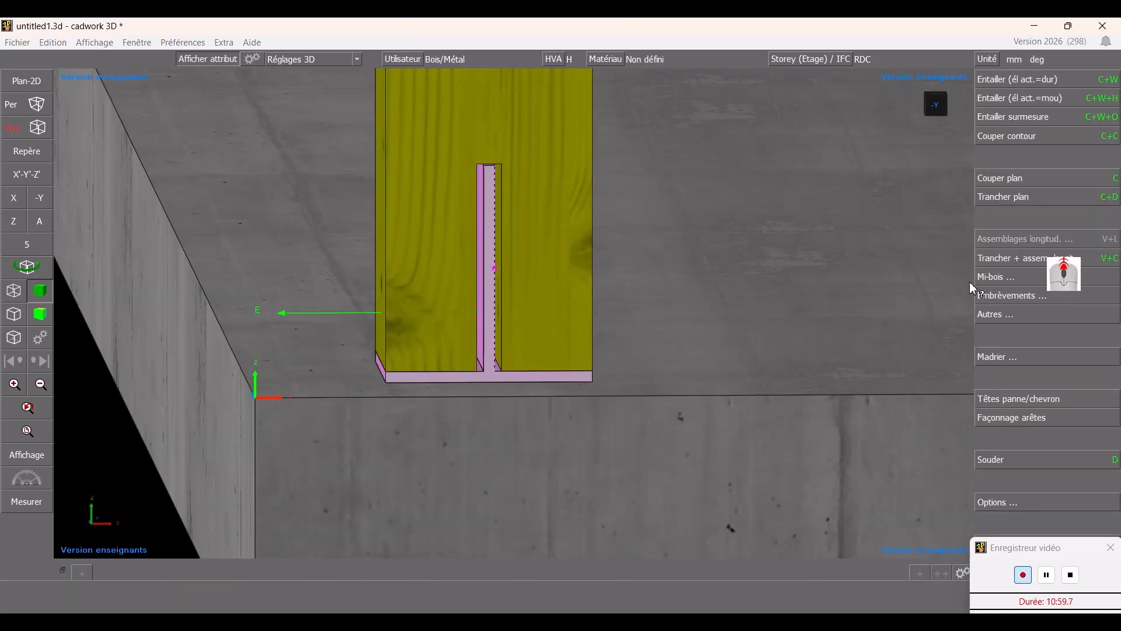
pyautogui.press('Escape')
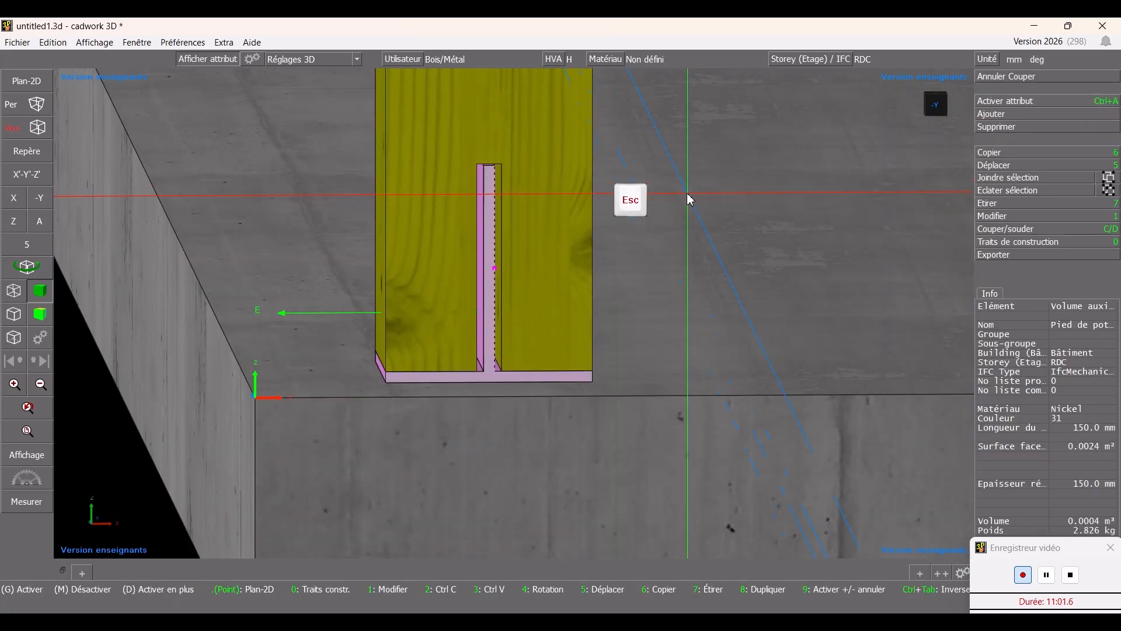
pyautogui.keyDown('ctrl'); pyautogui.moveTo(687, 193); pyautogui.dragTo(524, 217); pyautogui.keyUp('ctrl')
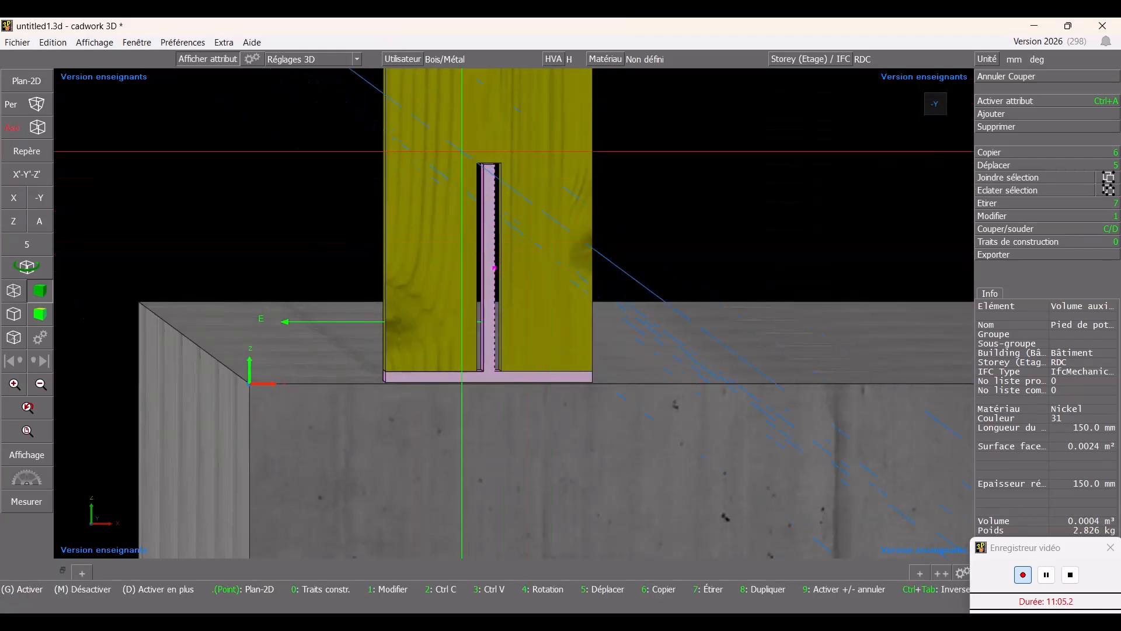
pyautogui.scroll(-5, 509, 318)
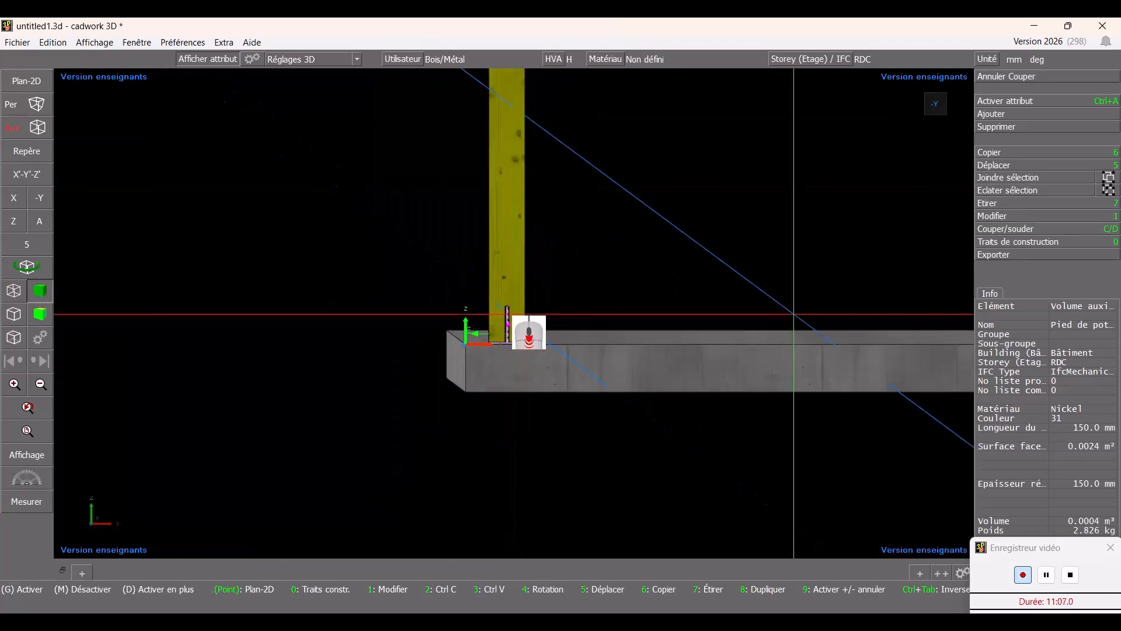
pyautogui.scroll(-2, 525, 316)
pyautogui.press('Escape')
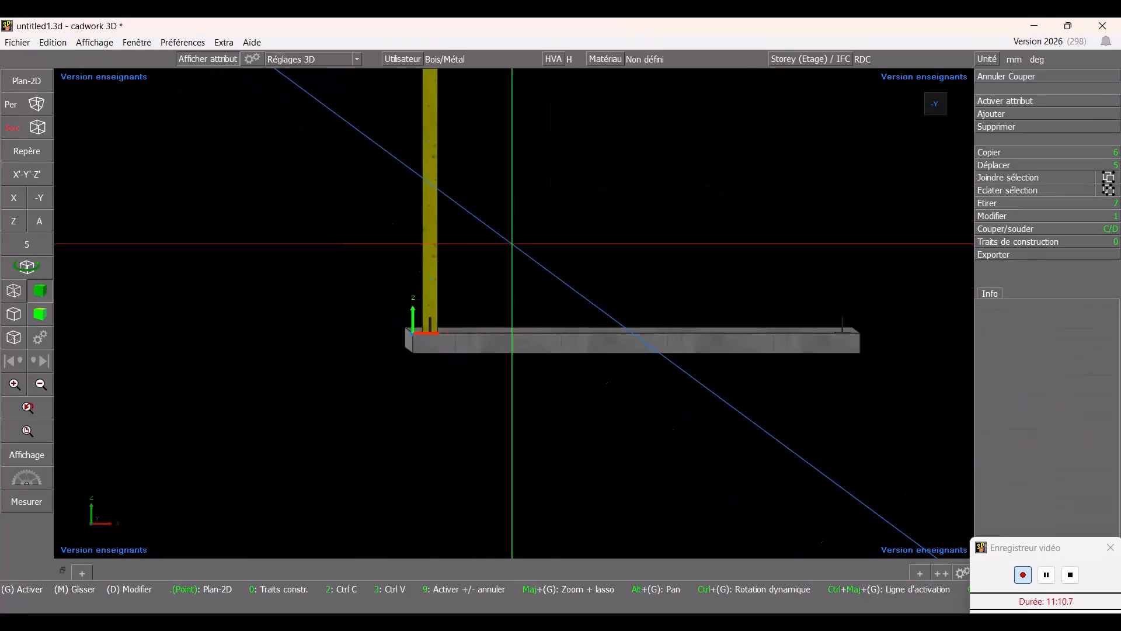
pyautogui.scroll(-4, 513, 314)
pyautogui.scroll(3, 513, 313)
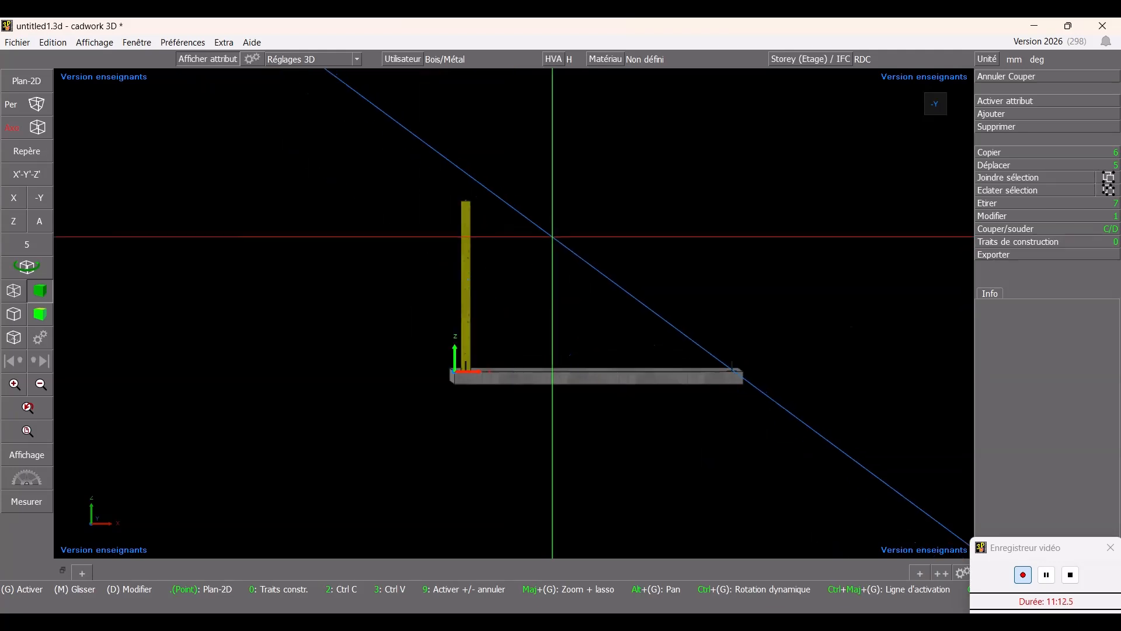
pyautogui.keyDown('ctrl'); pyautogui.moveTo(582, 240); pyautogui.dragTo(513, 355); pyautogui.keyUp('ctrl')
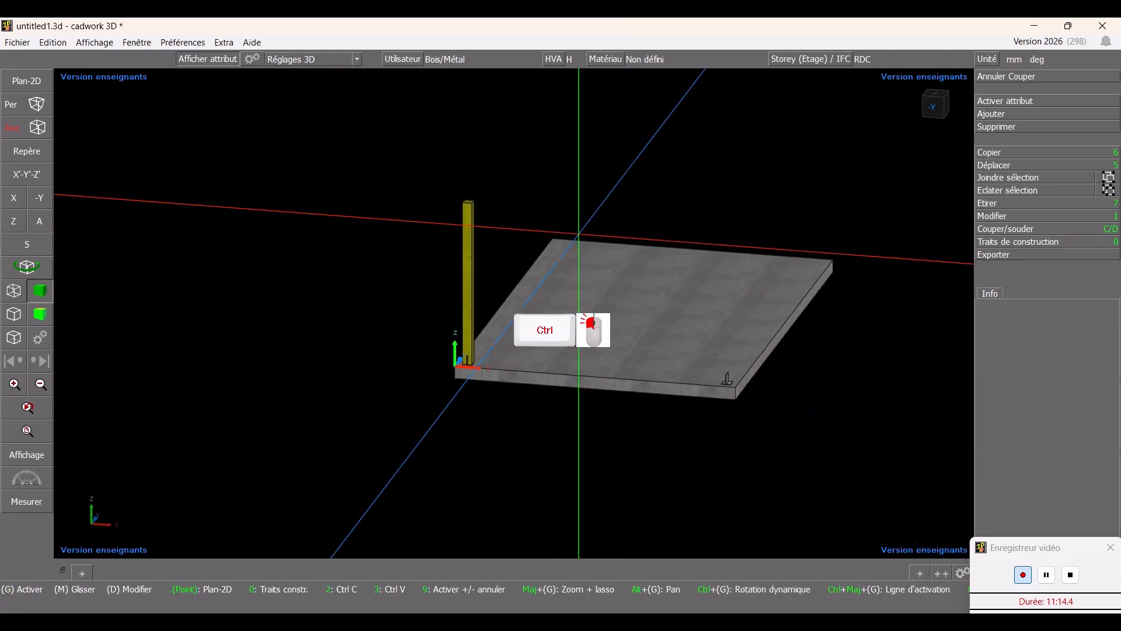
pyautogui.scroll(3, 513, 350)
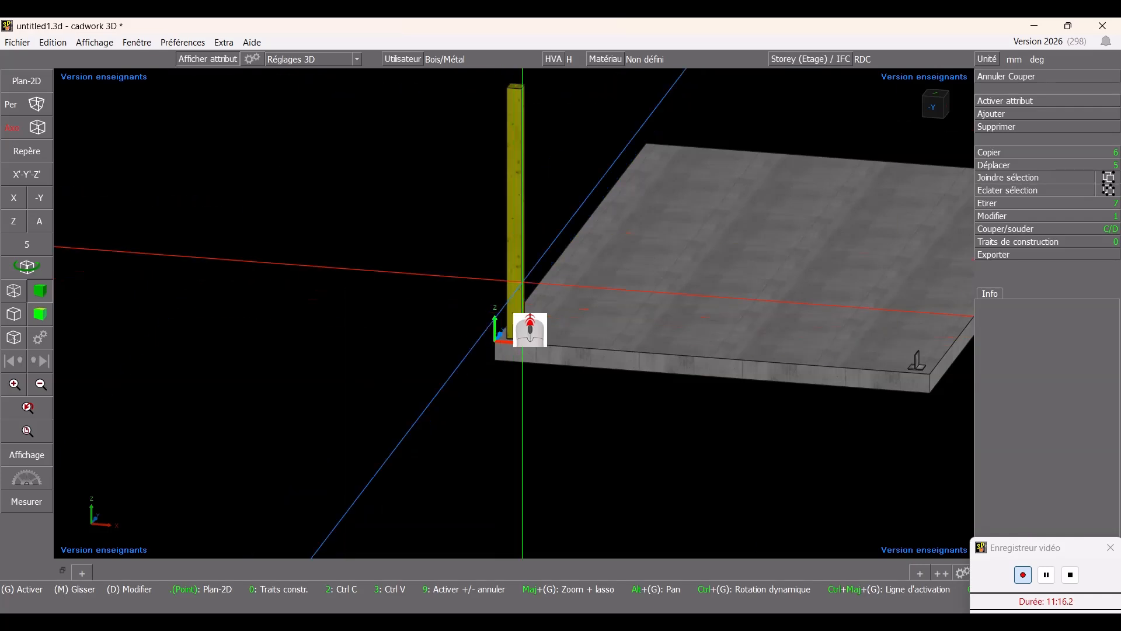
pyautogui.scroll(5, 514, 316)
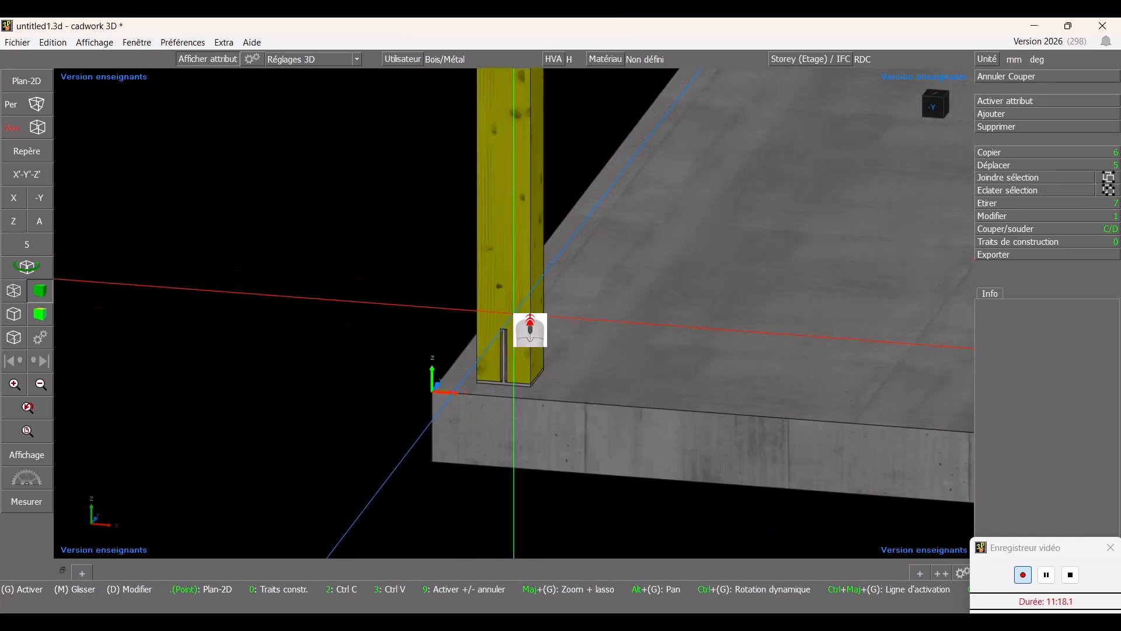
# - Move the notched column onto the other base plate, snapping its corner to that plate's corner
pyautogui.click(564, 535)
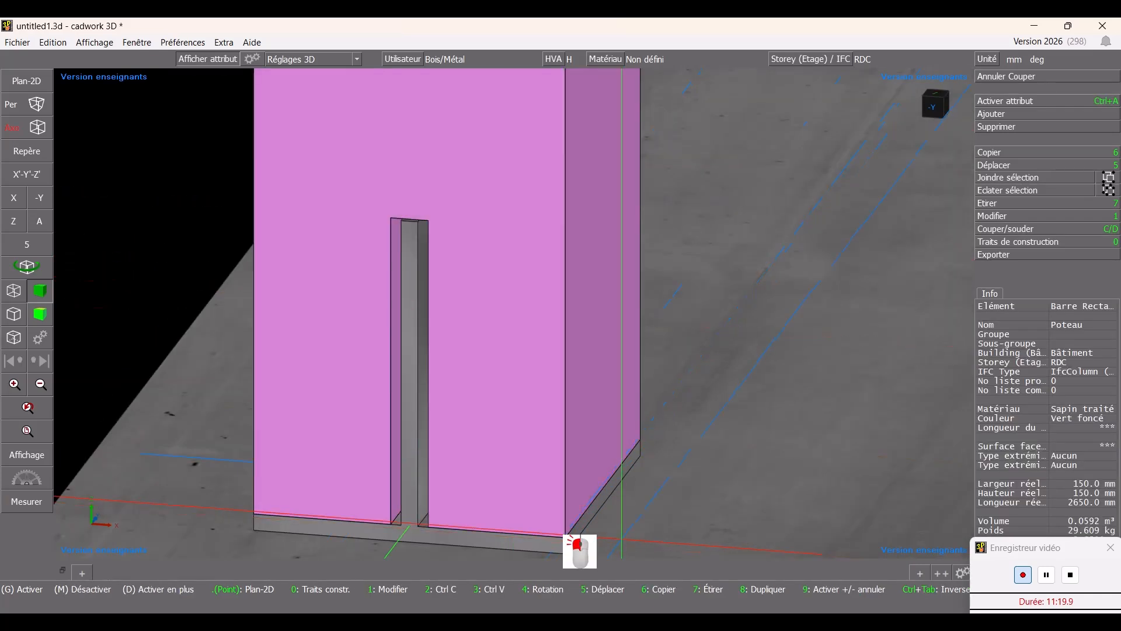
pyautogui.press('5')
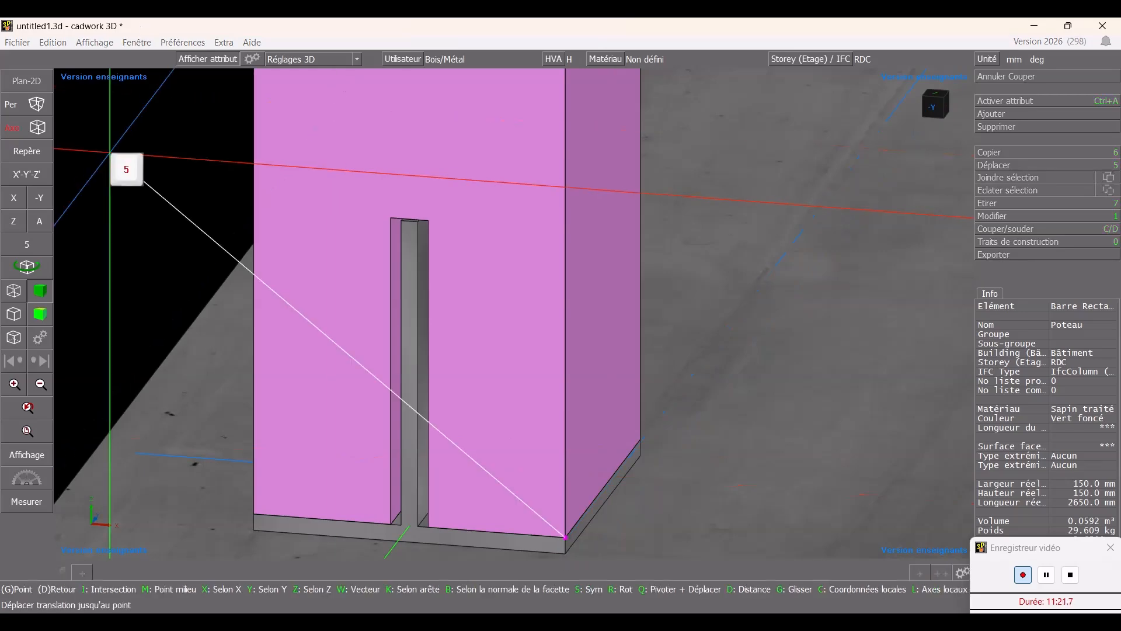
pyautogui.scroll(-8, 522, 324)
pyautogui.scroll(8, 775, 336)
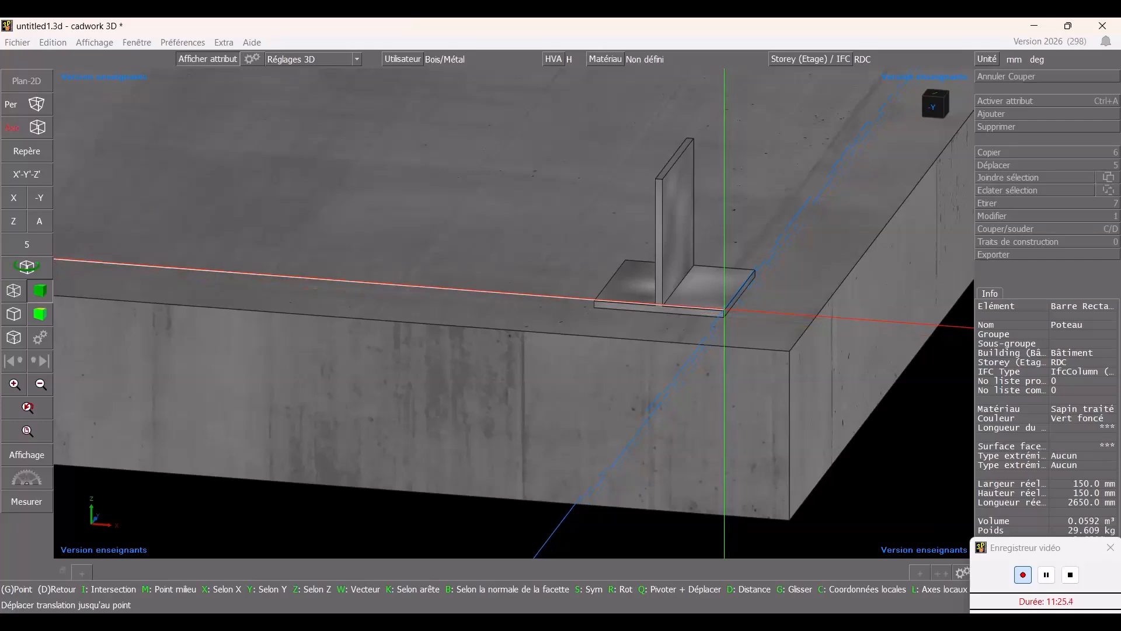
pyautogui.click(724, 310)
pyautogui.scroll(-6, 518, 309)
pyautogui.press('Escape')
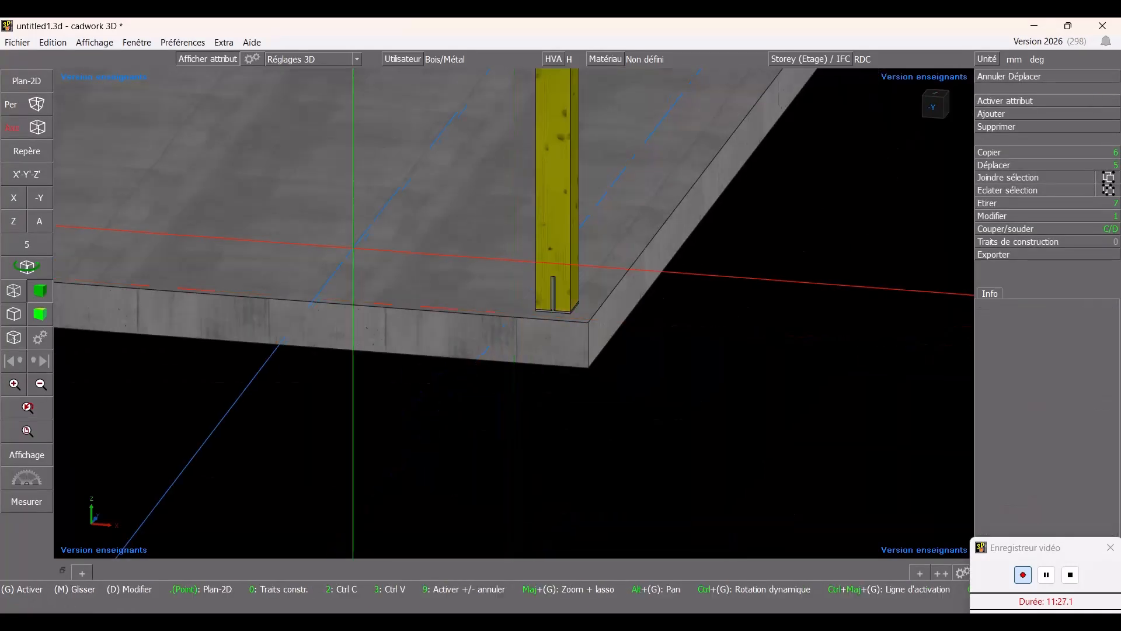
# - Copy the column back onto the first base plate, snapping it to the plate's corner
pyautogui.scroll(-4, 554, 309)
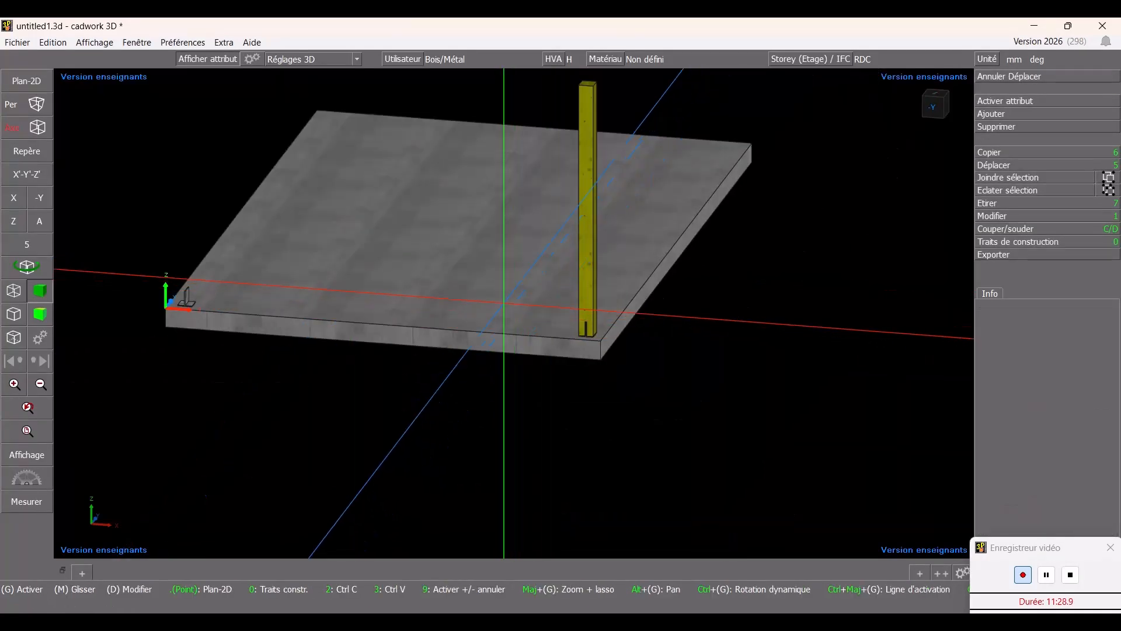
pyautogui.click(589, 274)
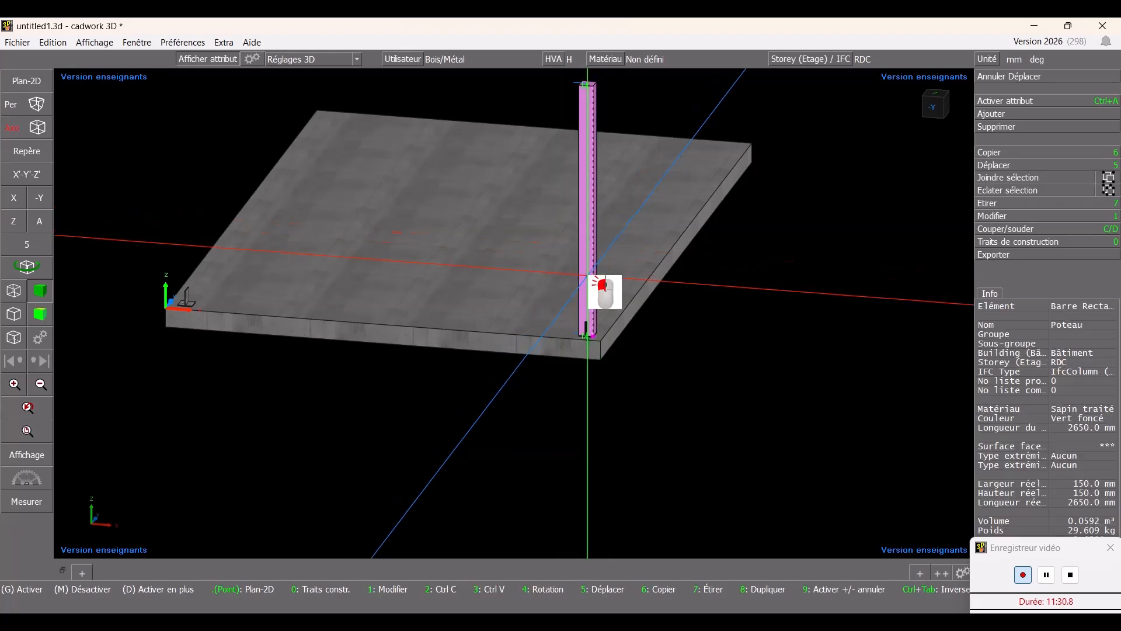
pyautogui.press('6')
pyautogui.scroll(4, 165, 290)
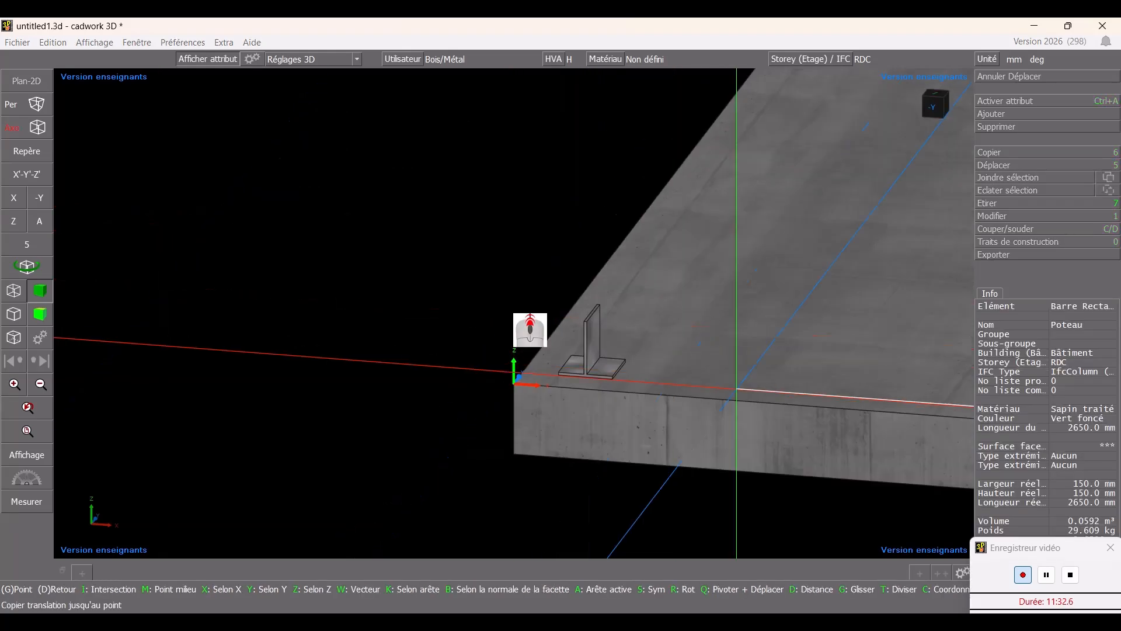
pyautogui.scroll(2, 724, 386)
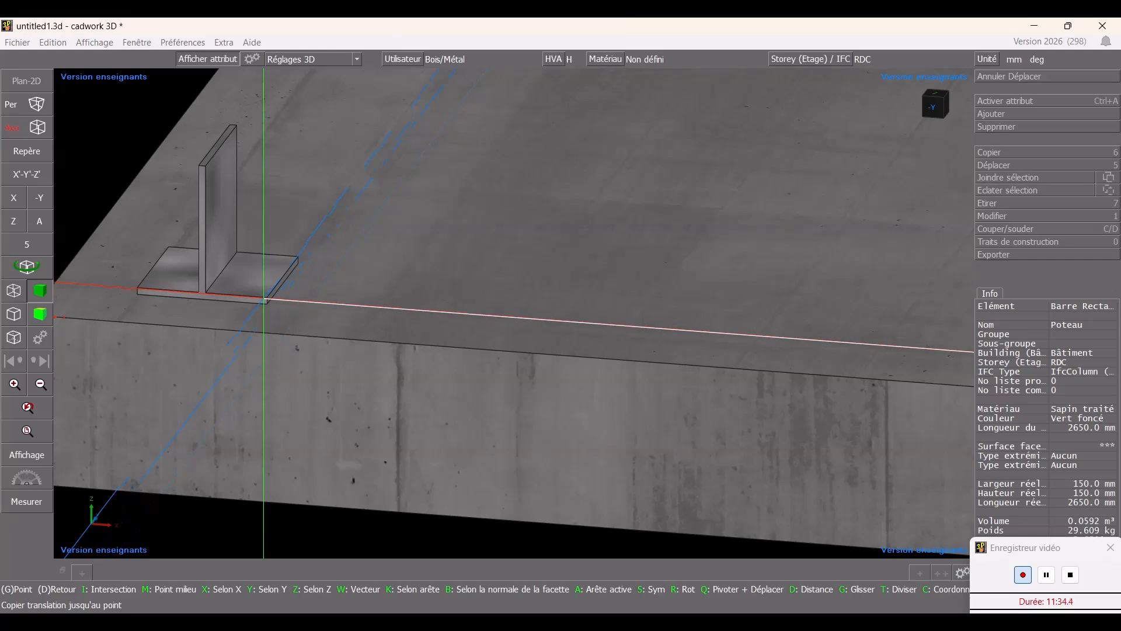
pyautogui.click(266, 299)
pyautogui.scroll(-4, 513, 313)
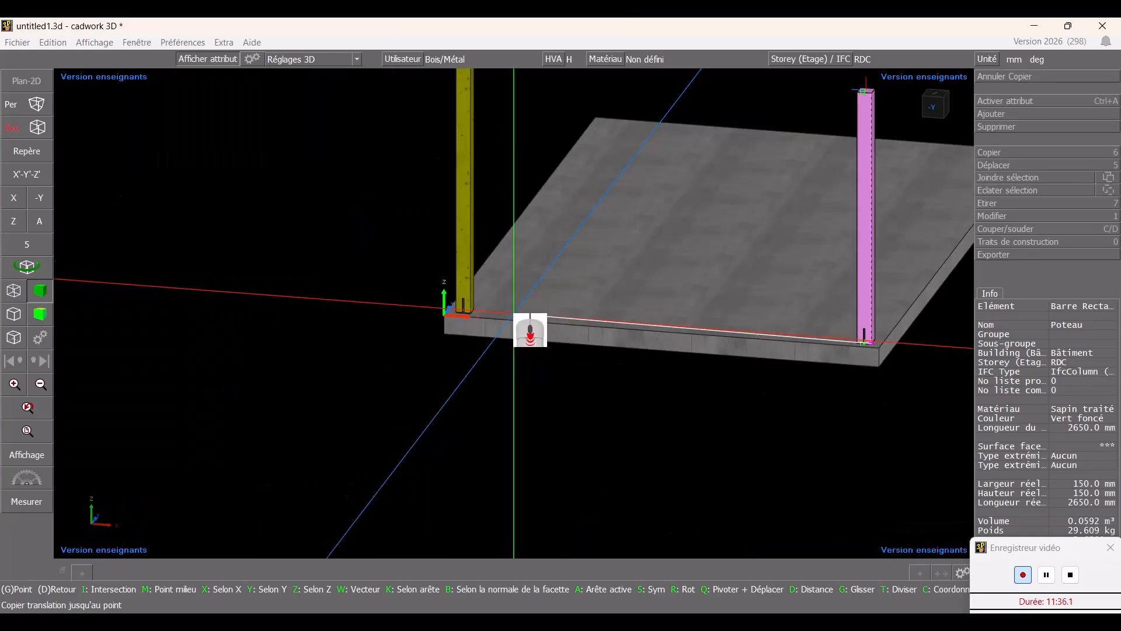
pyautogui.scroll(-2, 611, 228)
pyautogui.rightClick(522, 311)
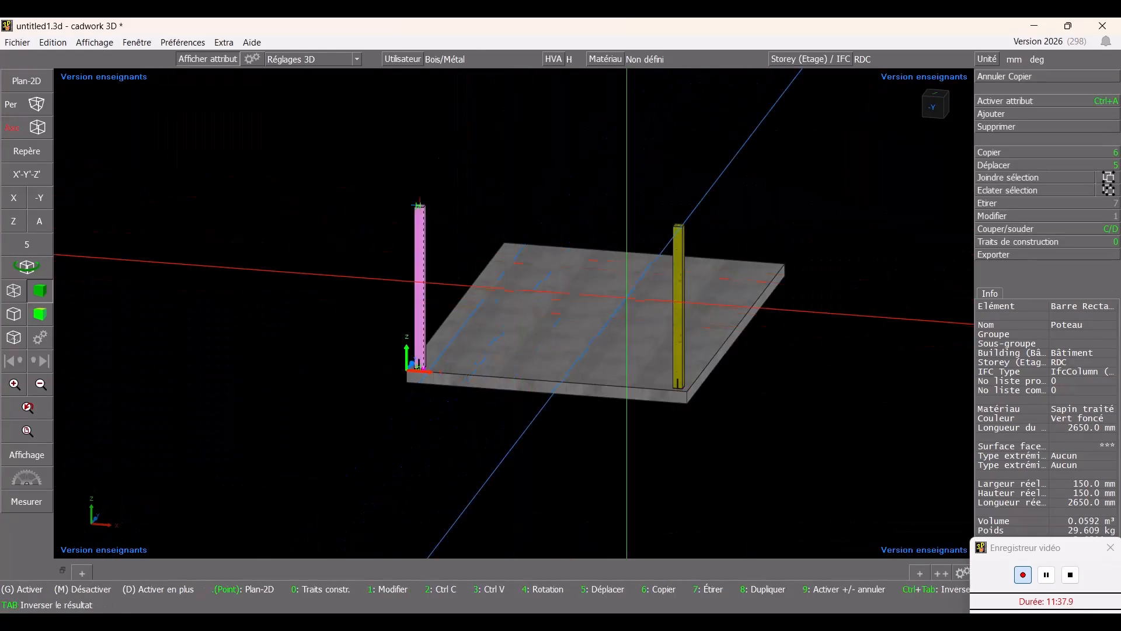
pyautogui.press('Escape')
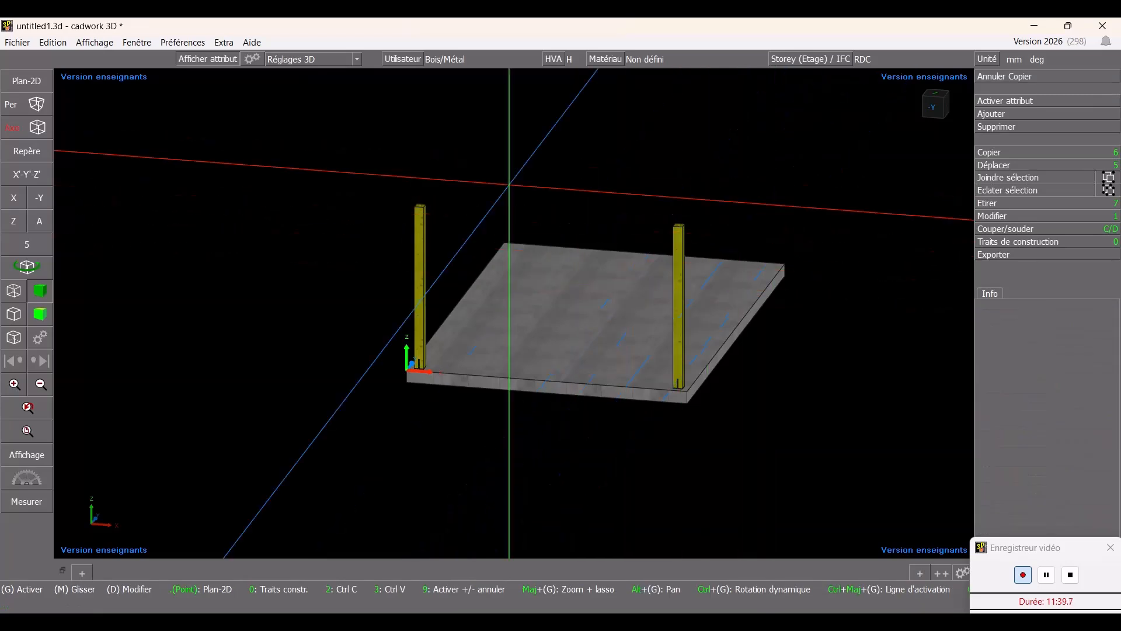
pyautogui.keyDown('ctrl'); pyautogui.moveTo(510, 185); pyautogui.dragTo(555, 163, button='middle'); pyautogui.keyUp('ctrl')
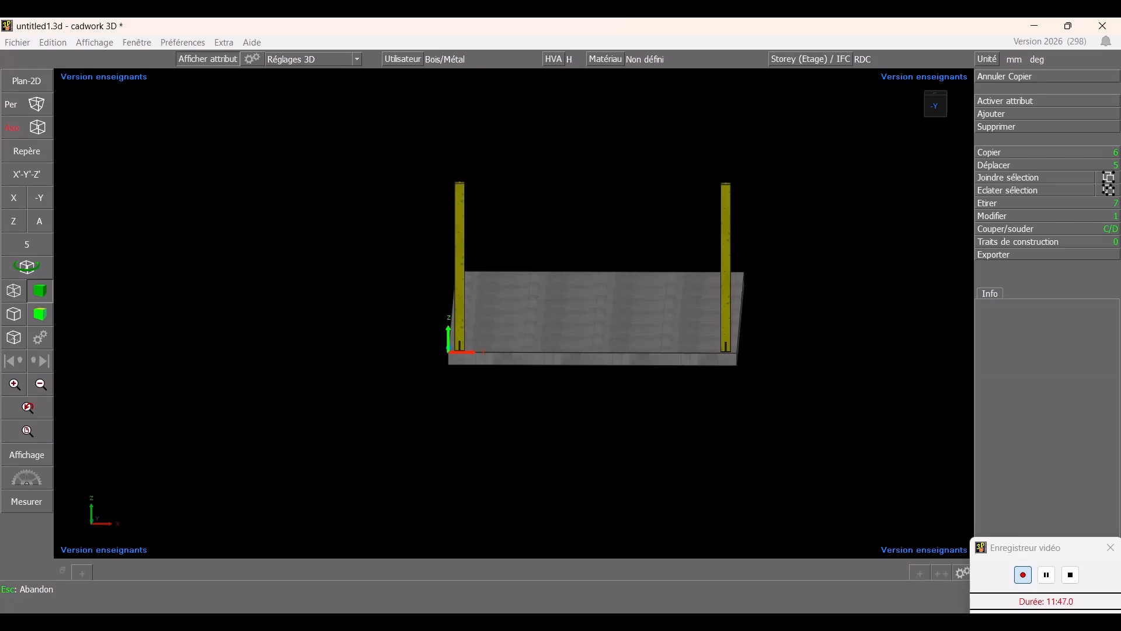
pyautogui.click(1047, 575)
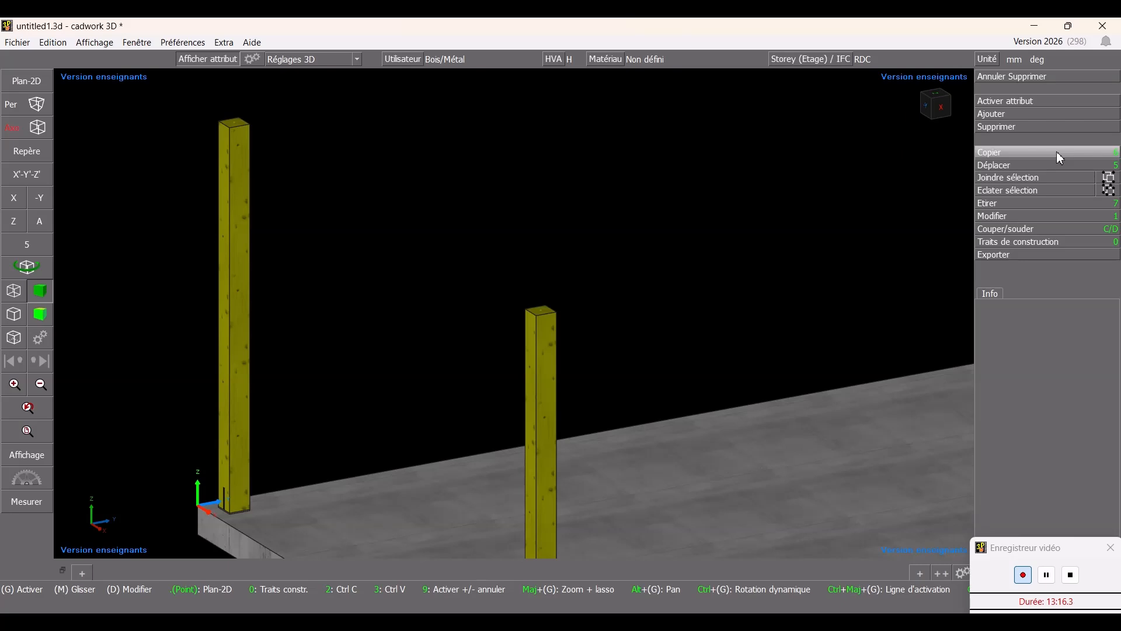
# - Add a 75 × 225 mm rectangular Sapin traité beam named Entrait moisé between the tops of the two columns
pyautogui.click(1018, 115)
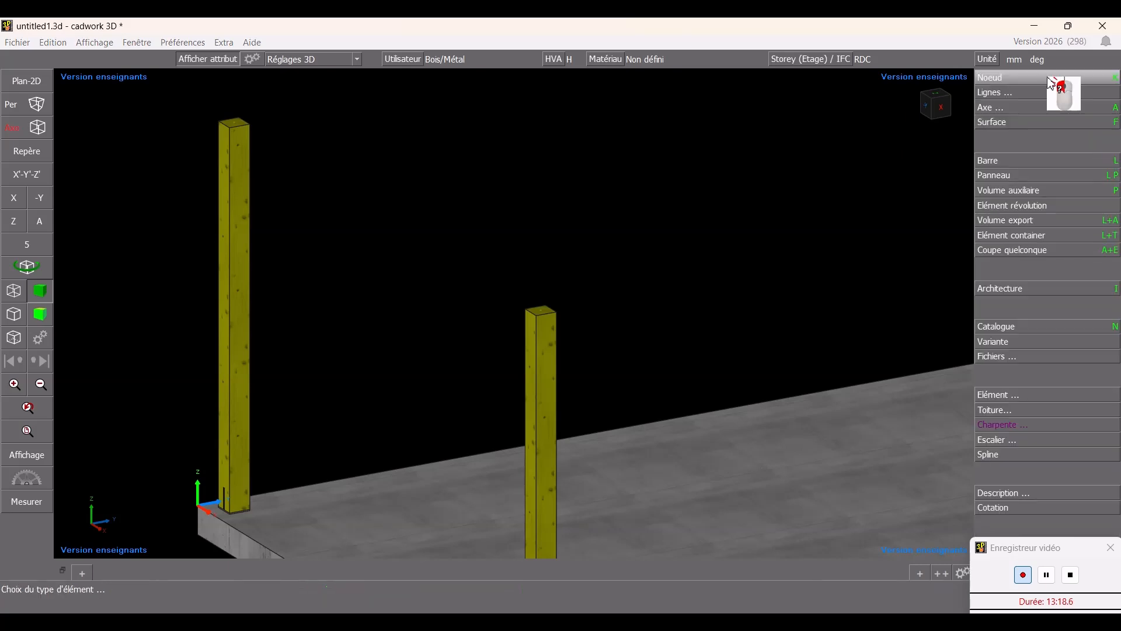
pyautogui.click(1038, 160)
pyautogui.click(1035, 127)
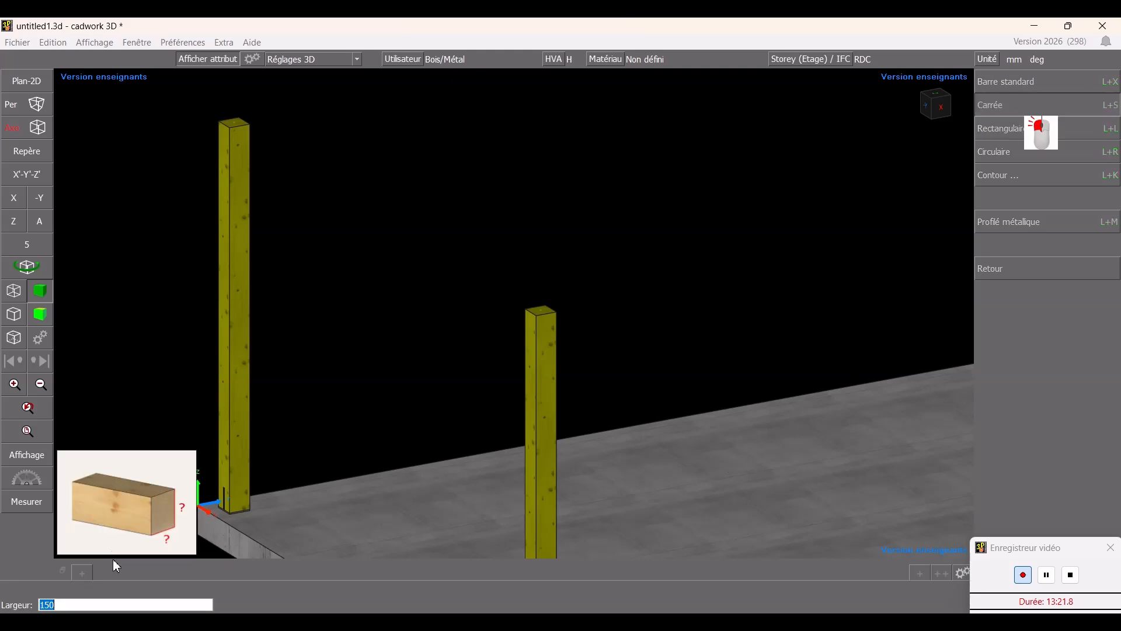
pyautogui.rightClick(113, 537)
pyautogui.click(1042, 151)
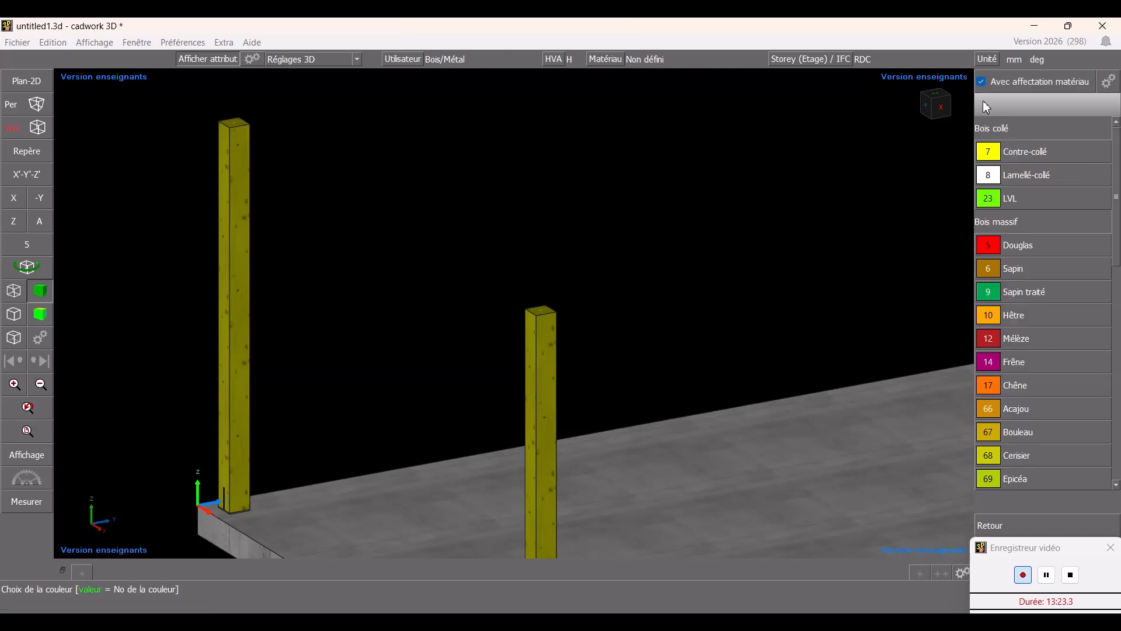
pyautogui.click(927, 129)
pyautogui.click(1052, 110)
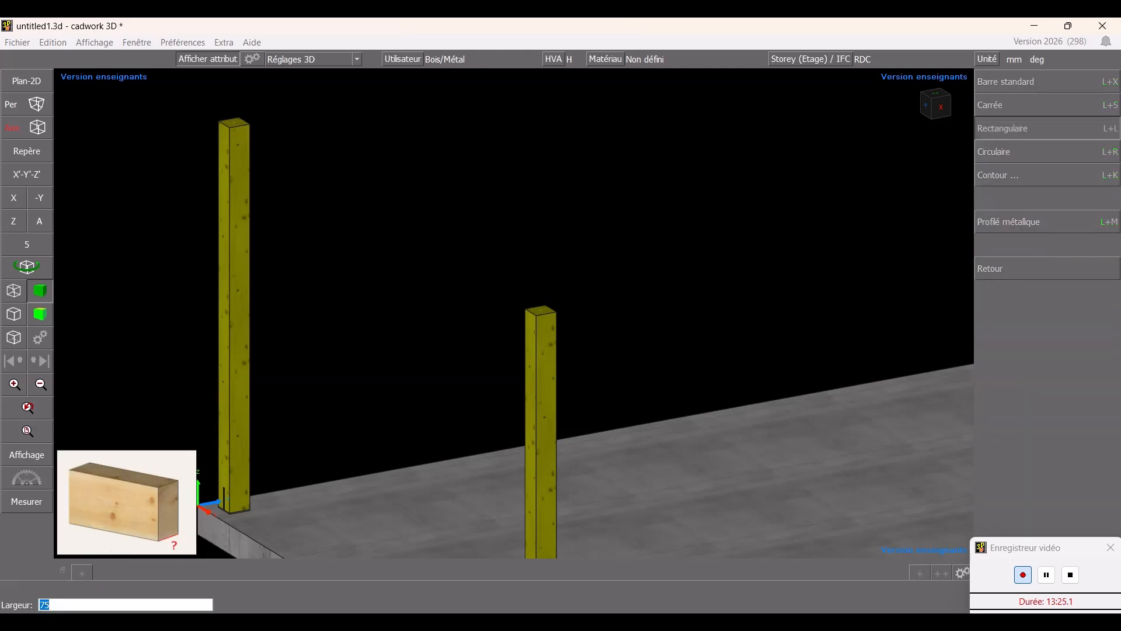
pyautogui.press('Return')
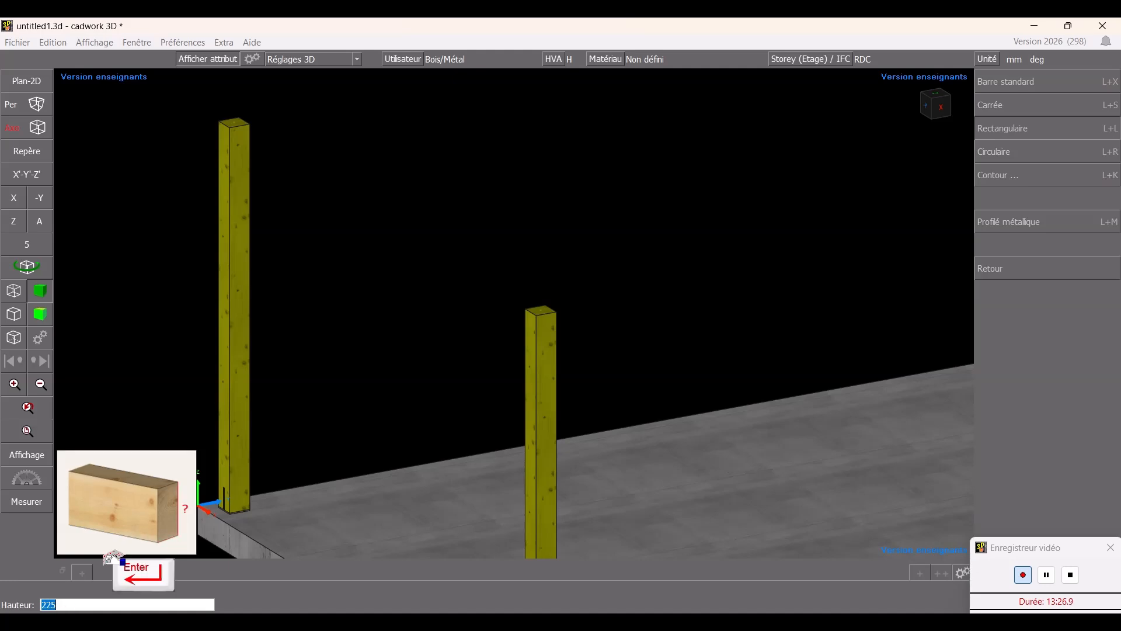
pyautogui.press('Return')
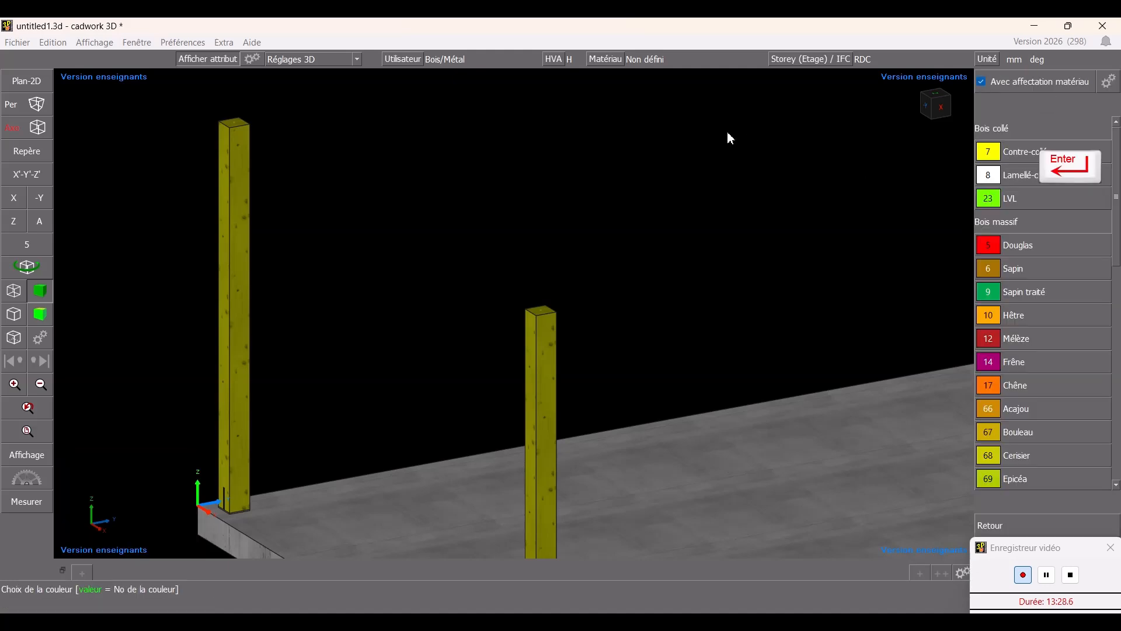
pyautogui.click(1014, 298)
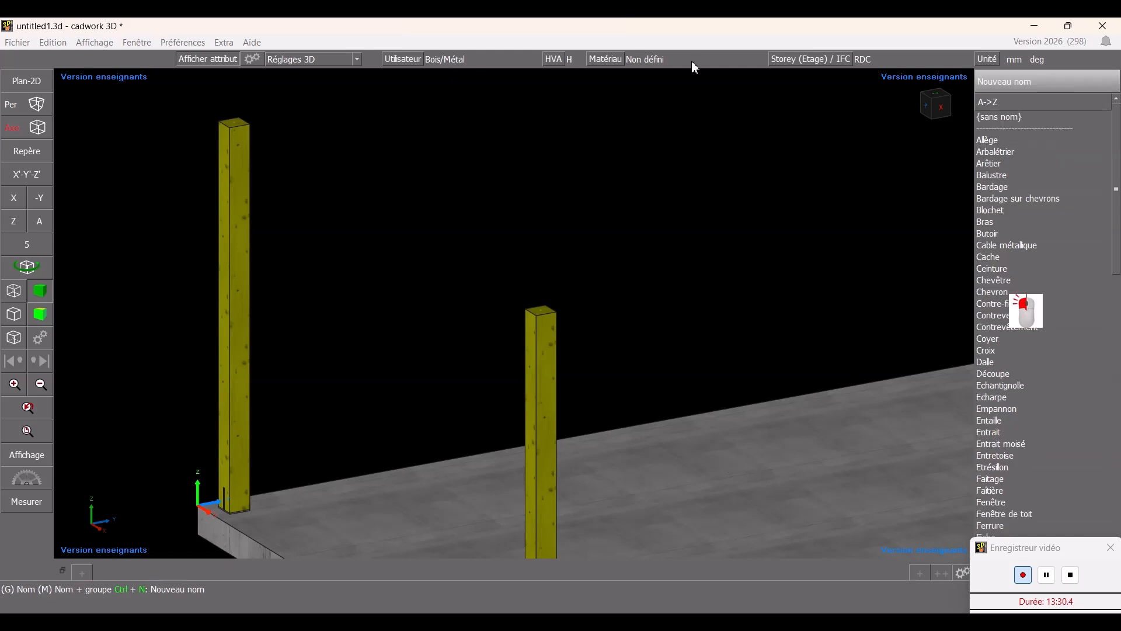
pyautogui.press('e')
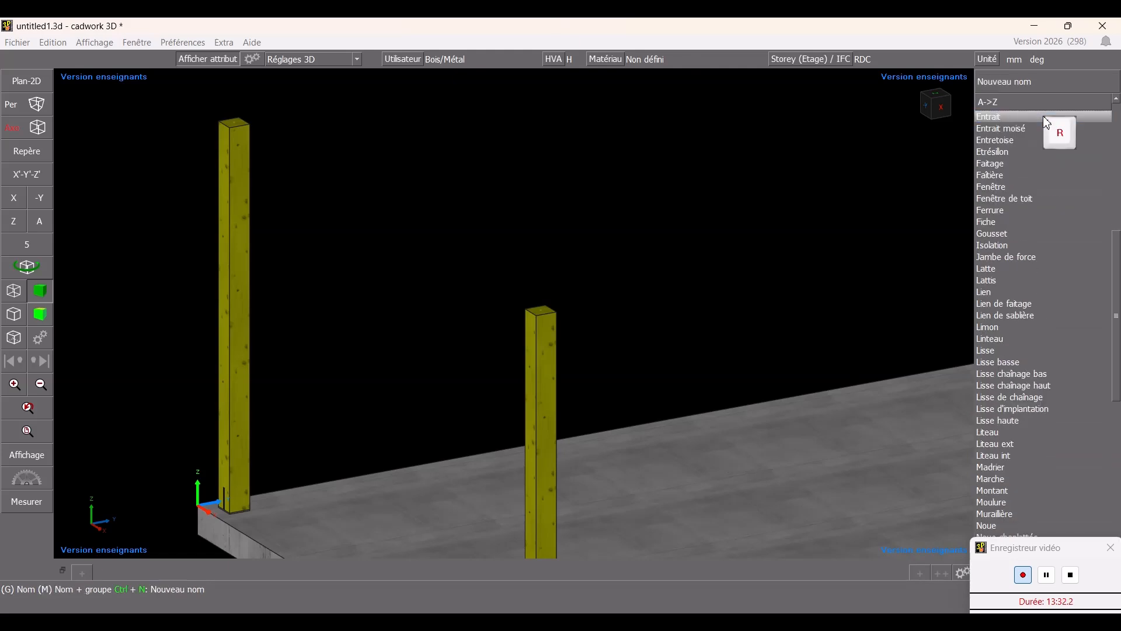
pyautogui.click(1041, 125)
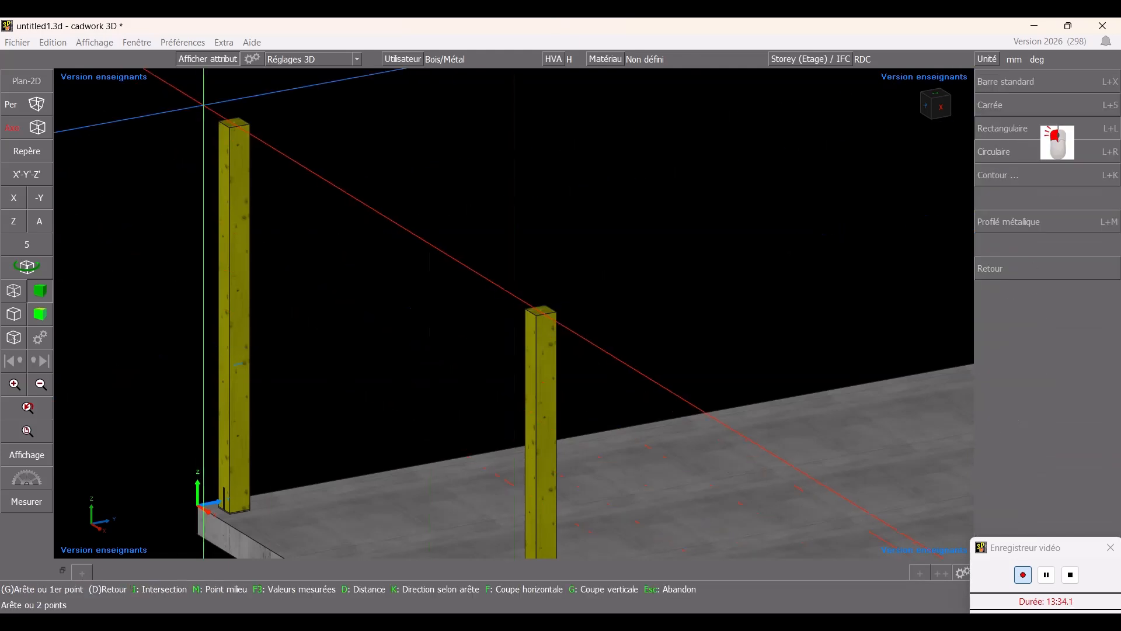
pyautogui.click(219, 122)
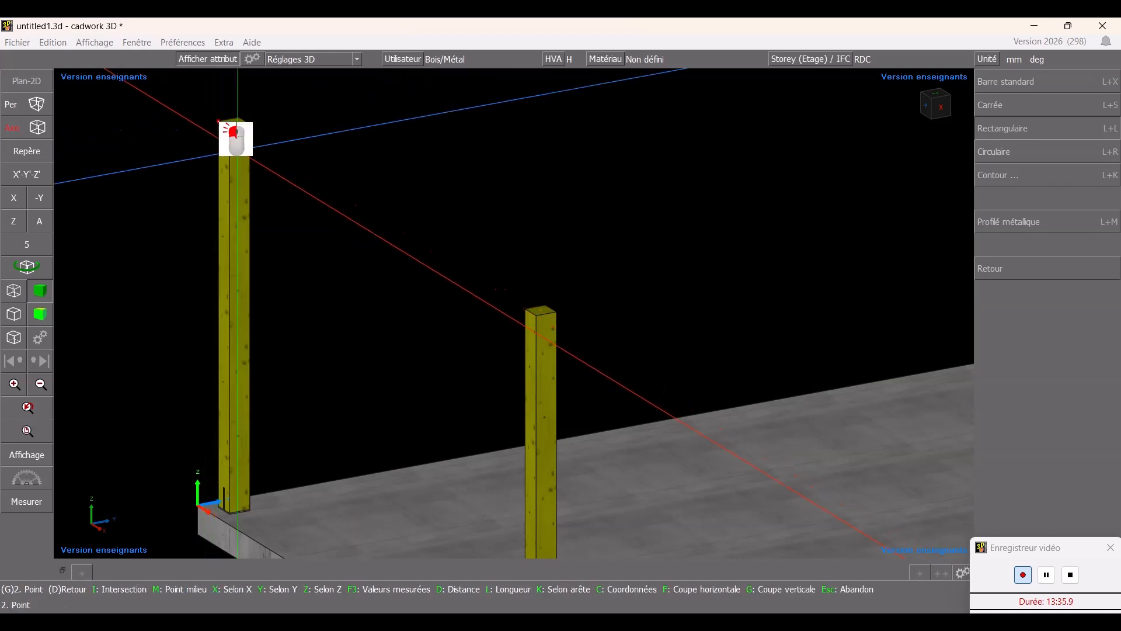
pyautogui.click(537, 314)
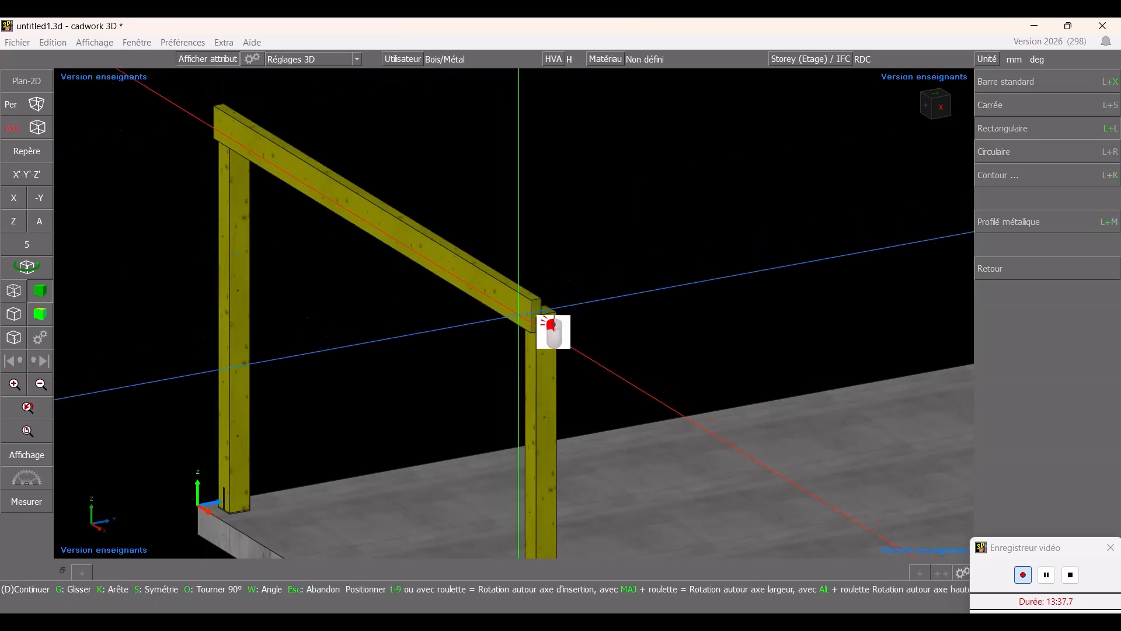
# - Add a second 75 × 225 mm Sapin traité Entrait moisé beam along the opposite faces of the column tops
pyautogui.scroll(1, 555, 188)
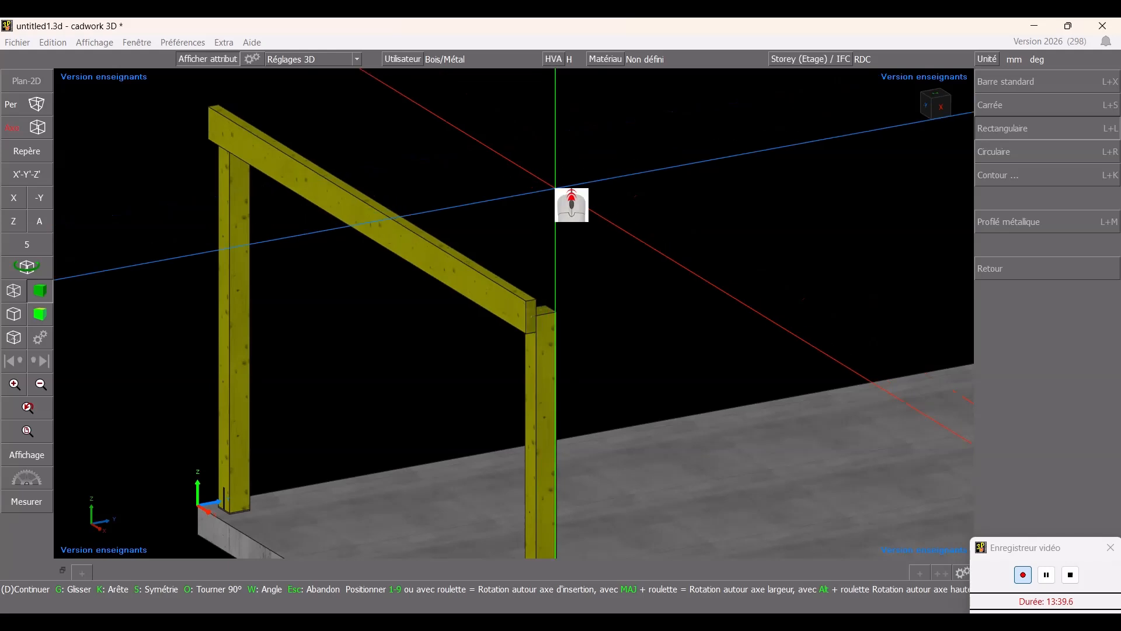
pyautogui.scroll(1, 555, 188)
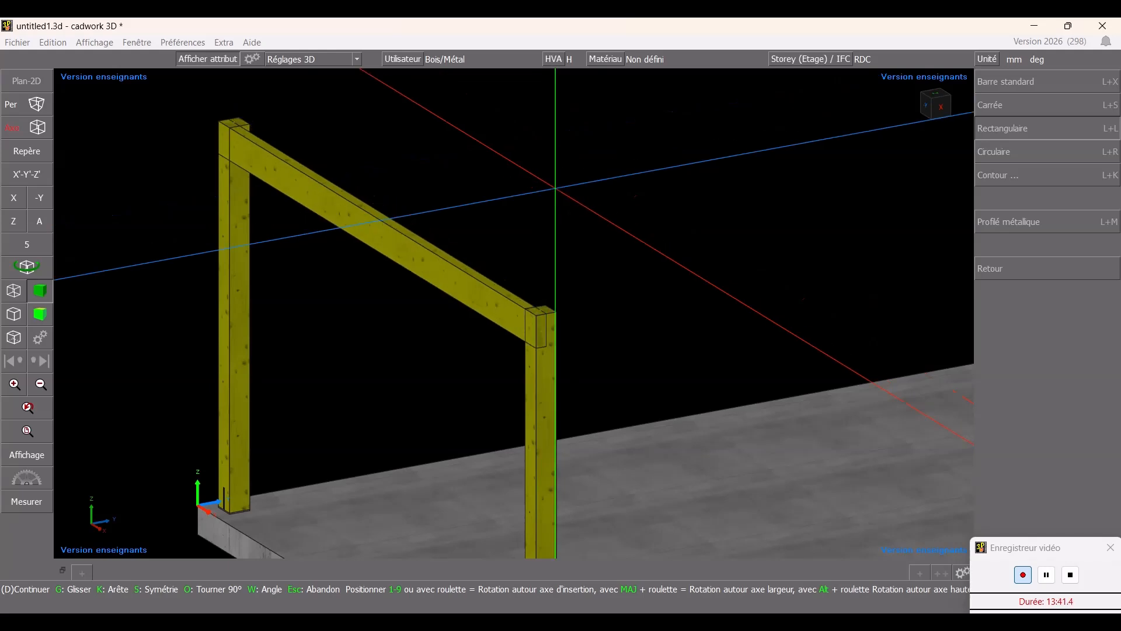
pyautogui.scroll(1, 555, 188)
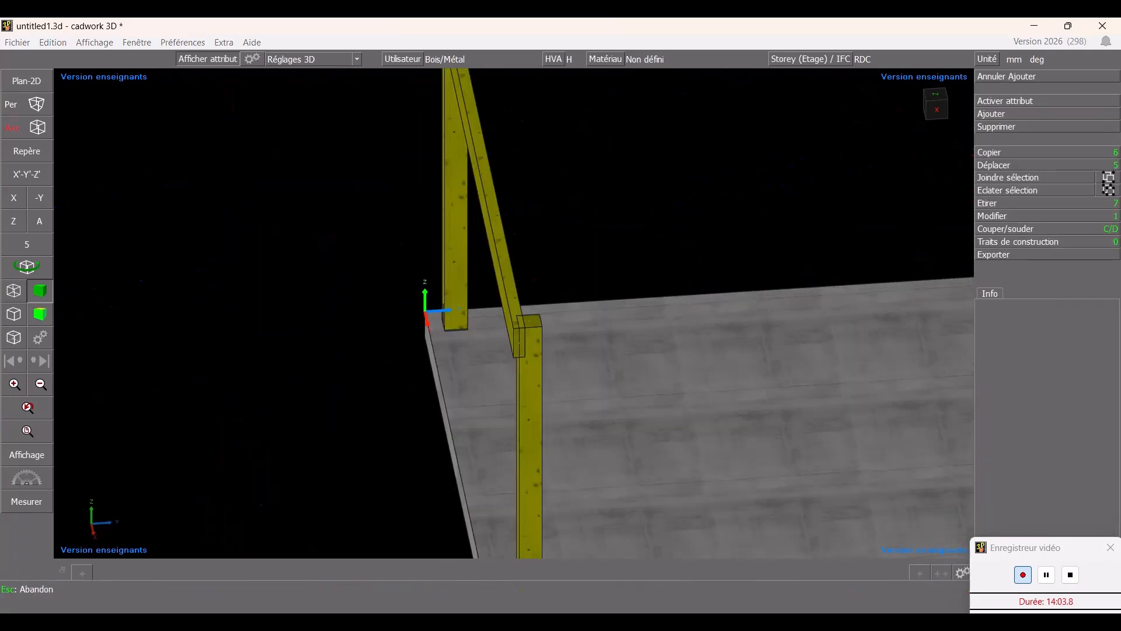
pyautogui.keyDown('ctrl'); pyautogui.click(561, 327); pyautogui.keyUp('ctrl')
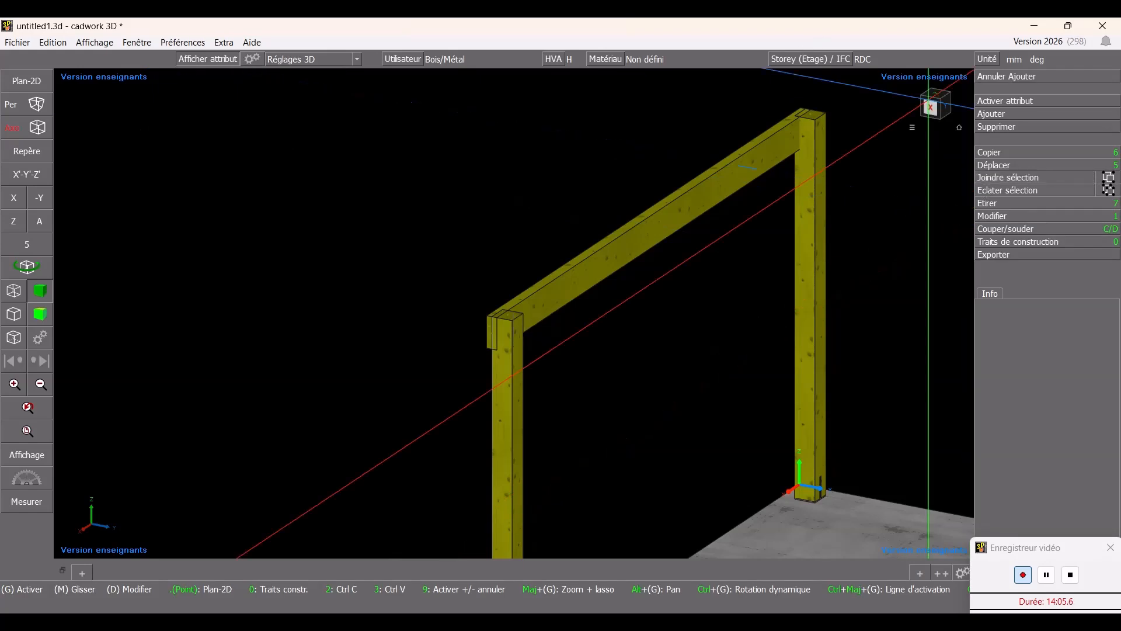
pyautogui.click(1015, 117)
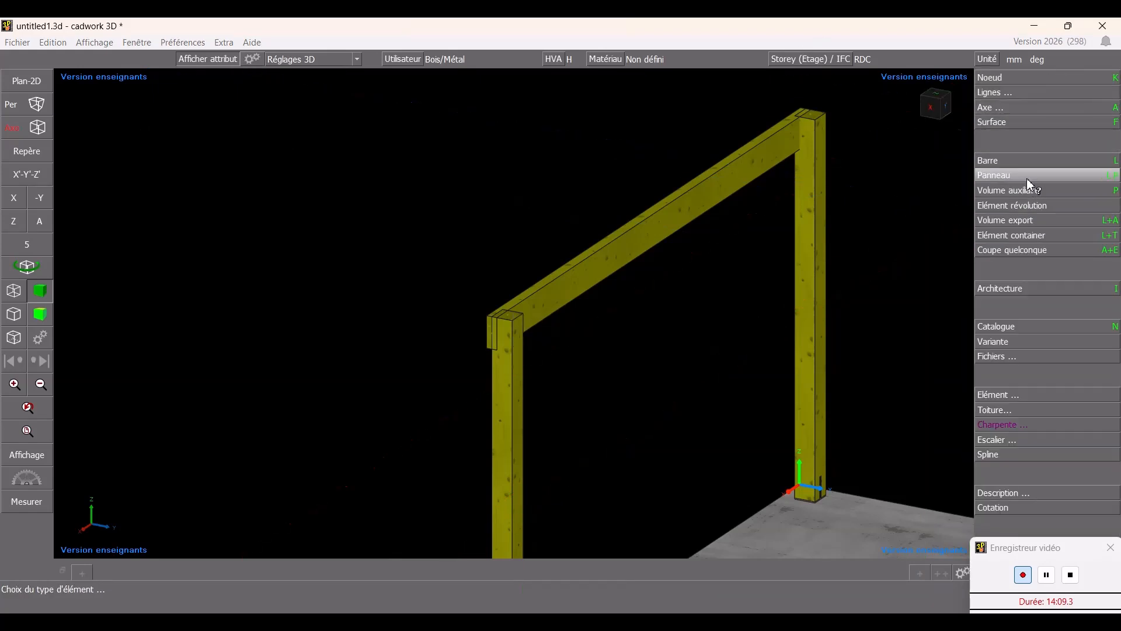
pyautogui.click(1025, 161)
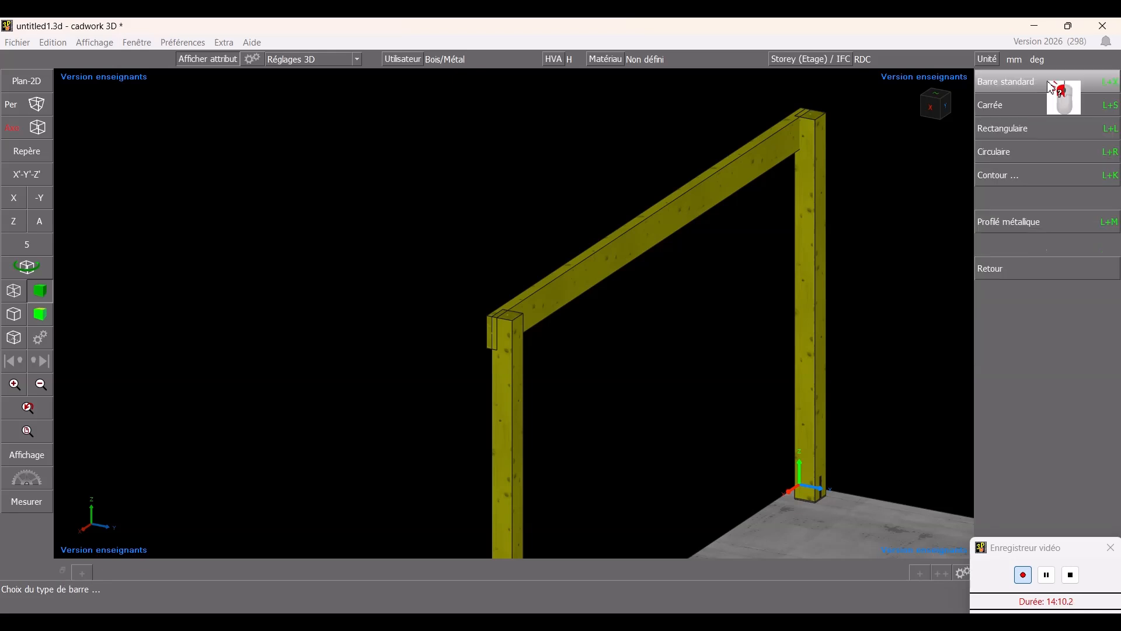
pyautogui.click(1041, 123)
pyautogui.press('Return')
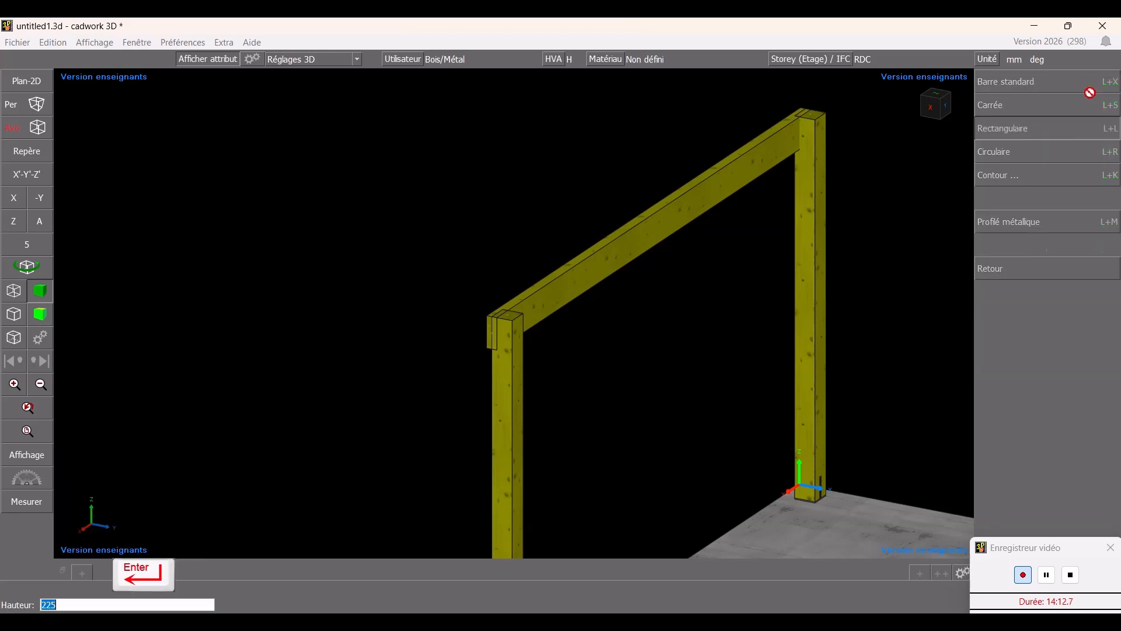
pyautogui.press('Return')
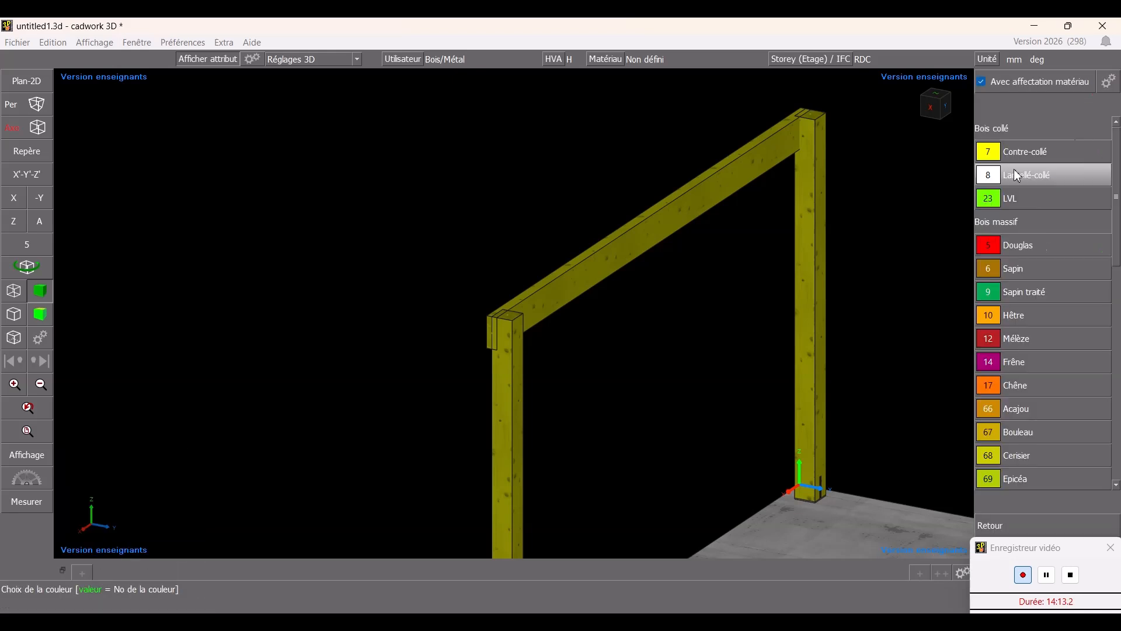
pyautogui.click(1030, 290)
pyautogui.scroll(-9, 1044, 117)
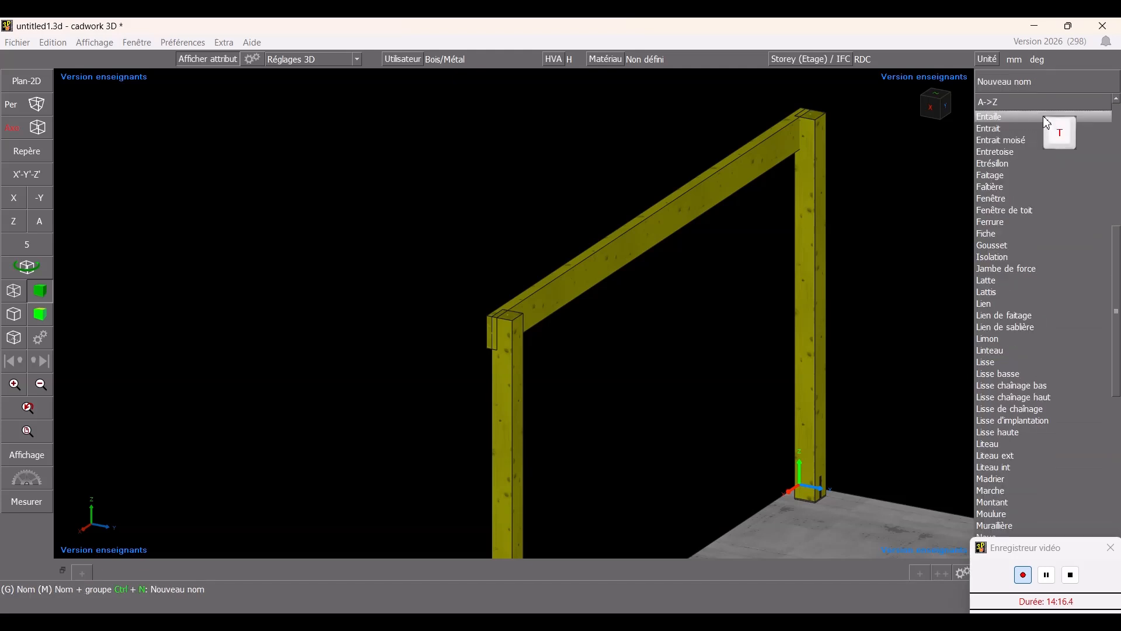
pyautogui.click(1040, 128)
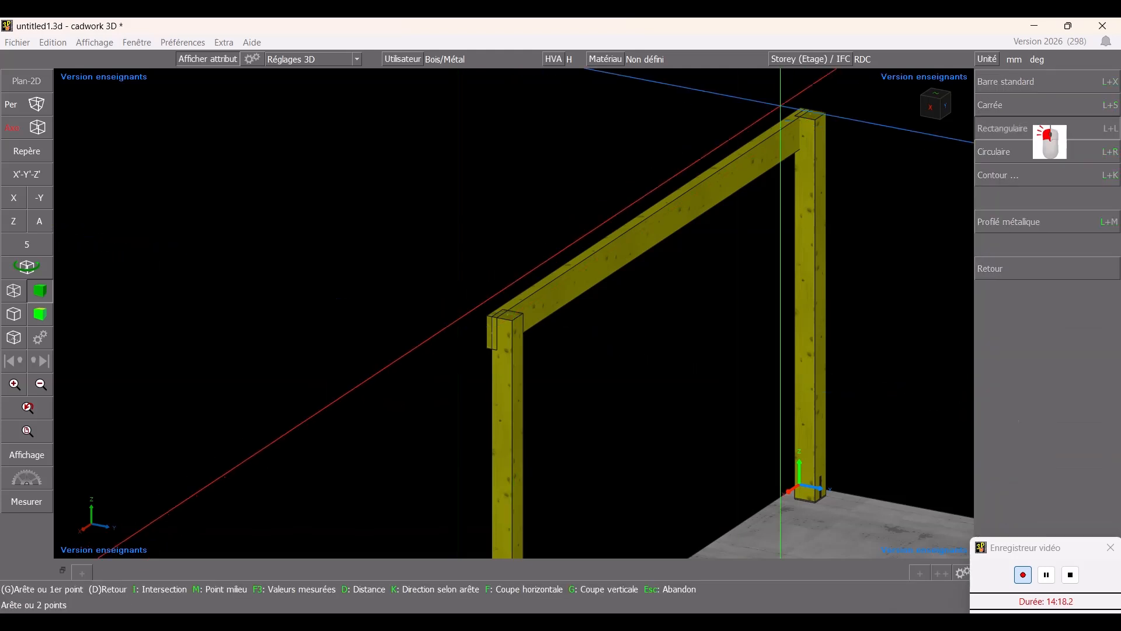
pyautogui.click(827, 114)
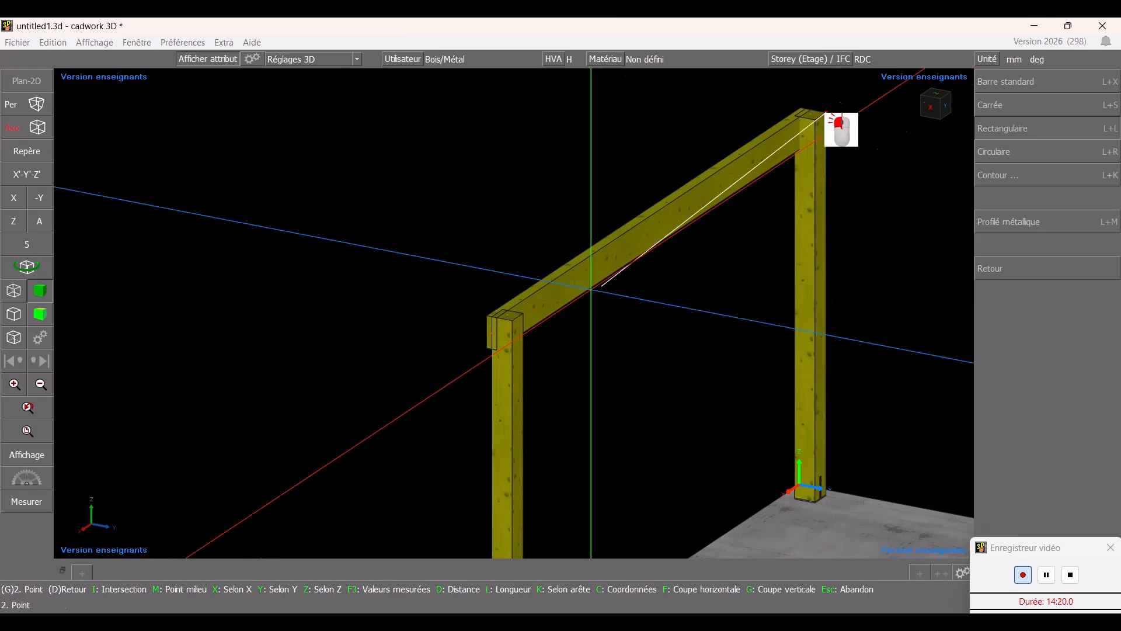
pyautogui.click(510, 318)
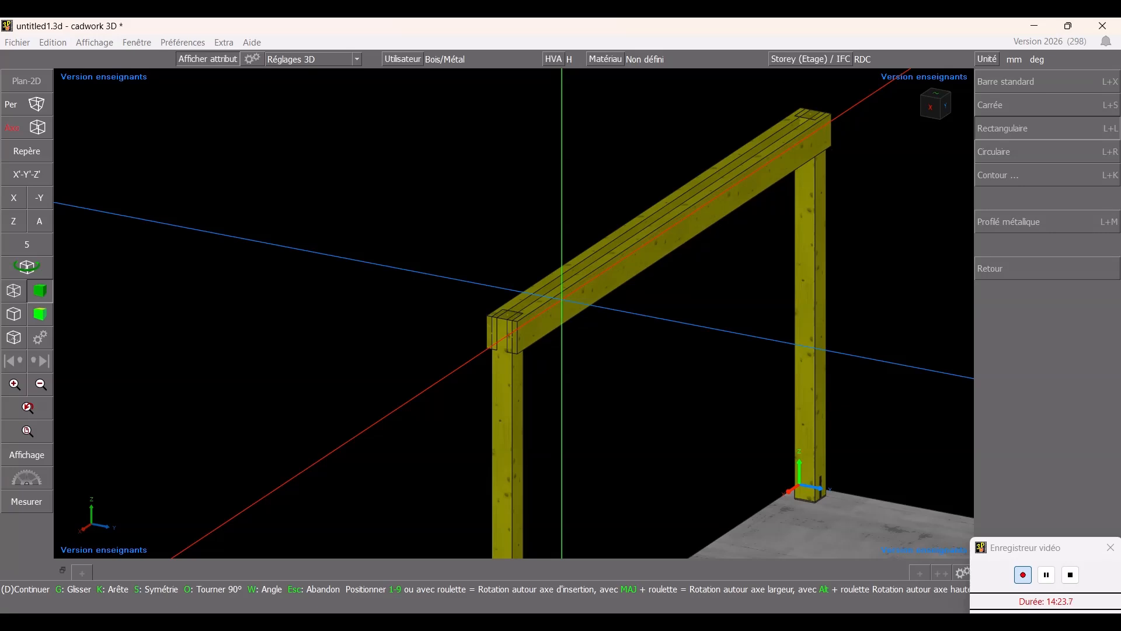
pyautogui.click(579, 315)
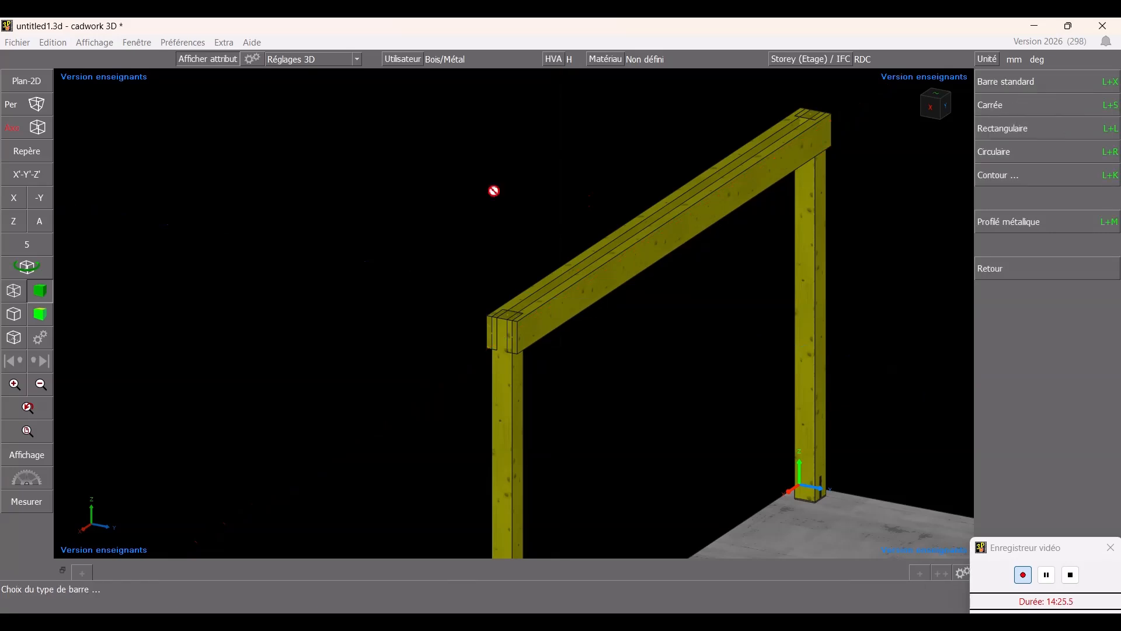
pyautogui.click(514, 311)
pyautogui.press('Escape')
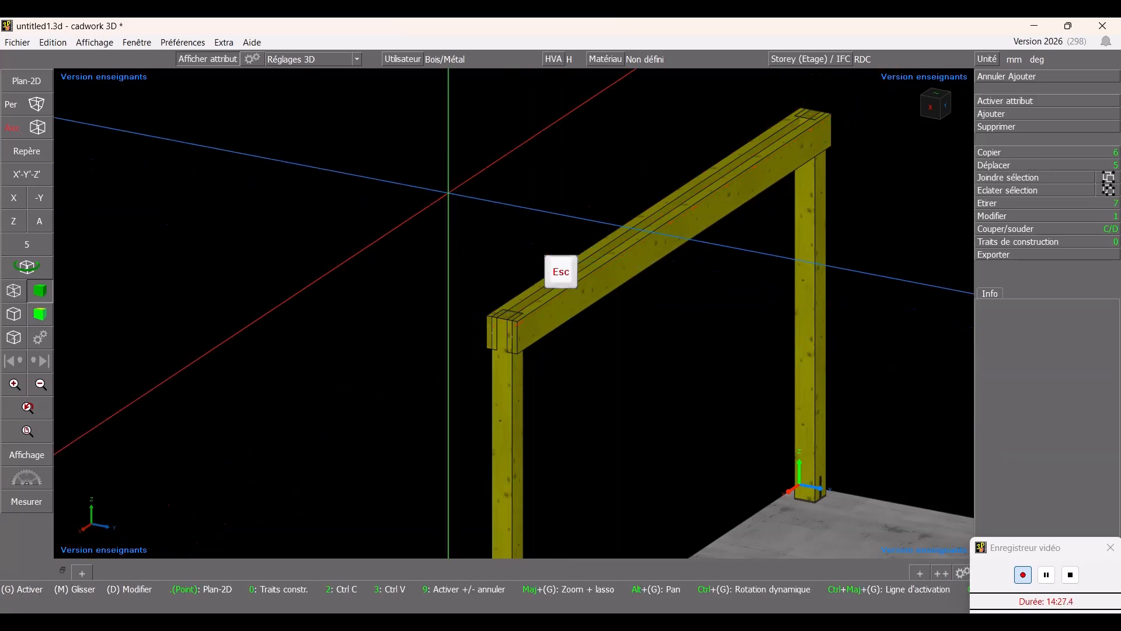
# - Select both Entrait moisé beams and move them 100 mm along Z
pyautogui.keyDown('ctrl'); pyautogui.moveTo(448, 197); pyautogui.dragTo(604, 227); pyautogui.keyUp('ctrl')
pyautogui.scroll(1, 190, 97)
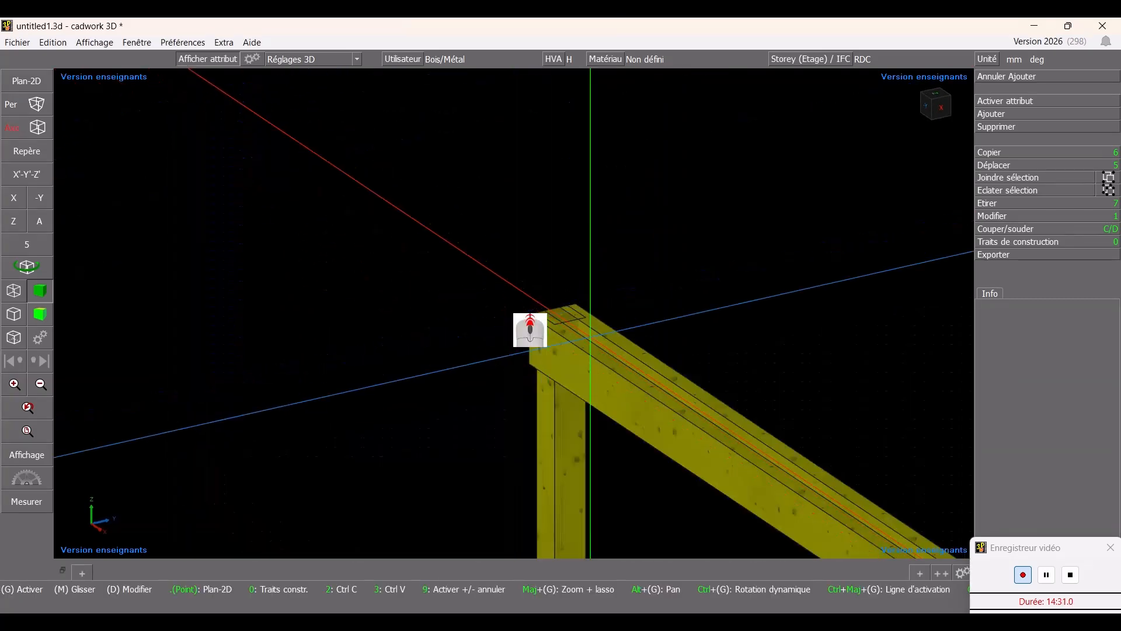
pyautogui.click(616, 347)
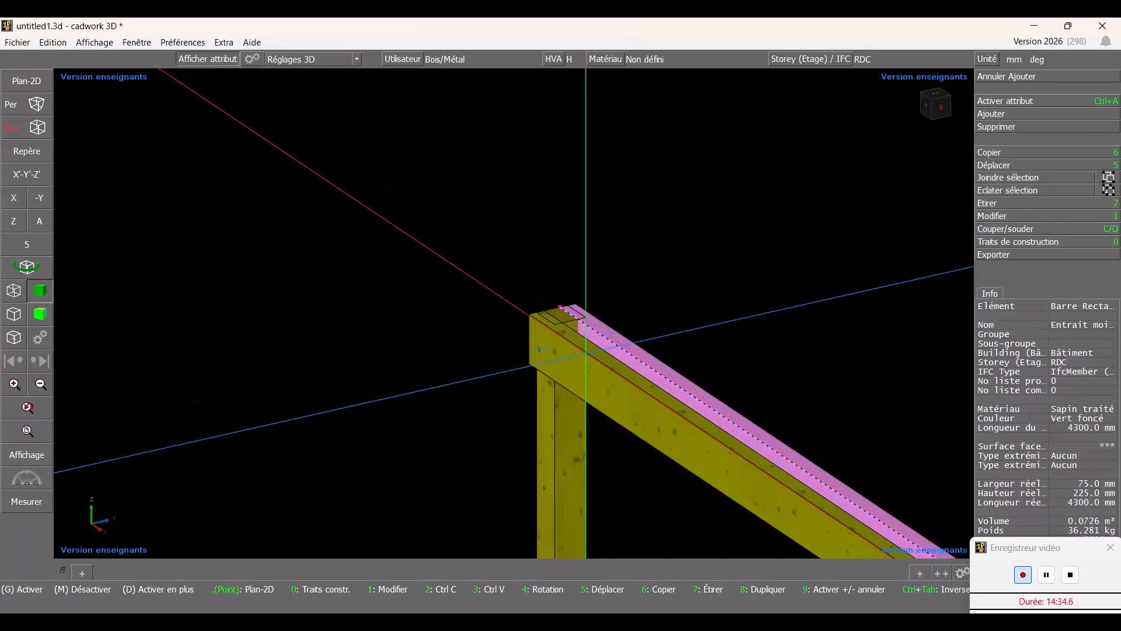
pyautogui.keyDown('ctrl'); pyautogui.click(601, 367); pyautogui.keyUp('ctrl')
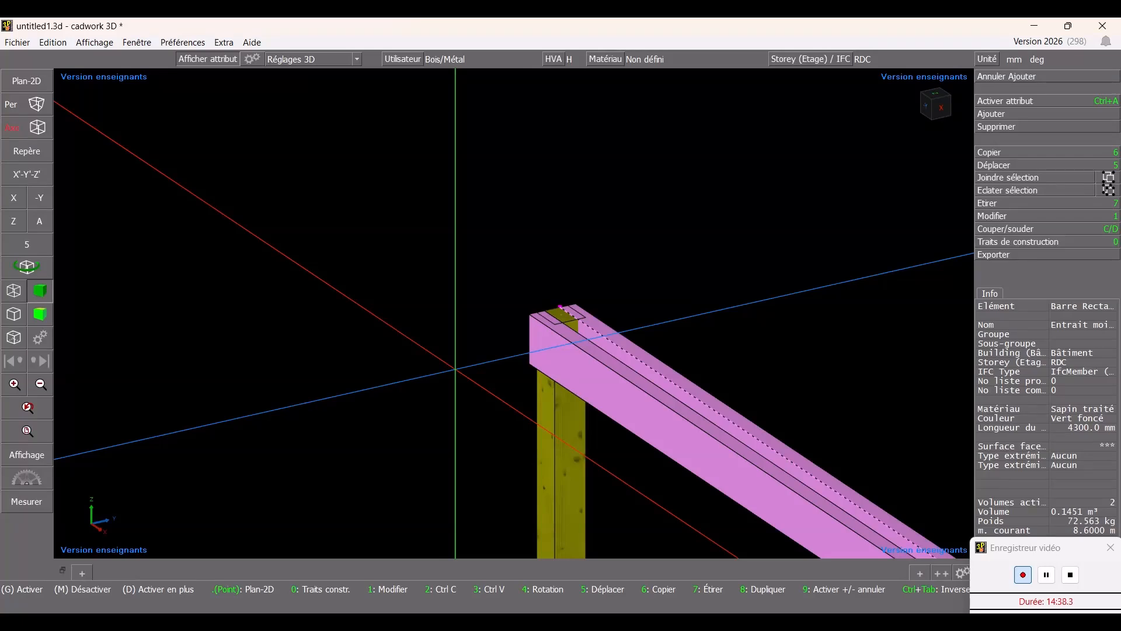
pyautogui.press('5')
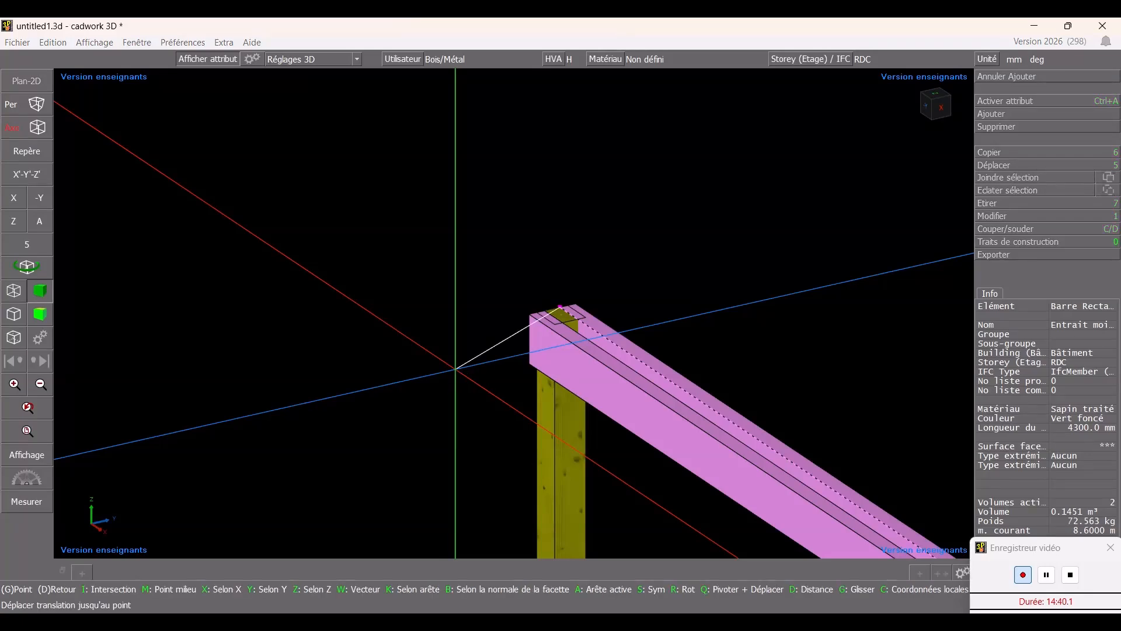
pyautogui.press('z')
pyautogui.write('100')
pyautogui.press('Return')
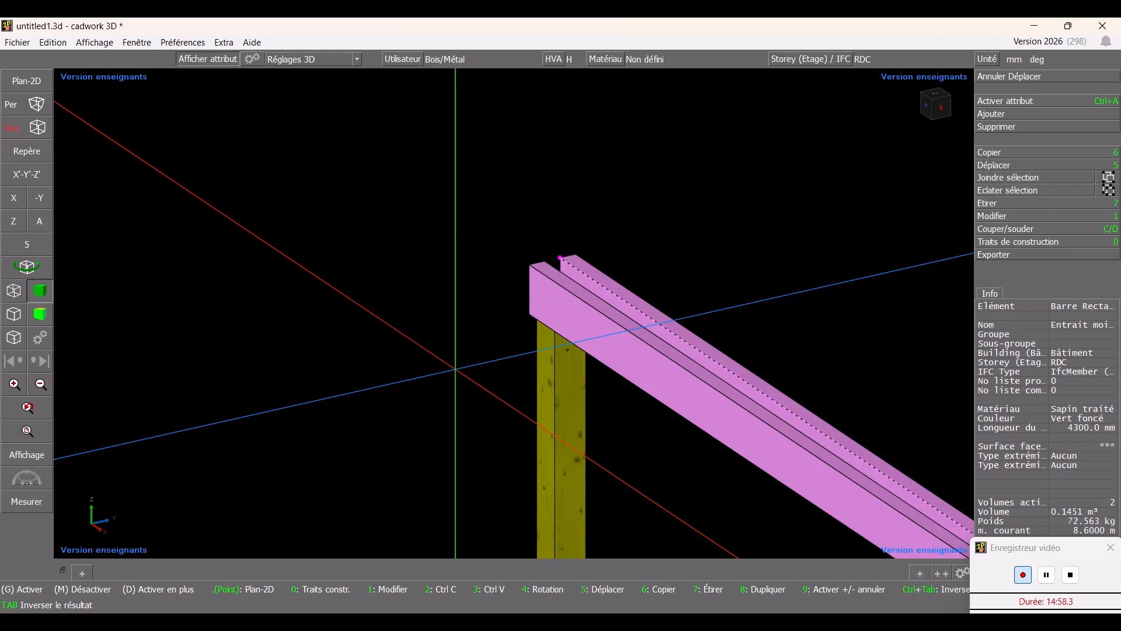
# - Move both Entrait moisé beams -400 mm along Z
pyautogui.press('5')
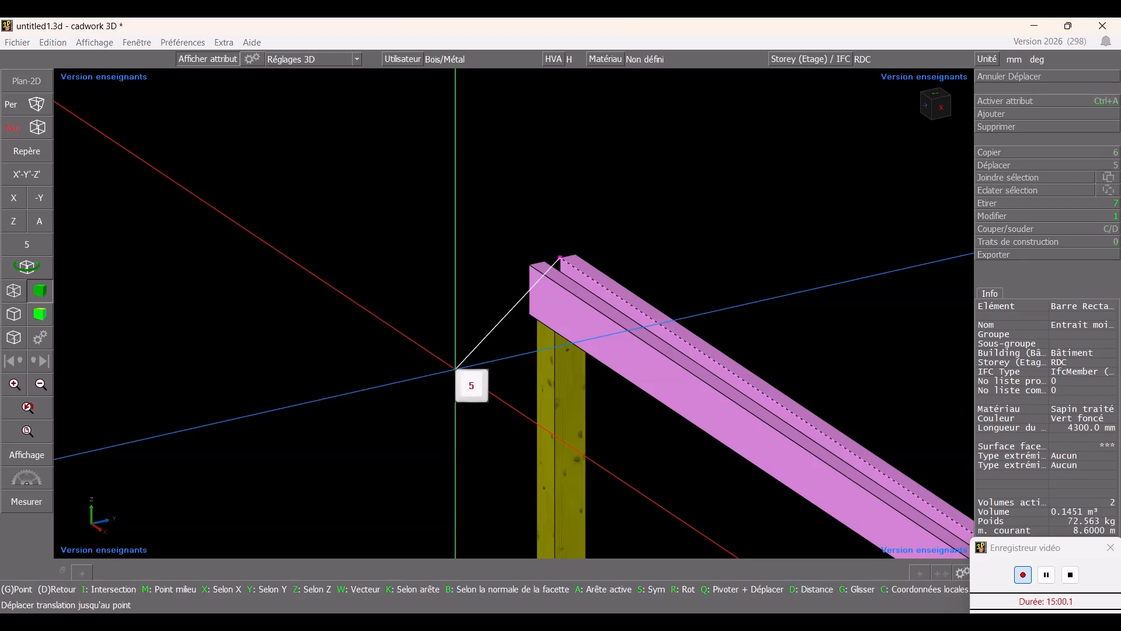
pyautogui.press('Return')
pyautogui.press('z')
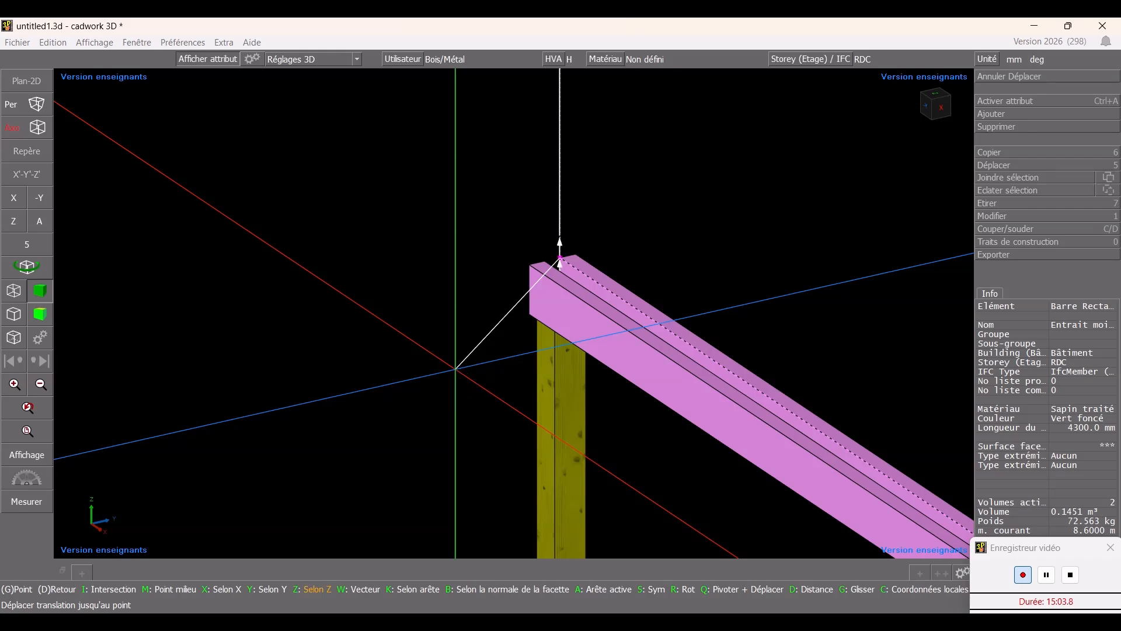
pyautogui.write('-')
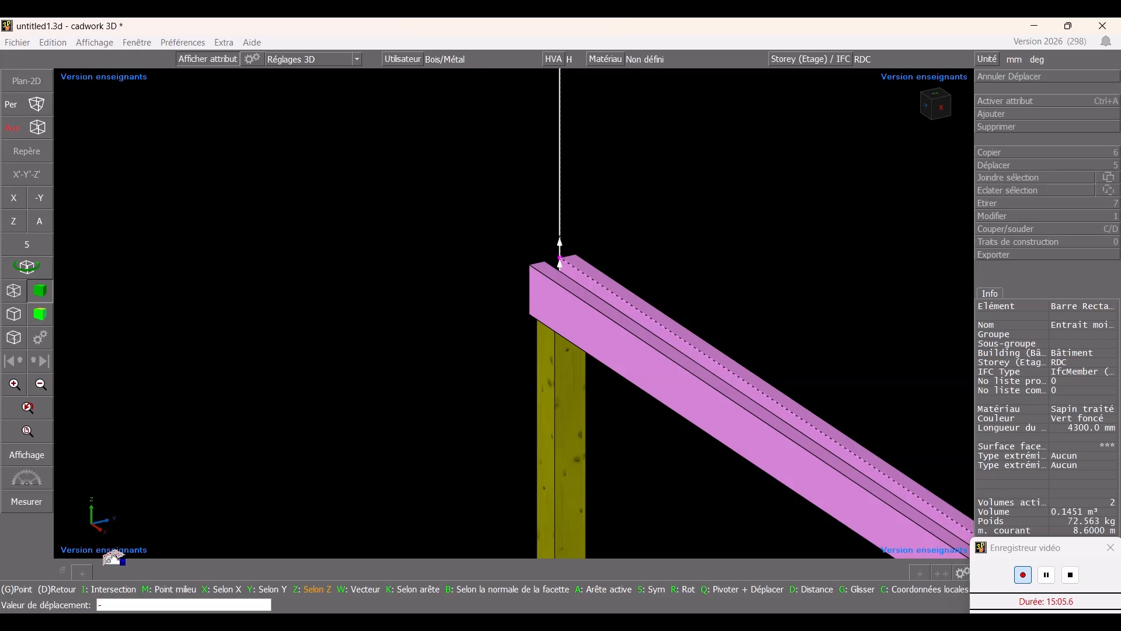
pyautogui.write('400')
pyautogui.press('Return')
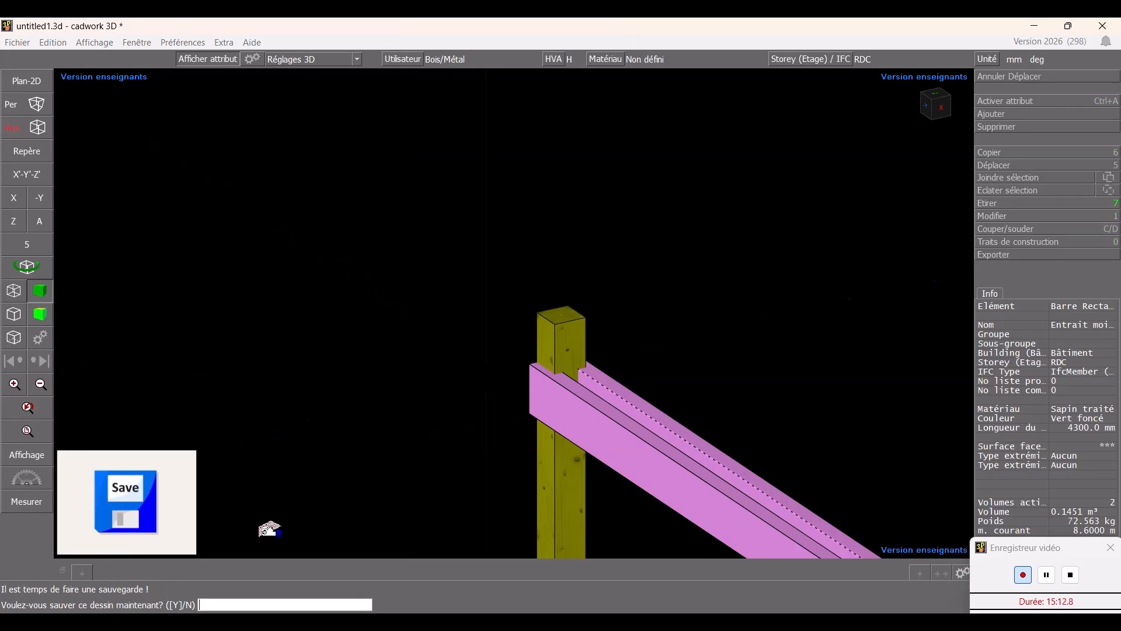
# - Confirm saving the drawing when prompted
pyautogui.write('y')
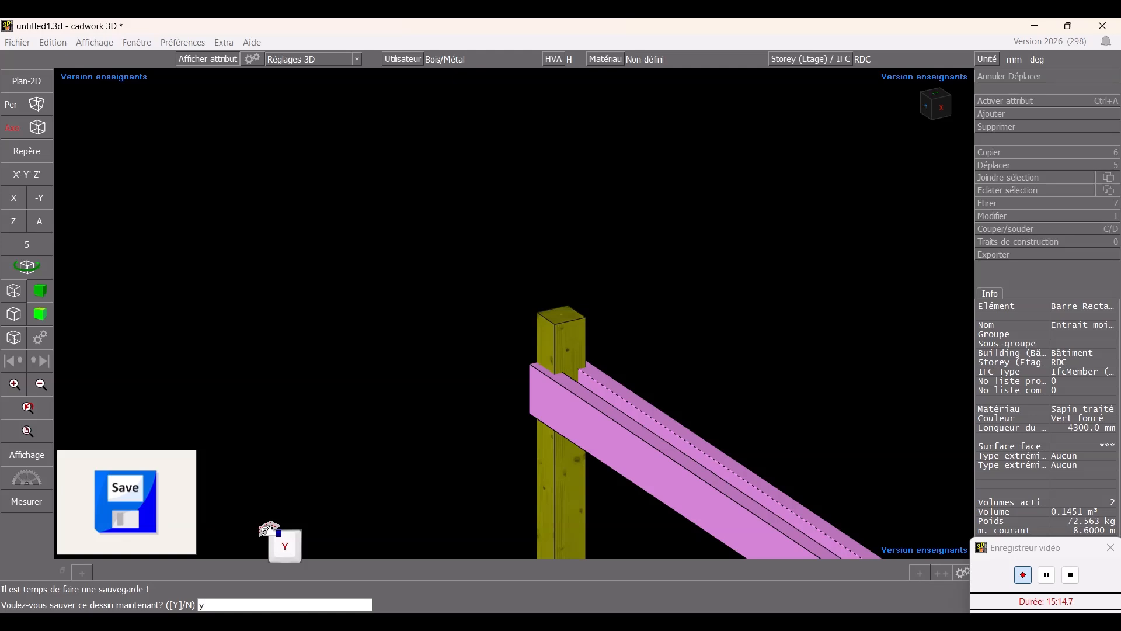
pyautogui.press('Return')
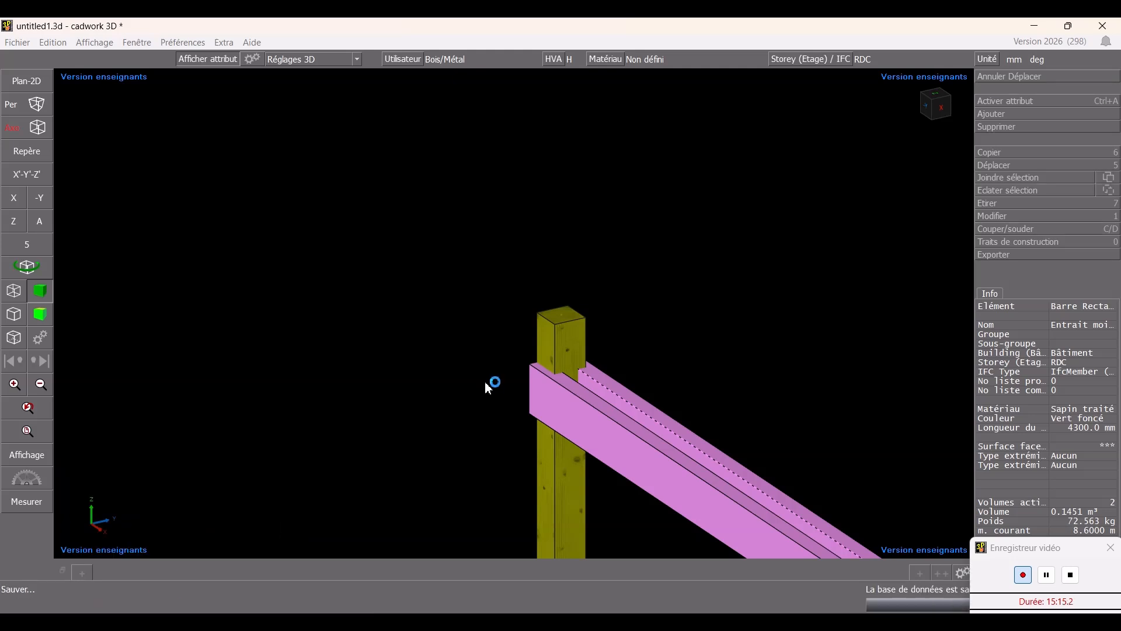
pyautogui.press('Return')
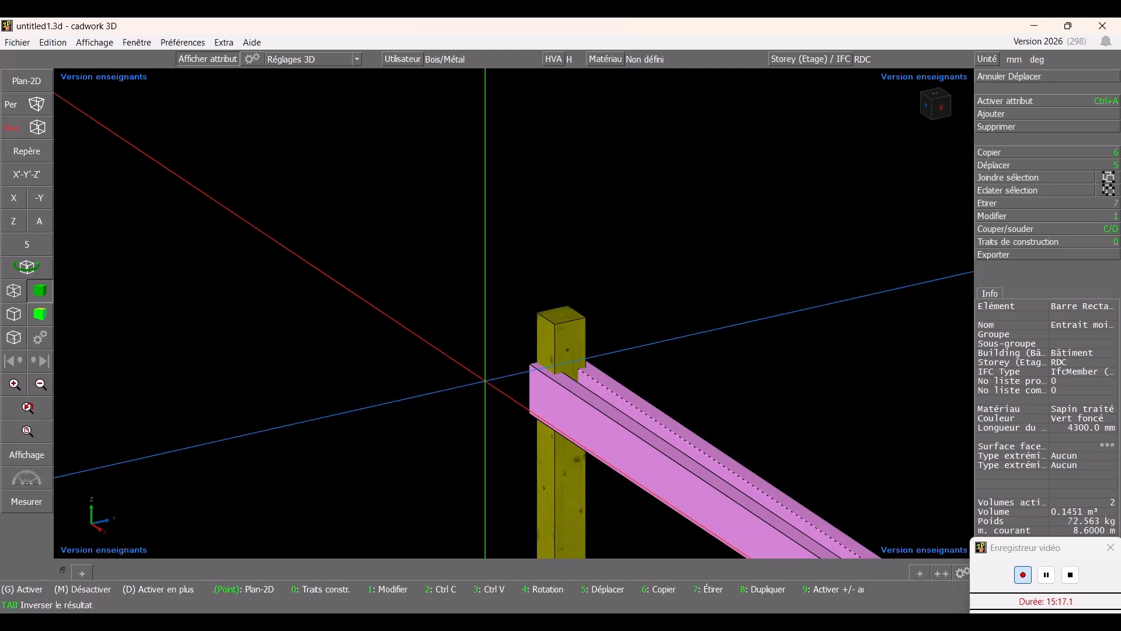
# - Orbit and zoom around the model to examine the Entrait moisé beams at the column tops
pyautogui.scroll(-2, 424, 275)
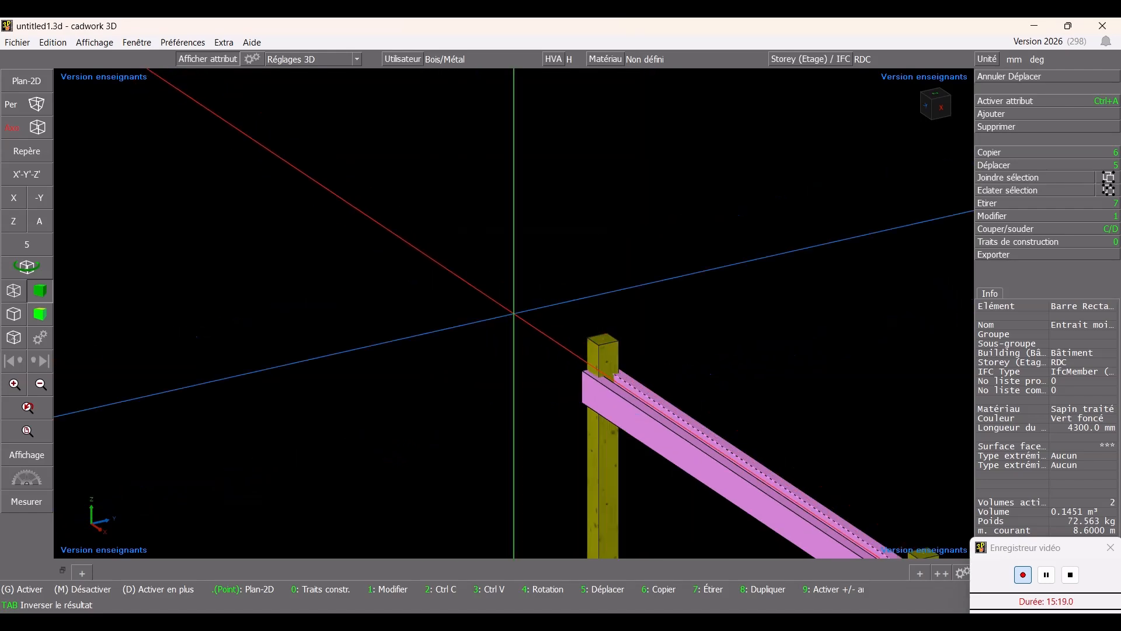
pyautogui.scroll(-4, 514, 313)
pyautogui.moveTo(498, 314); pyautogui.dragTo(584, 313, button='middle')
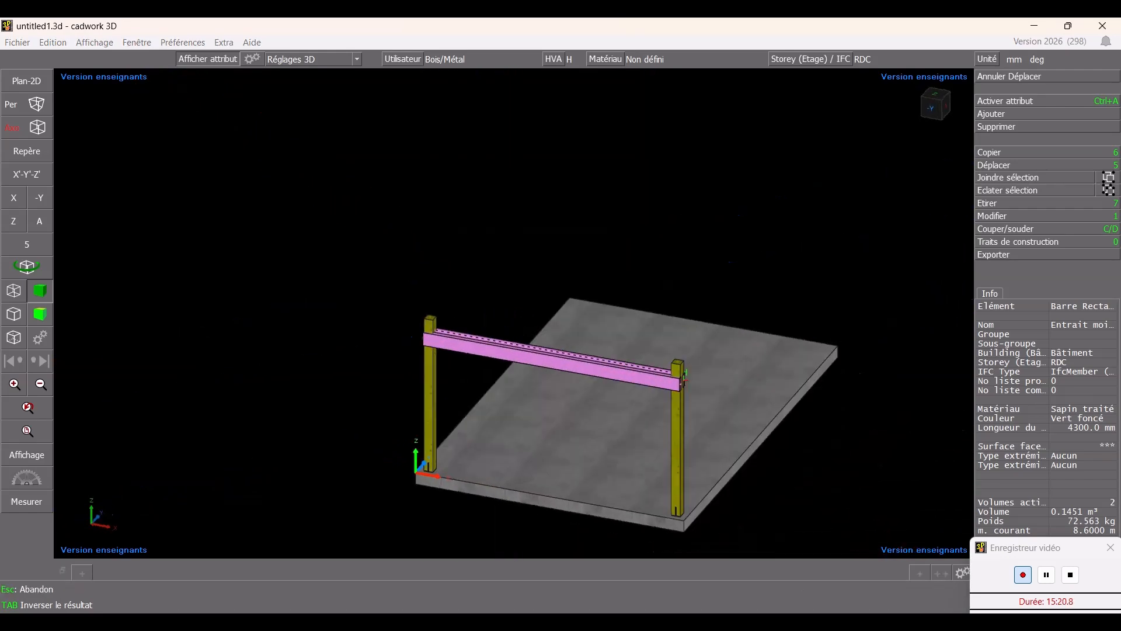
pyautogui.keyDown('ctrl'); pyautogui.moveTo(411, 315); pyautogui.dragTo(503, 317); pyautogui.keyUp('ctrl')
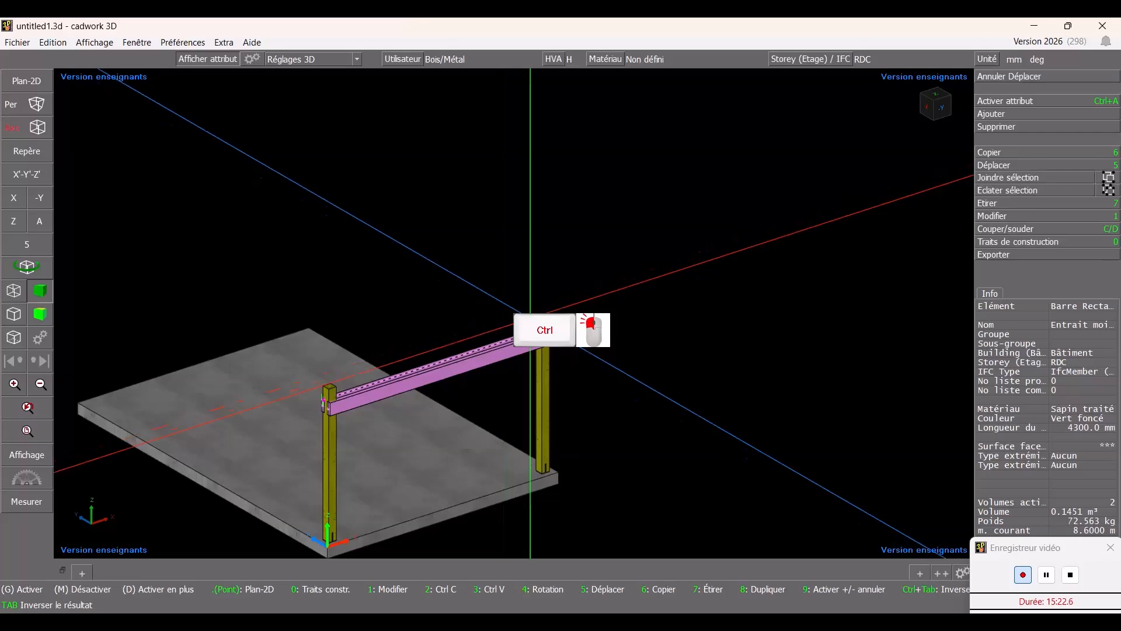
pyautogui.scroll(4, 519, 327)
pyautogui.scroll(-4, 482, 332)
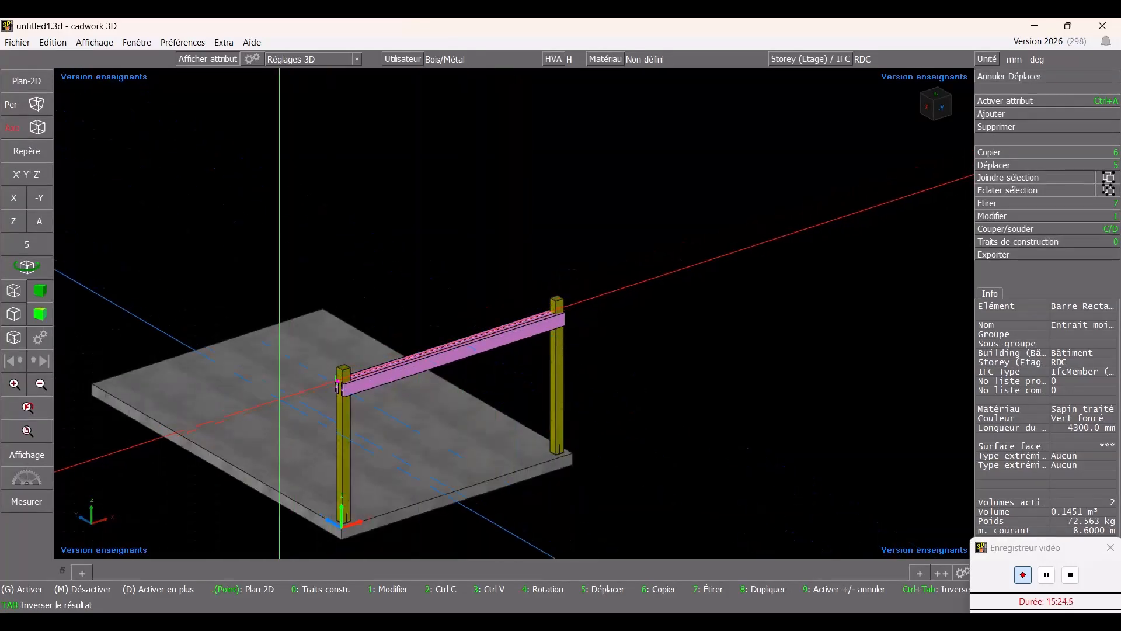
pyautogui.scroll(4, 526, 327)
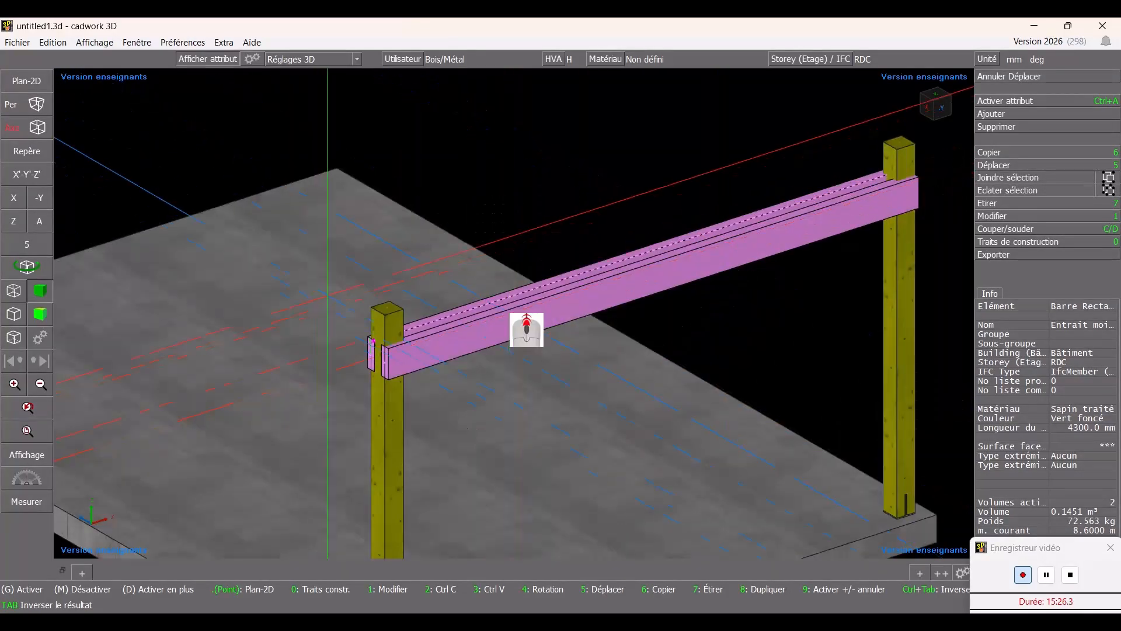
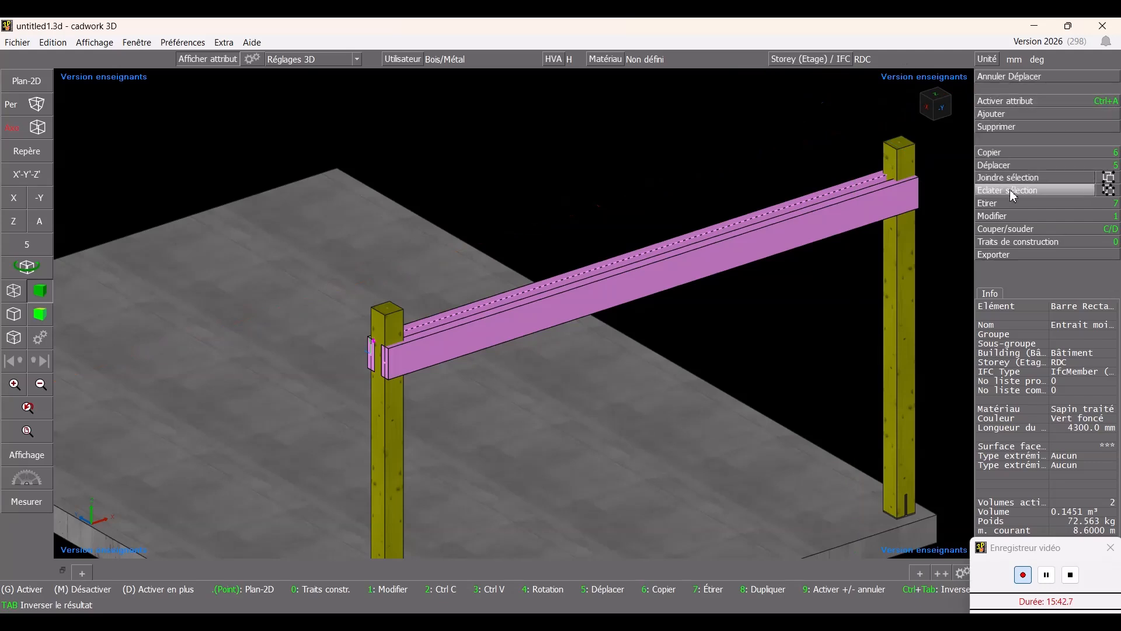
# - Notch both columns with the Entrait moisé beams, using the beams as the hard active elements
pyautogui.click(1008, 228)
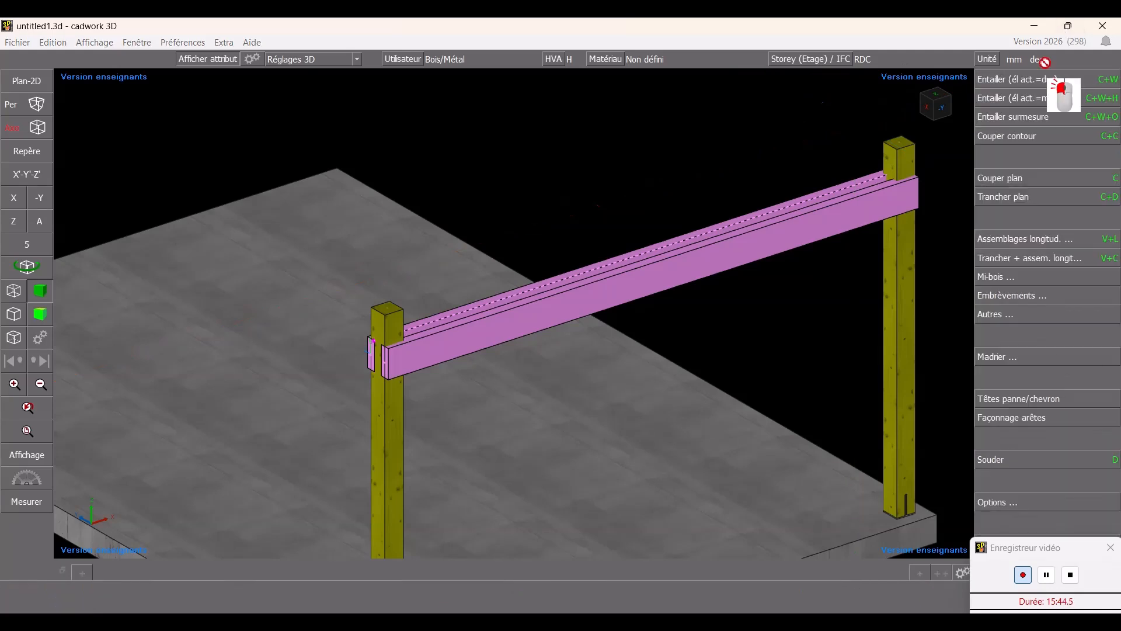
pyautogui.moveTo(1025, 80)
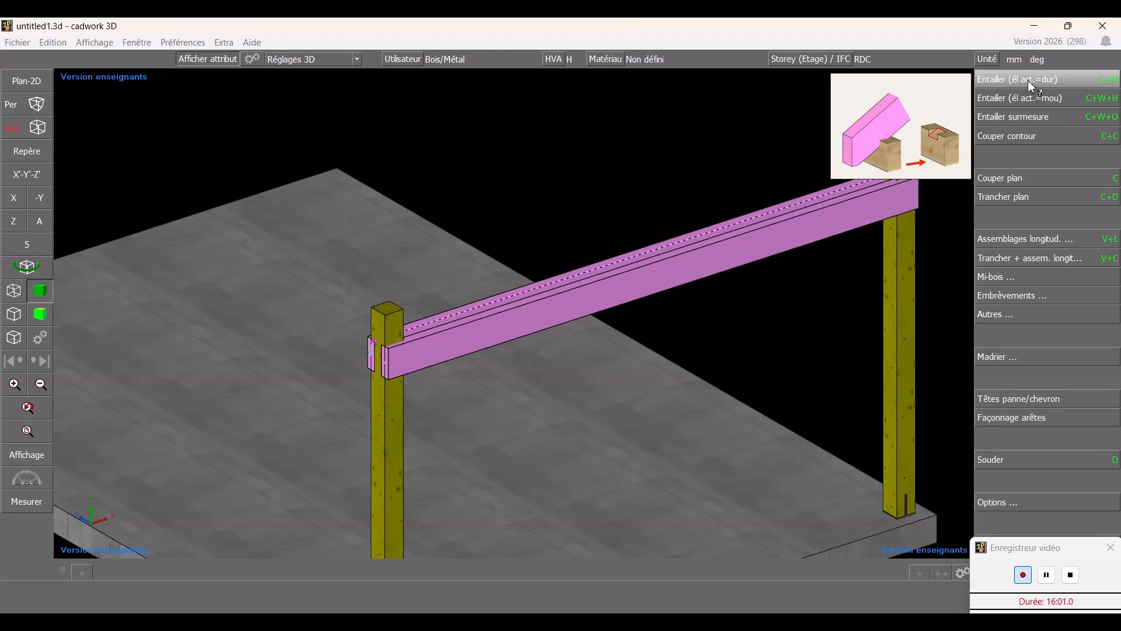
pyautogui.click(1028, 79)
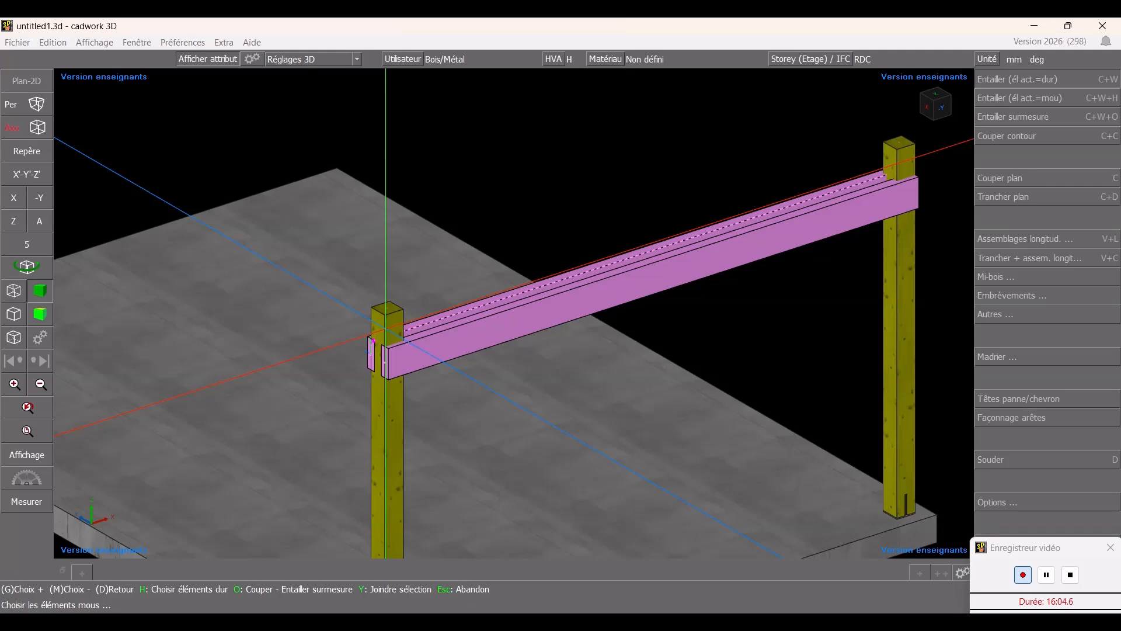
pyautogui.click(385, 329)
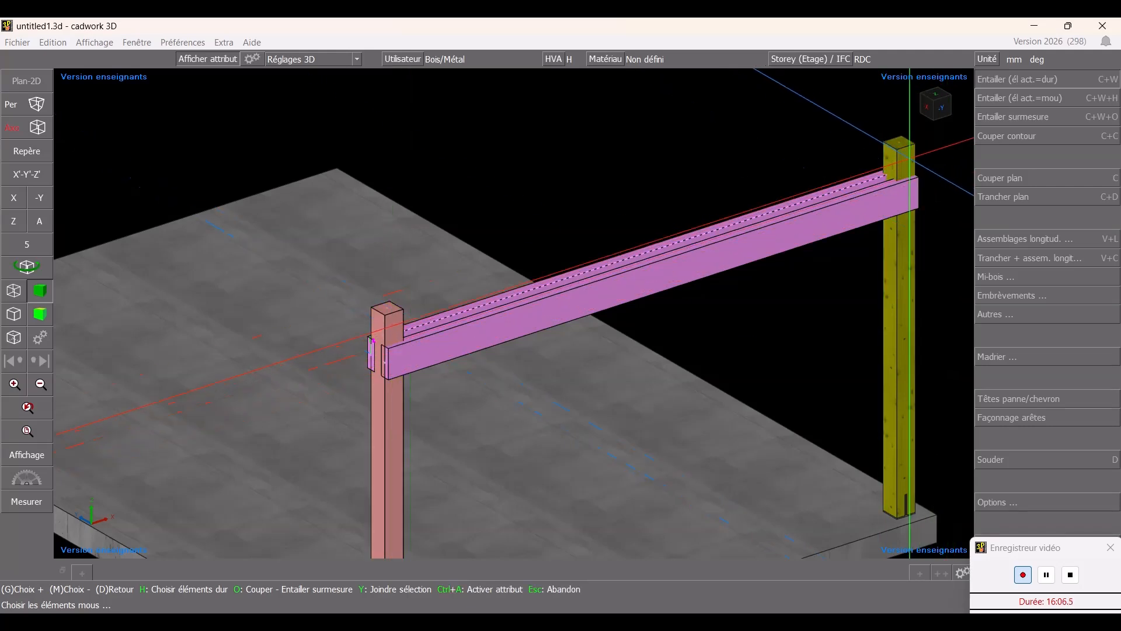
pyautogui.click(909, 160)
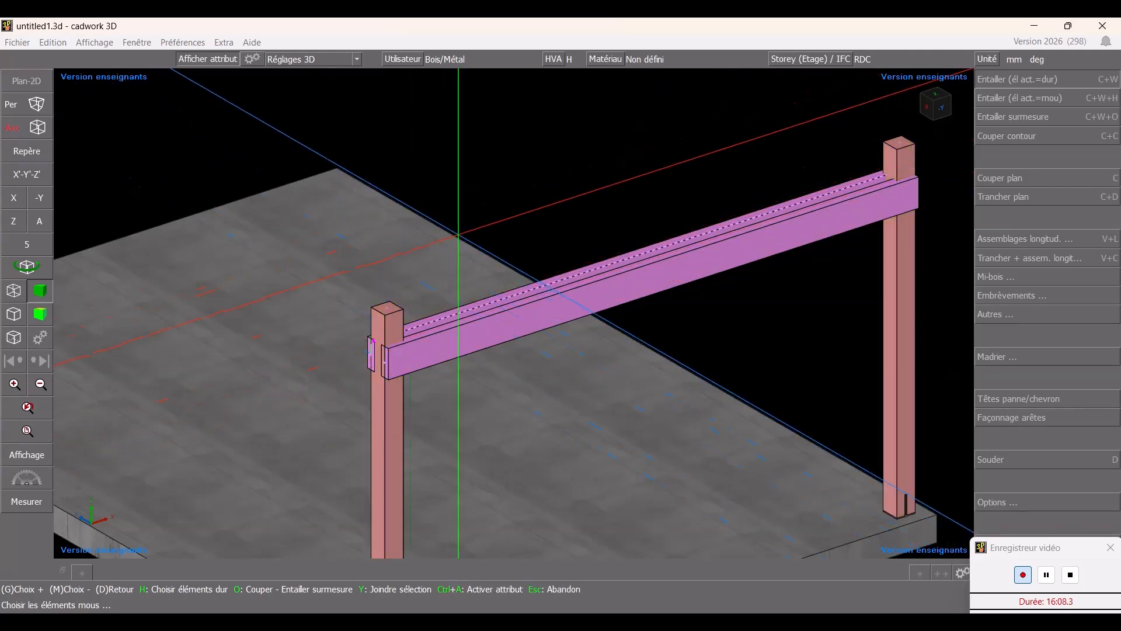
pyautogui.rightClick(528, 324)
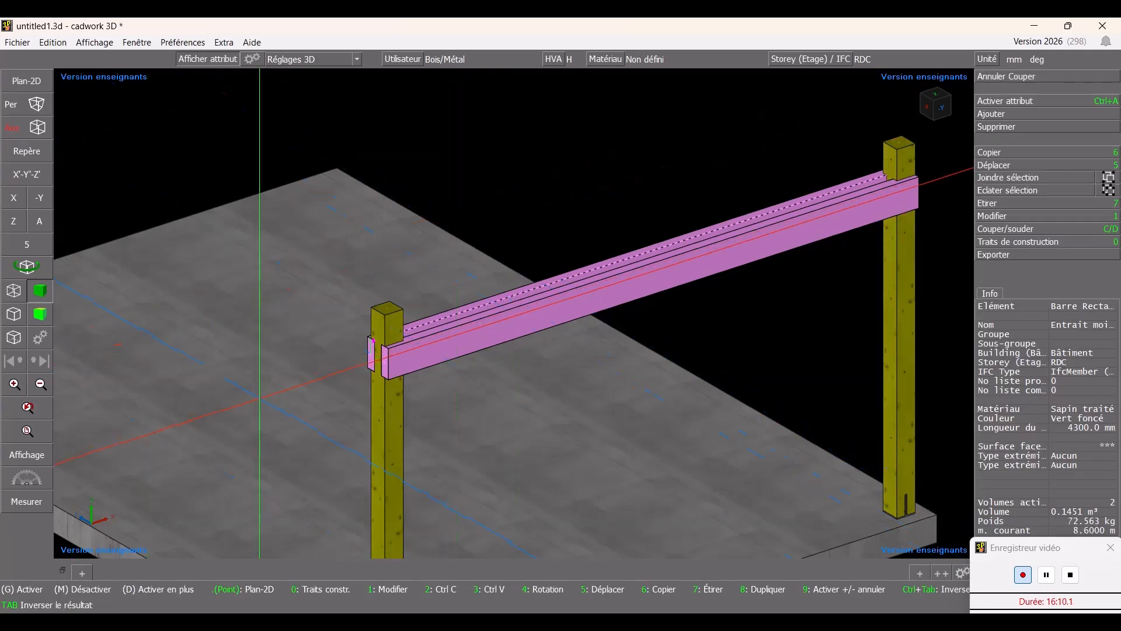
# - Temporarily hide the front Entrait moisé beam to inspect the notches cut into the columns, then show everything again
pyautogui.middleClick(365, 374)
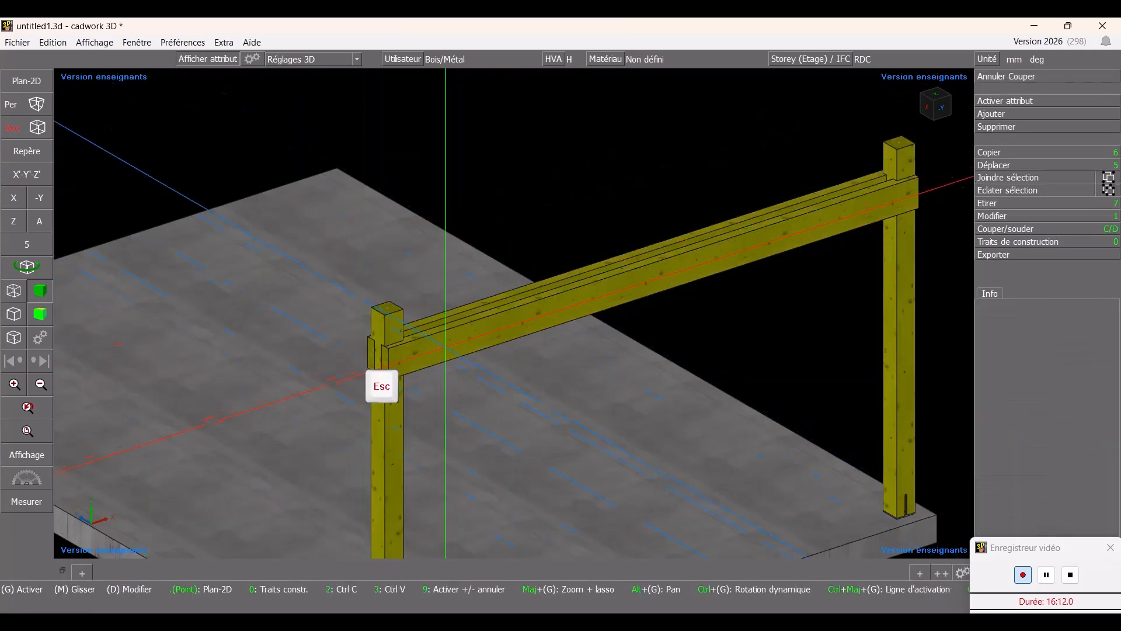
pyautogui.click(448, 350)
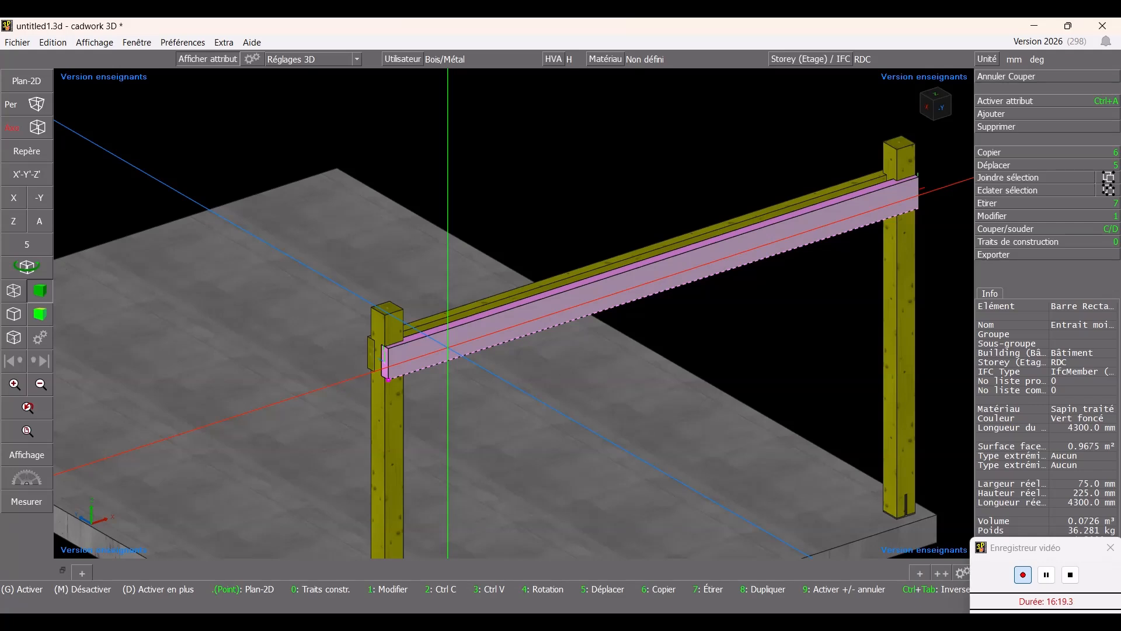
pyautogui.press('-')
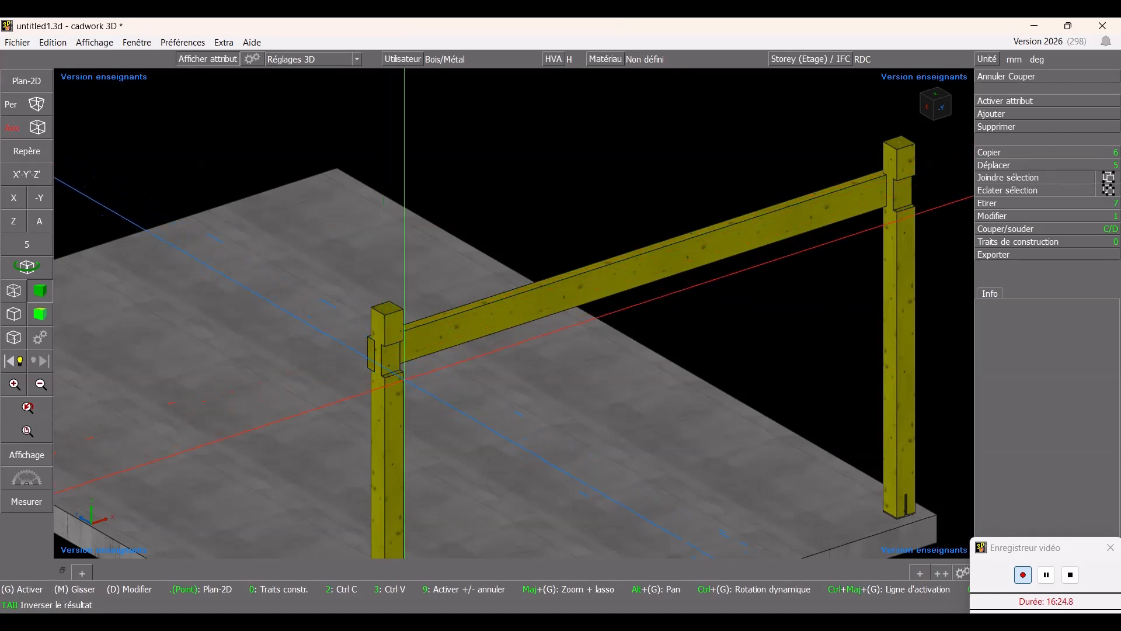
pyautogui.press('j')
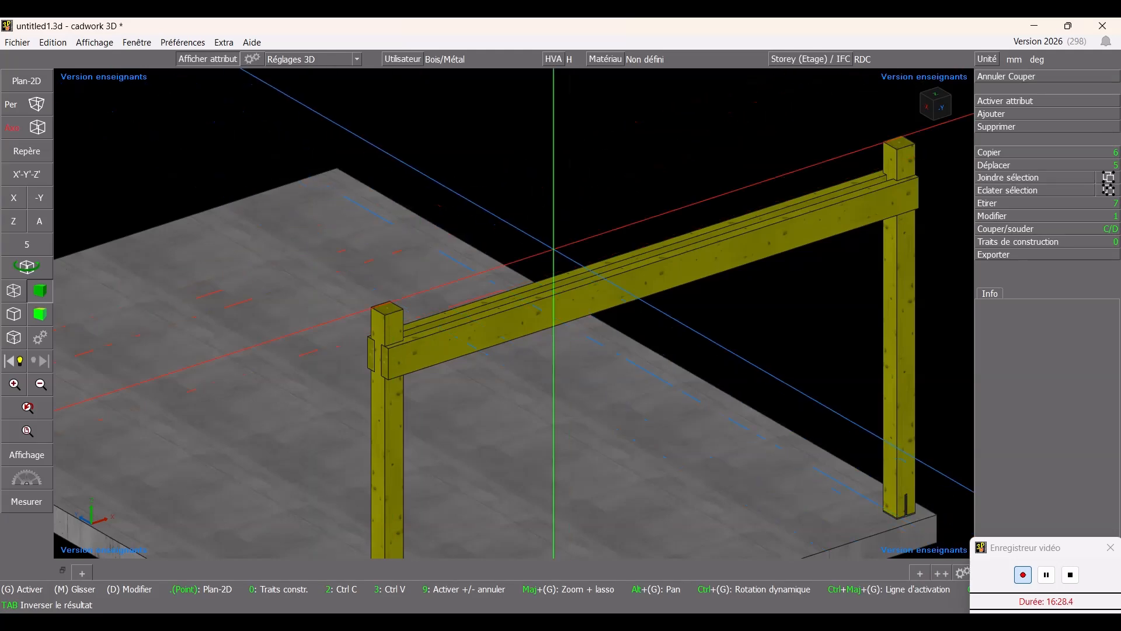
pyautogui.press('Escape')
pyautogui.press('Escape')
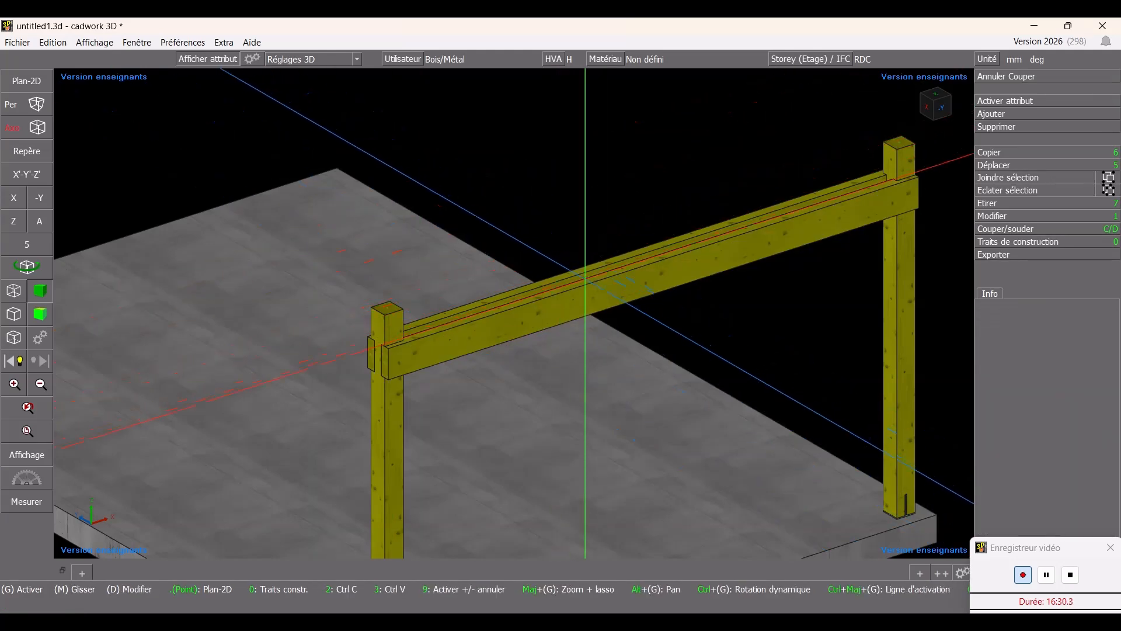
# - Select both columns and set the 2D working plane on the front face of the left column
pyautogui.keyDown('ctrl'); pyautogui.moveTo(585, 287); pyautogui.dragTo(411, 432); pyautogui.keyUp('ctrl')
pyautogui.scroll(2, 307, 411)
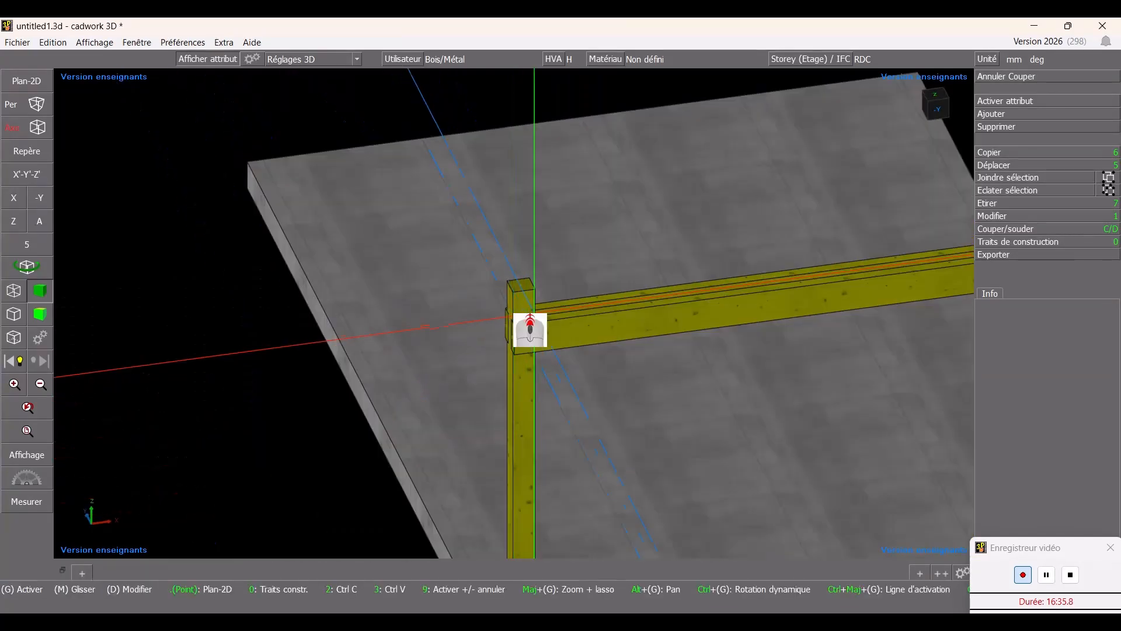
pyautogui.scroll(-2, 449, 251)
pyautogui.keyDown('ctrl'); pyautogui.moveTo(714, 350); pyautogui.dragTo(753, 362); pyautogui.keyUp('ctrl')
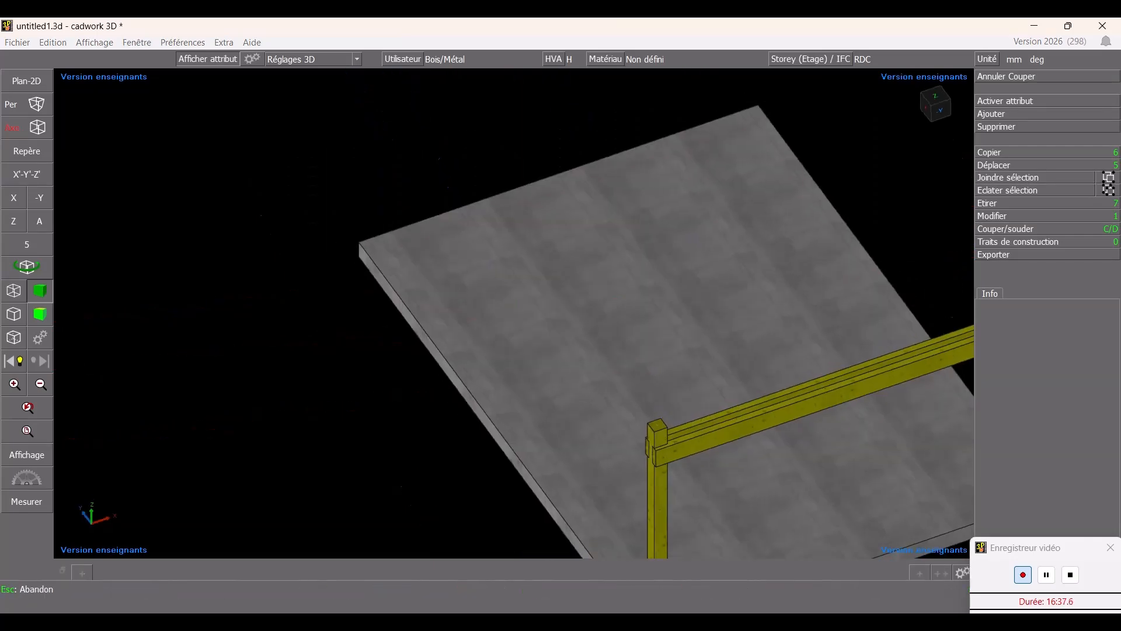
pyautogui.scroll(-5, 528, 328)
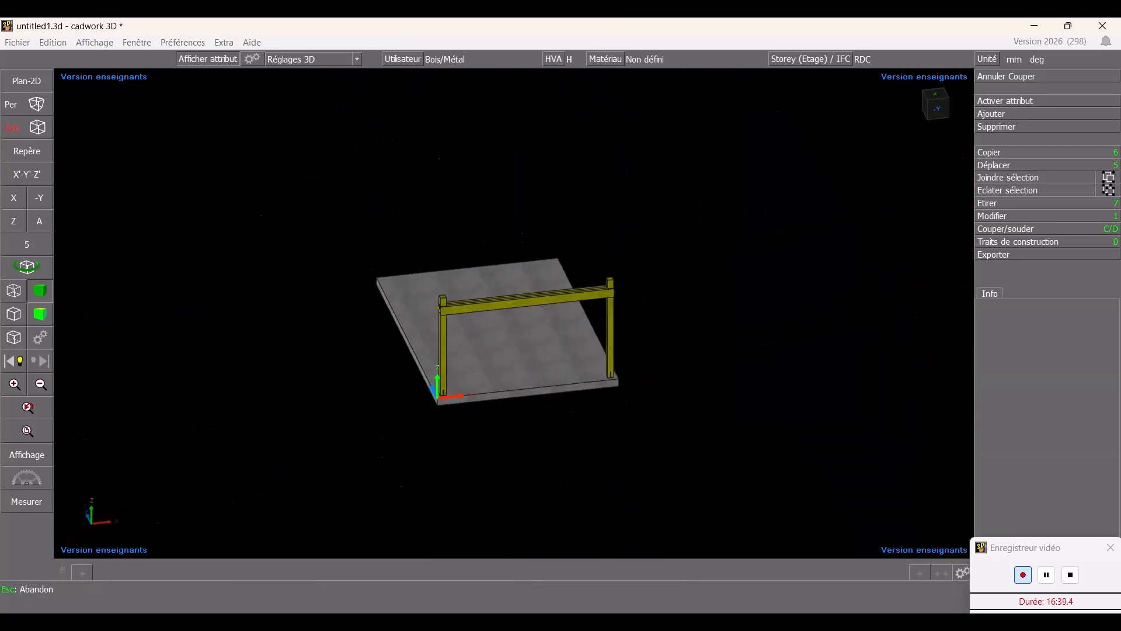
pyautogui.keyDown('ctrl'); pyautogui.moveTo(648, 373); pyautogui.dragTo(599, 330); pyautogui.keyUp('ctrl')
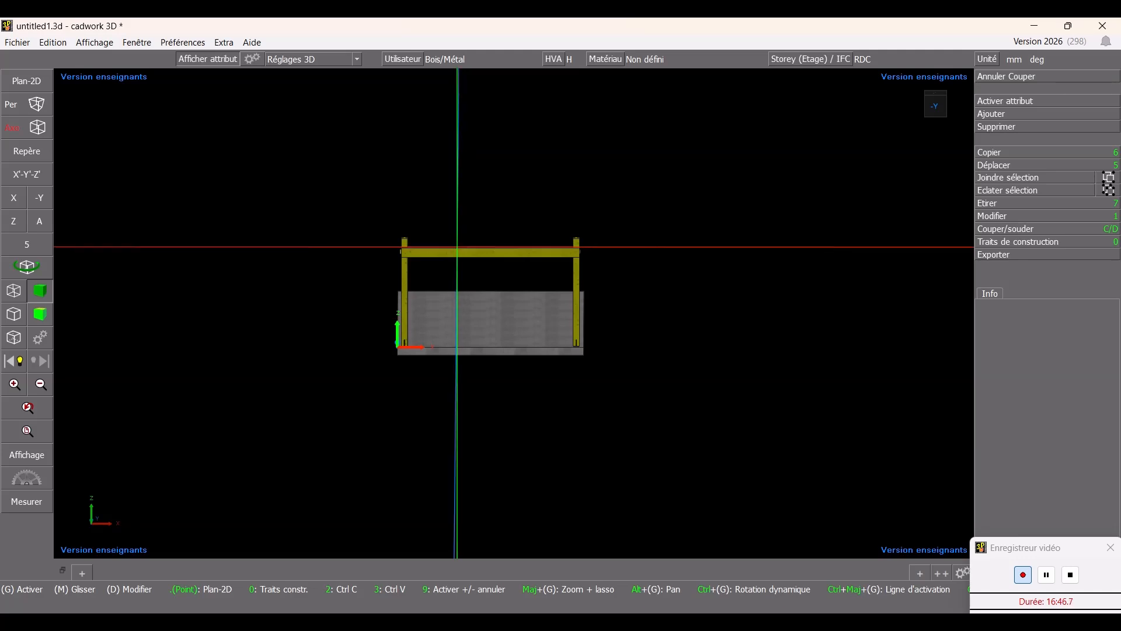
pyautogui.scroll(3, 458, 247)
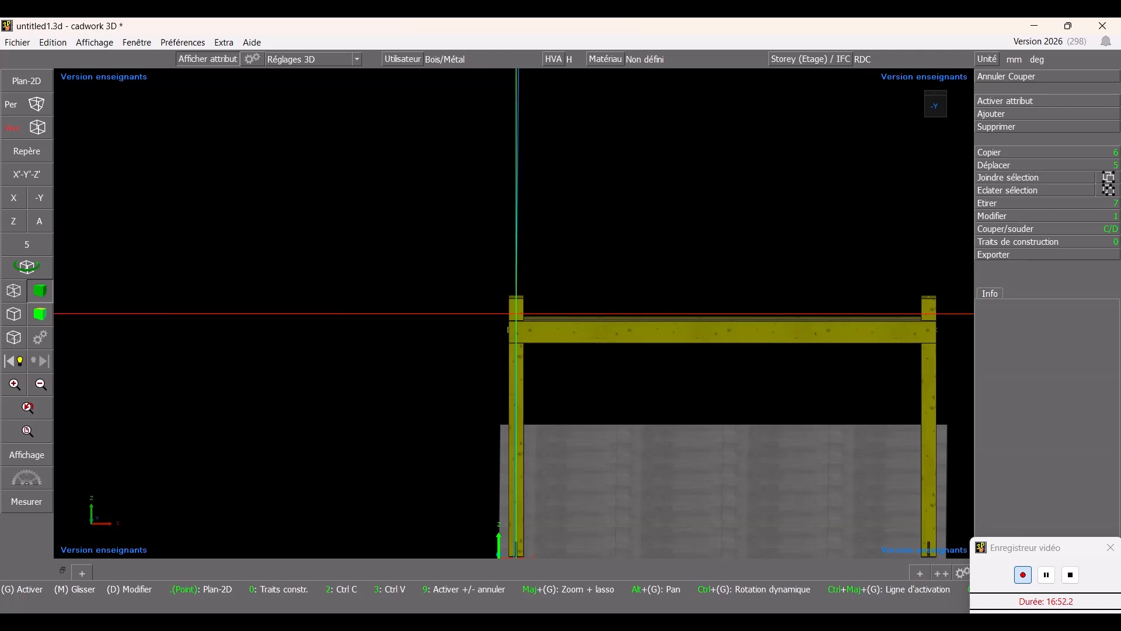
pyautogui.click(517, 313)
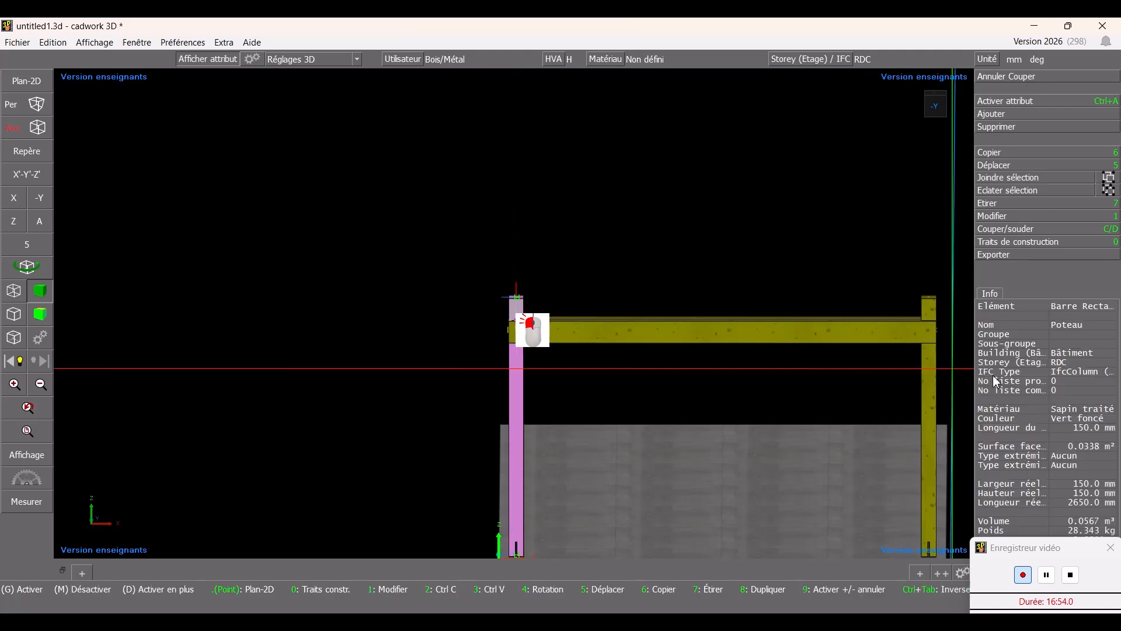
pyautogui.rightClick(935, 305)
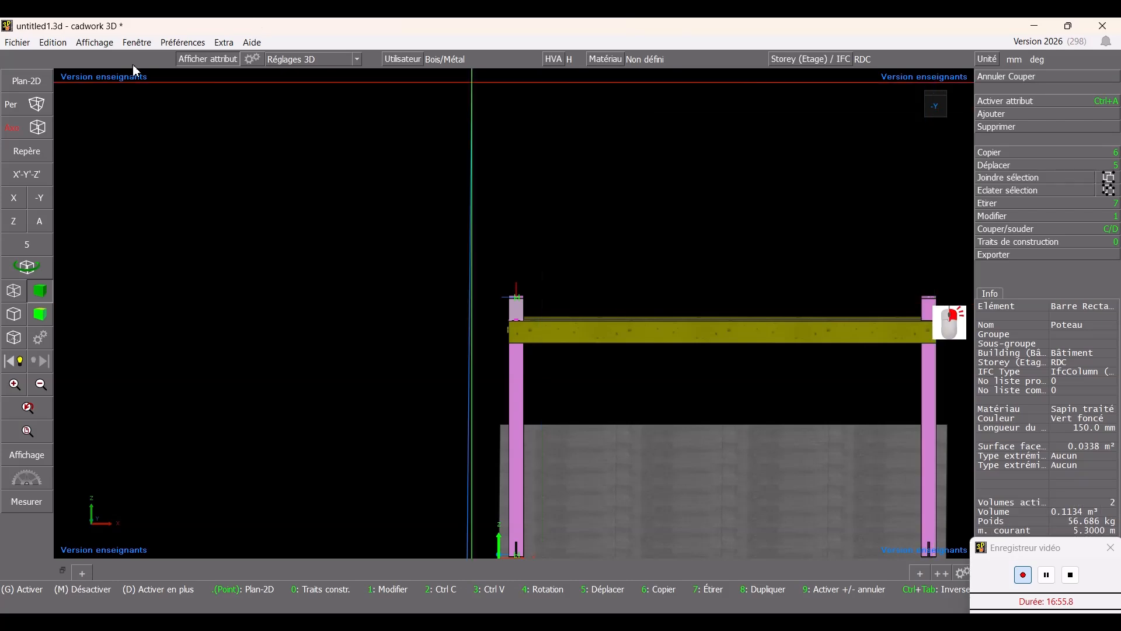
pyautogui.click(25, 84)
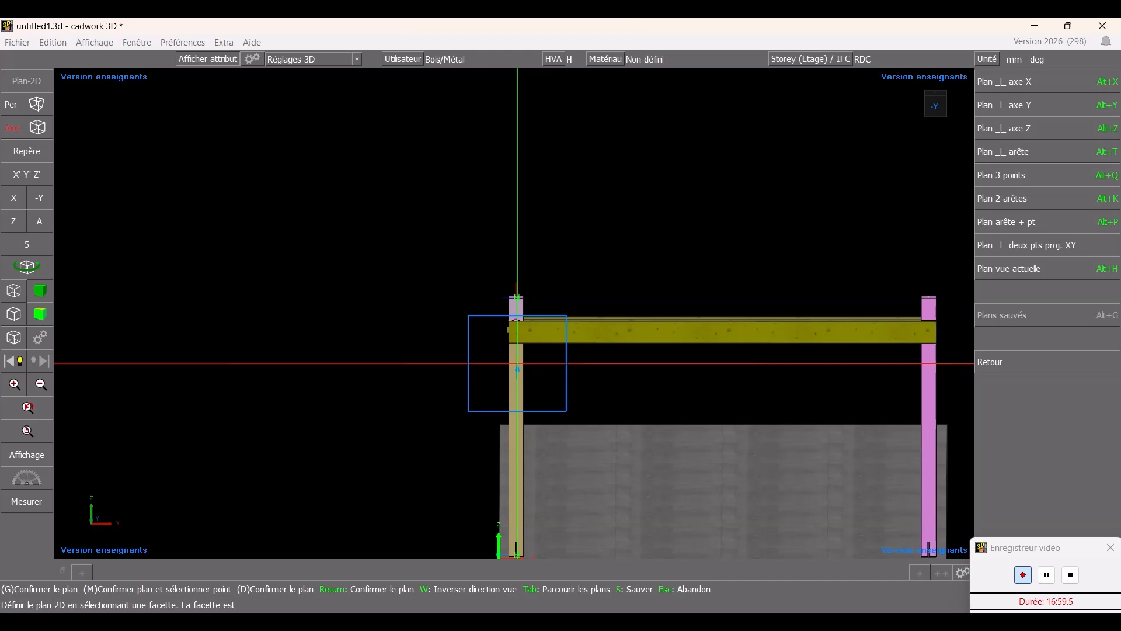
pyautogui.click(520, 363)
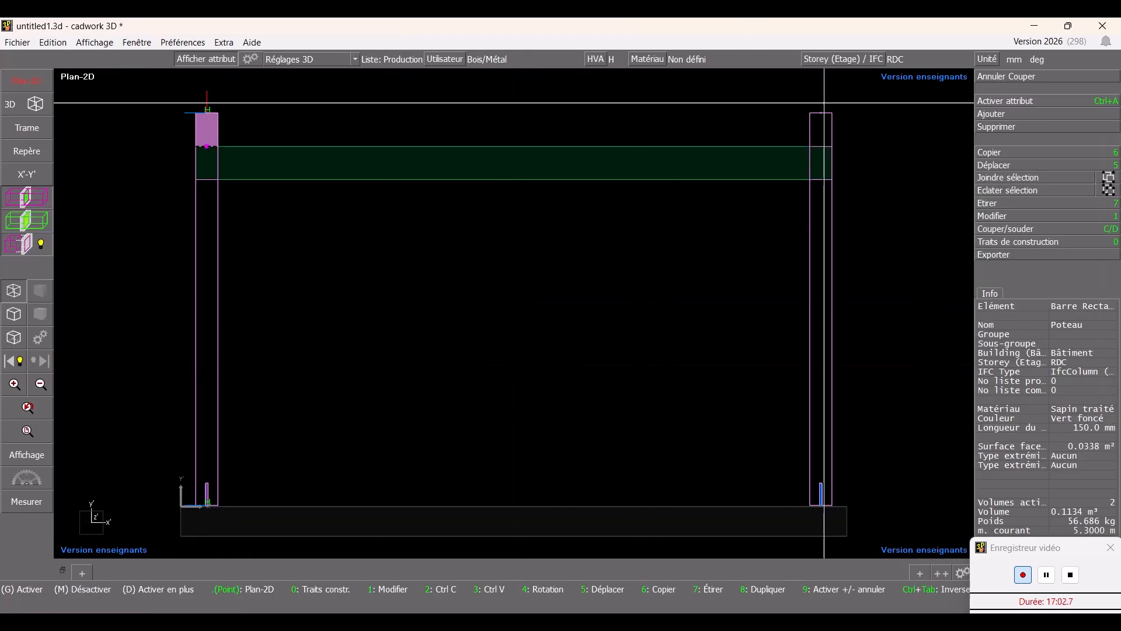
# - Draw a construction line parallel to the left column's edge at a distance of 2000 mm
pyautogui.press('Escape')
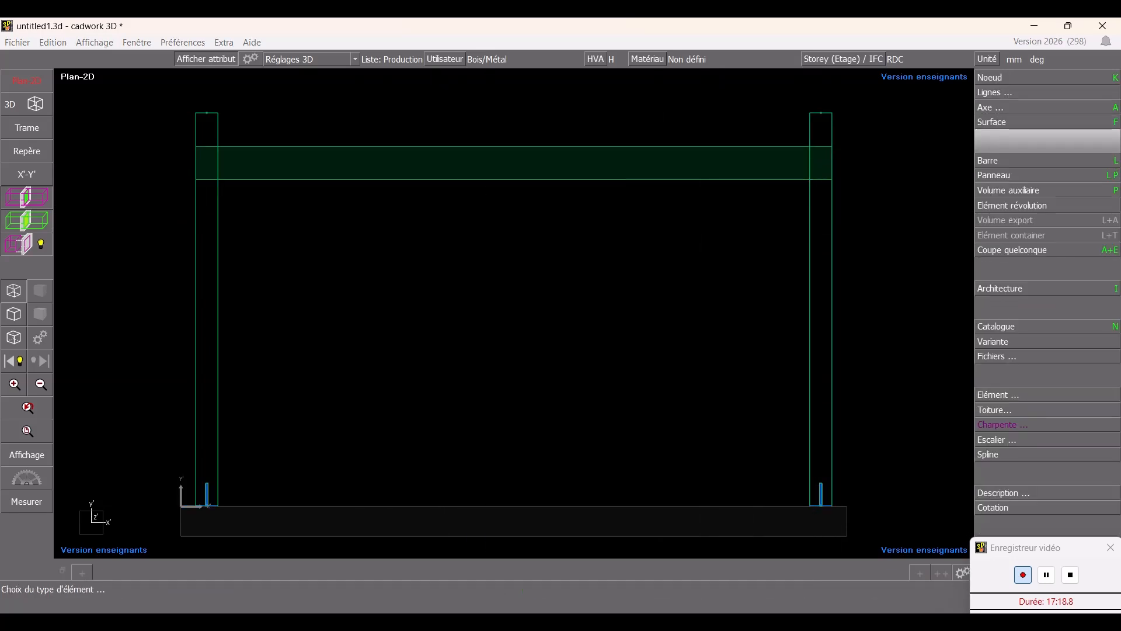
pyautogui.press('Escape')
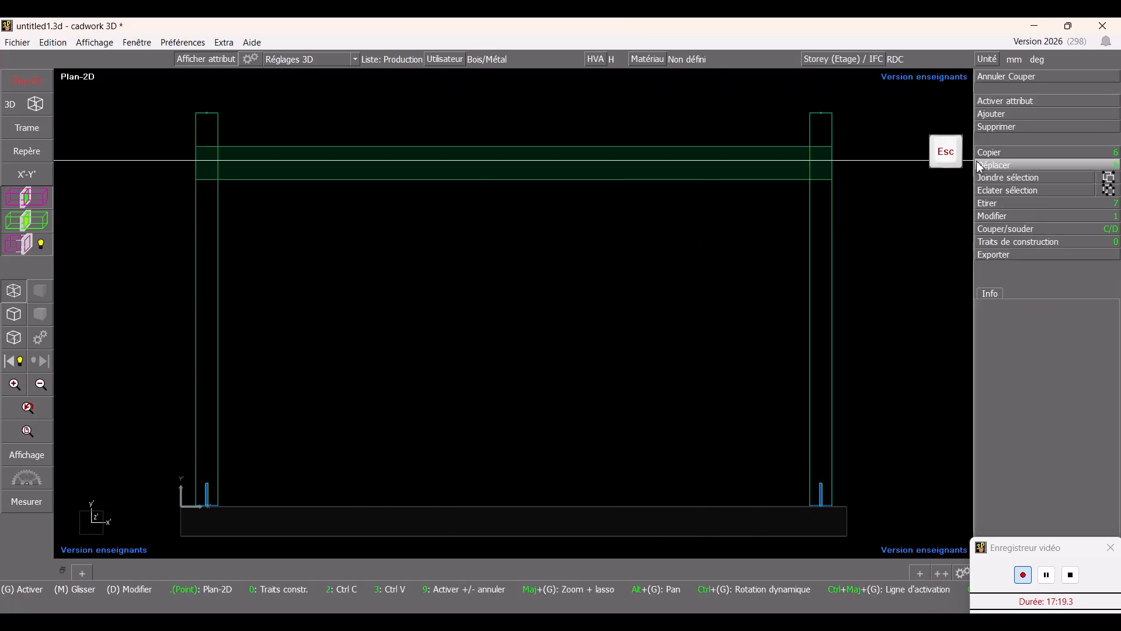
pyautogui.click(1023, 242)
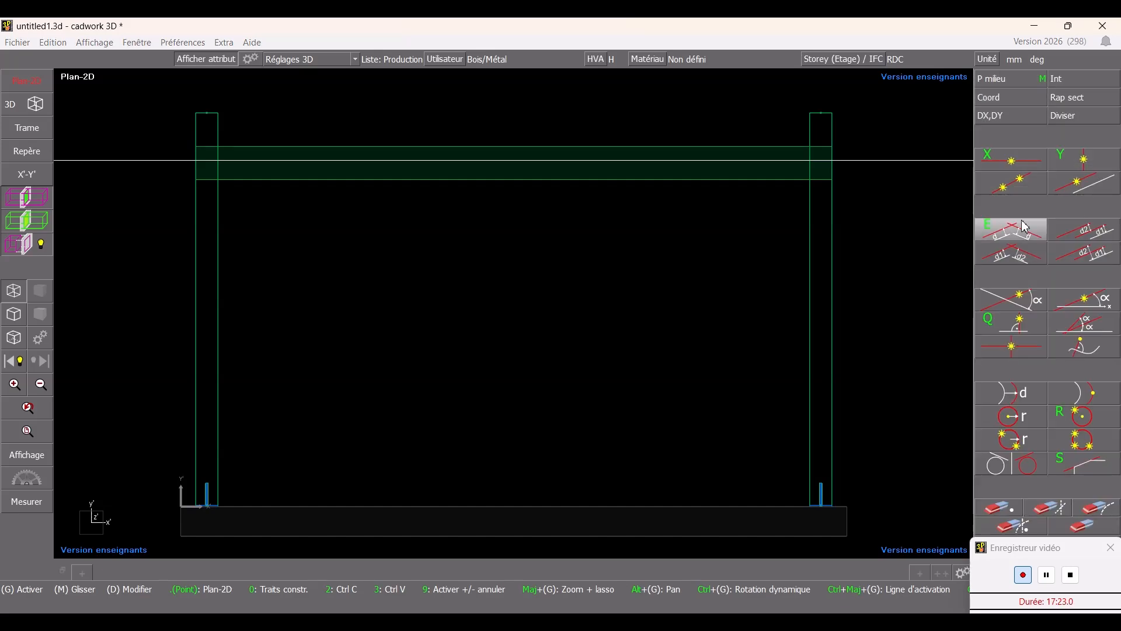
pyautogui.moveTo(1027, 226)
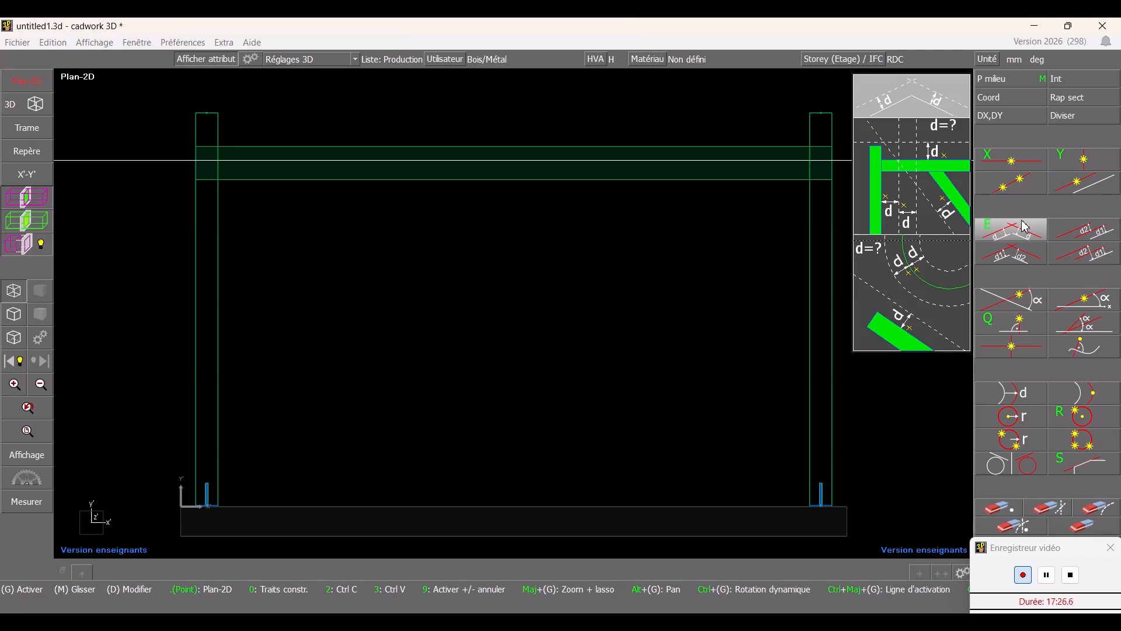
pyautogui.click(1026, 226)
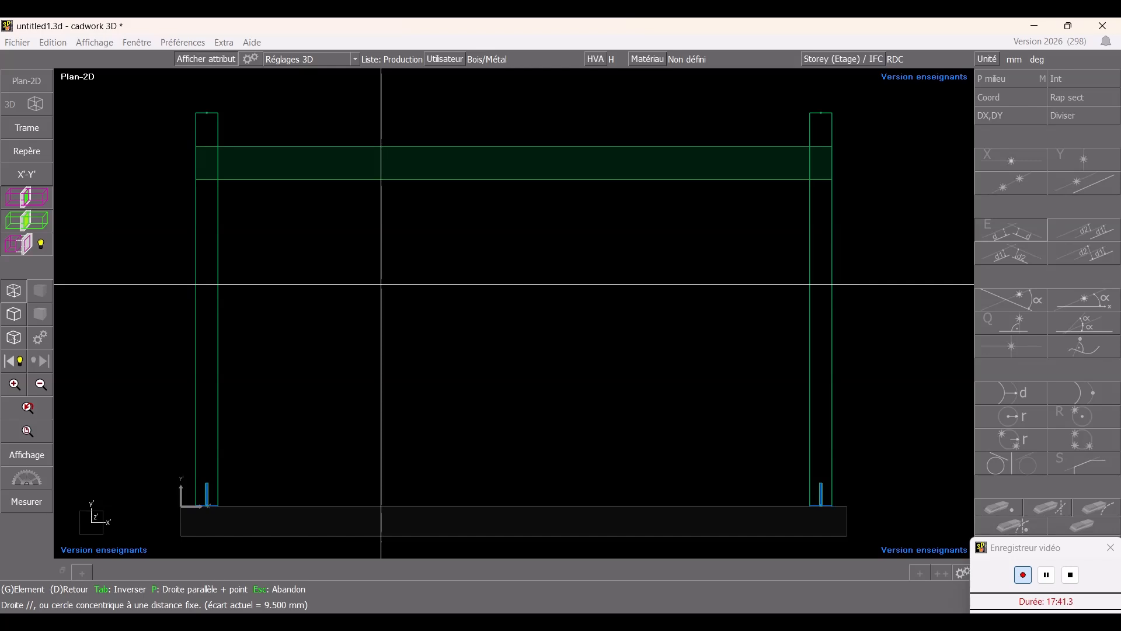
pyautogui.write('2000')
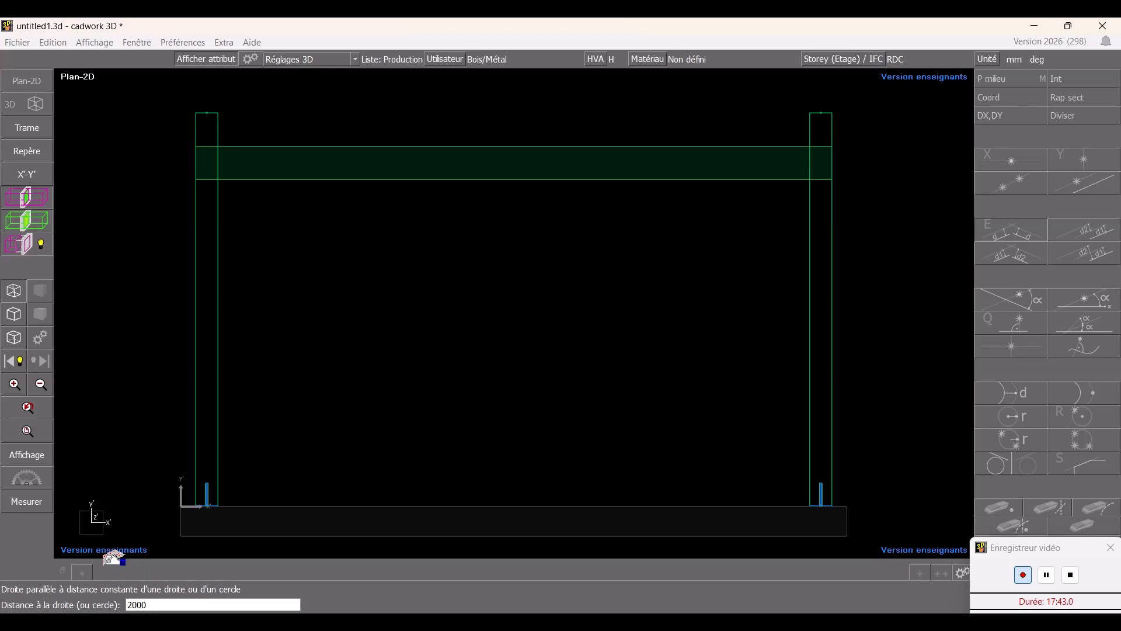
pyautogui.press('Return')
pyautogui.click(269, 252)
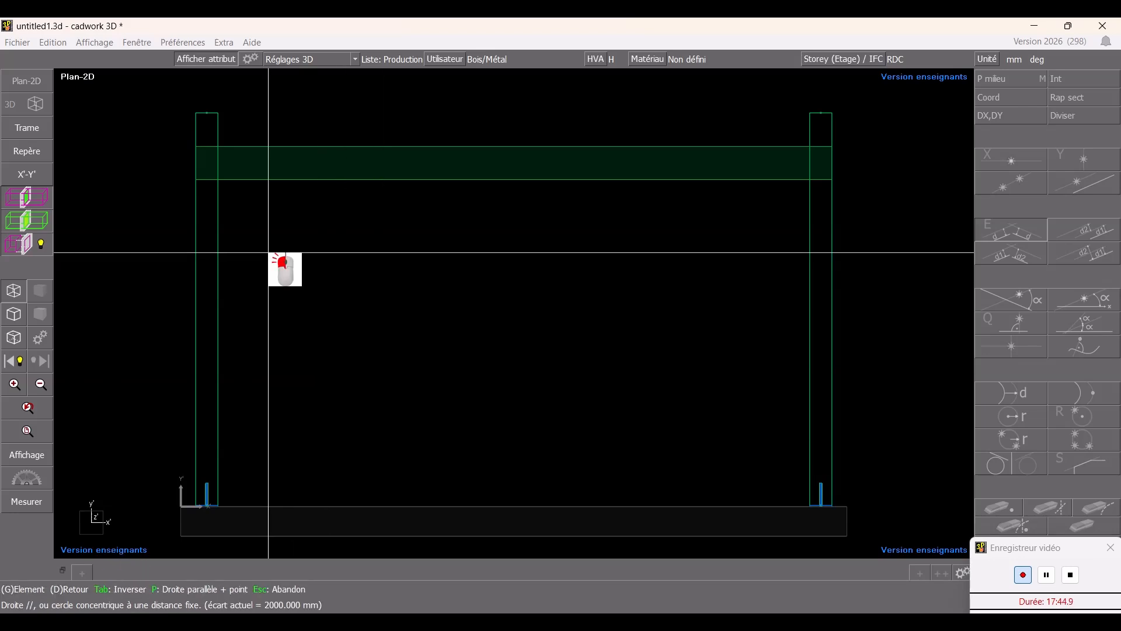
pyautogui.scroll(2, 297, 254)
pyautogui.scroll(-4, 514, 314)
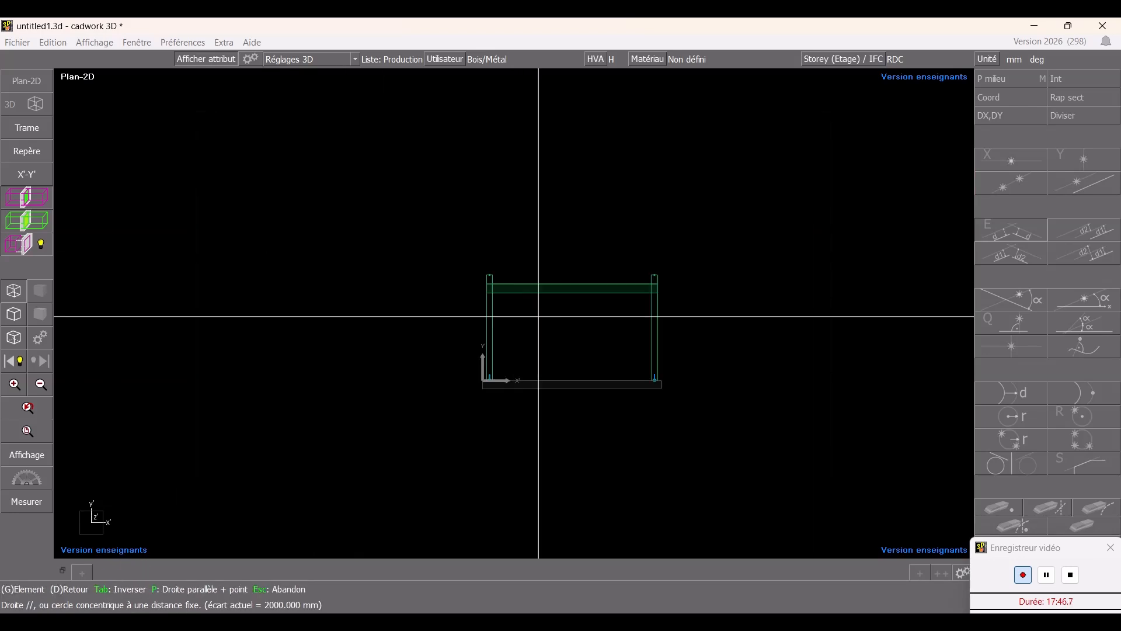
pyautogui.click(497, 310)
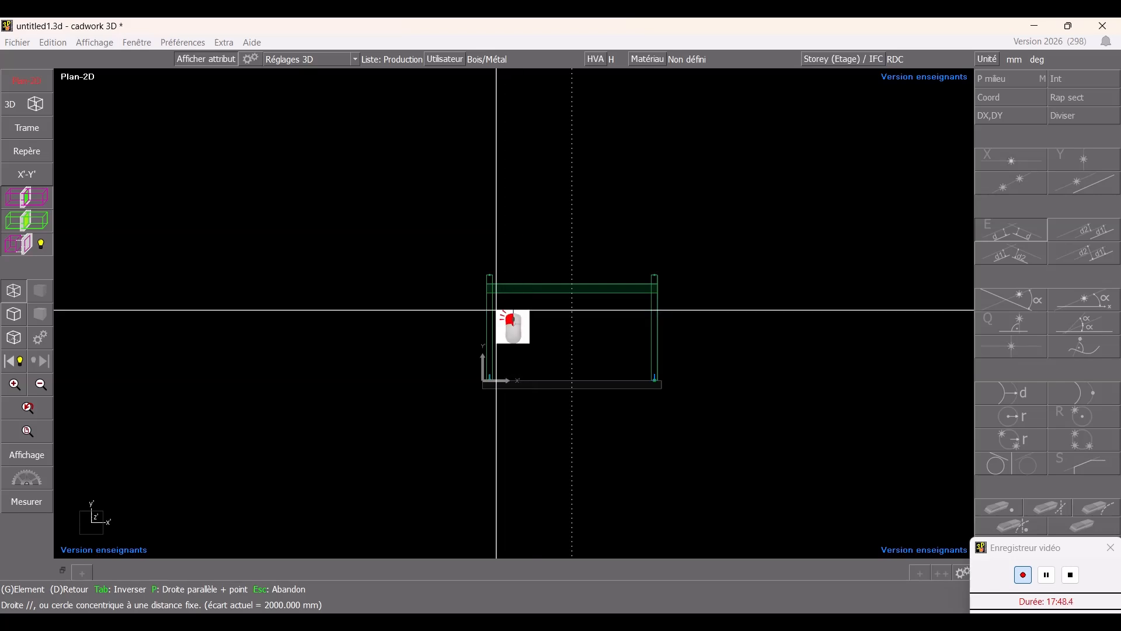
pyautogui.scroll(4, 513, 315)
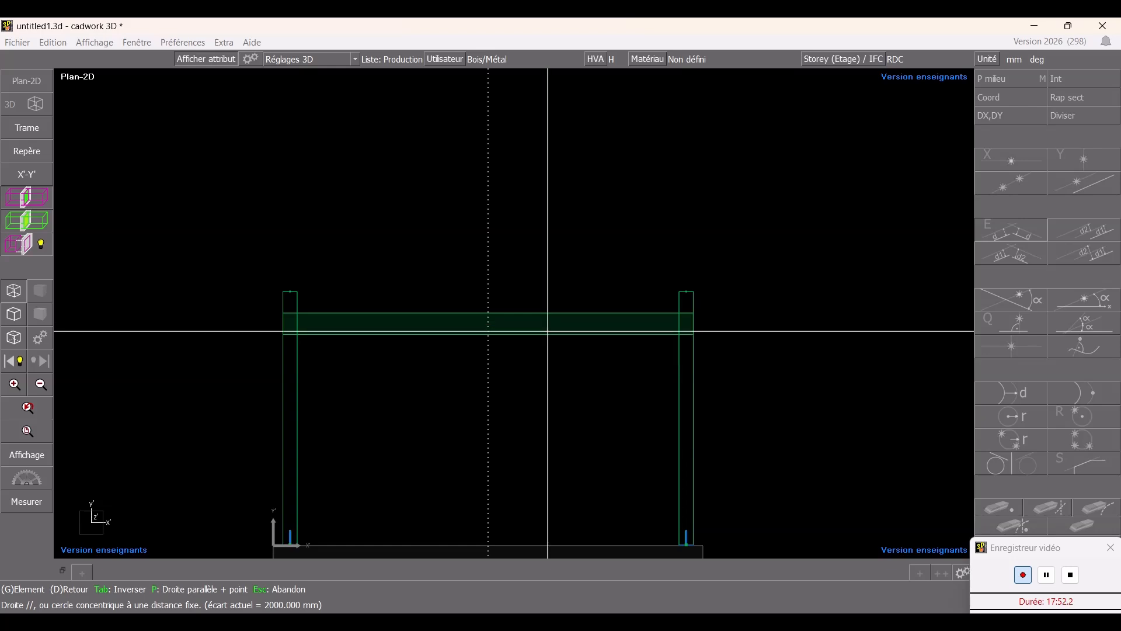
pyautogui.press('Escape')
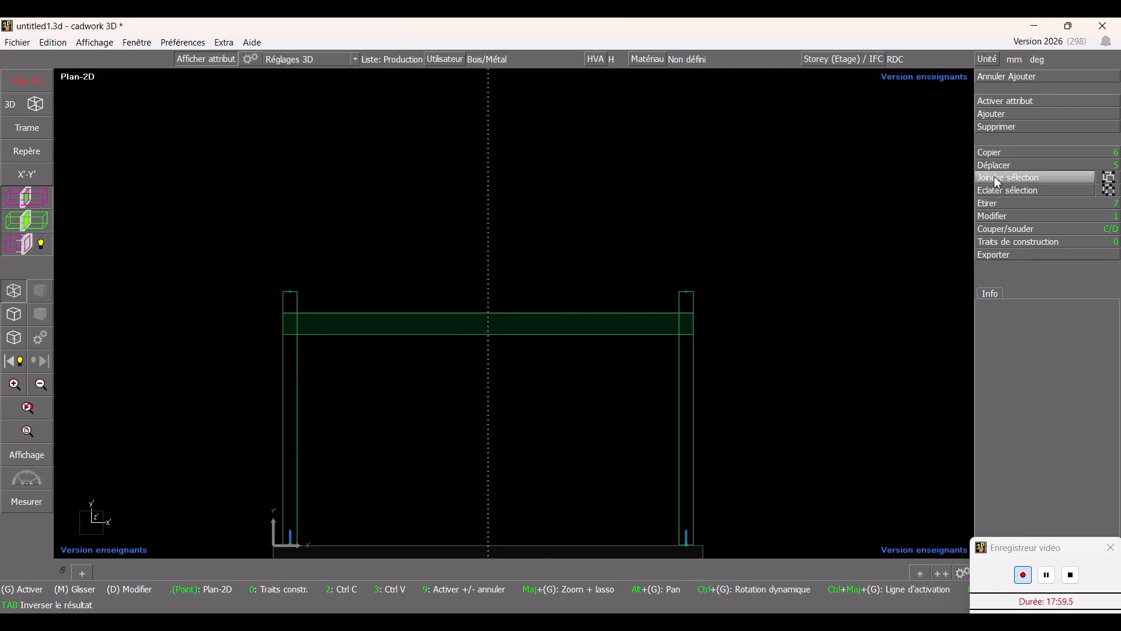
# - Draw a construction line parallel to the beam's lower edge at a distance of 250 mm
pyautogui.click(1003, 237)
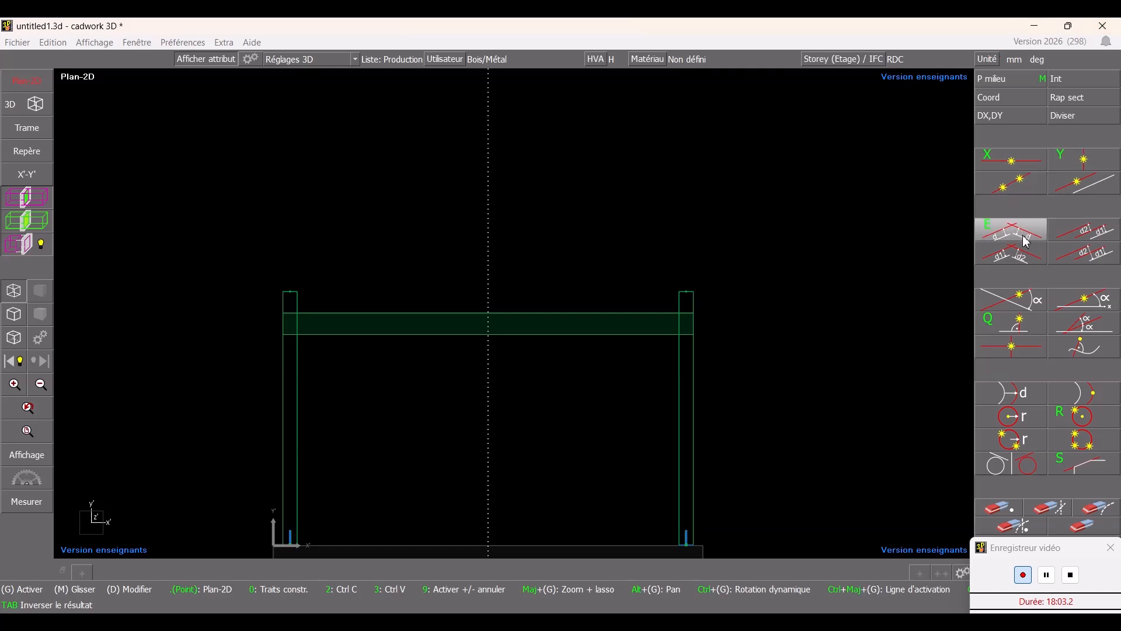
pyautogui.click(1029, 242)
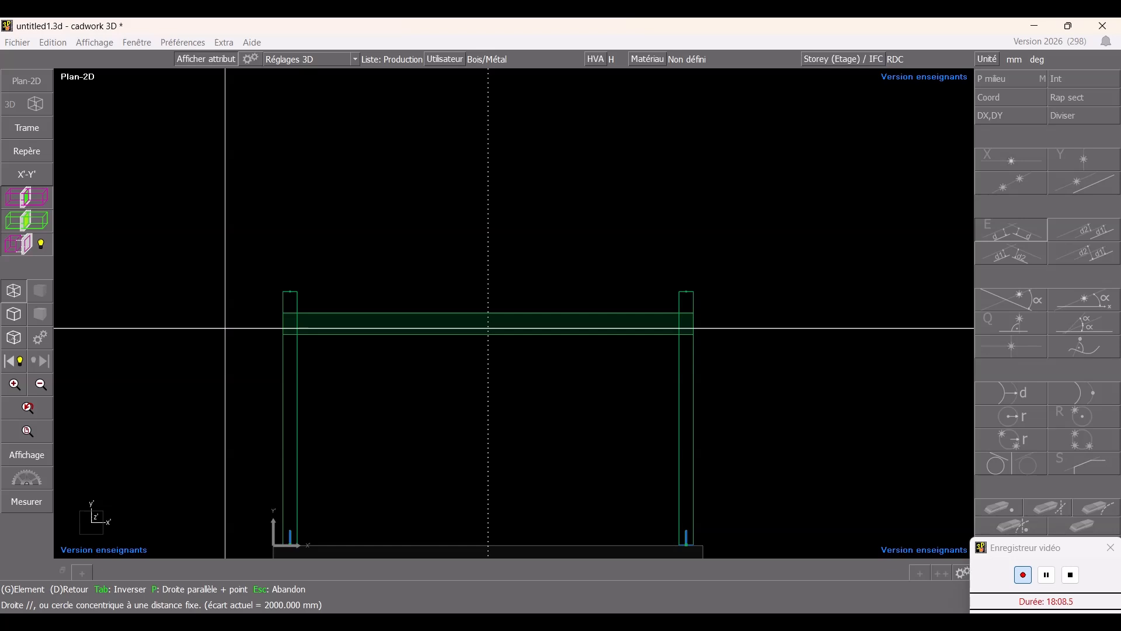
pyautogui.write('250')
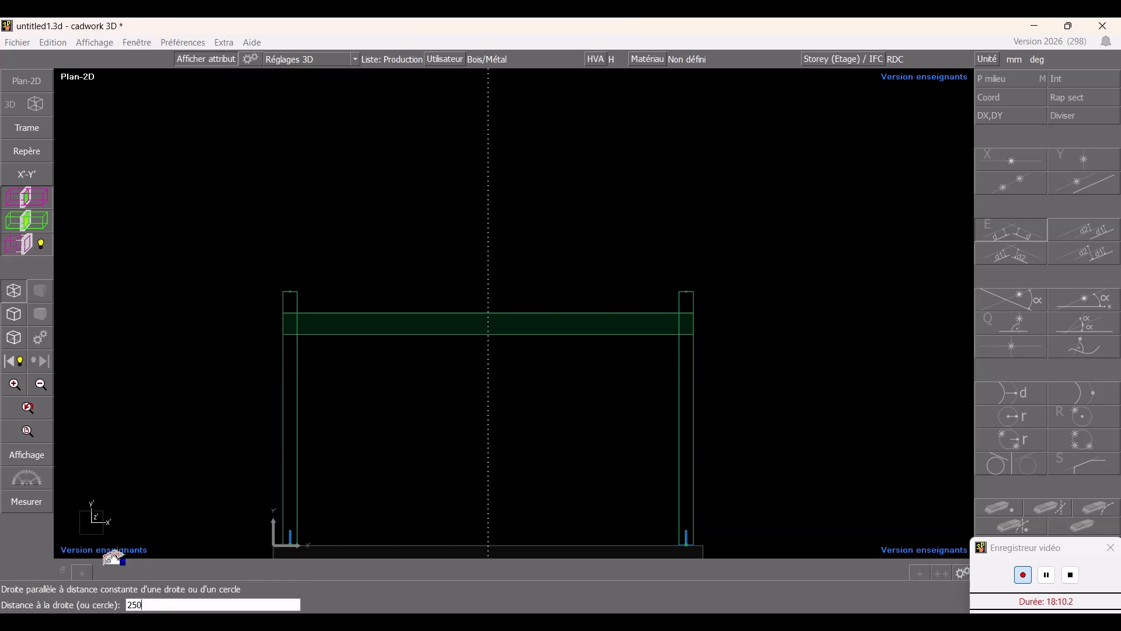
pyautogui.press('Return')
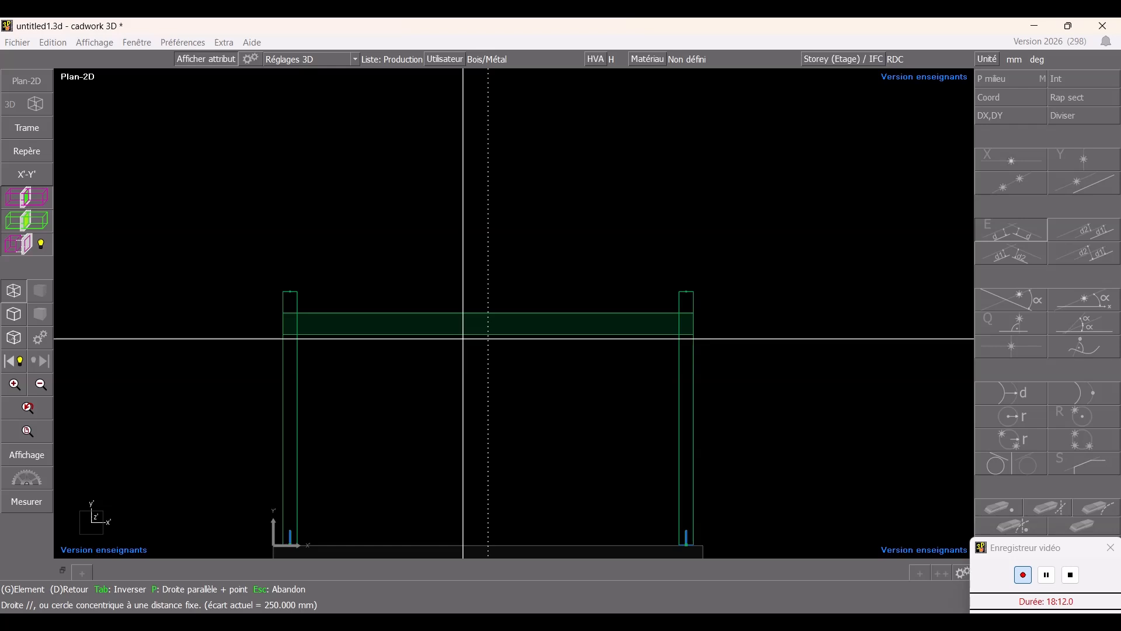
pyautogui.click(463, 337)
pyautogui.click(514, 314)
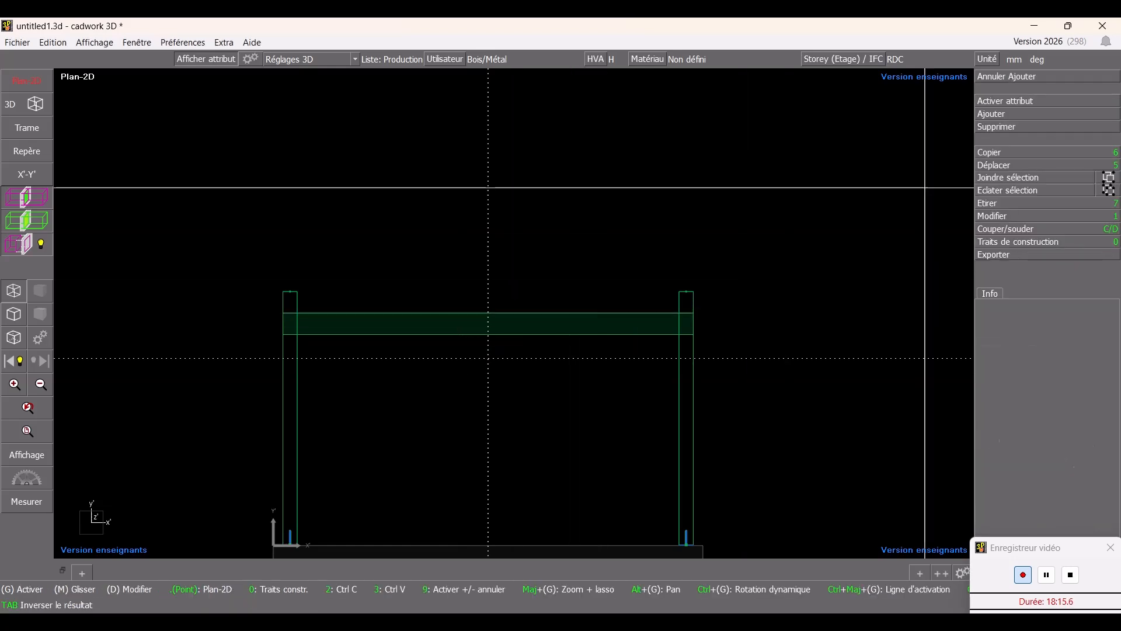
# - Create a 150 mm square Sapin traité bar named Poinçon, 2050 mm long vertically from the construction lines' intersection
pyautogui.click(989, 114)
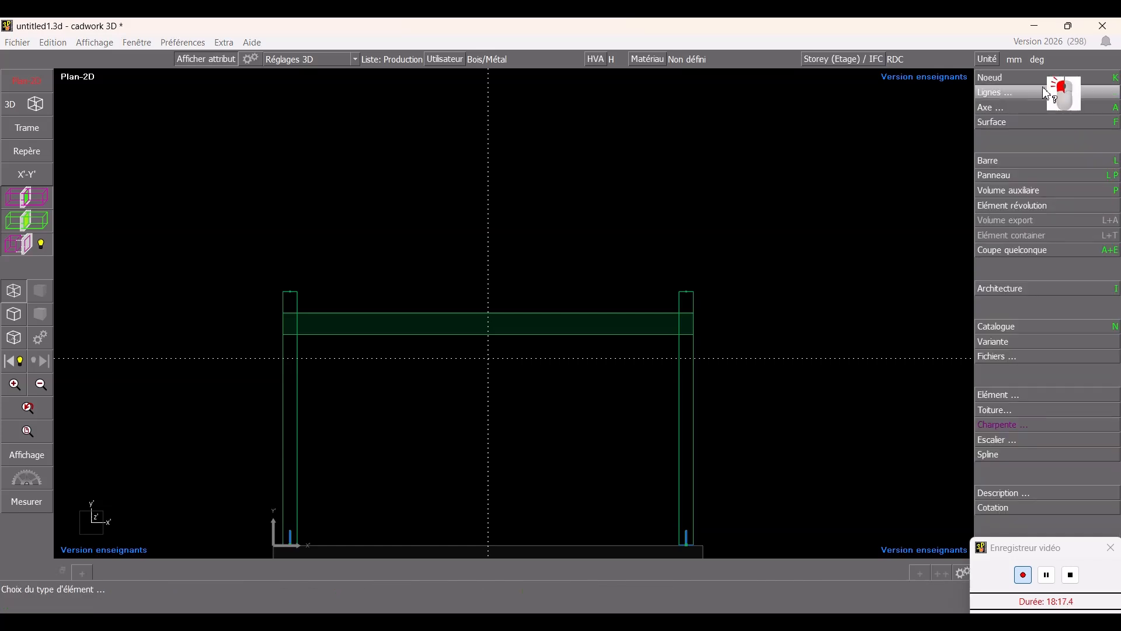
pyautogui.click(1024, 160)
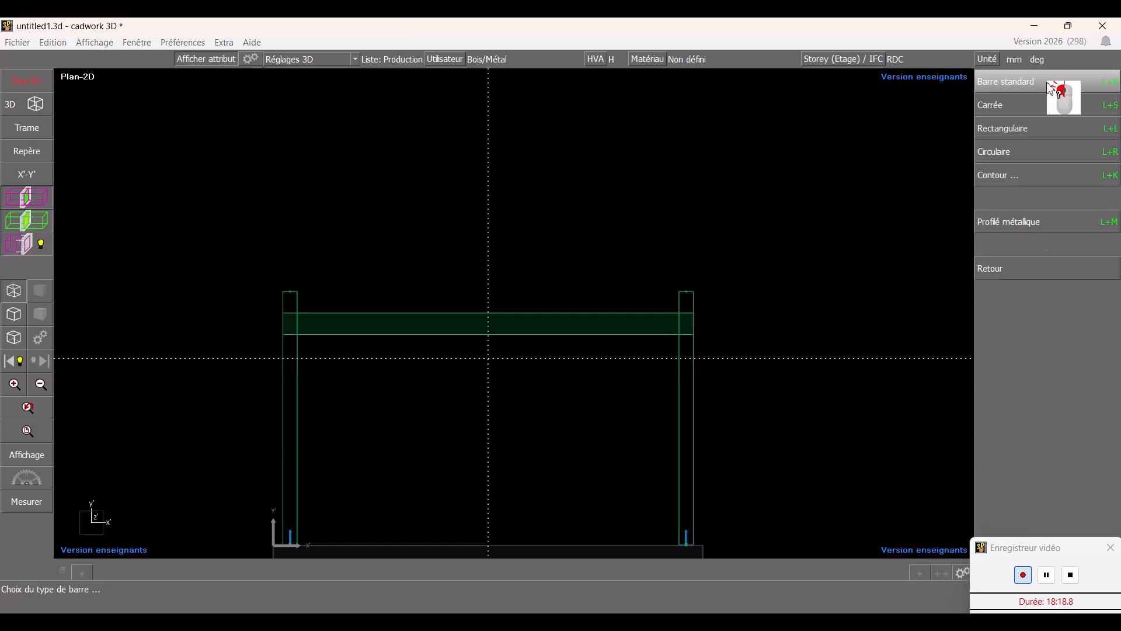
pyautogui.click(1023, 111)
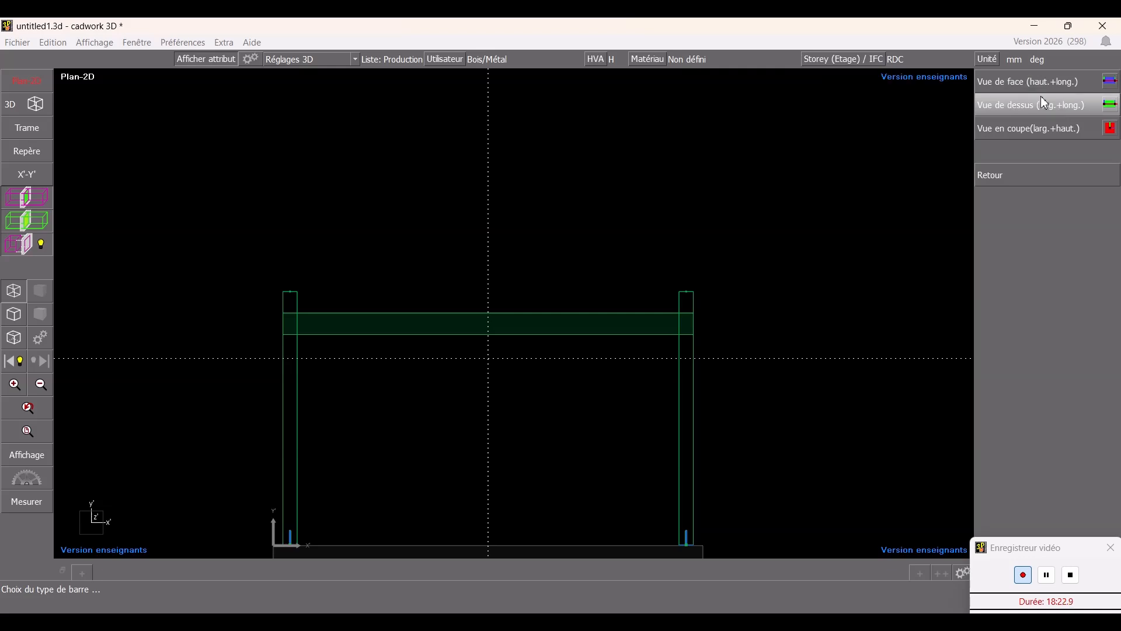
pyautogui.moveTo(1041, 100)
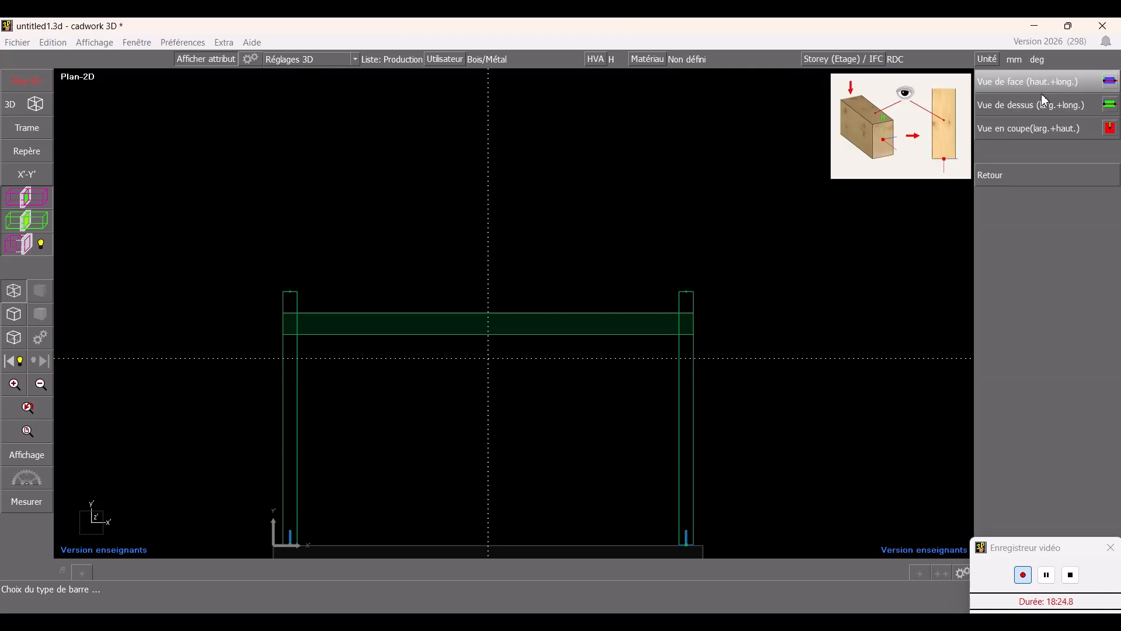
pyautogui.click(1045, 92)
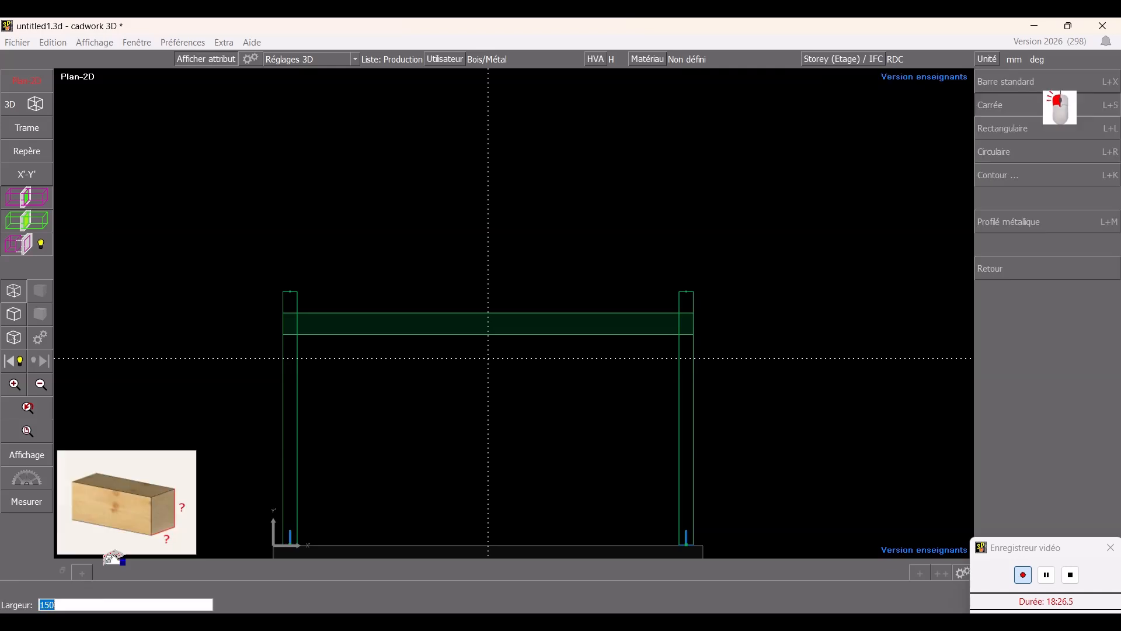
pyautogui.click(1042, 85)
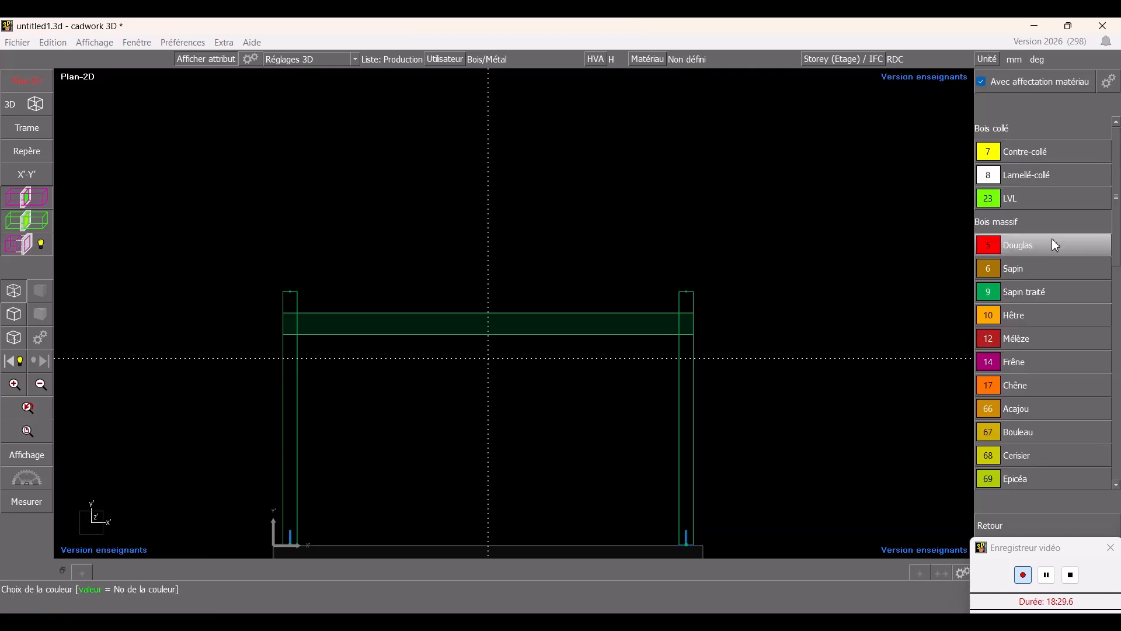
pyautogui.click(1045, 292)
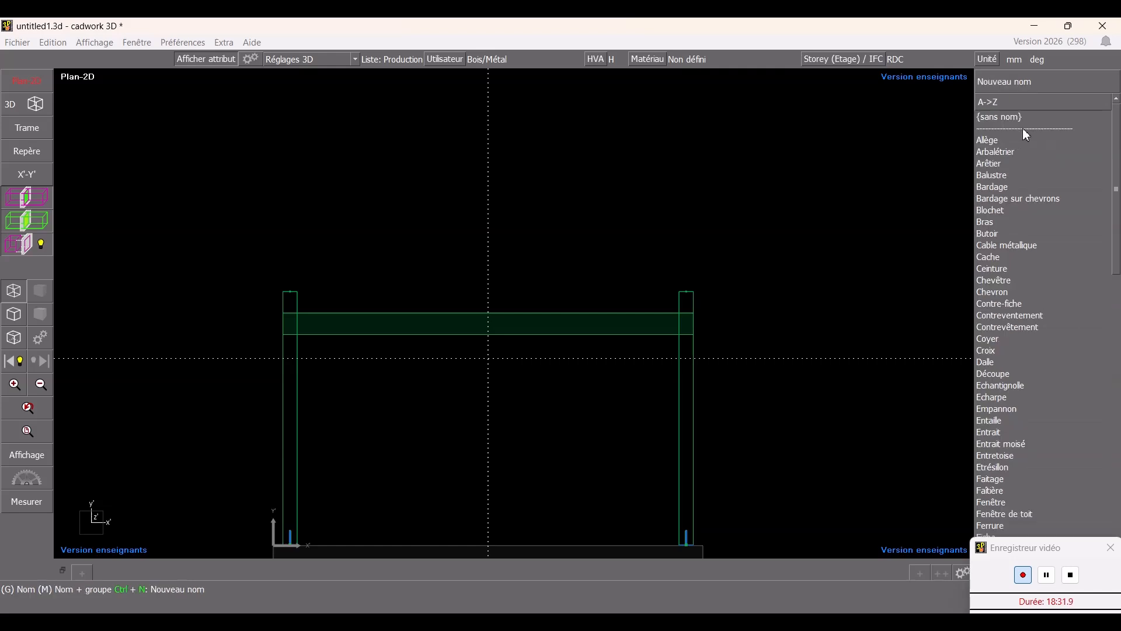
pyautogui.scroll(-15, 1044, 302)
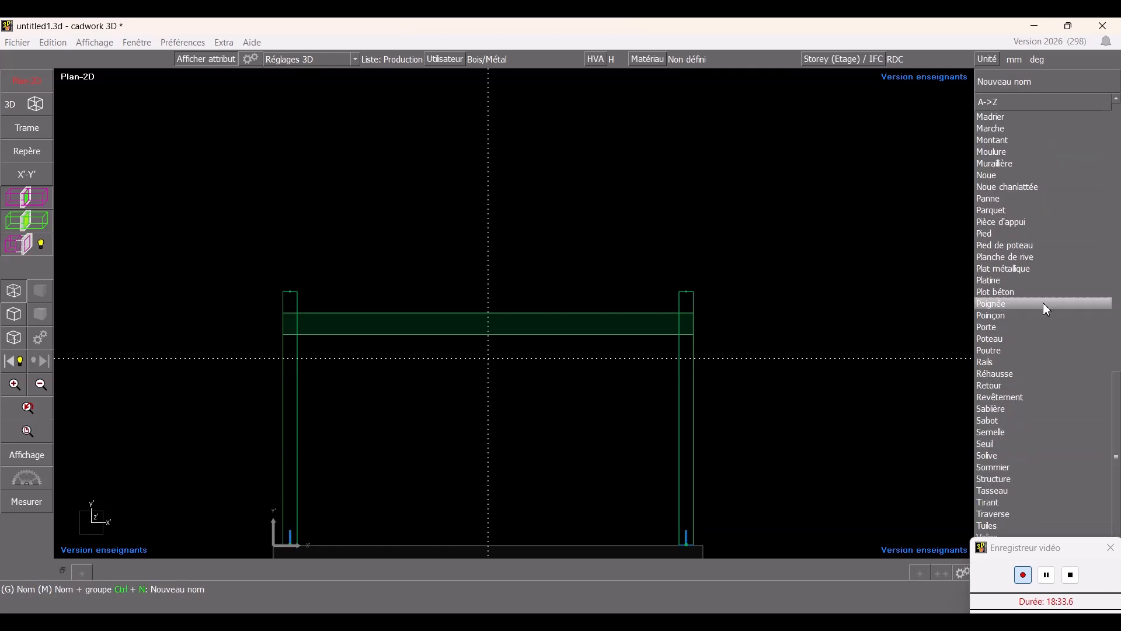
pyautogui.click(1028, 313)
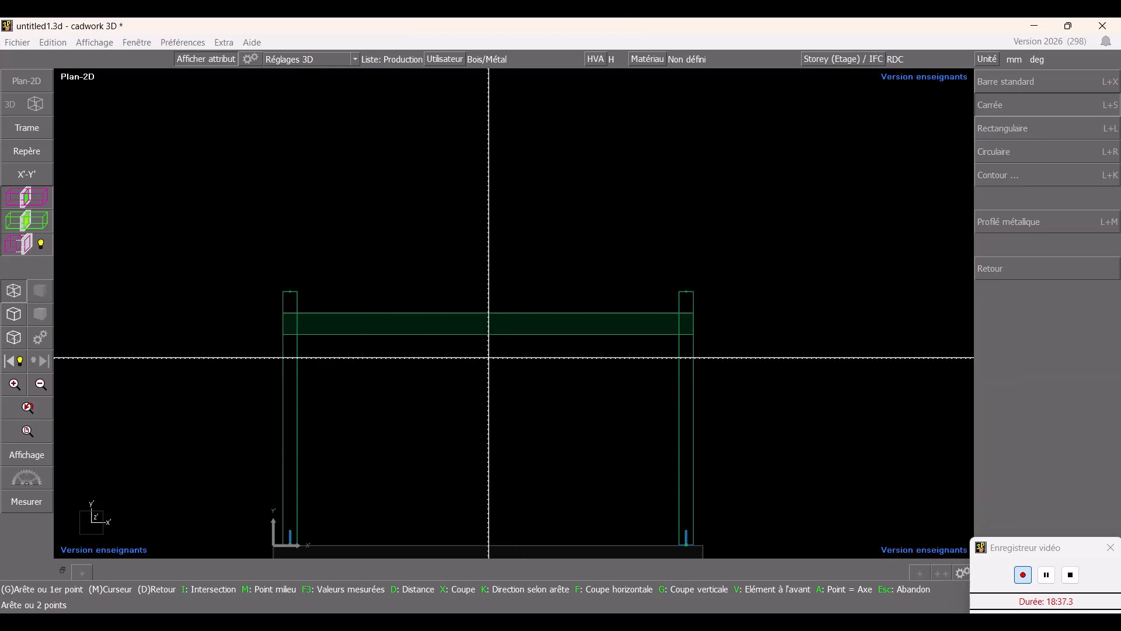
pyautogui.click(487, 359)
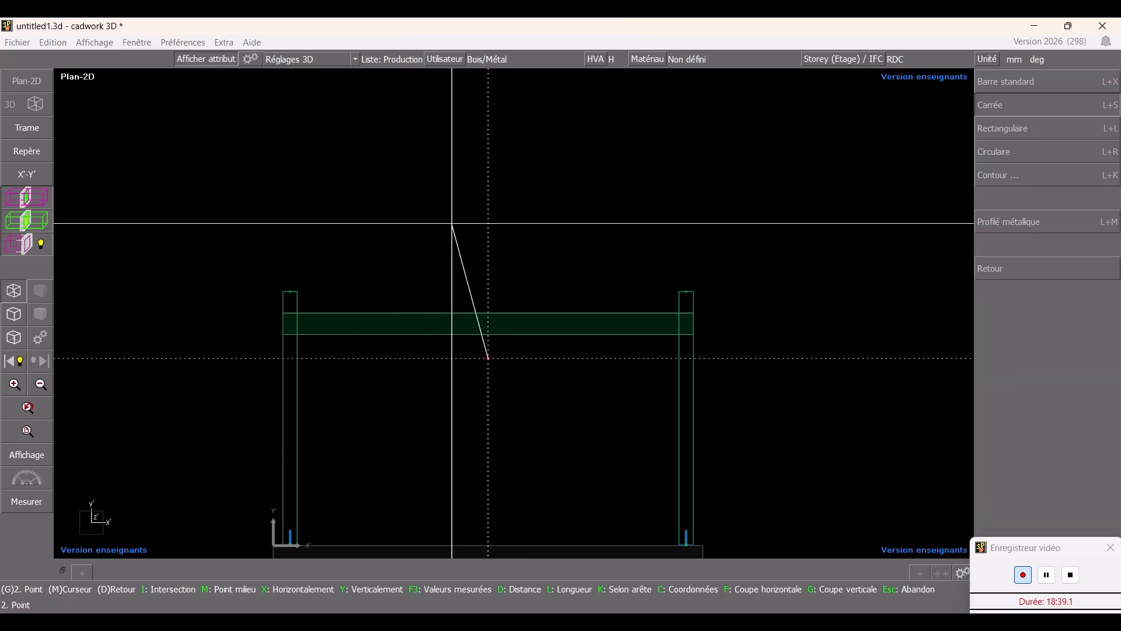
pyautogui.press('y')
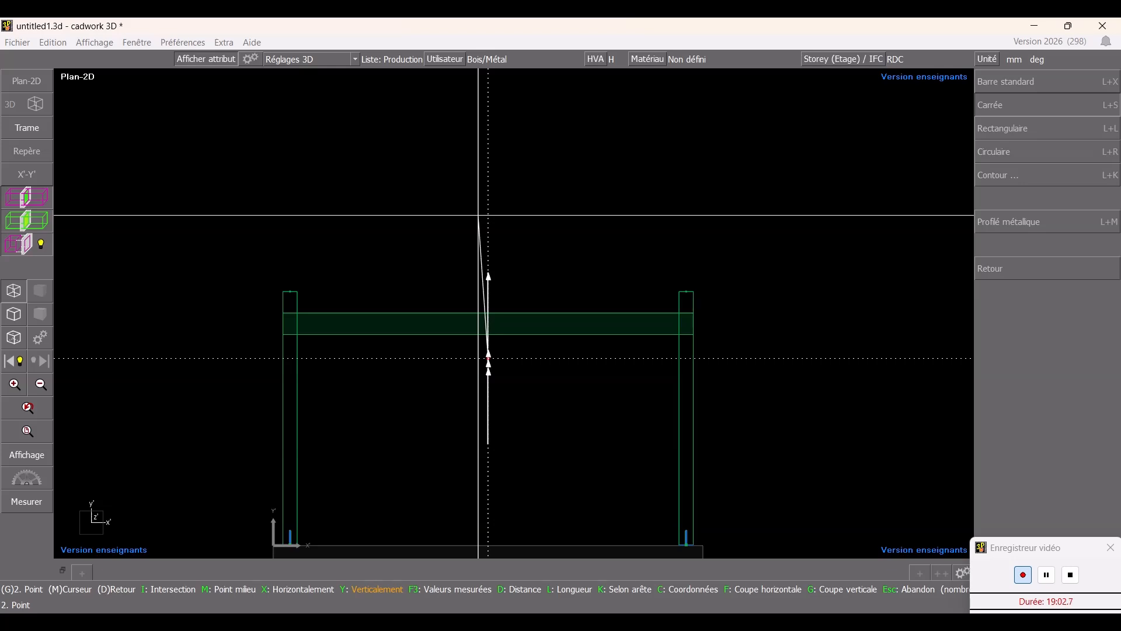
pyautogui.write('2050')
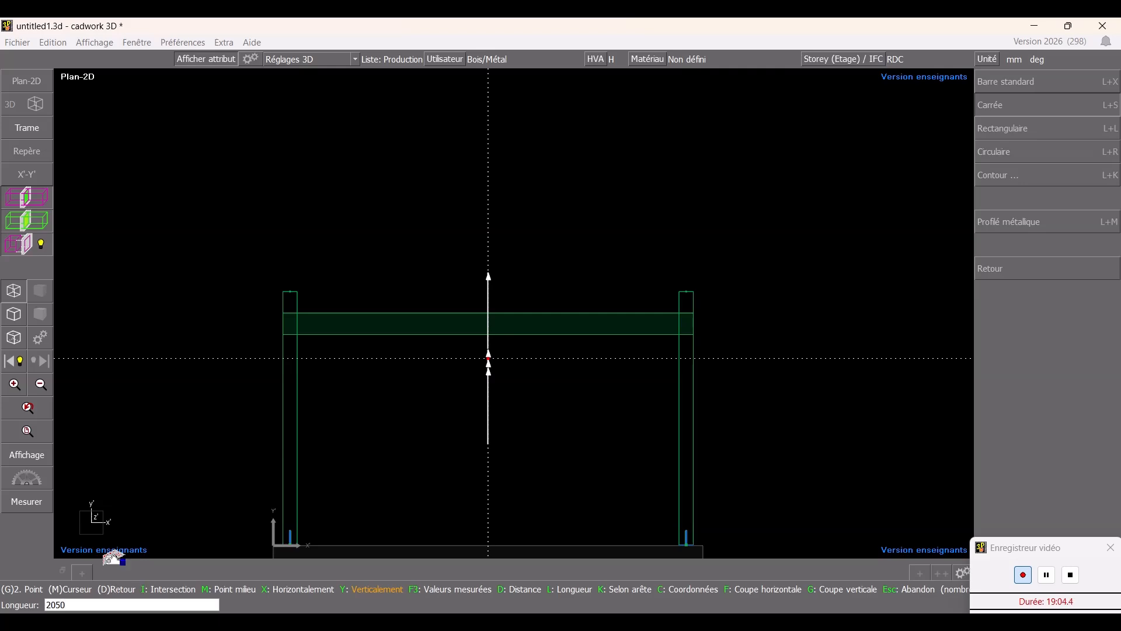
pyautogui.press('Return')
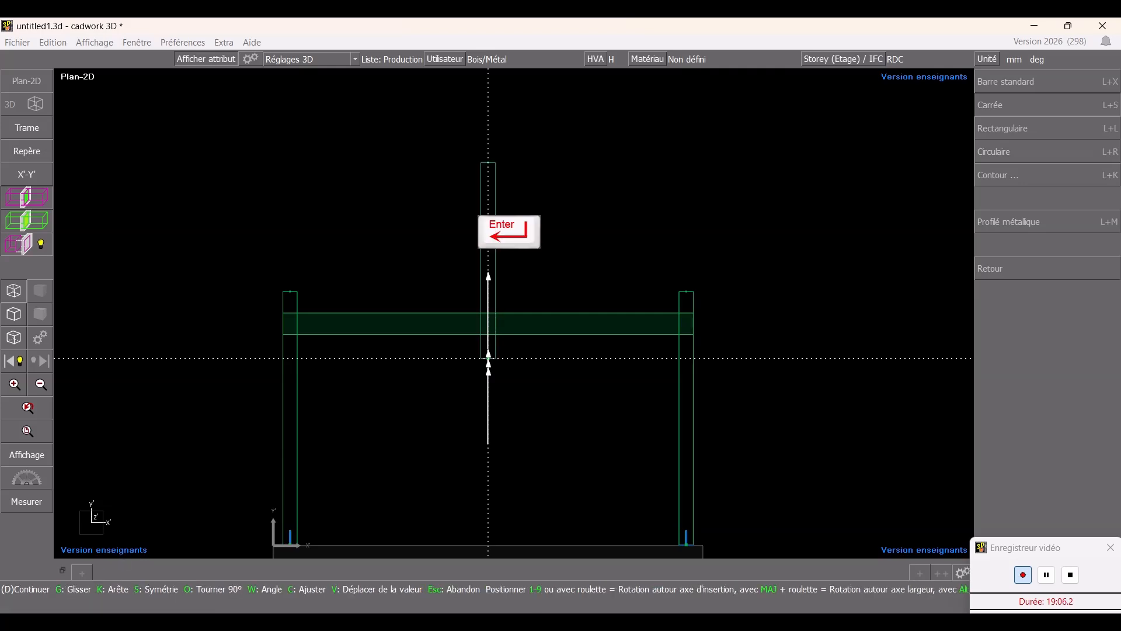
pyautogui.rightClick(530, 325)
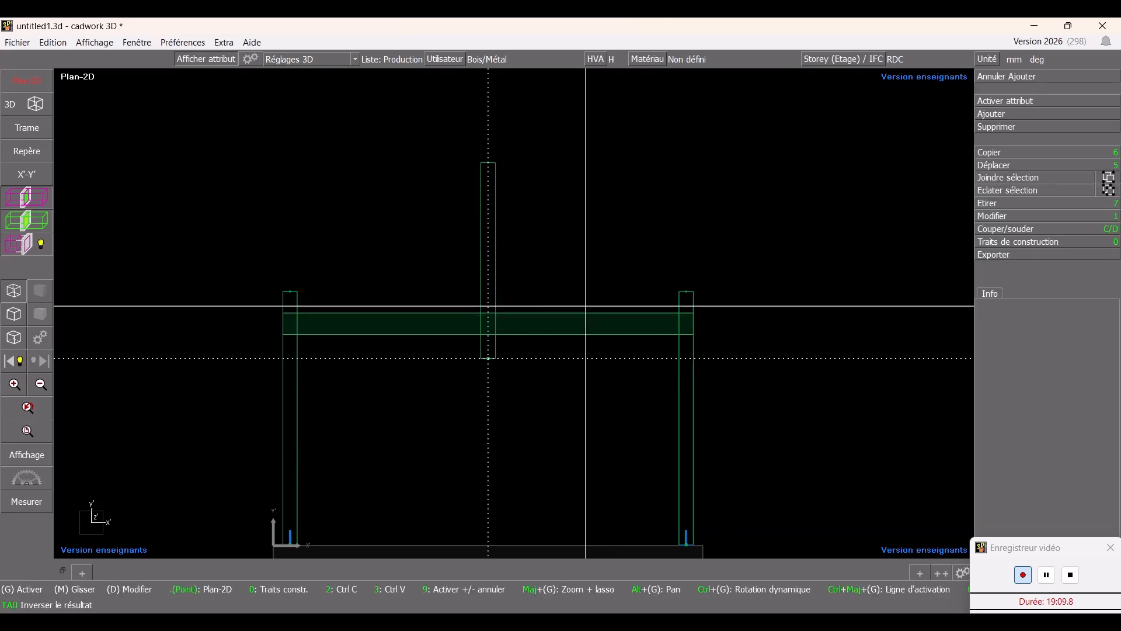
pyautogui.press('Escape')
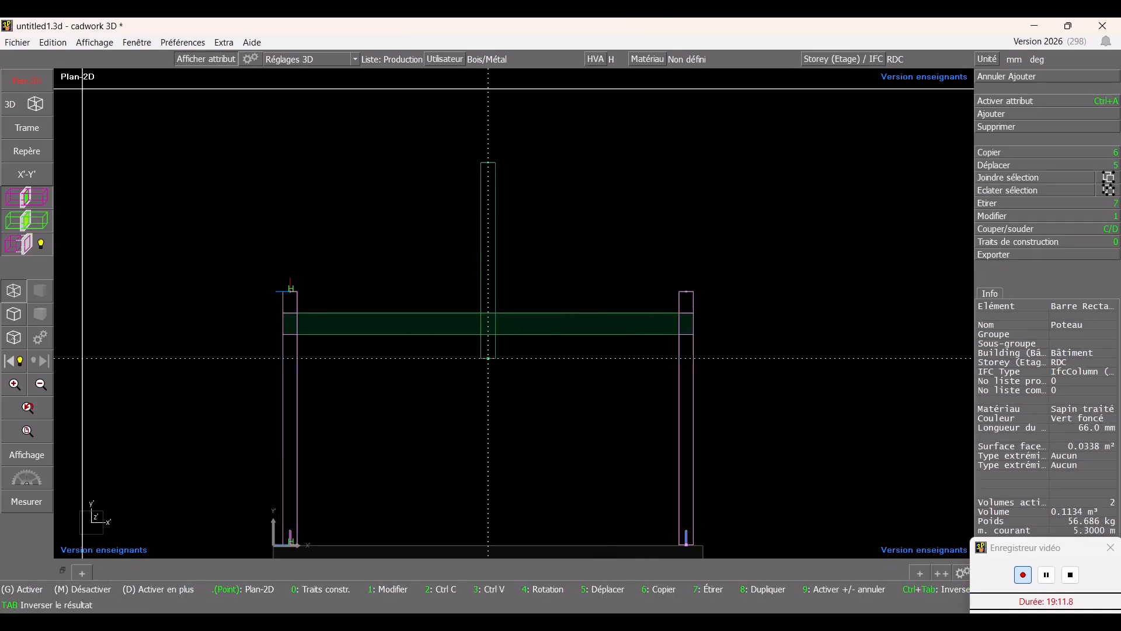
# - In 3D, notch the Poinçon post with the front Entrait moisé beam as the hard active element
pyautogui.click(11, 105)
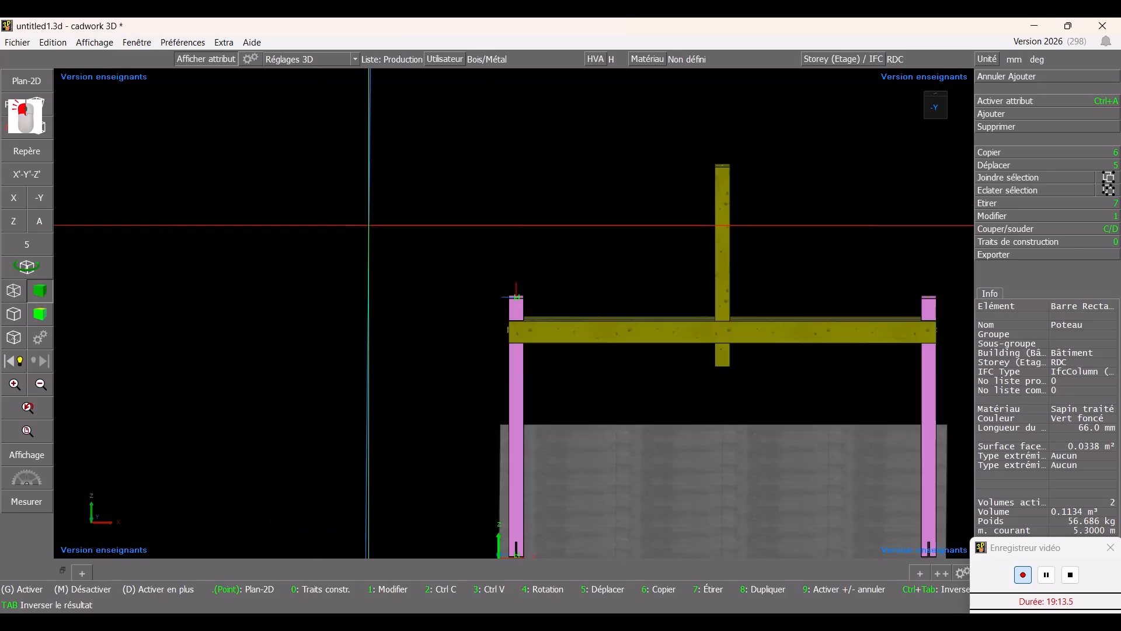
pyautogui.keyDown('ctrl'); pyautogui.moveTo(516, 314); pyautogui.dragTo(494, 222); pyautogui.keyUp('ctrl')
pyautogui.middleClick(611, 261)
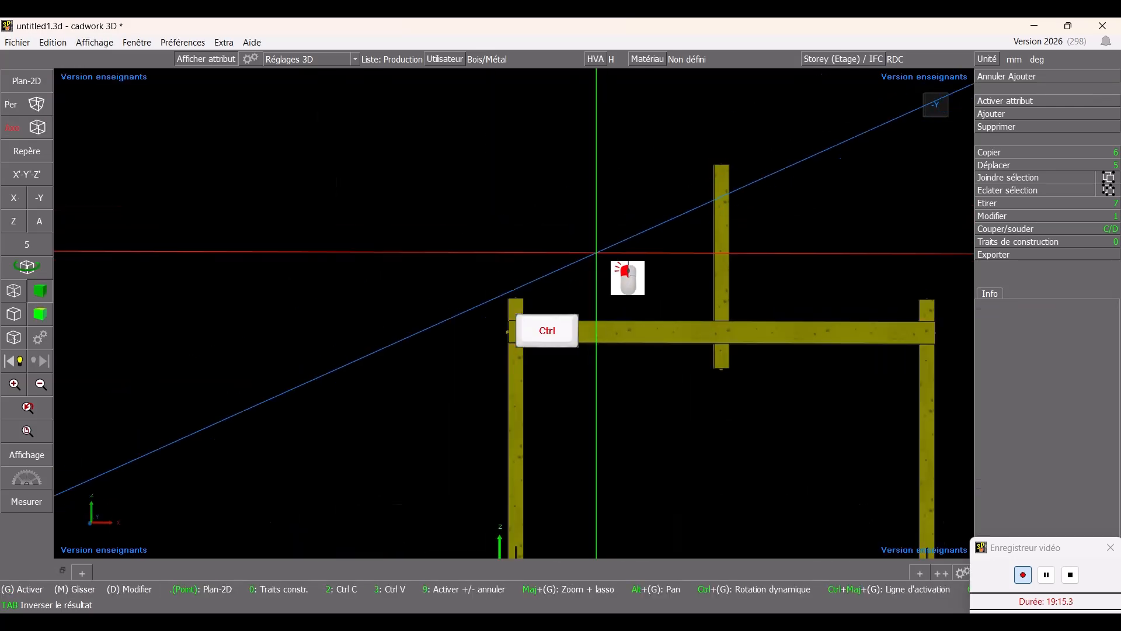
pyautogui.moveTo(498, 230); pyautogui.dragTo(514, 314, button='middle')
pyautogui.scroll(6, 514, 314)
pyautogui.scroll(-6, 513, 313)
pyautogui.scroll(-5, 499, 323)
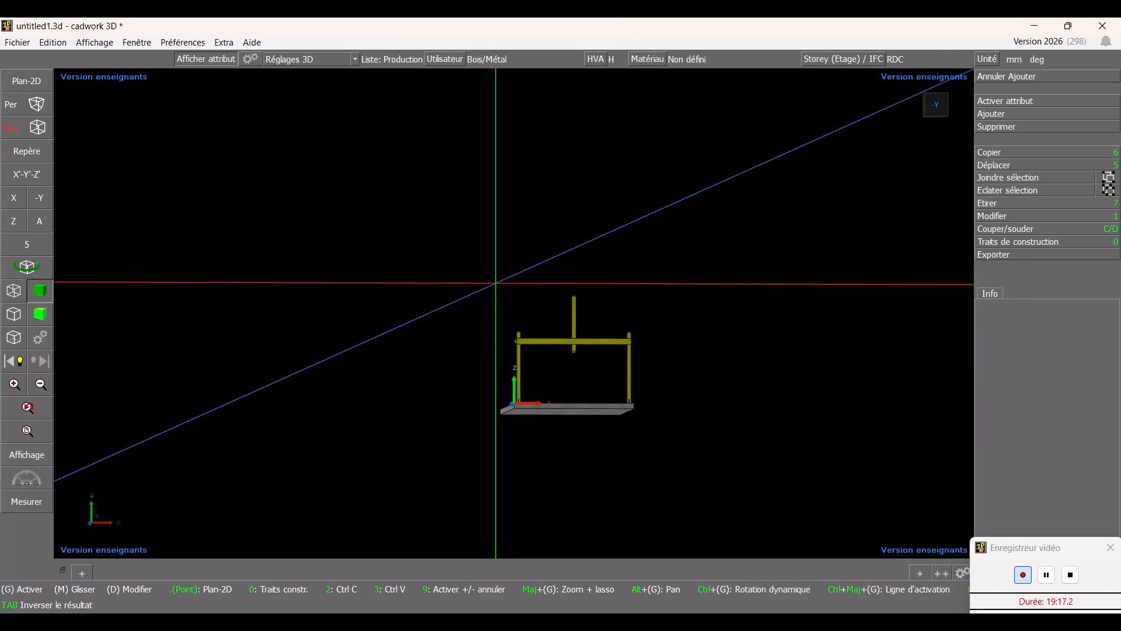
pyautogui.keyDown('ctrl'); pyautogui.moveTo(516, 308); pyautogui.dragTo(733, 388); pyautogui.keyUp('ctrl')
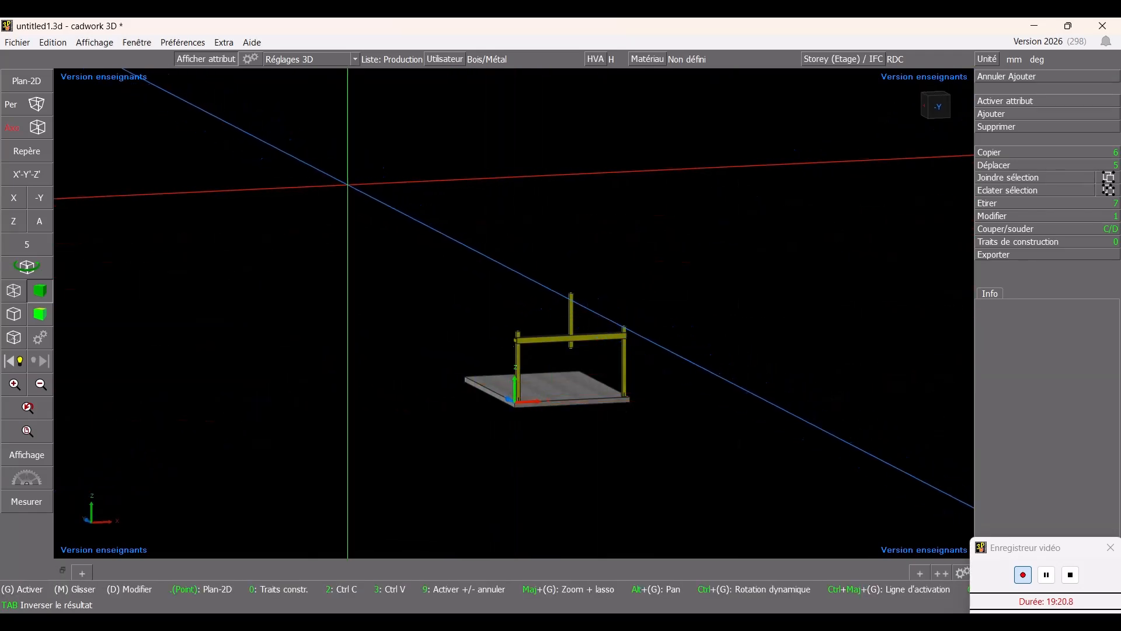
pyautogui.keyDown('ctrl'); pyautogui.moveTo(346, 183); pyautogui.dragTo(524, 260); pyautogui.keyUp('ctrl')
pyautogui.scroll(3, 512, 321)
pyautogui.scroll(5, 512, 321)
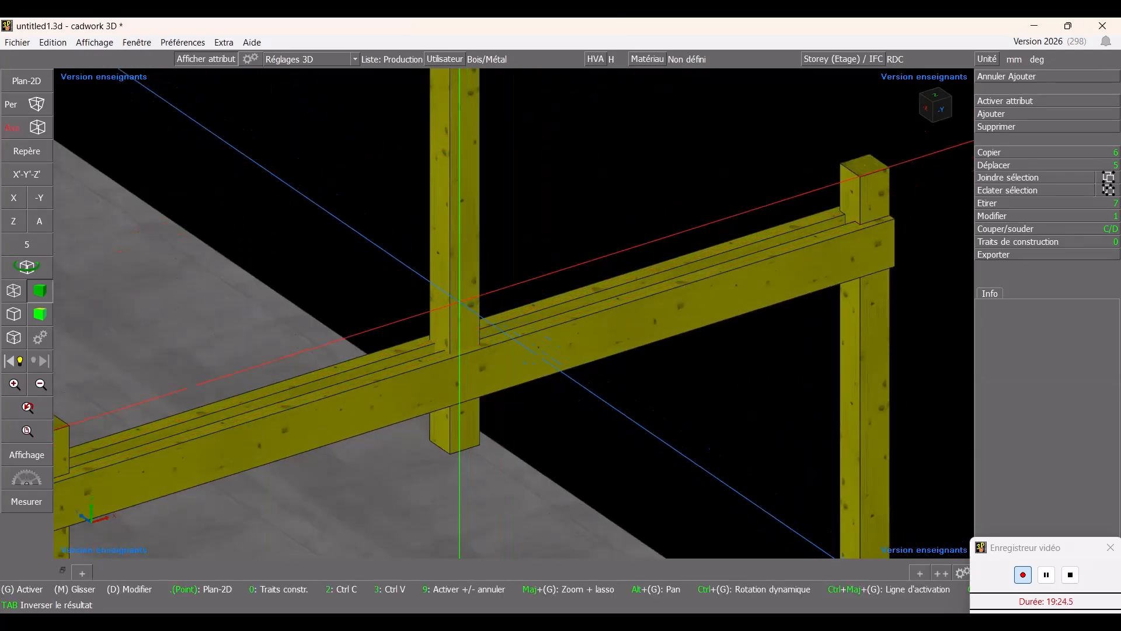
pyautogui.click(400, 386)
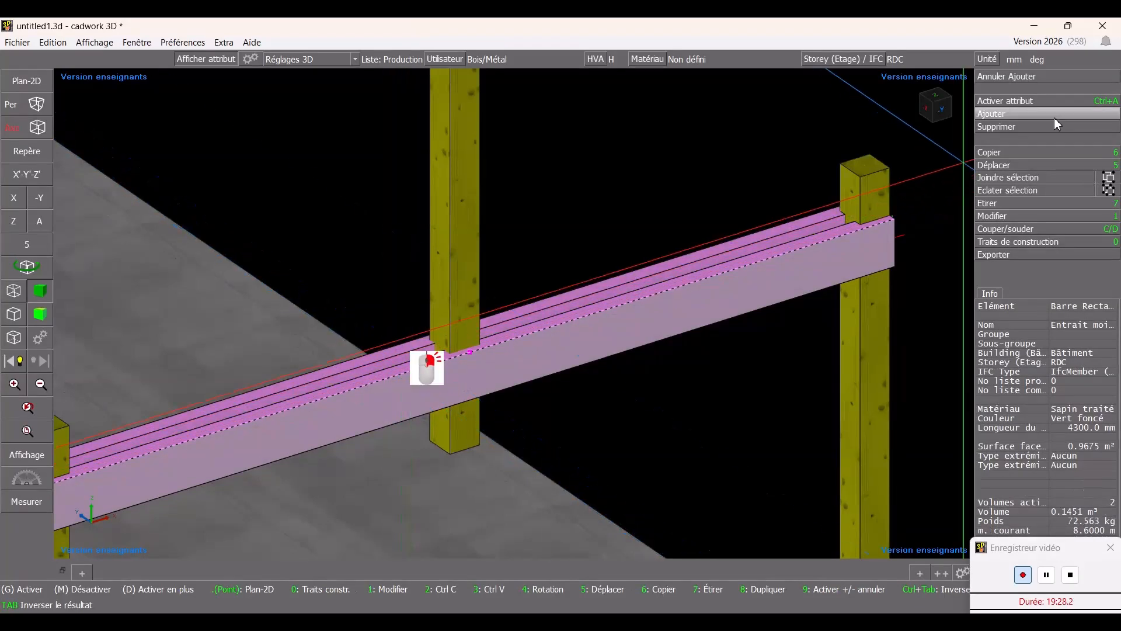
pyautogui.click(1058, 228)
pyautogui.click(1036, 82)
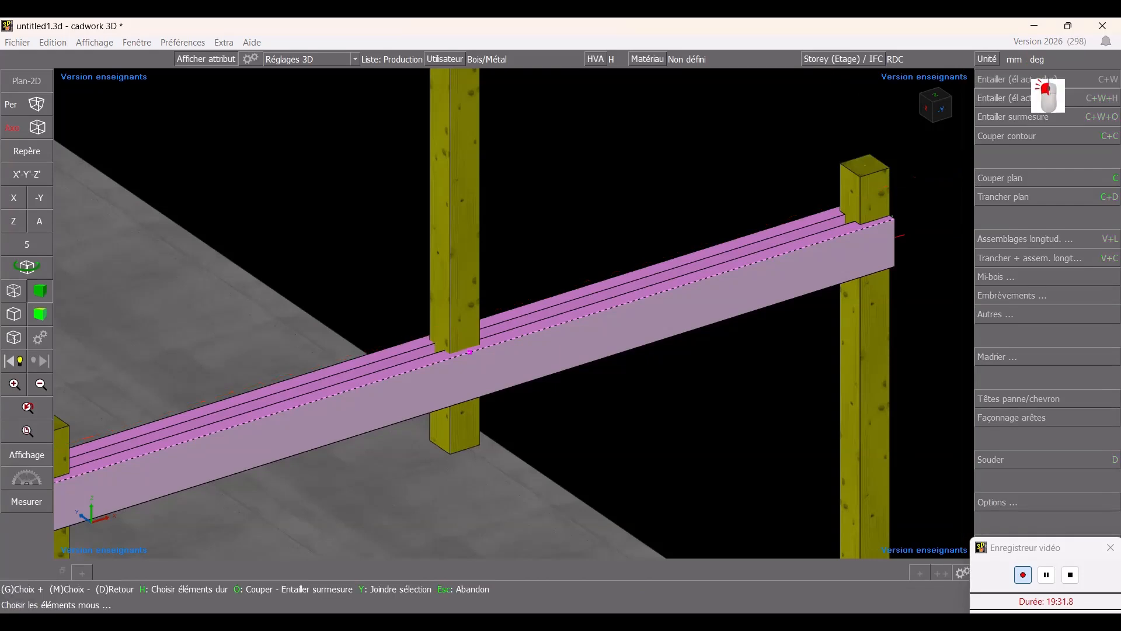
pyautogui.click(452, 246)
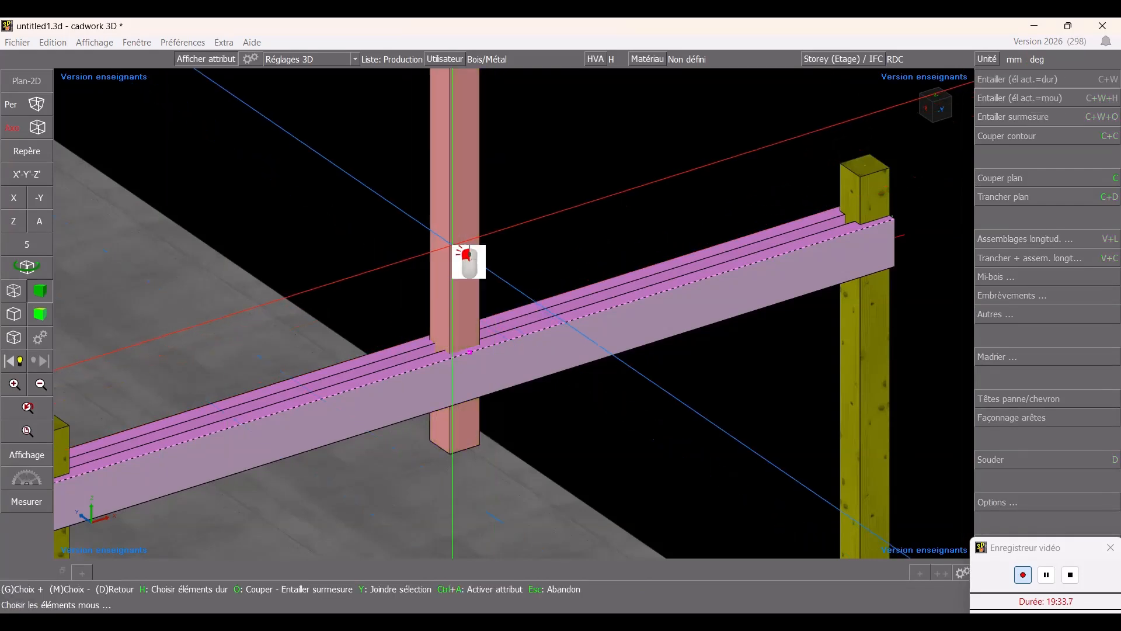
pyautogui.rightClick(513, 310)
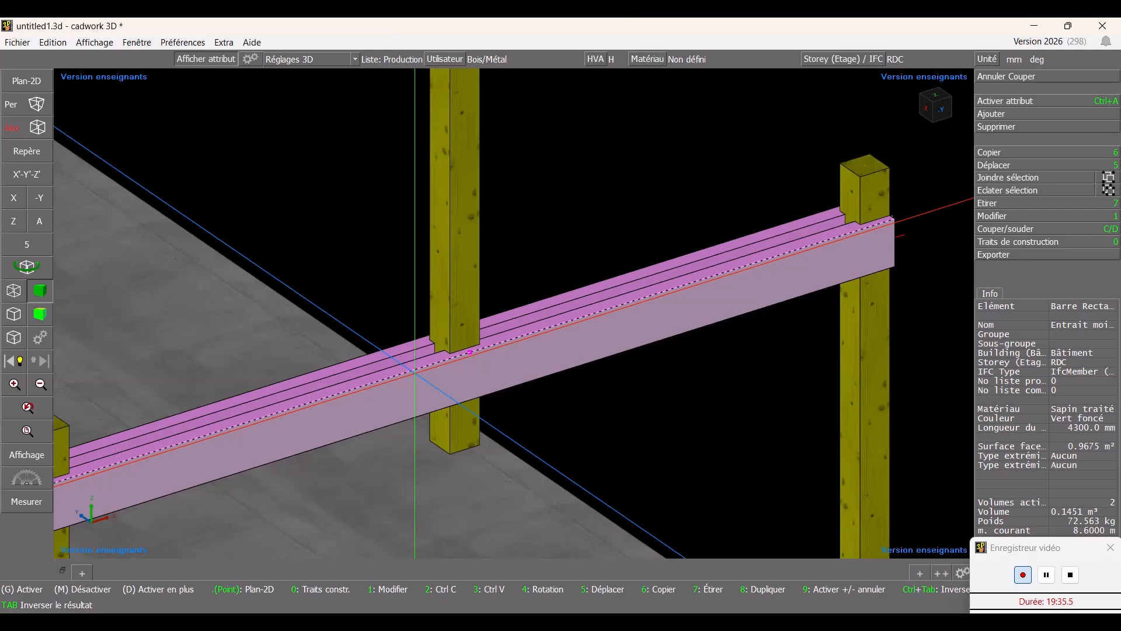
# - Temporarily hide the Entrait moisé beams to inspect the notch cut into the Poinçon, then show everything again
pyautogui.press('Delete')
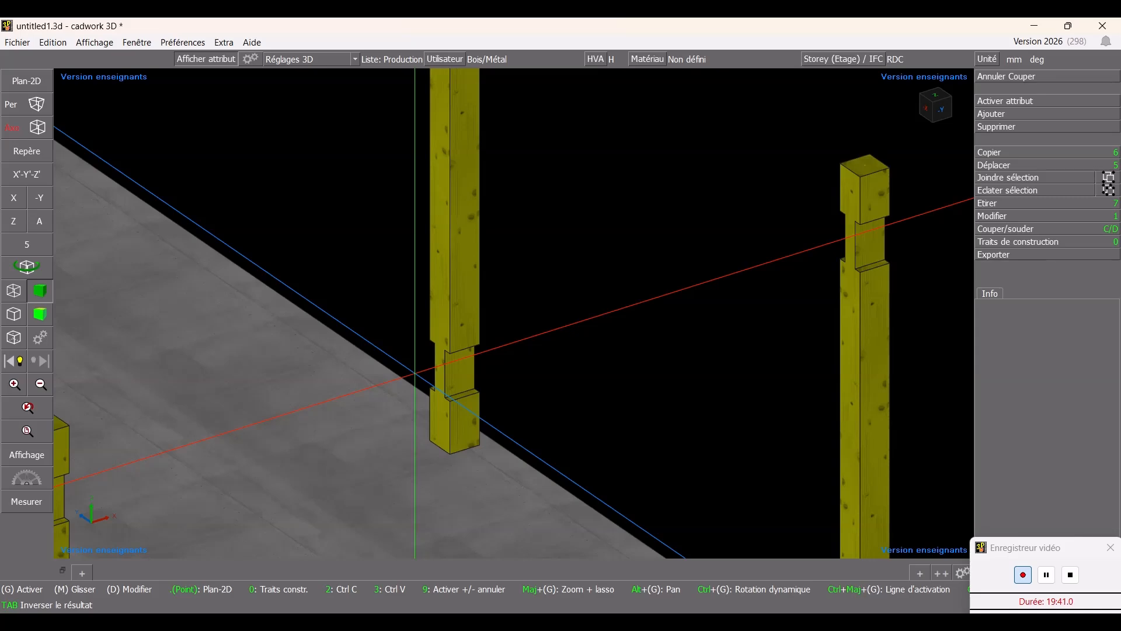
pyautogui.press('j')
pyautogui.press('Escape')
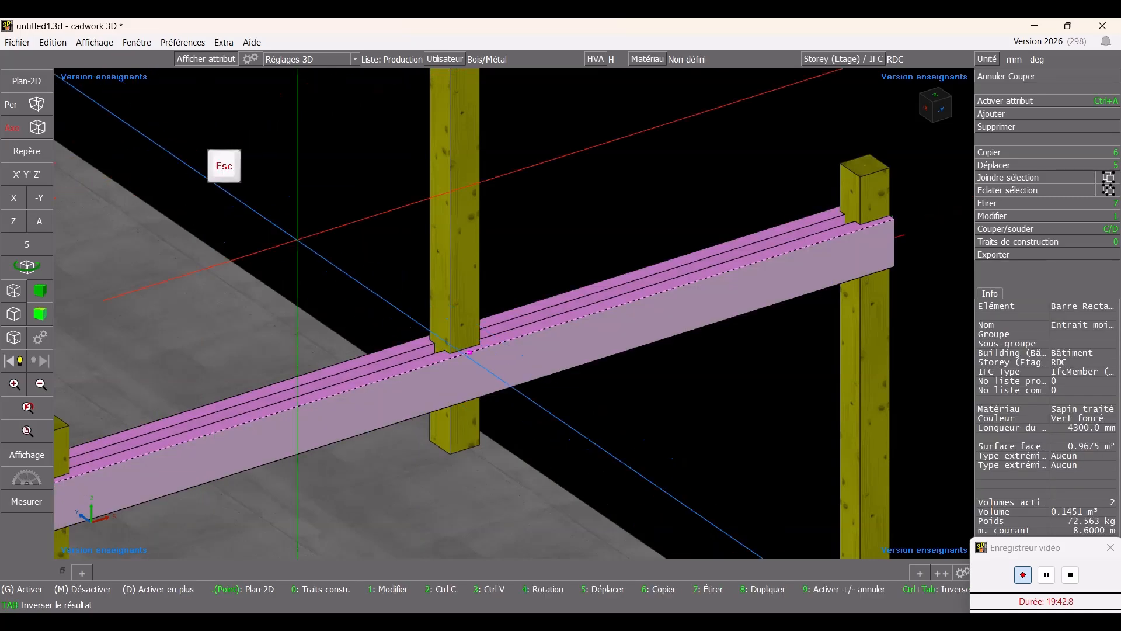
pyautogui.press('Escape')
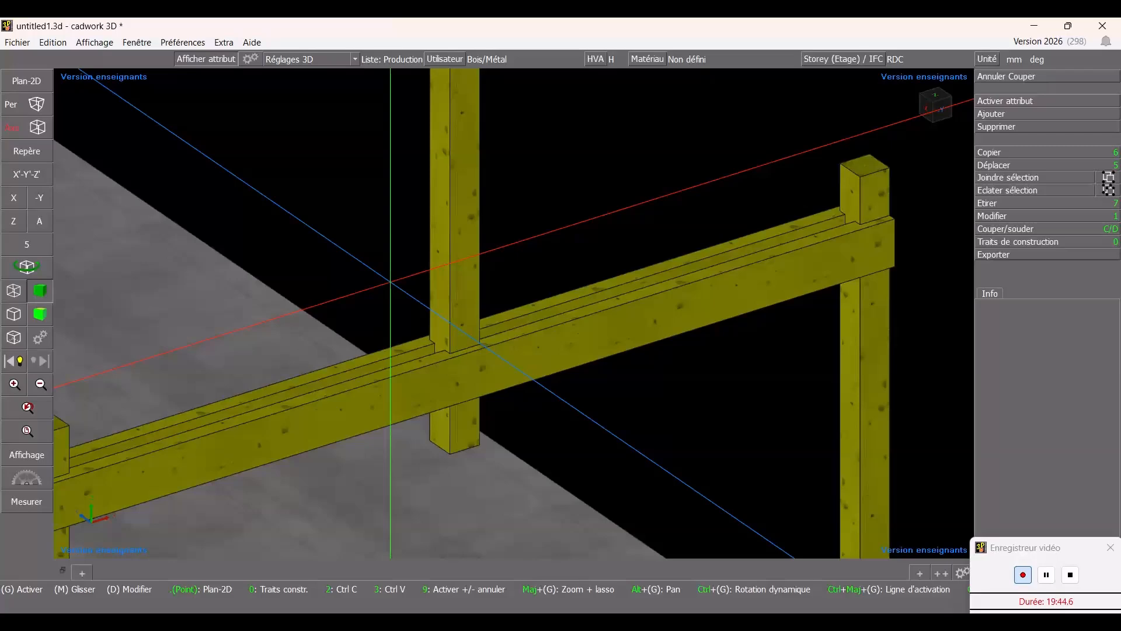
# - Set the 2D working plane on the front face of the right column of the frame
pyautogui.scroll(-5, 529, 318)
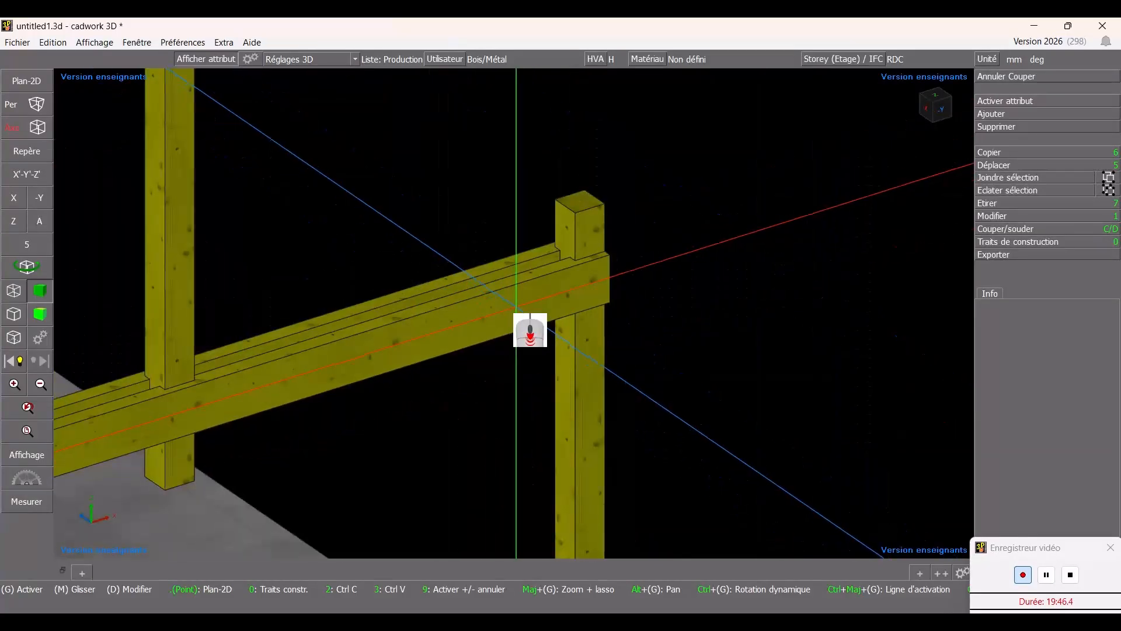
pyautogui.scroll(-3, 530, 318)
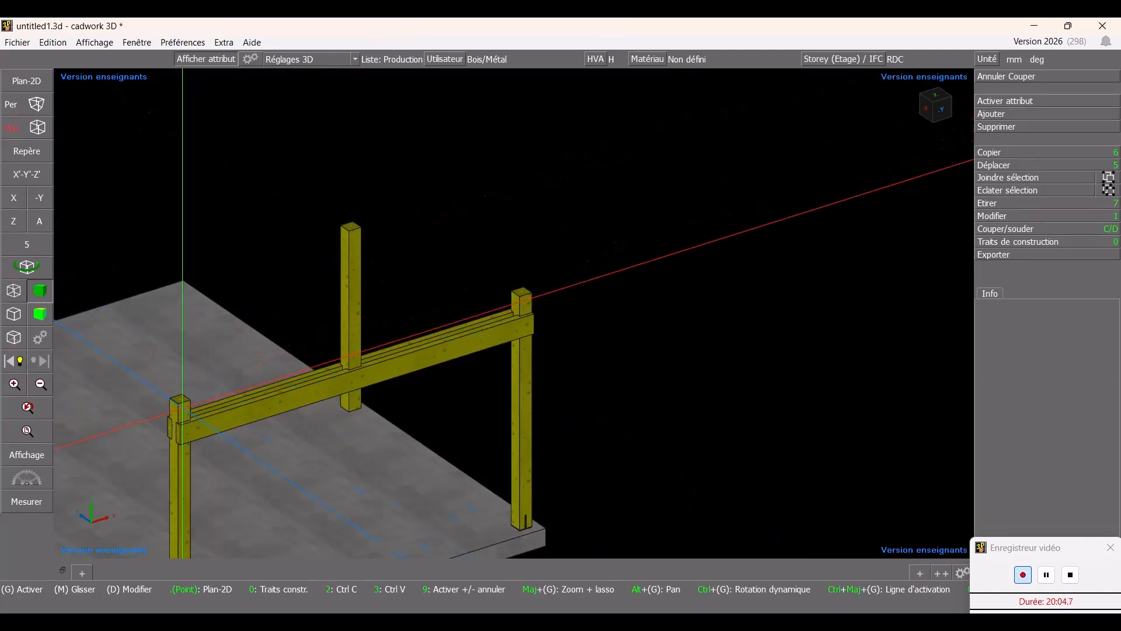
pyautogui.click(181, 401)
pyautogui.click(352, 251)
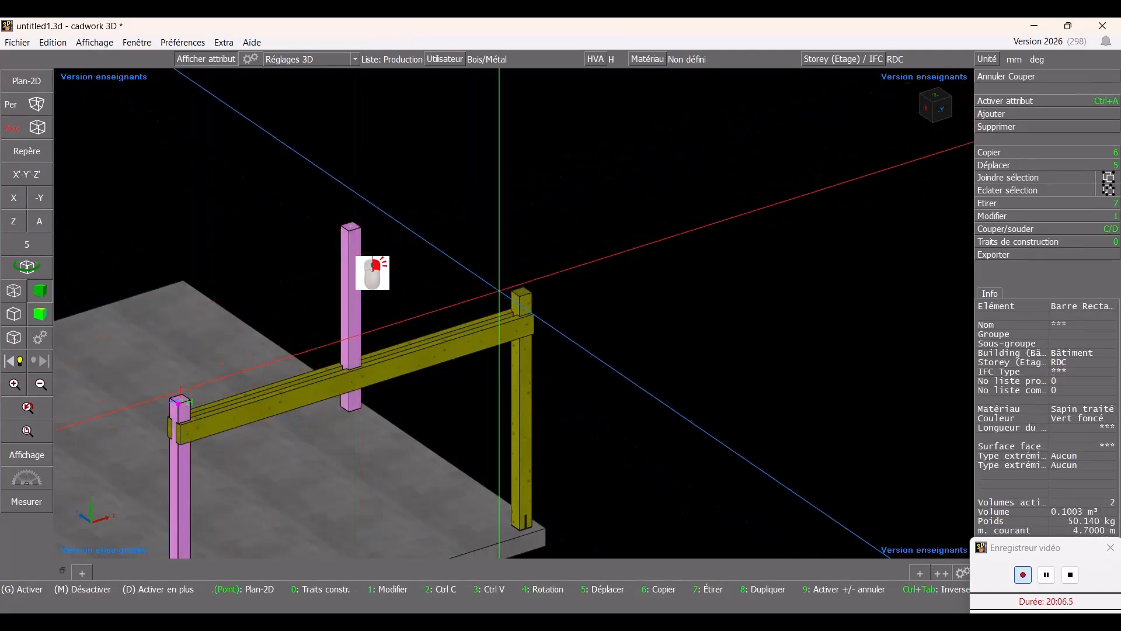
pyautogui.click(520, 295)
pyautogui.click(521, 296)
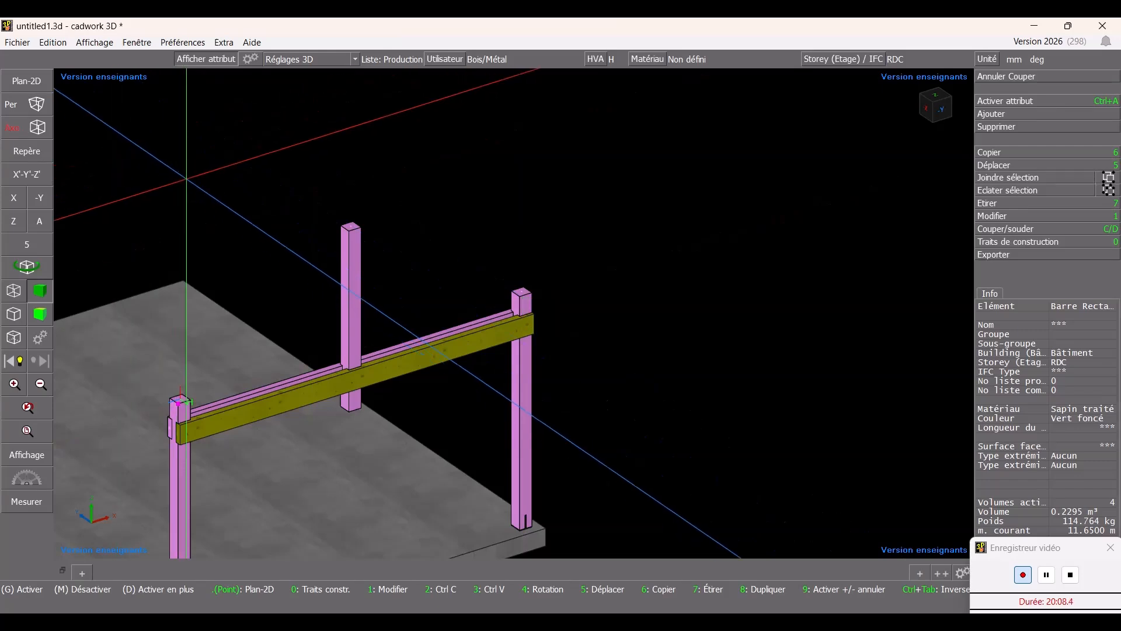
pyautogui.click(448, 331)
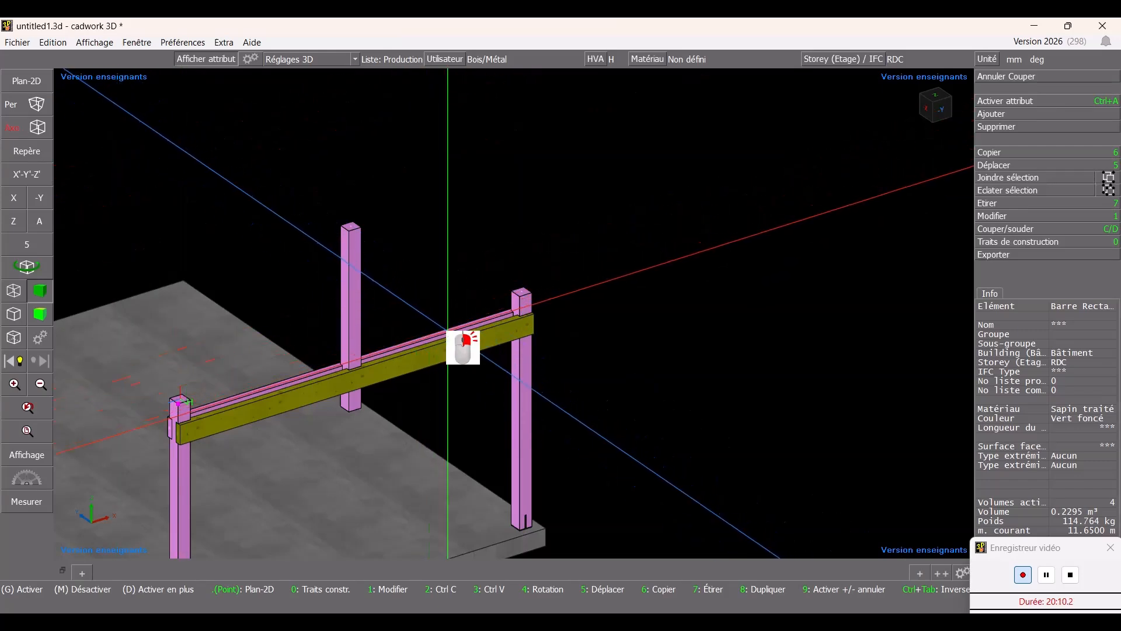
pyautogui.click(350, 303)
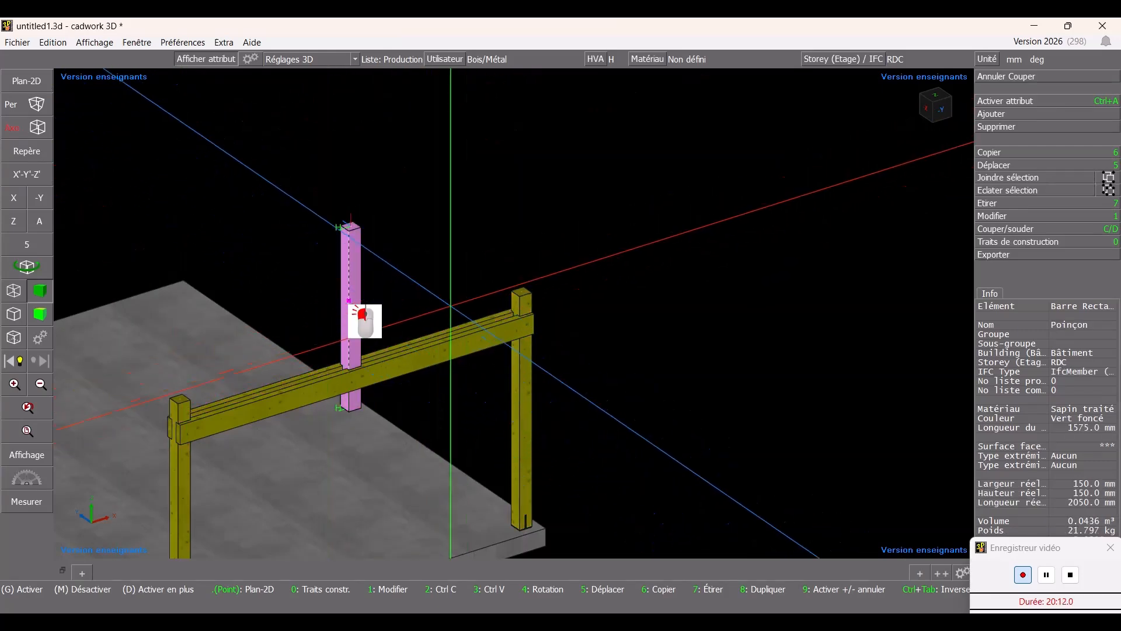
pyautogui.click(520, 304)
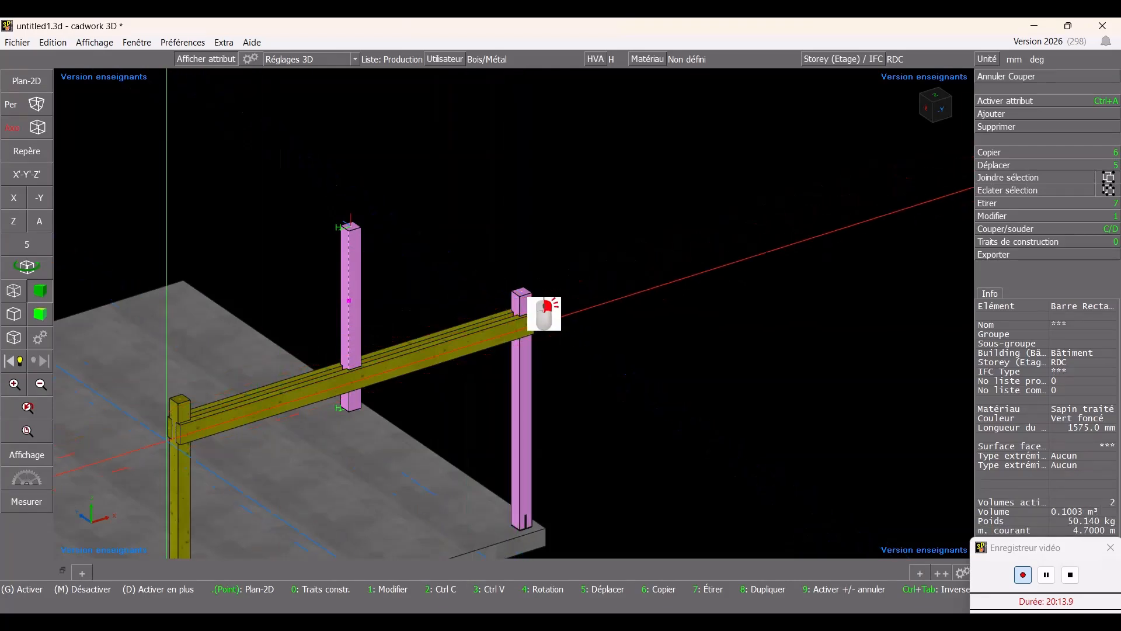
pyautogui.click(181, 421)
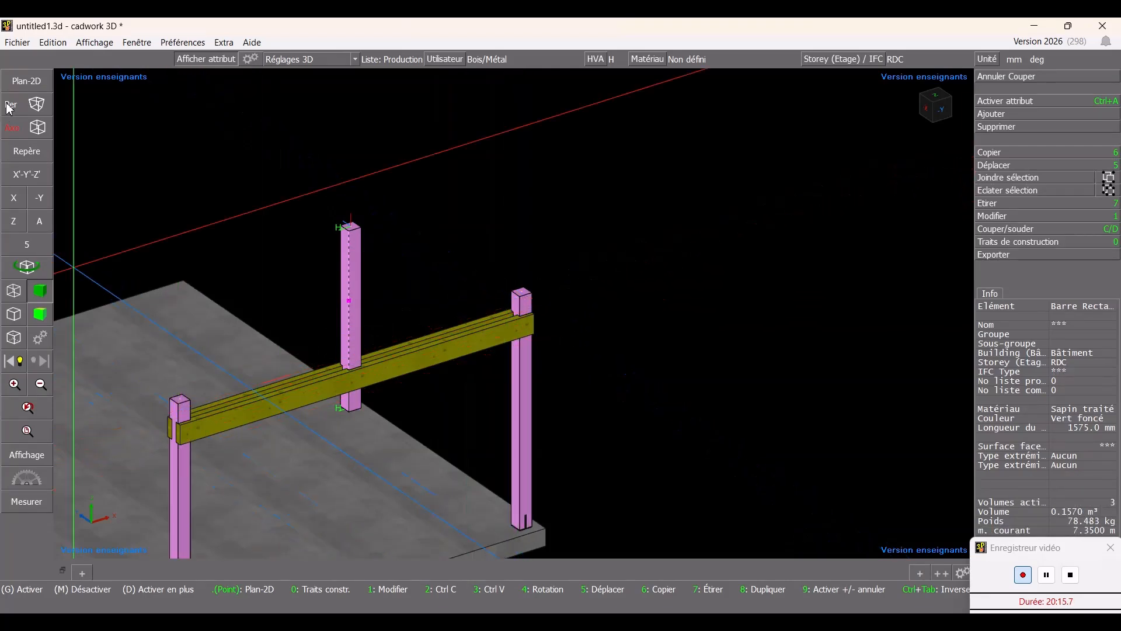
pyautogui.click(24, 81)
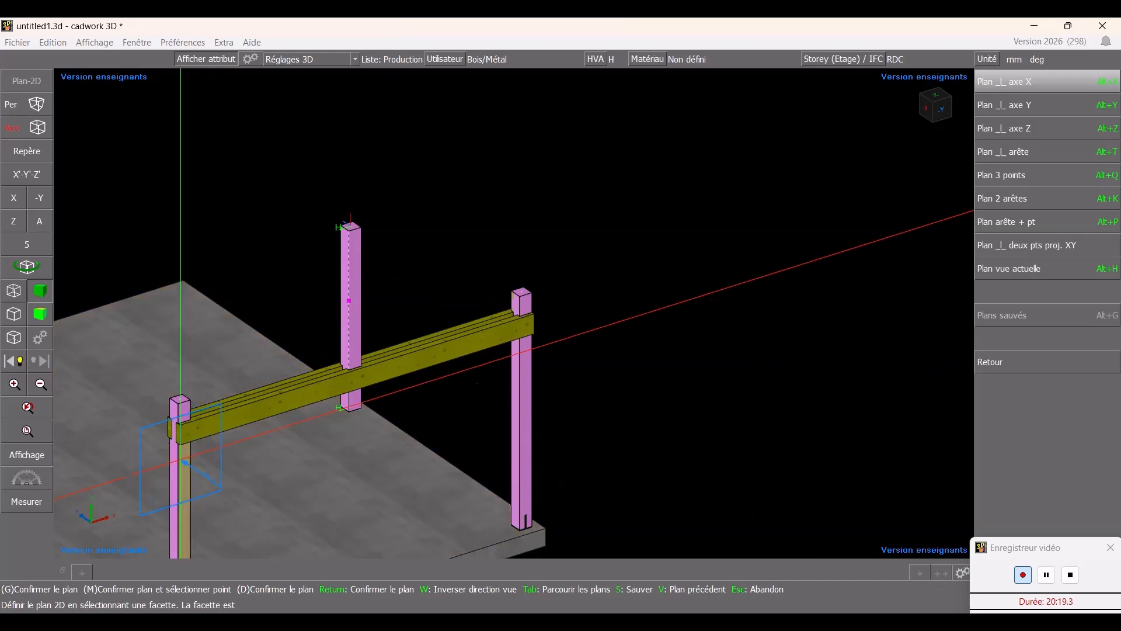
pyautogui.click(514, 314)
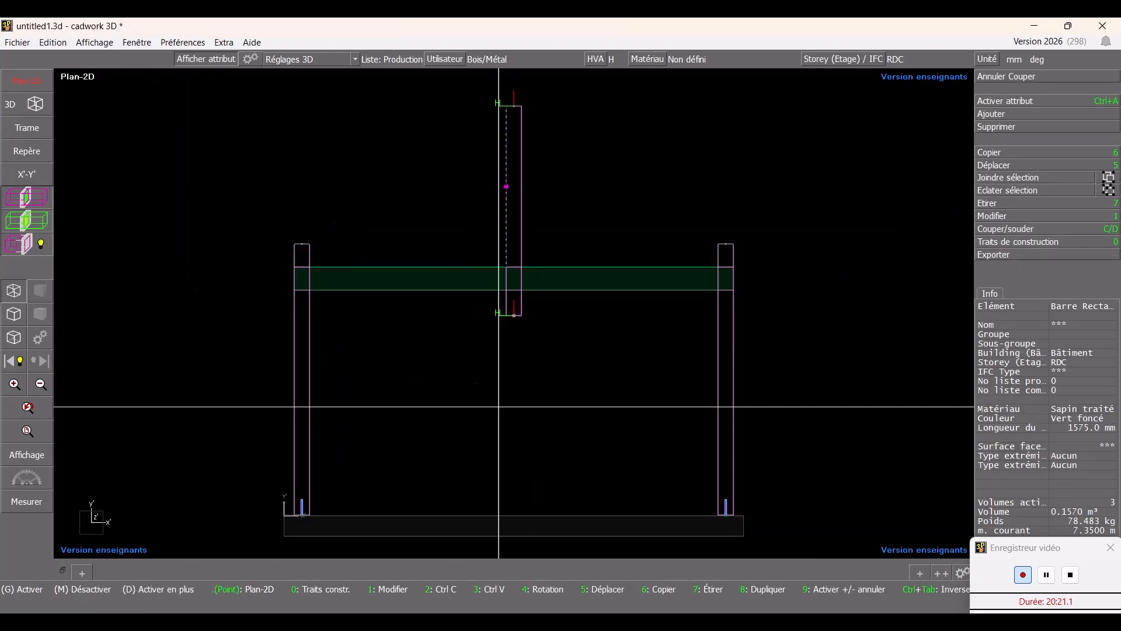
pyautogui.press('Escape')
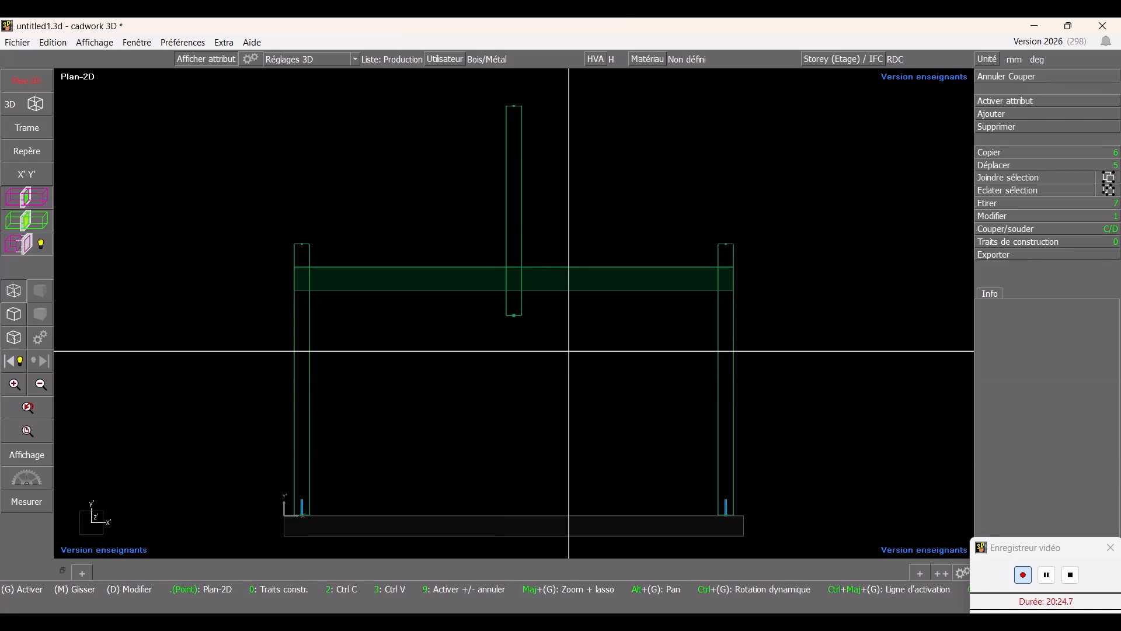
# - Draw a construction line parallel to the Poinçon's top edge, 300 mm below it
pyautogui.click(1028, 247)
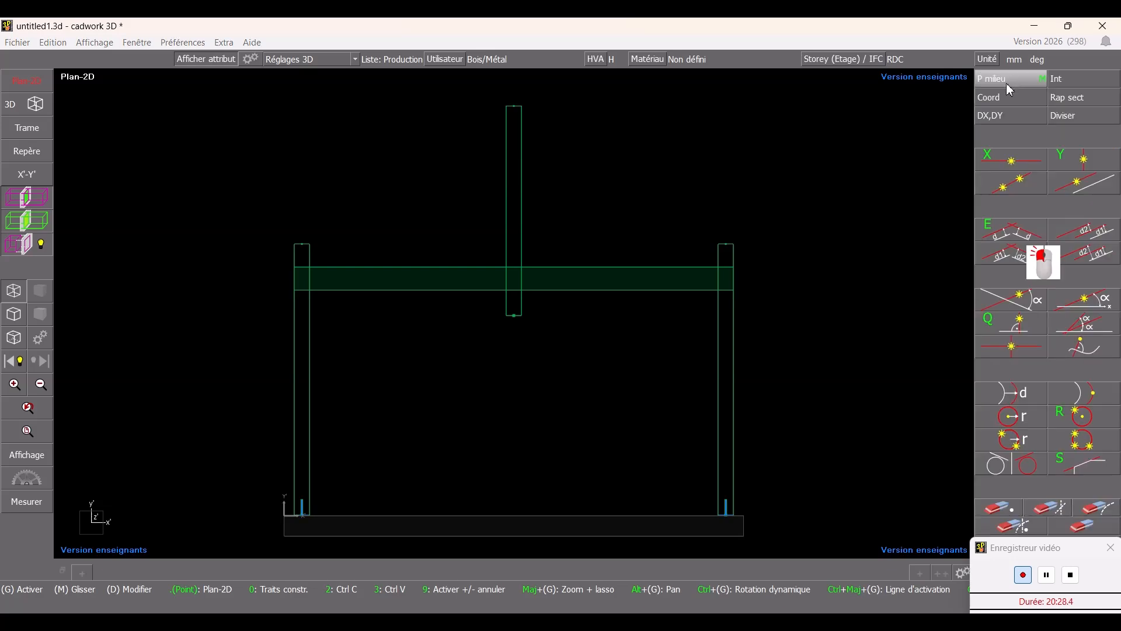
pyautogui.moveTo(1010, 158)
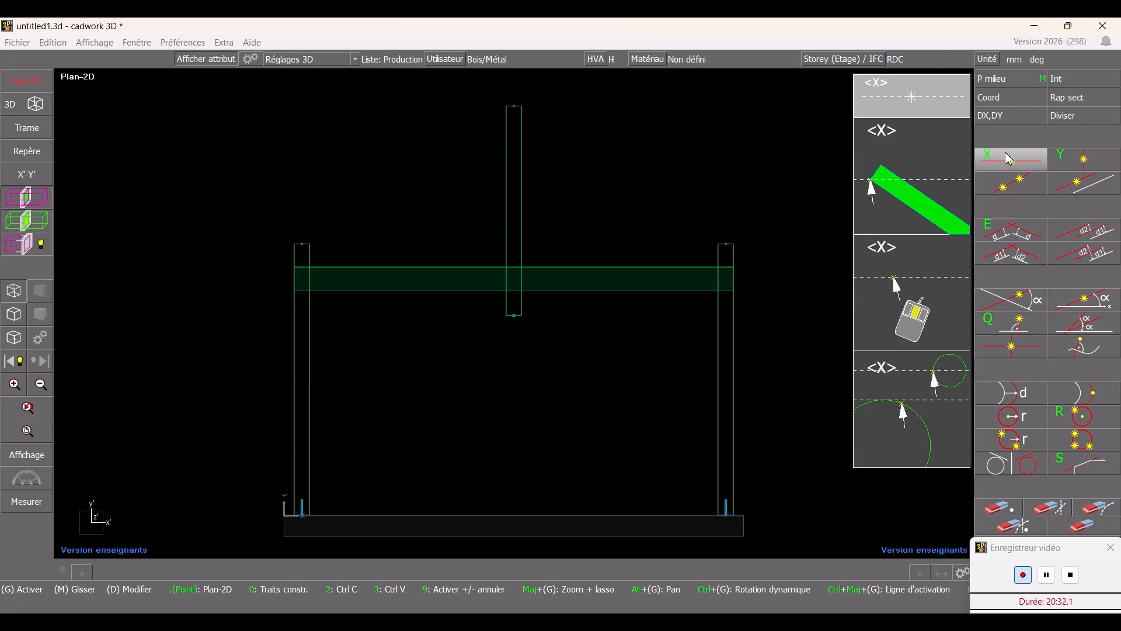
pyautogui.click(1029, 235)
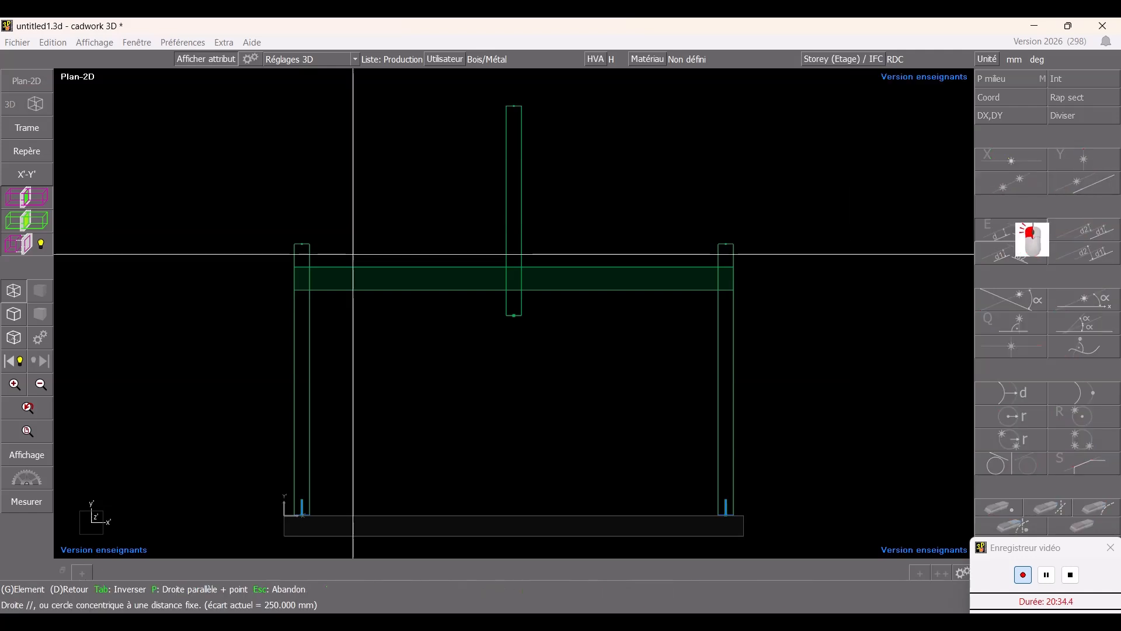
pyautogui.click(521, 105)
pyautogui.write('300')
pyautogui.press('Return')
pyautogui.click(520, 107)
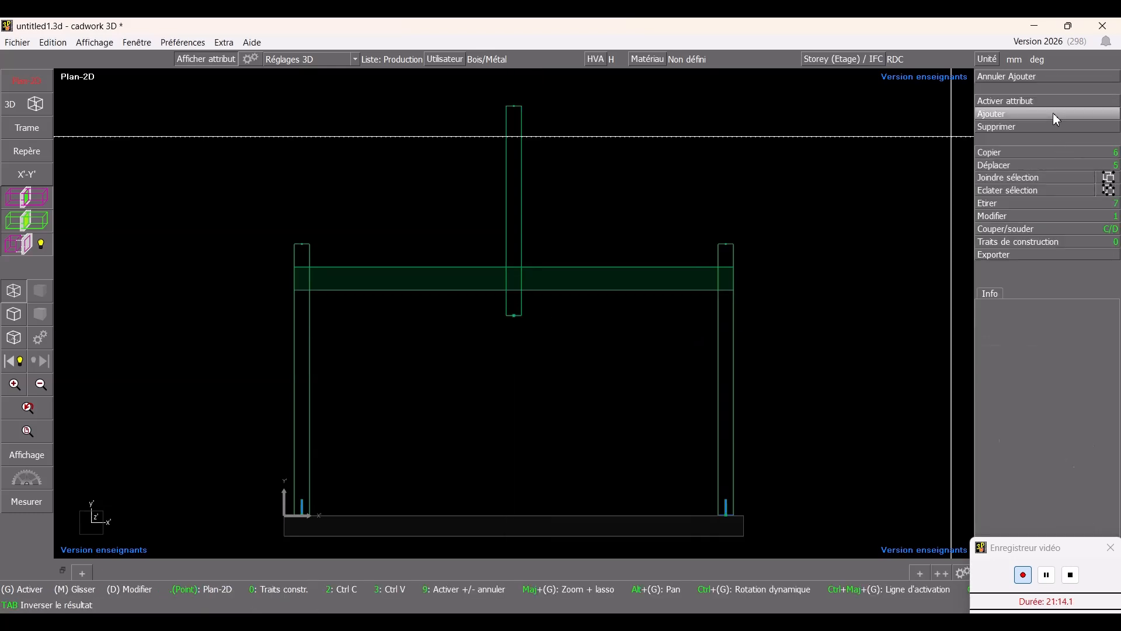
# - Add a 75 × 225 mm rectangular Sapin traité bar in front view, from the Poinçon at the construction line down to the right column's top
pyautogui.click(1053, 113)
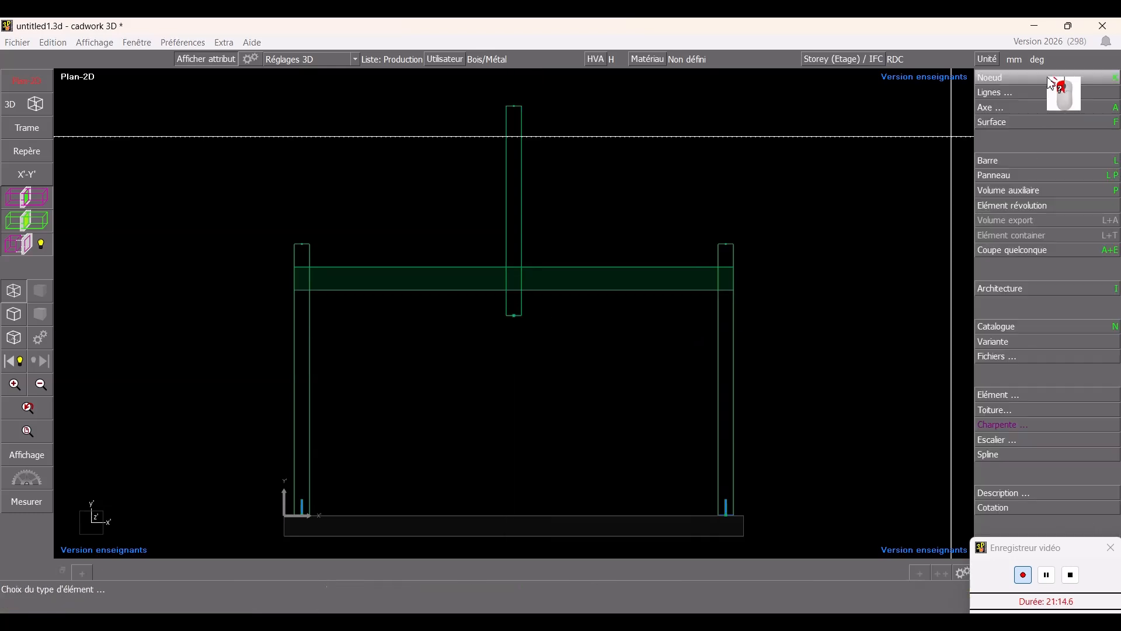
pyautogui.click(1008, 162)
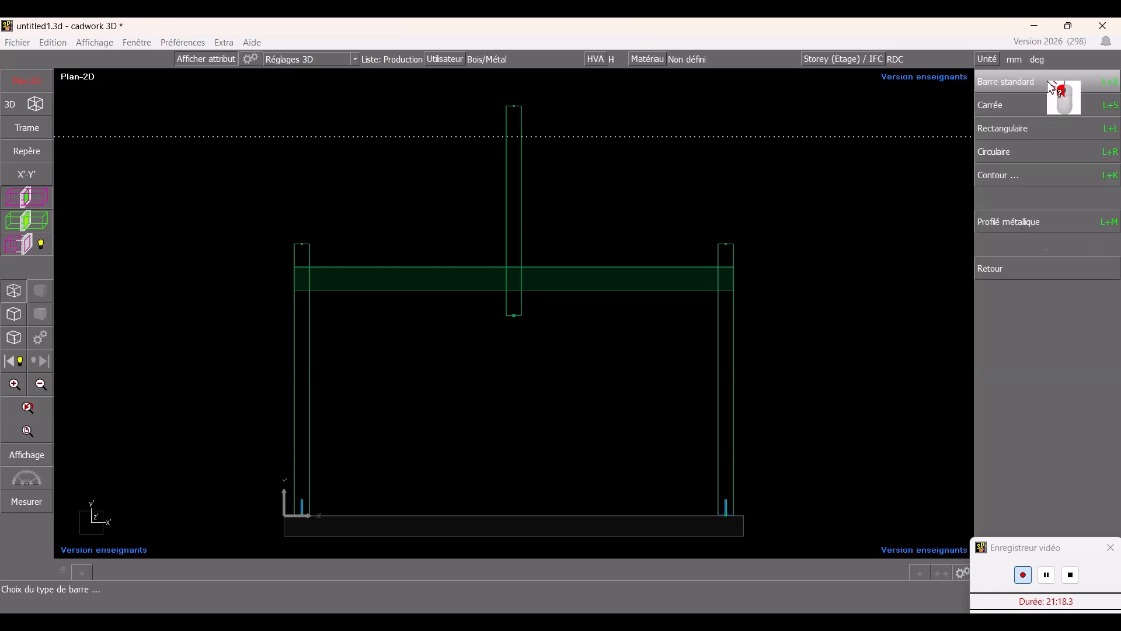
pyautogui.click(1029, 134)
pyautogui.moveTo(1049, 85)
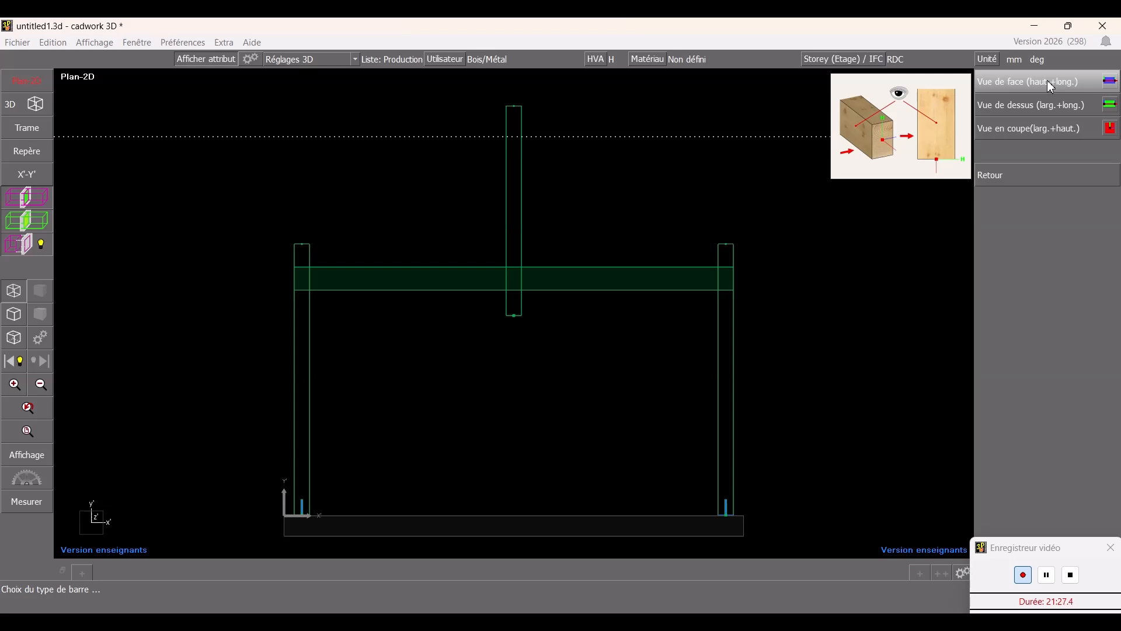
pyautogui.click(1052, 85)
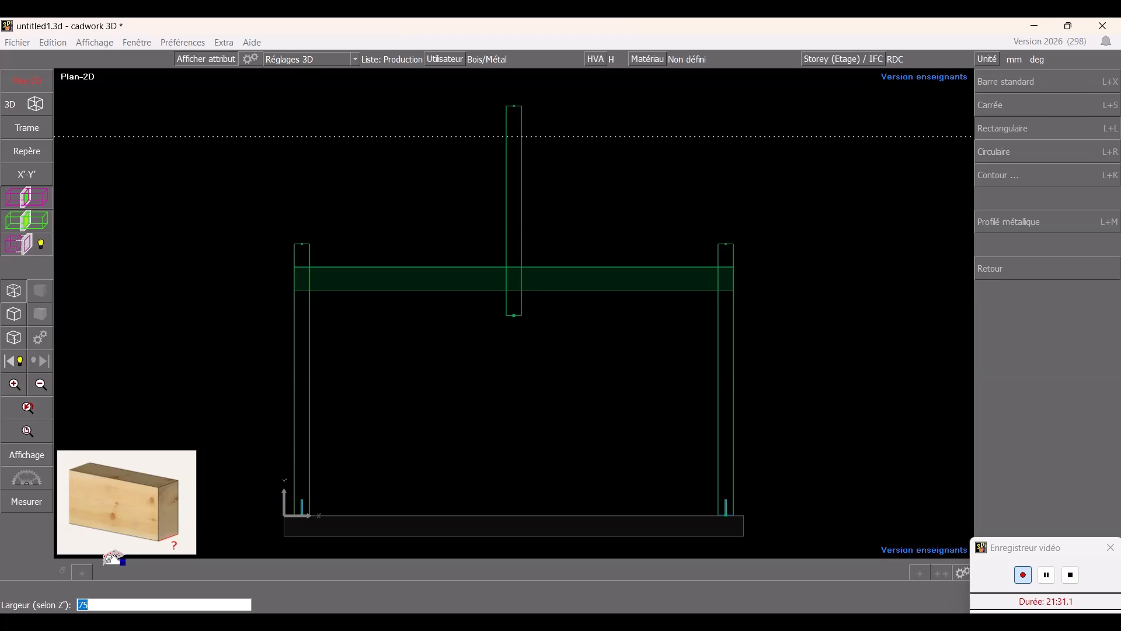
pyautogui.press('Return')
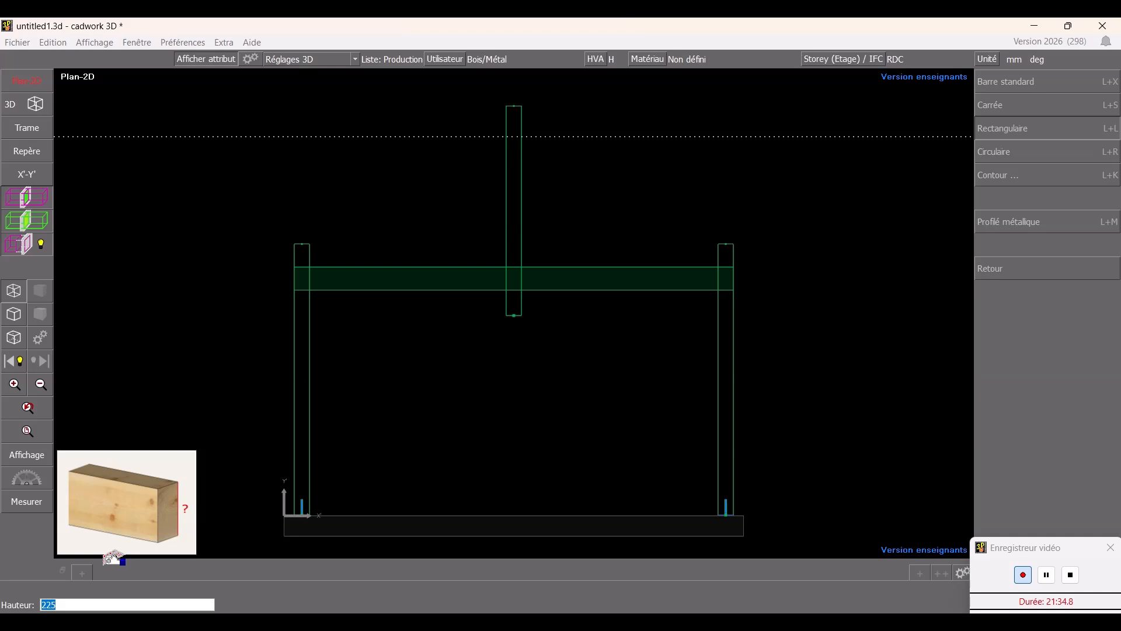
pyautogui.press('Return')
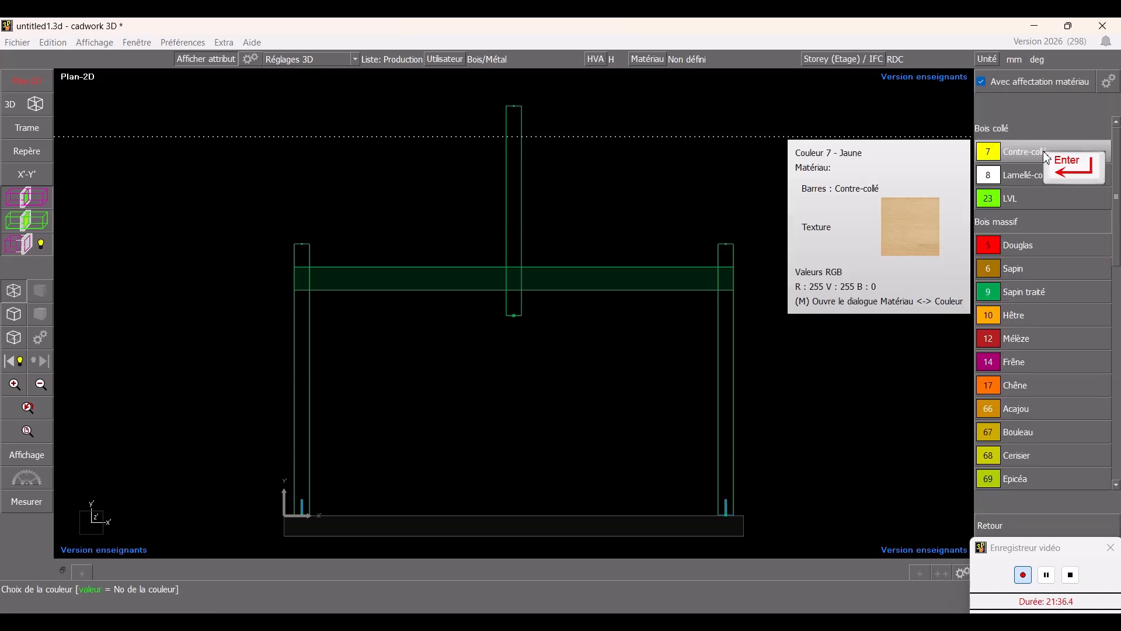
pyautogui.click(1013, 298)
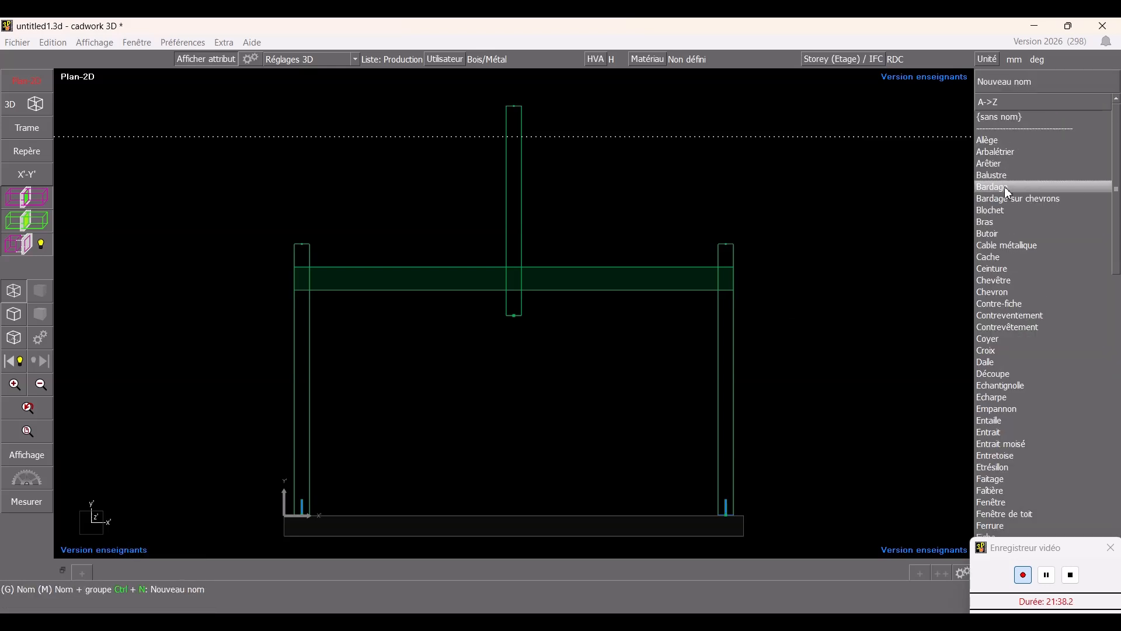
pyautogui.press('b')
pyautogui.click(1045, 116)
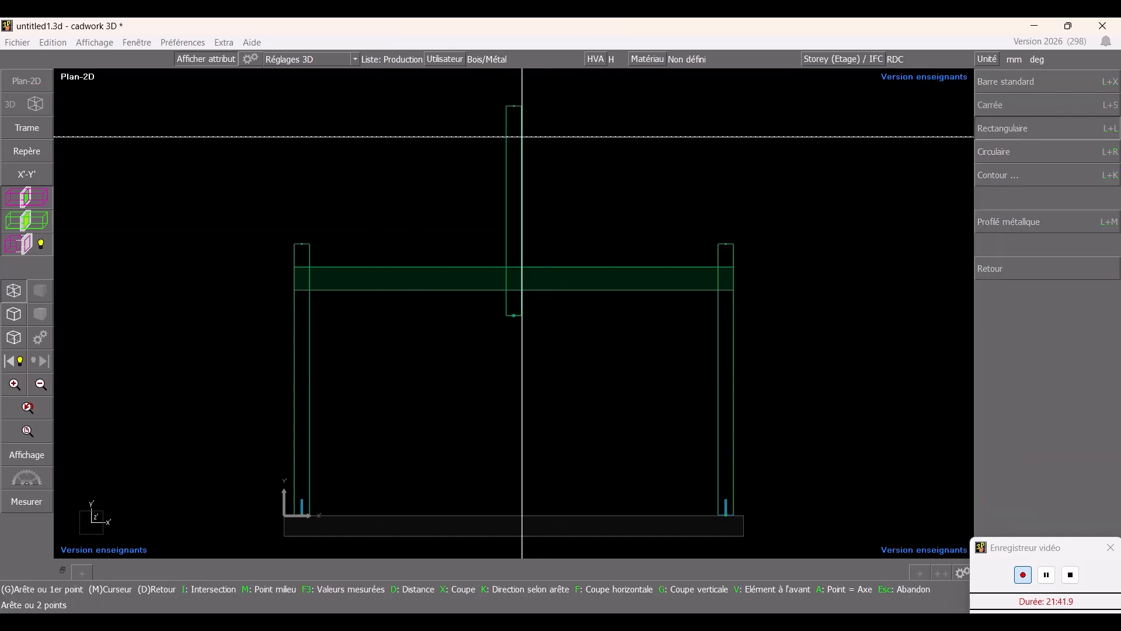
pyautogui.click(522, 137)
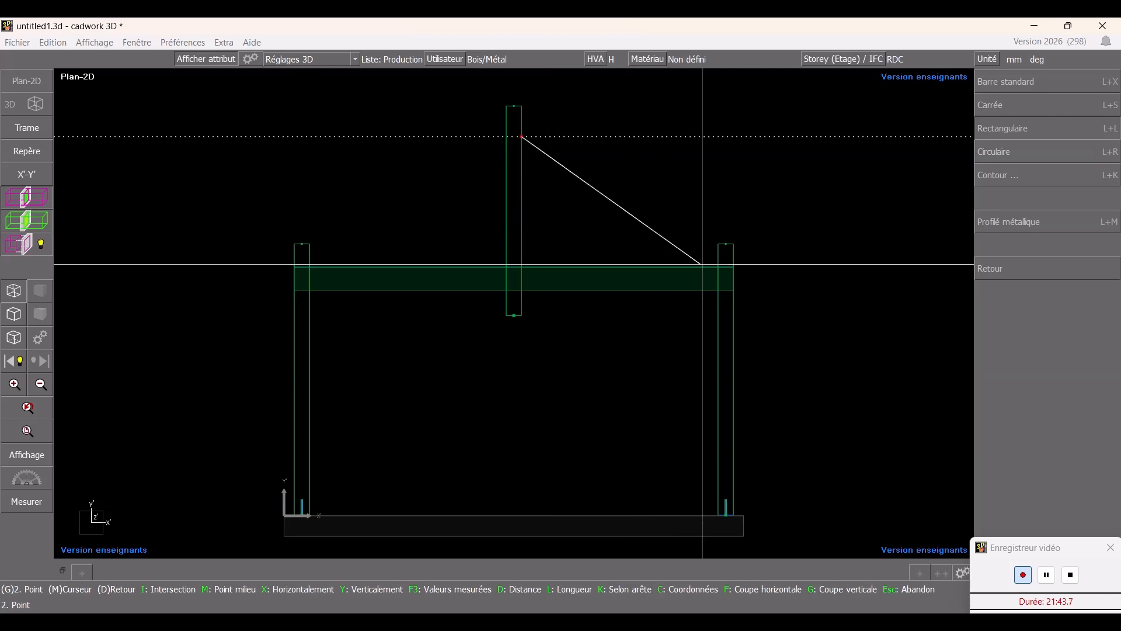
pyautogui.scroll(5, 503, 321)
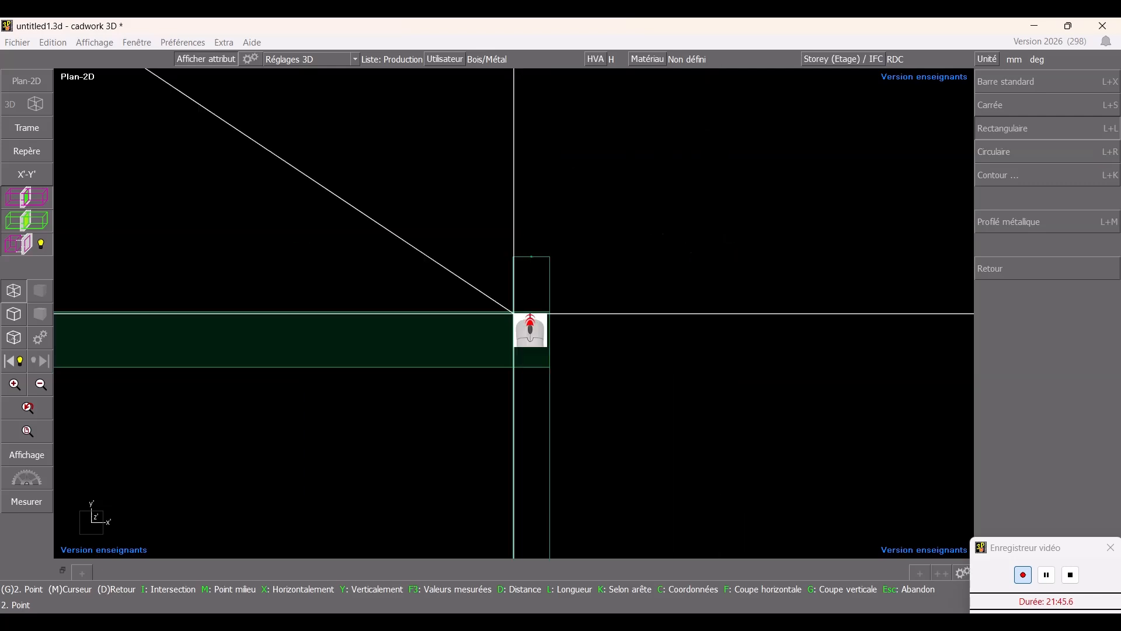
pyautogui.click(512, 311)
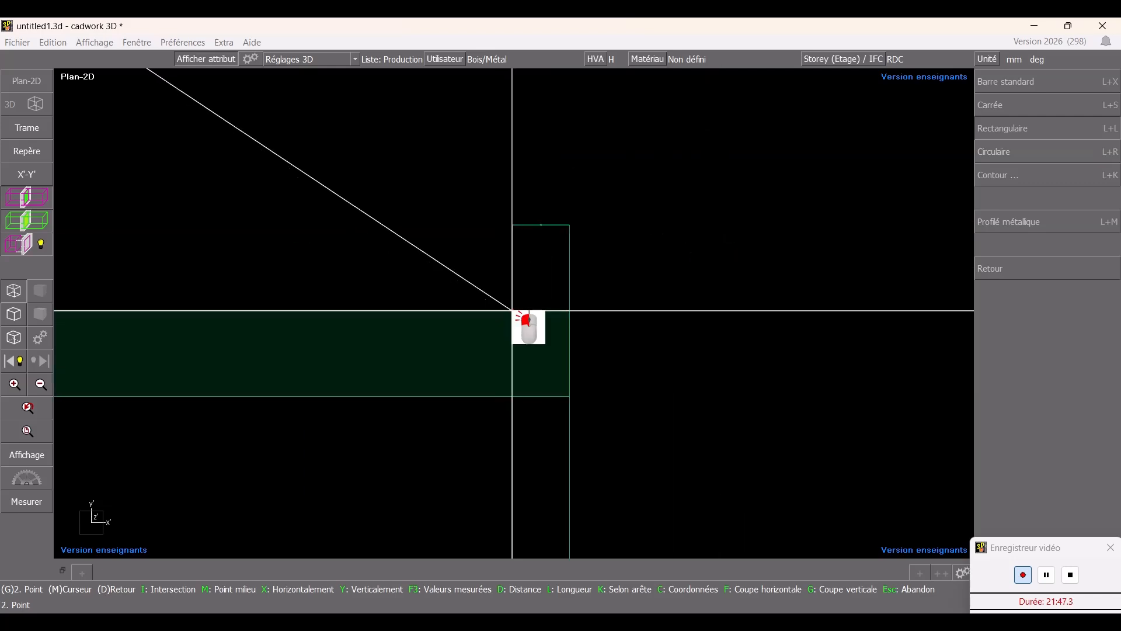
pyautogui.scroll(-2, 500, 297)
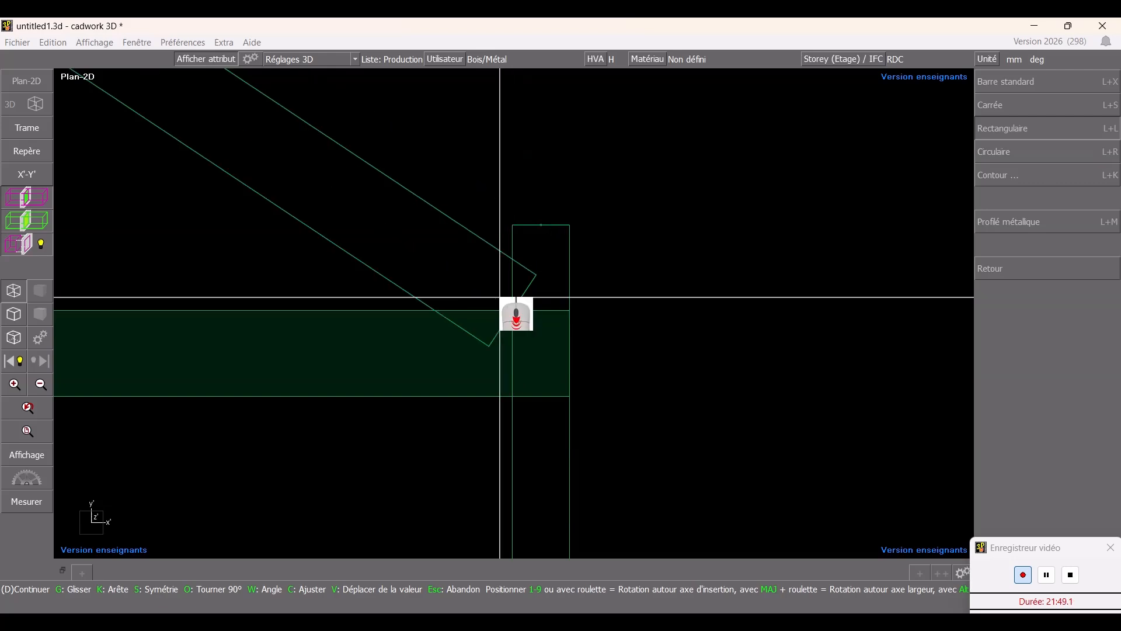
pyautogui.scroll(1, 551, 319)
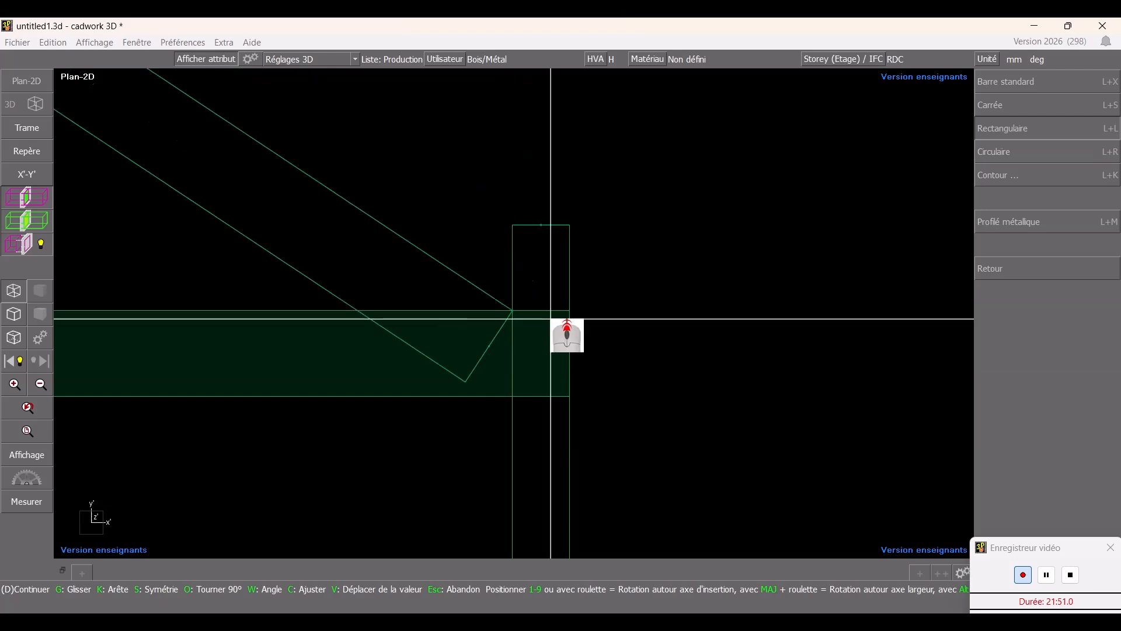
pyautogui.keyDown('ctrl'); pyautogui.scroll(-4, 551, 319); pyautogui.keyUp('ctrl')
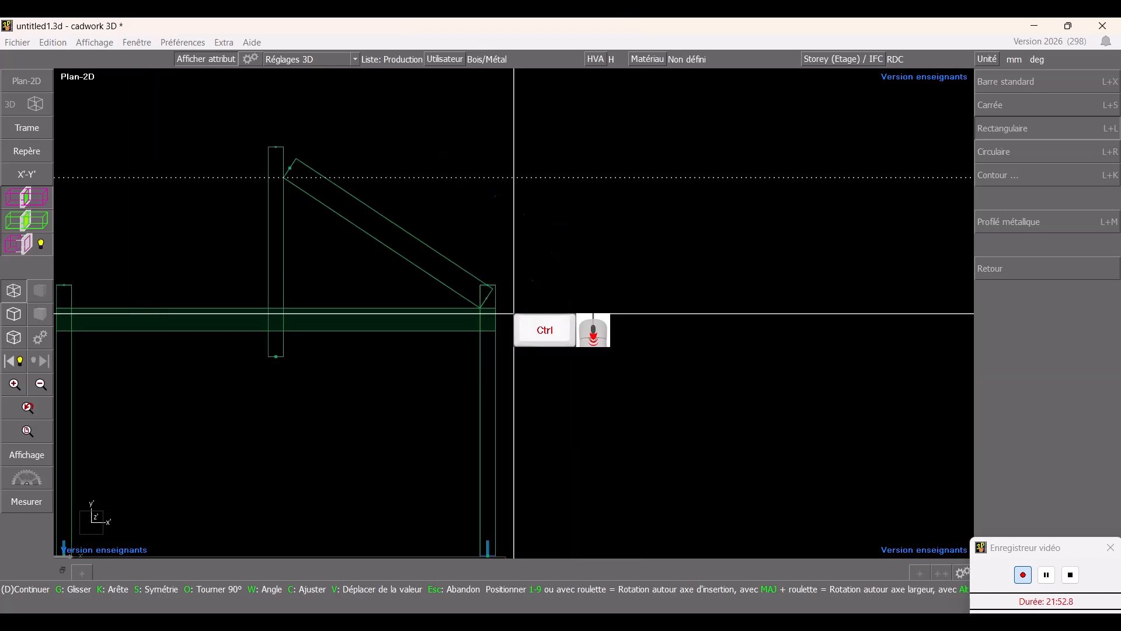
pyautogui.scroll(-3, 408, 323)
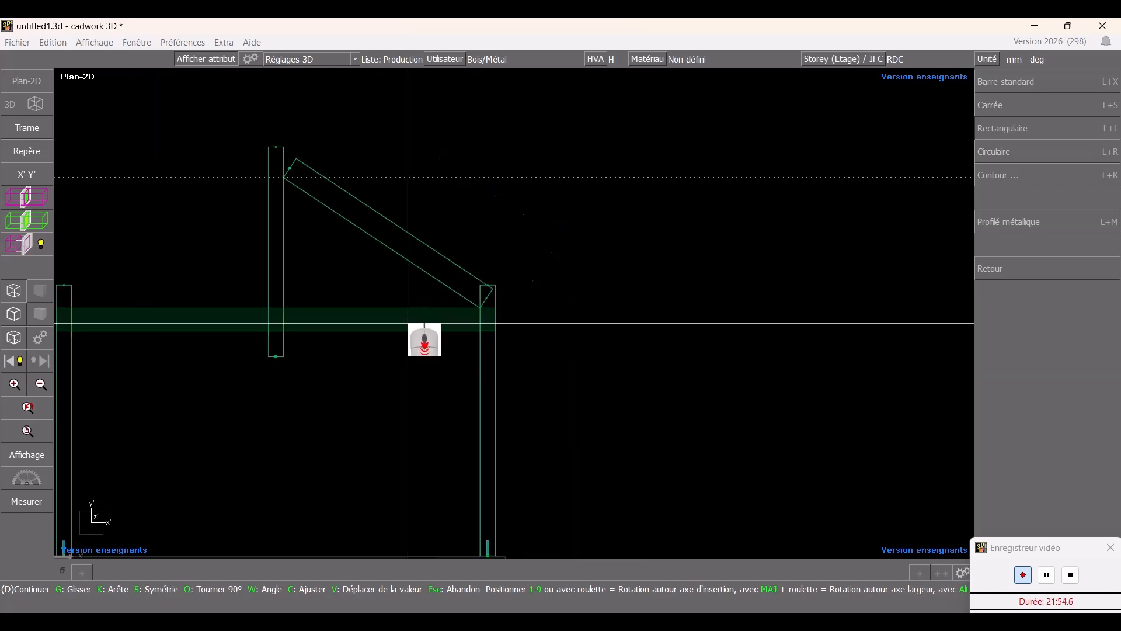
pyautogui.scroll(1, 408, 323)
pyautogui.scroll(1, 407, 323)
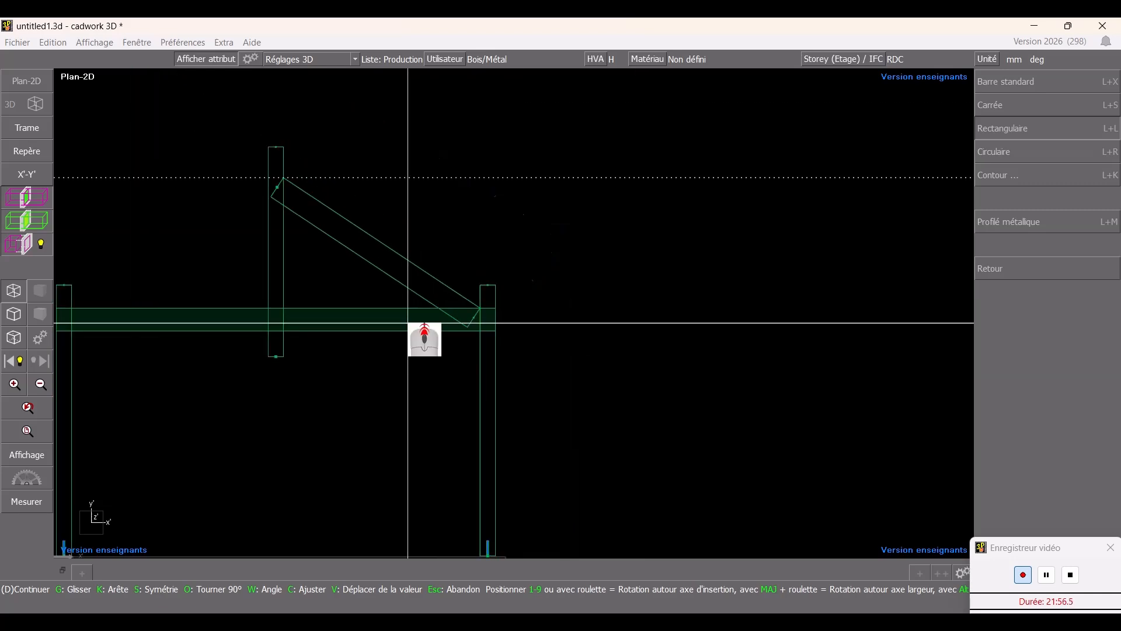
pyautogui.scroll(-1, 408, 323)
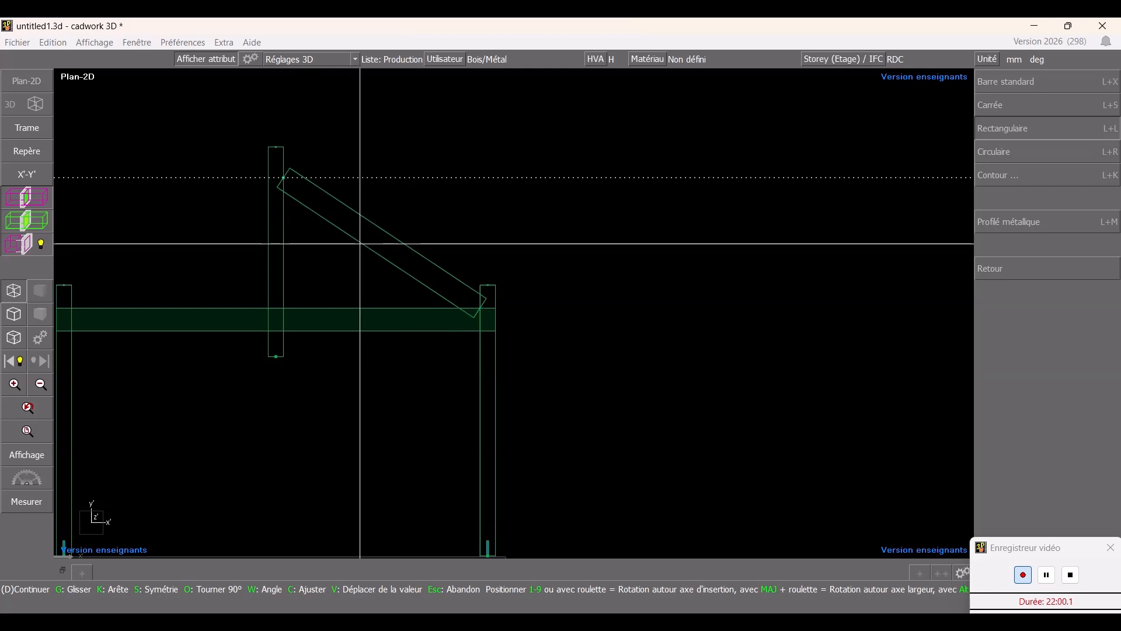
pyautogui.rightClick(531, 330)
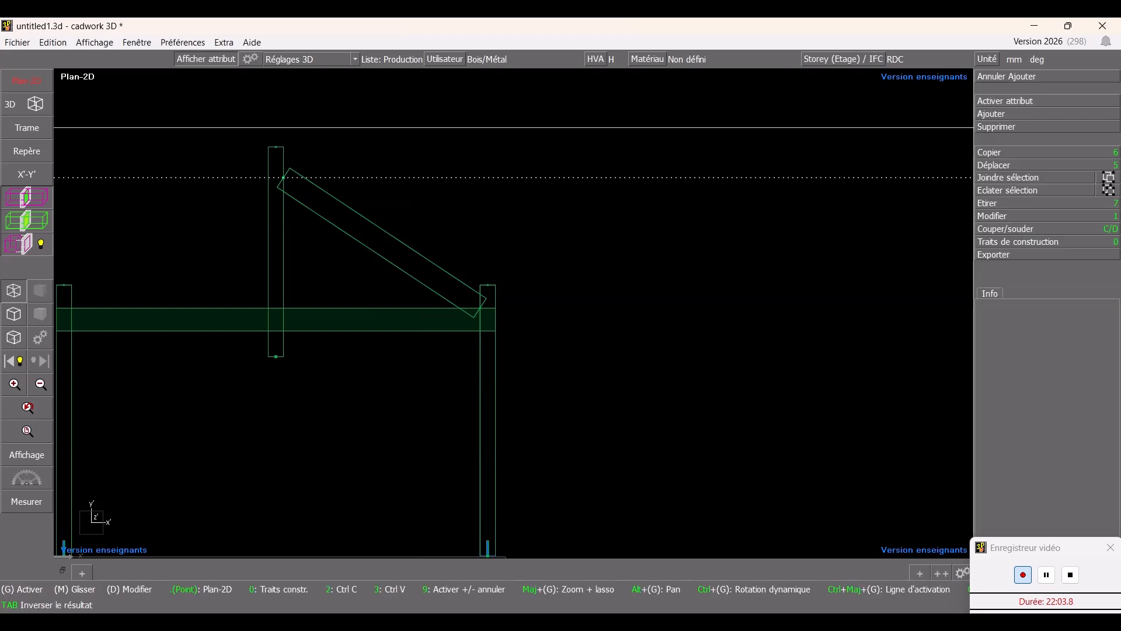
pyautogui.rightClick(676, 319)
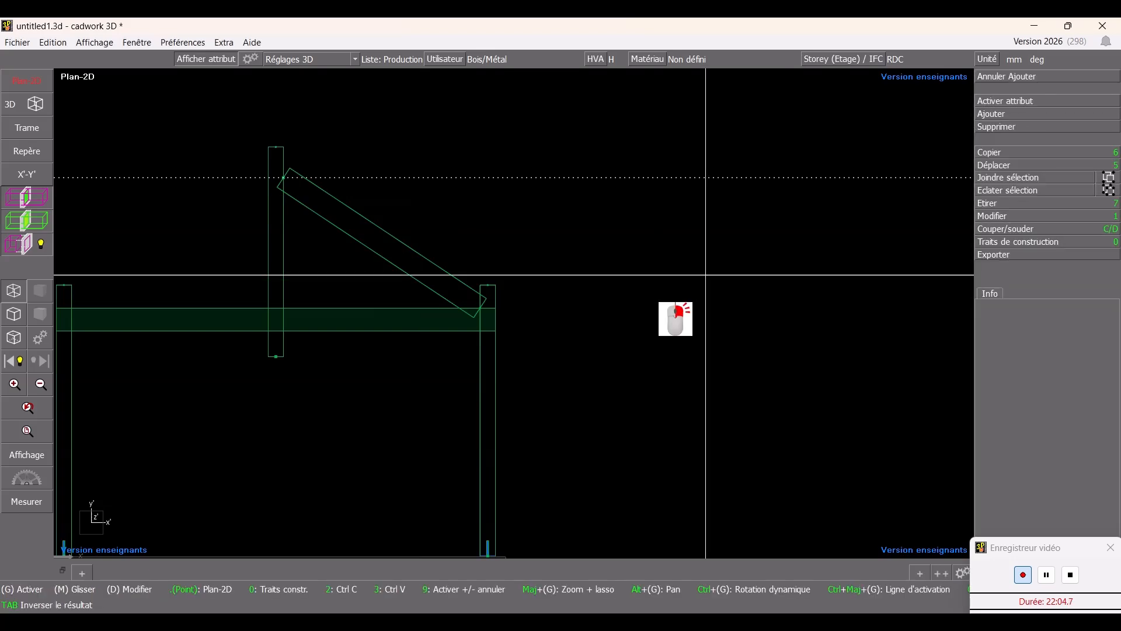
# - Add a 75 × 225 mm Sapin traité bar named Arbalétrier from the Poinçon at the construction line down to the left column's top
pyautogui.click(994, 113)
pyautogui.click(1011, 164)
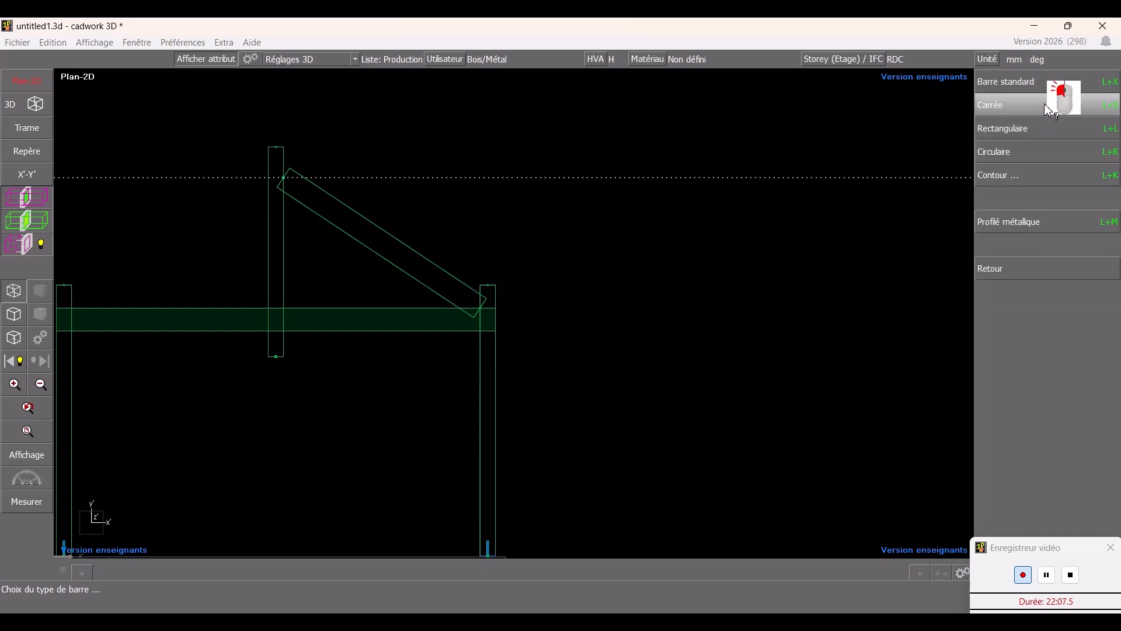
pyautogui.click(1044, 105)
pyautogui.click(1046, 81)
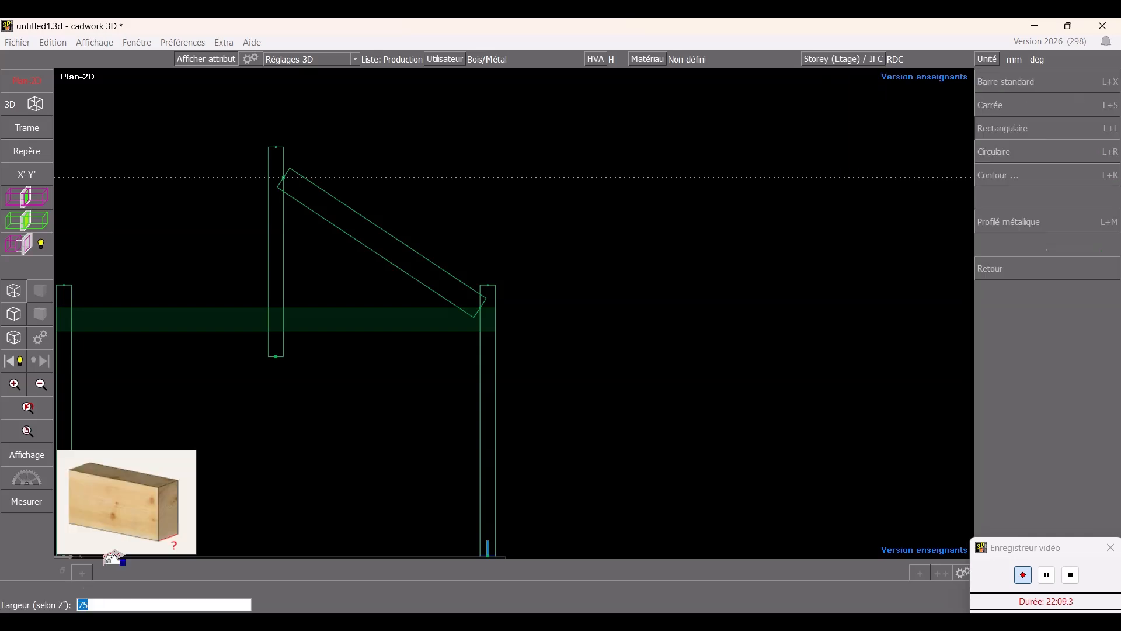
pyautogui.press('Return')
pyautogui.press('Return')
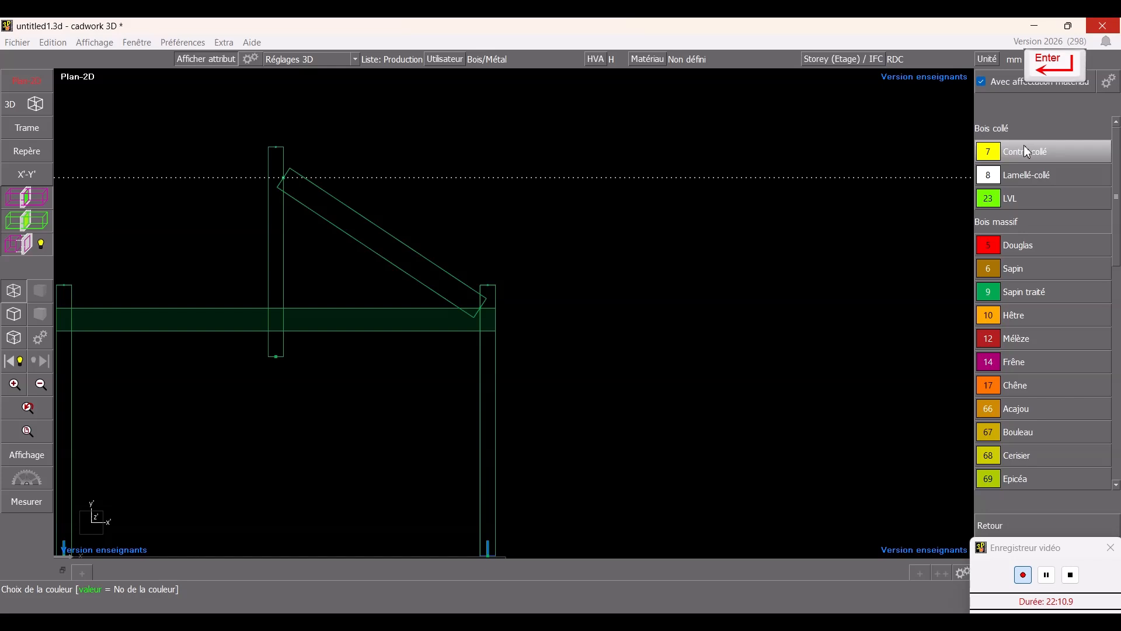
pyautogui.click(1026, 305)
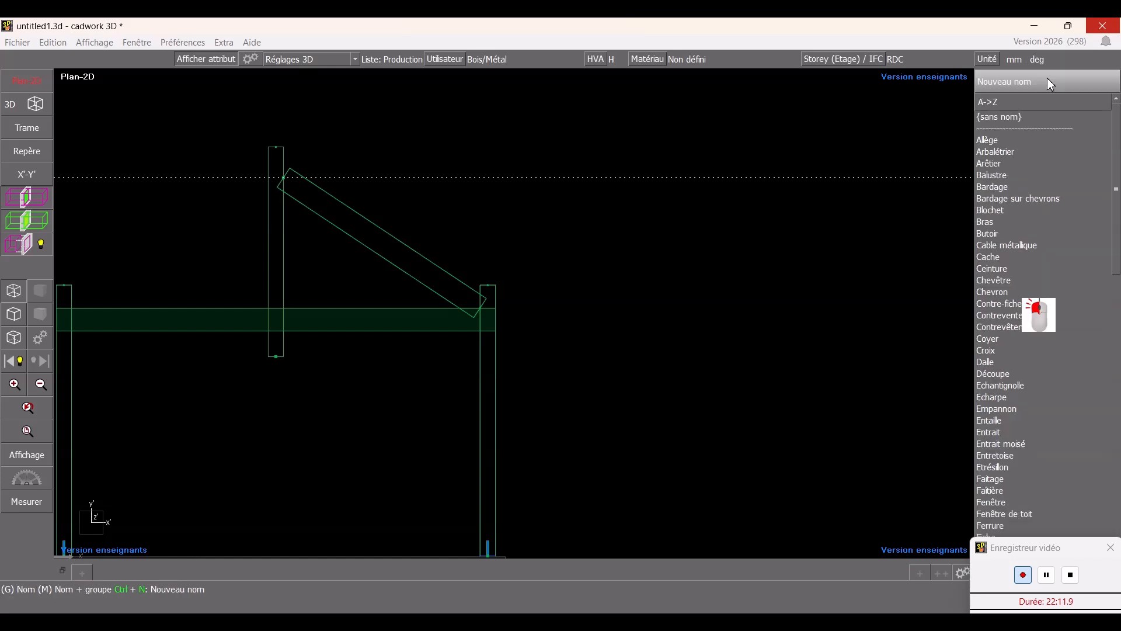
pyautogui.click(1025, 151)
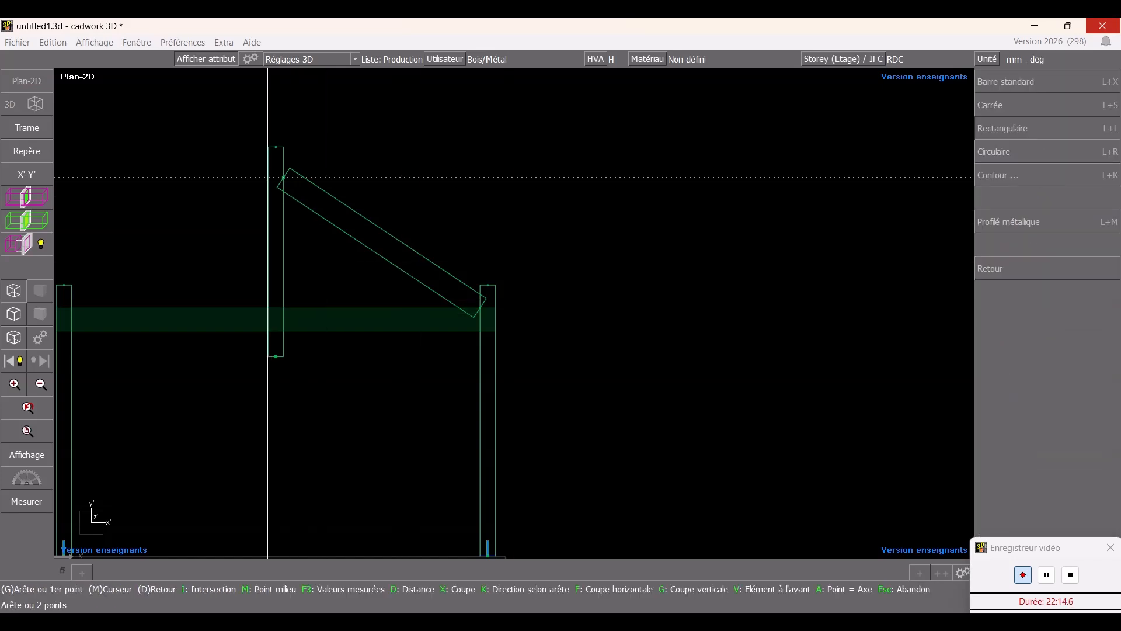
pyautogui.click(269, 177)
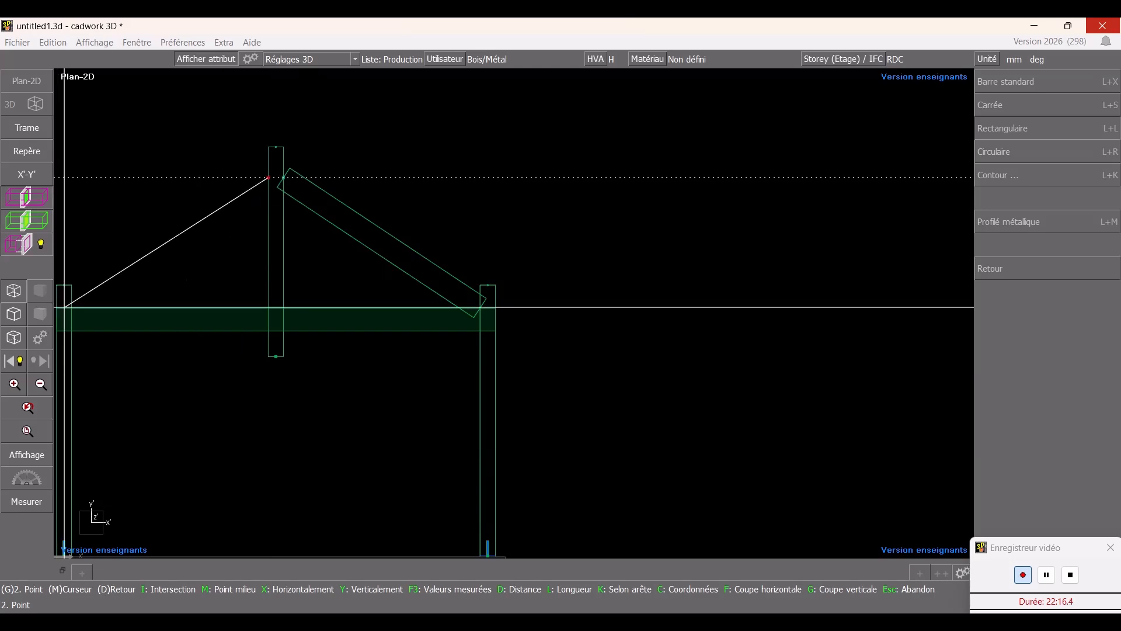
pyautogui.click(70, 306)
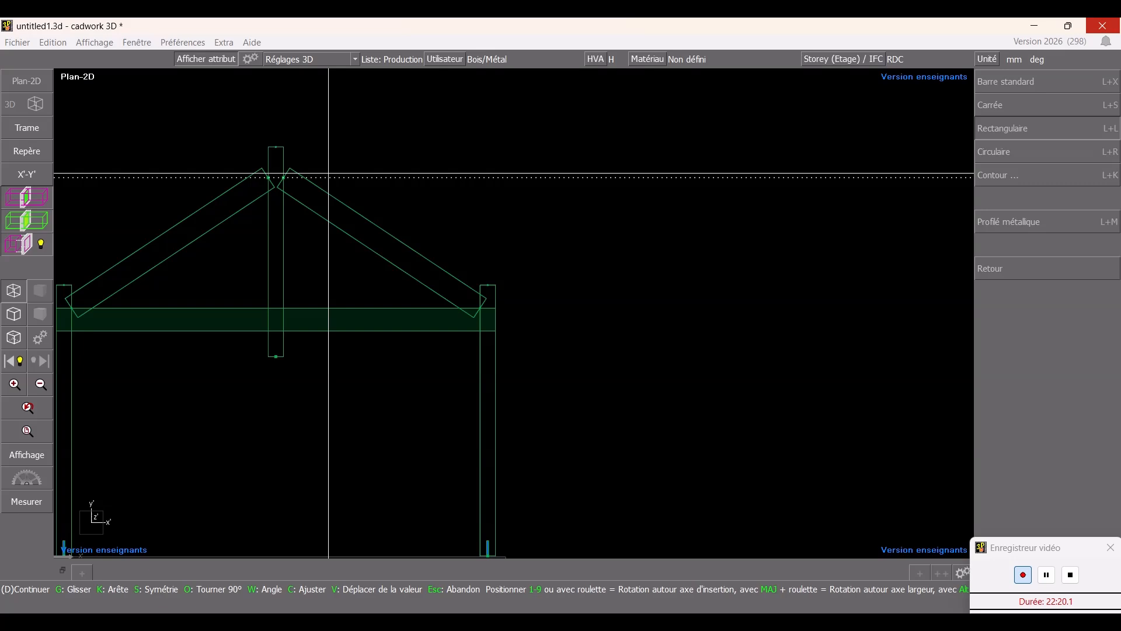
pyautogui.click(1051, 133)
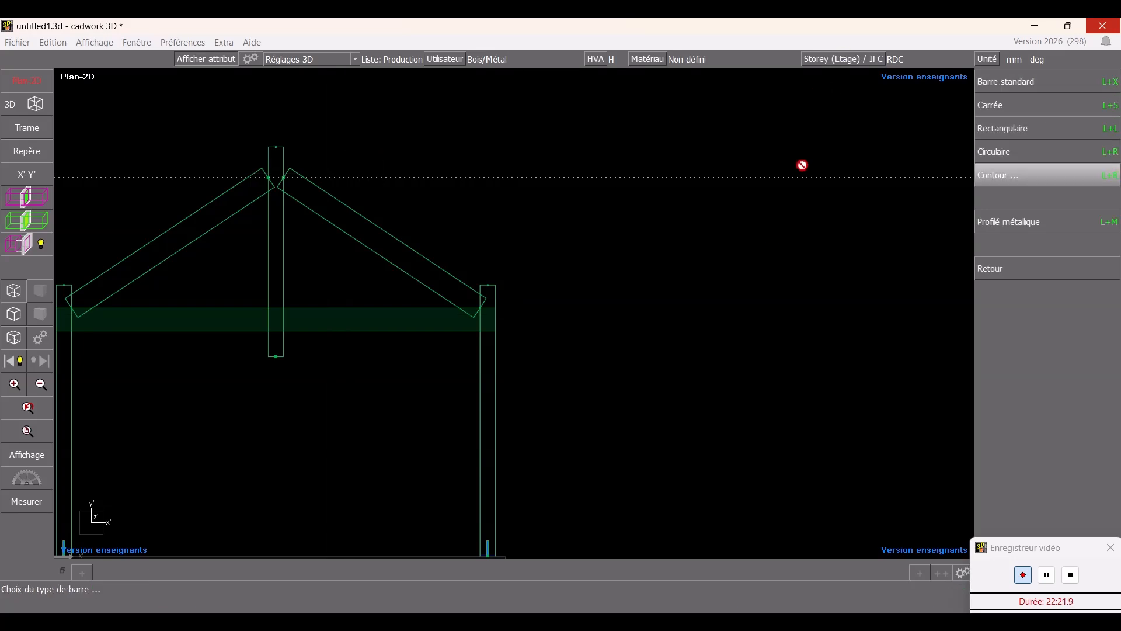
pyautogui.rightClick(514, 313)
# - Stretch the left rafter's top end to the Poinçon's top edge and its bottom end down into the Entrait moisé
pyautogui.scroll(-2, 386, 234)
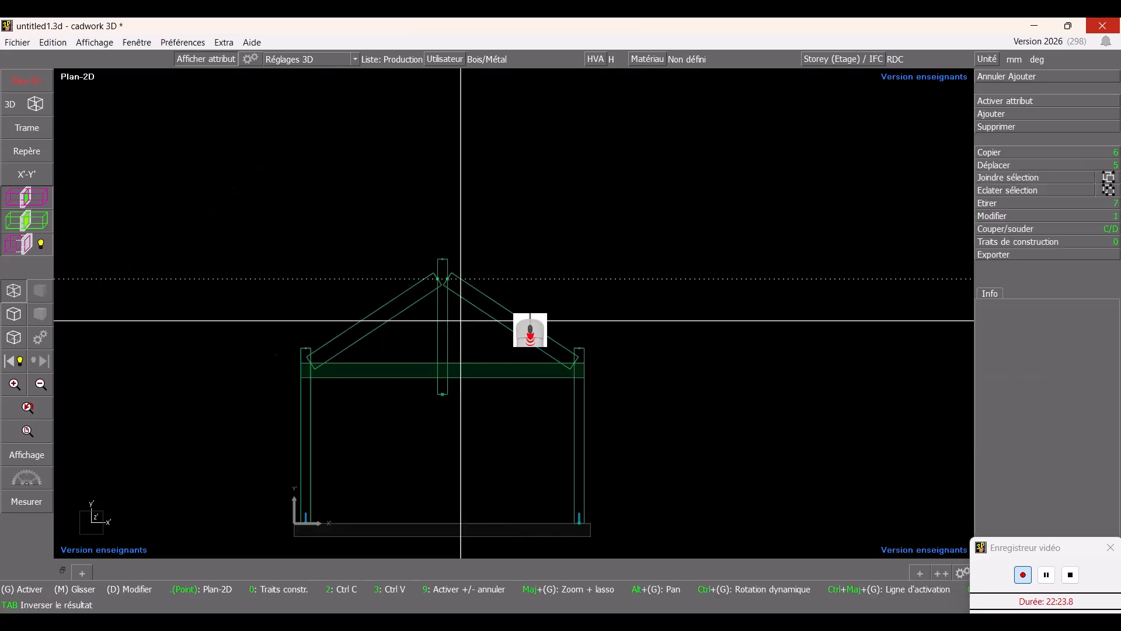
pyautogui.scroll(2, 438, 300)
pyautogui.scroll(1, 514, 314)
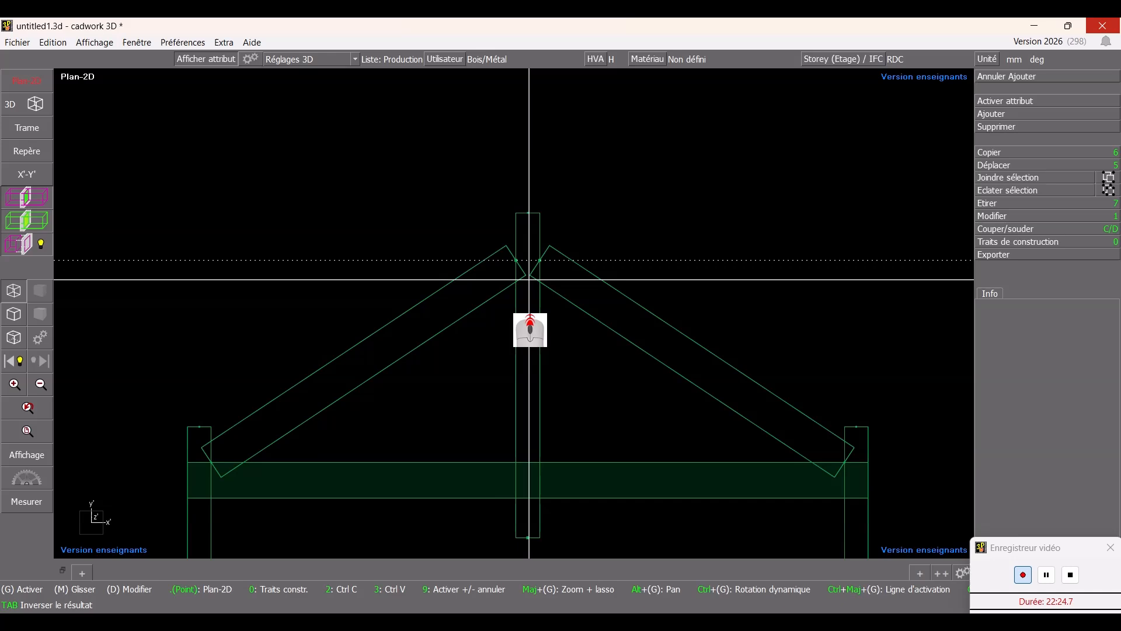
pyautogui.click(513, 247)
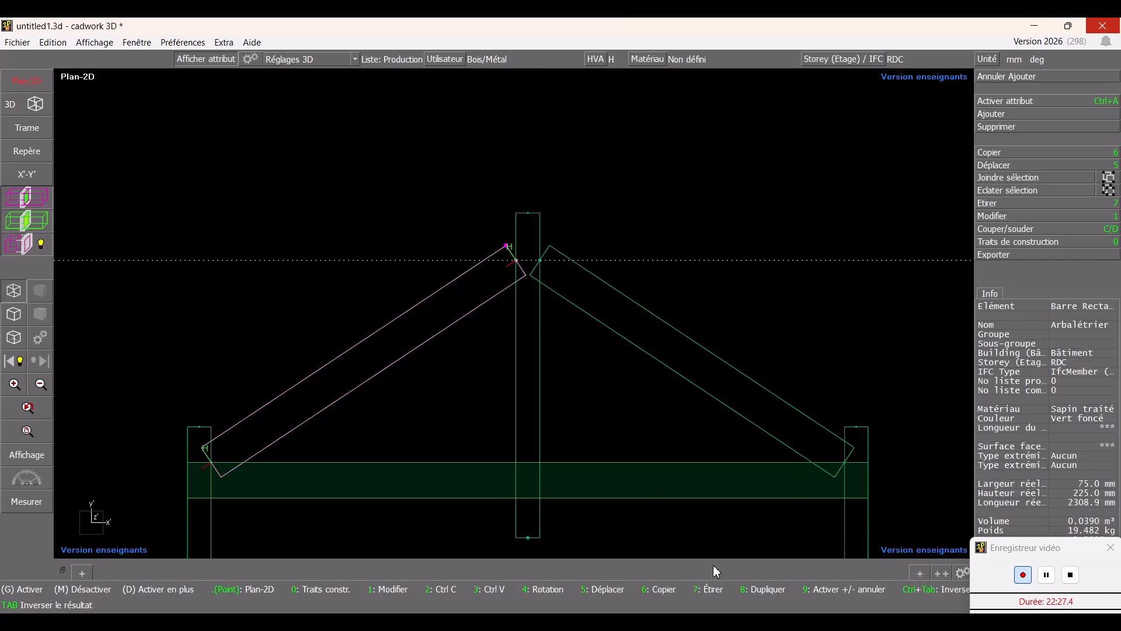
pyautogui.press('7')
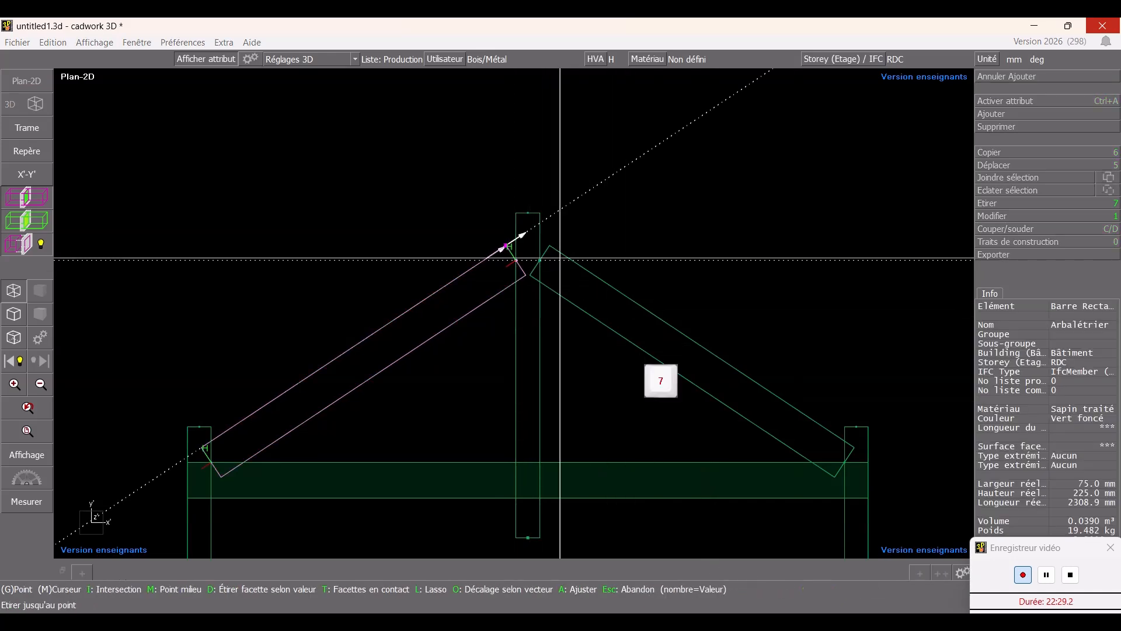
pyautogui.click(516, 238)
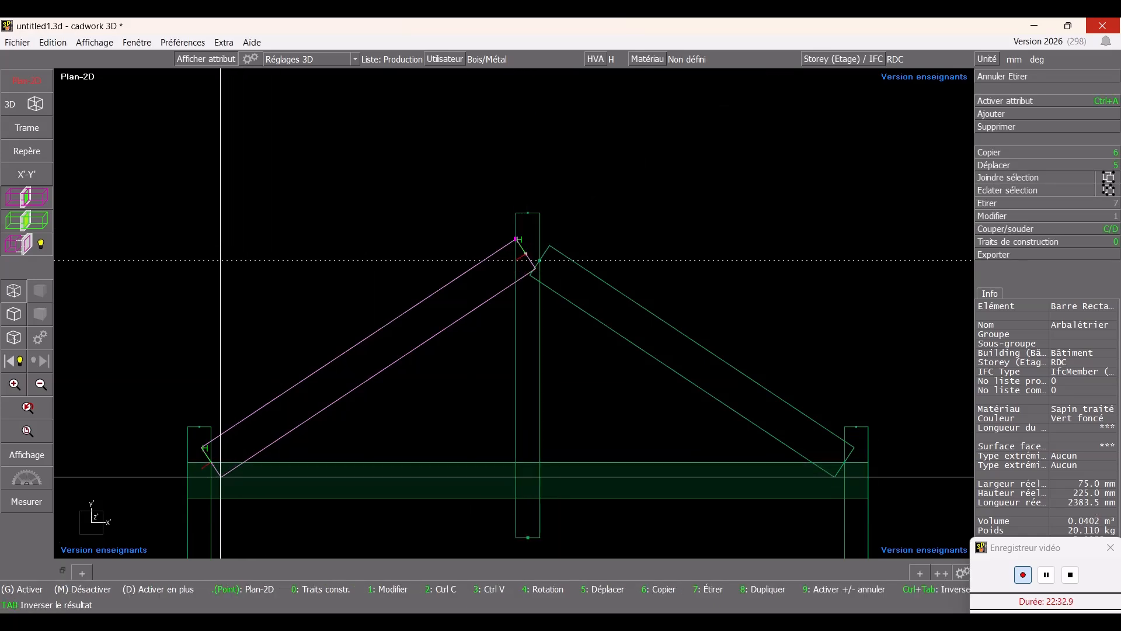
pyautogui.press('7')
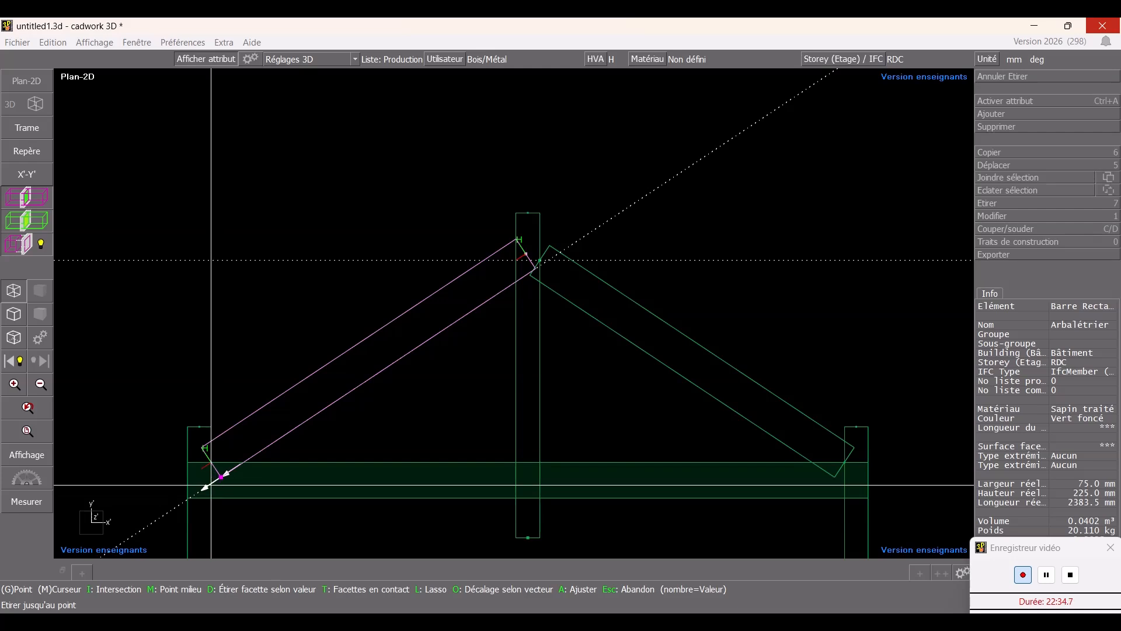
pyautogui.click(211, 485)
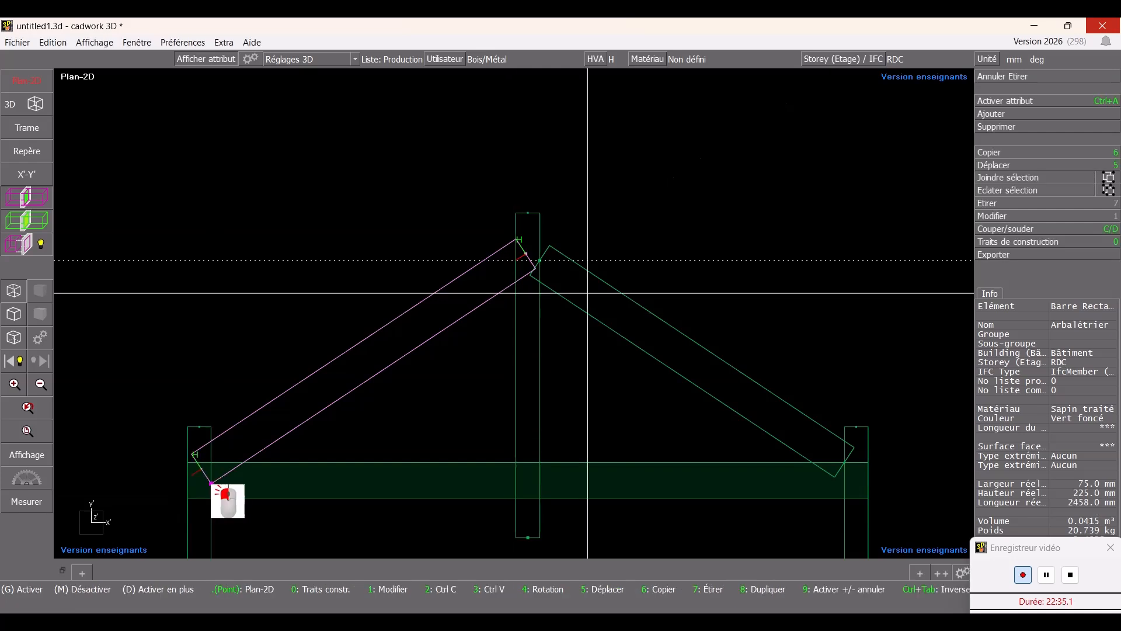
# - Stretch the right rafter's top end to the Poinçon's top edge and its bottom end down into the Entrait moisé
pyautogui.click(550, 245)
pyautogui.press('7')
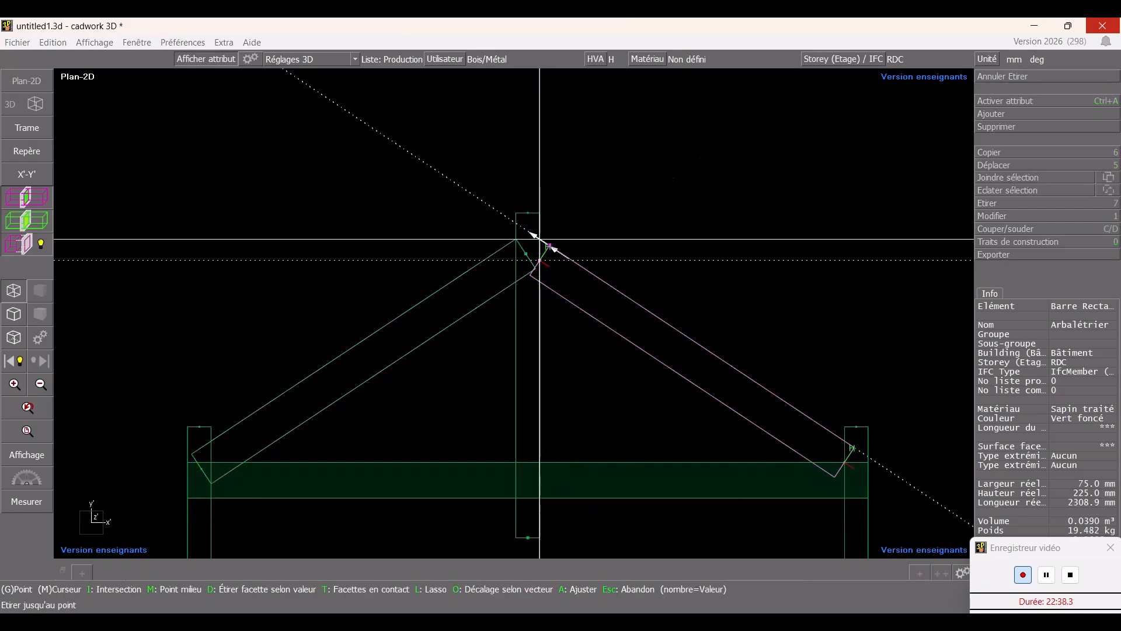
pyautogui.click(540, 239)
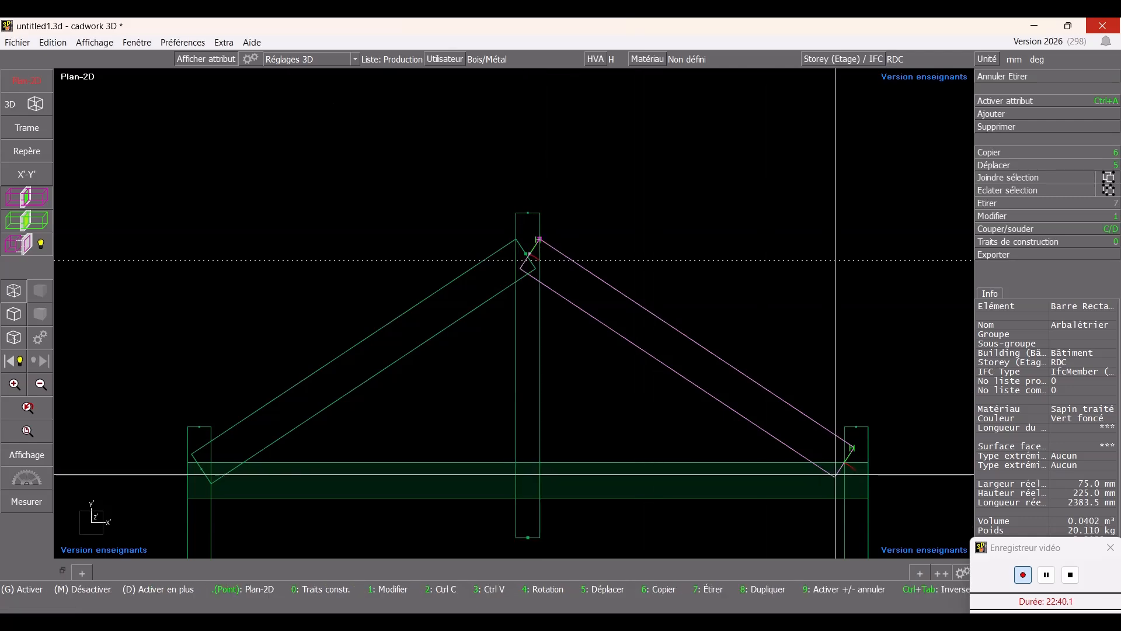
pyautogui.click(852, 488)
pyautogui.press('7')
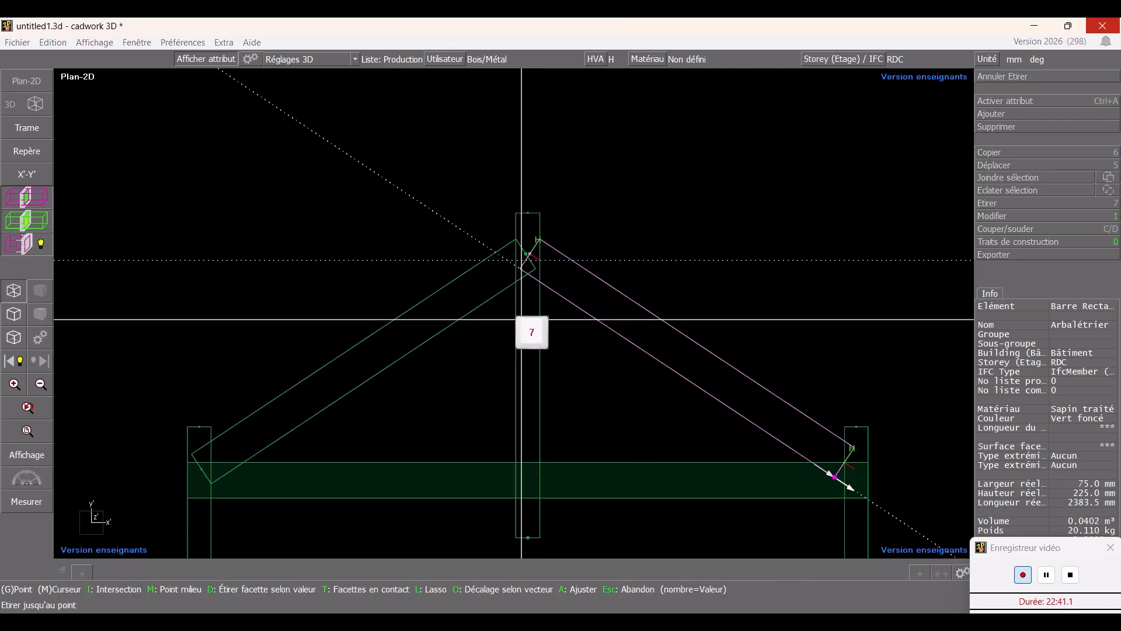
pyautogui.click(845, 484)
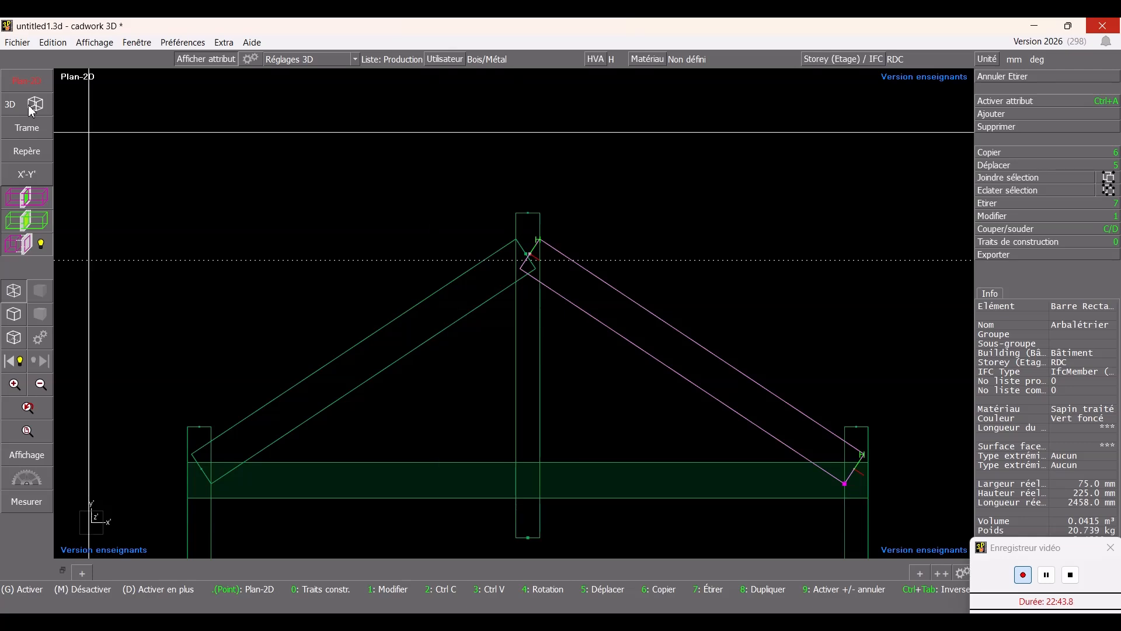
# - Switch to the 3D view and hide the two Entrait moisé beams
pyautogui.click(11, 105)
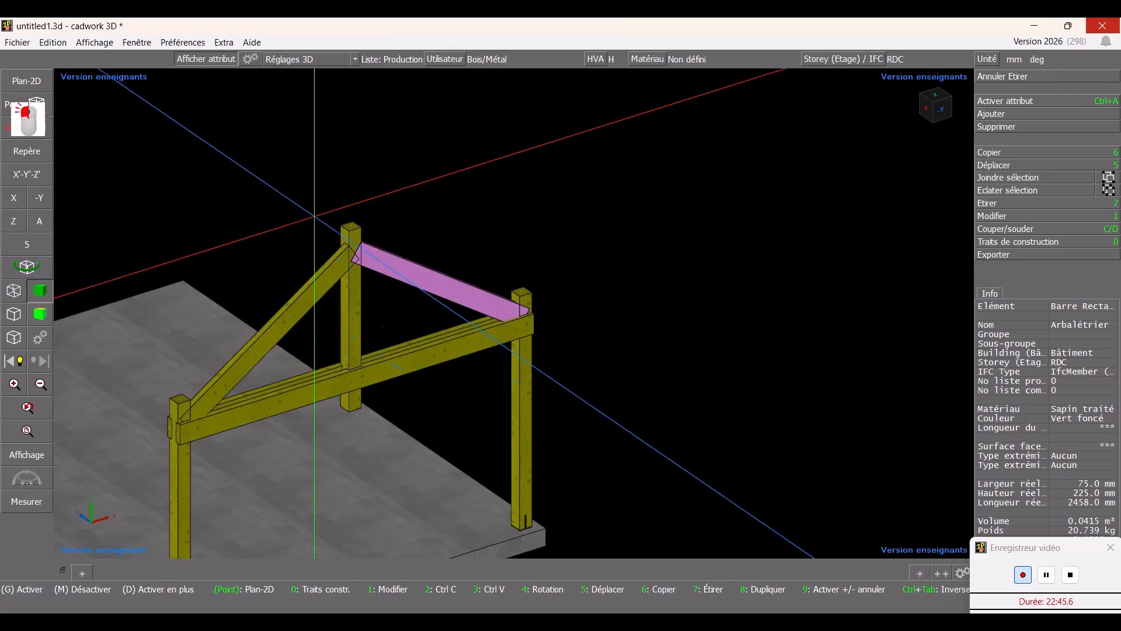
pyautogui.keyDown('ctrl'); pyautogui.moveTo(514, 313); pyautogui.dragTo(559, 314); pyautogui.keyUp('ctrl')
pyautogui.keyDown('ctrl'); pyautogui.scroll(2, 364, 416); pyautogui.keyUp('ctrl')
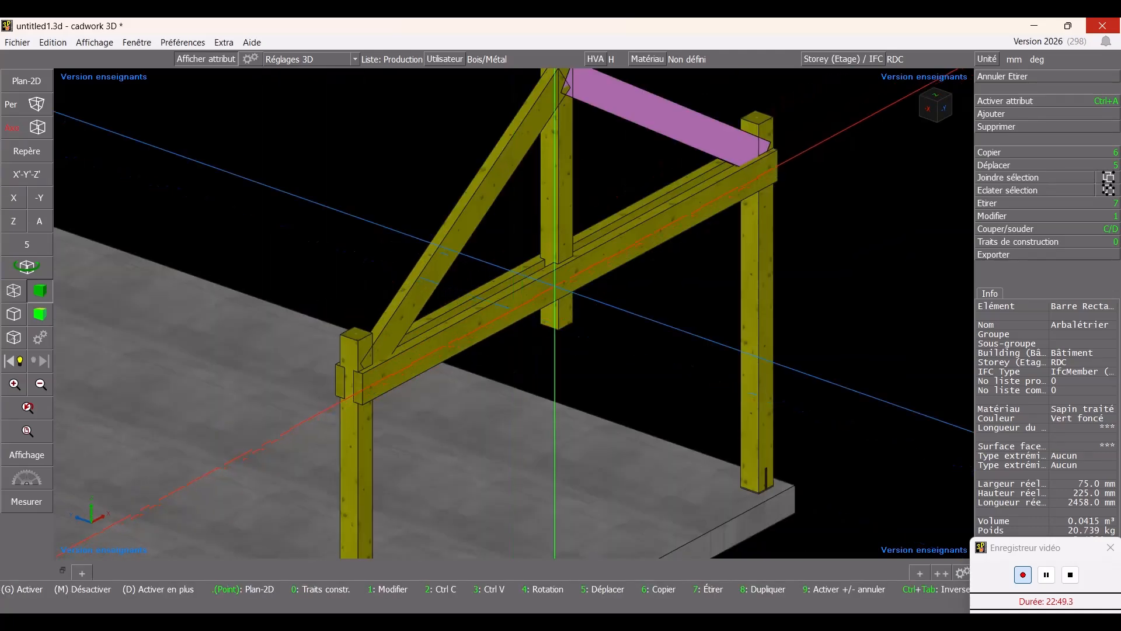
pyautogui.keyDown('ctrl'); pyautogui.moveTo(809, 216); pyautogui.dragTo(776, 224); pyautogui.keyUp('ctrl')
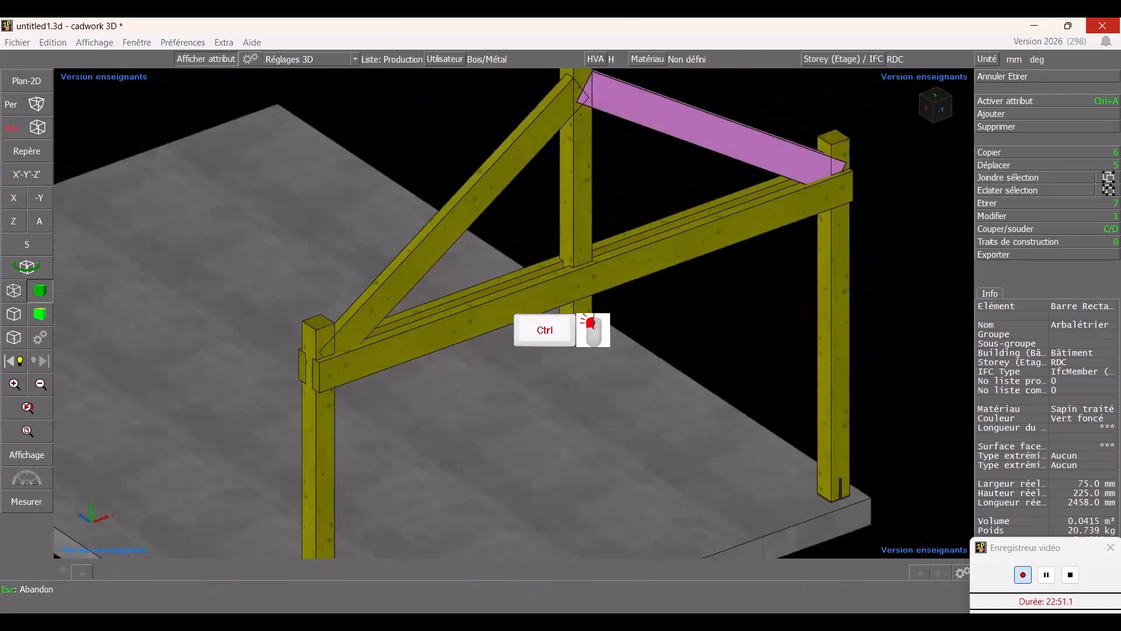
pyautogui.click(764, 225)
pyautogui.click(741, 193)
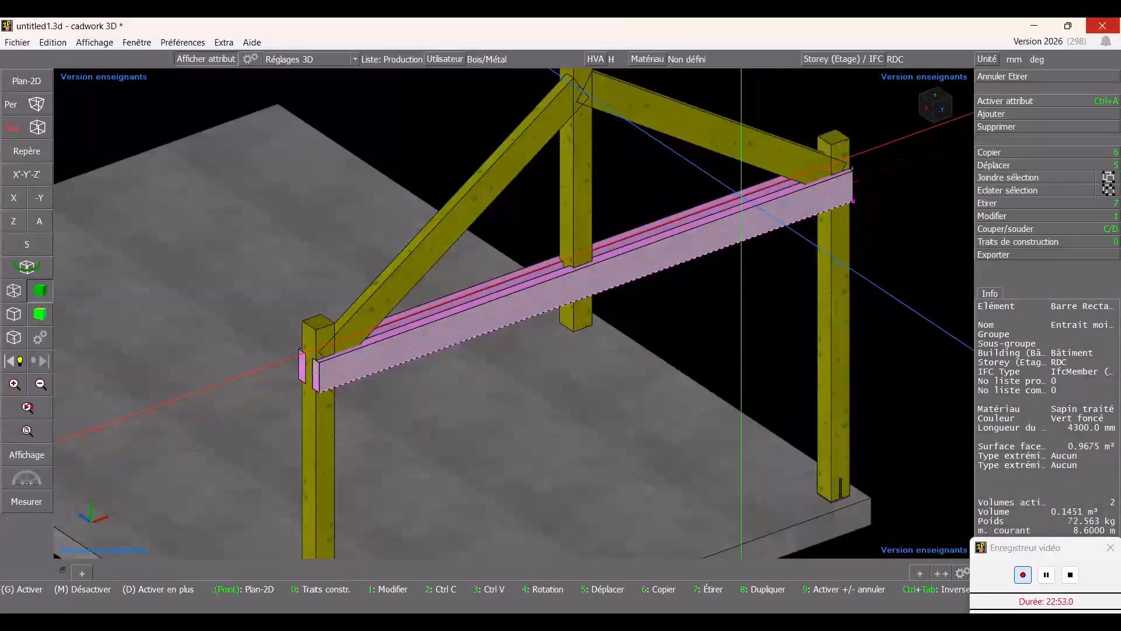
pyautogui.press('Delete')
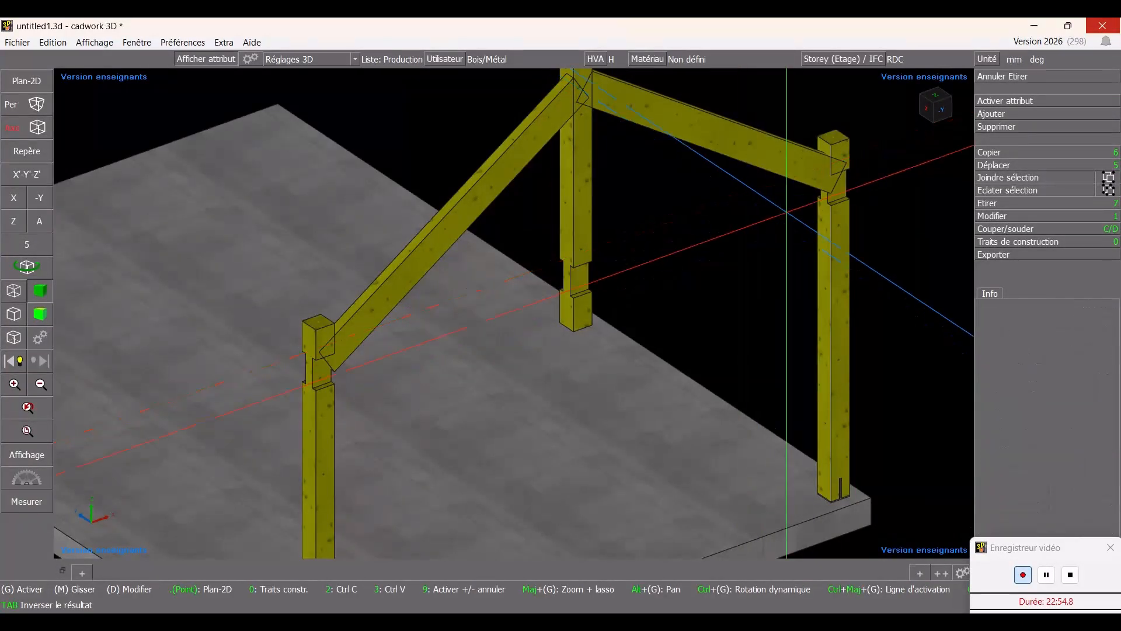
# - Inspect in 3D how the rafters meet the Poinçon and the column tops
pyautogui.keyDown('ctrl'); pyautogui.moveTo(610, 309); pyautogui.dragTo(506, 319, button='middle'); pyautogui.keyUp('ctrl')
pyautogui.keyDown('ctrl'); pyautogui.moveTo(506, 318); pyautogui.dragTo(779, 235); pyautogui.keyUp('ctrl')
pyautogui.keyDown('ctrl'); pyautogui.moveTo(468, 370); pyautogui.dragTo(374, 430); pyautogui.keyUp('ctrl')
pyautogui.scroll(1, 334, 195)
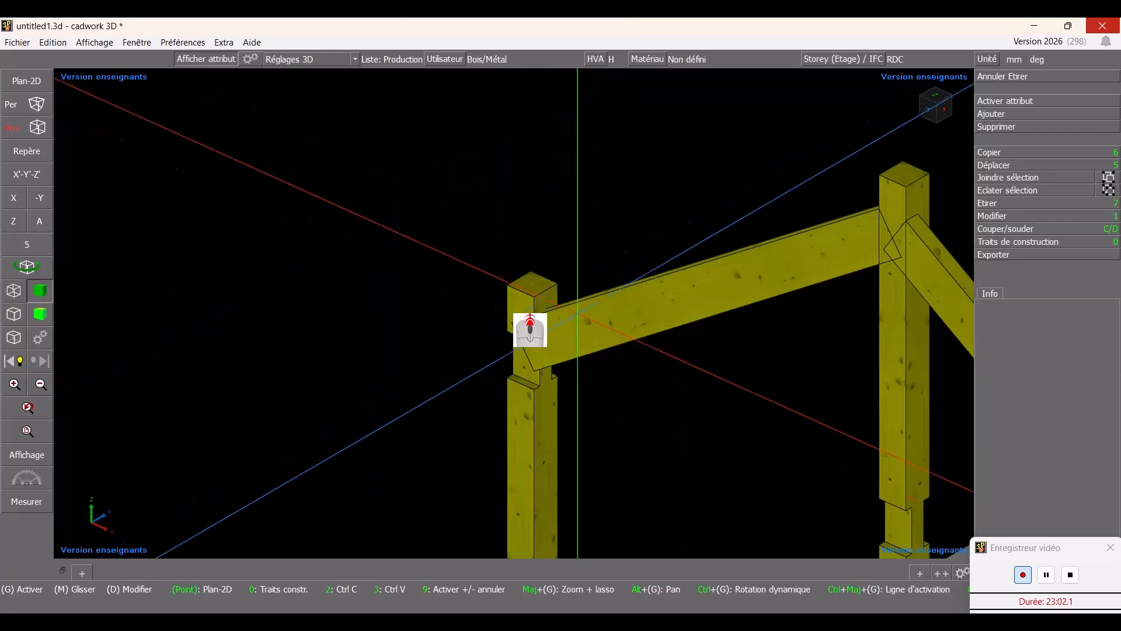
pyautogui.keyDown('ctrl'); pyautogui.moveTo(576, 257); pyautogui.dragTo(516, 304); pyautogui.keyUp('ctrl')
pyautogui.keyDown('ctrl'); pyautogui.moveTo(799, 308); pyautogui.dragTo(849, 374); pyautogui.keyUp('ctrl')
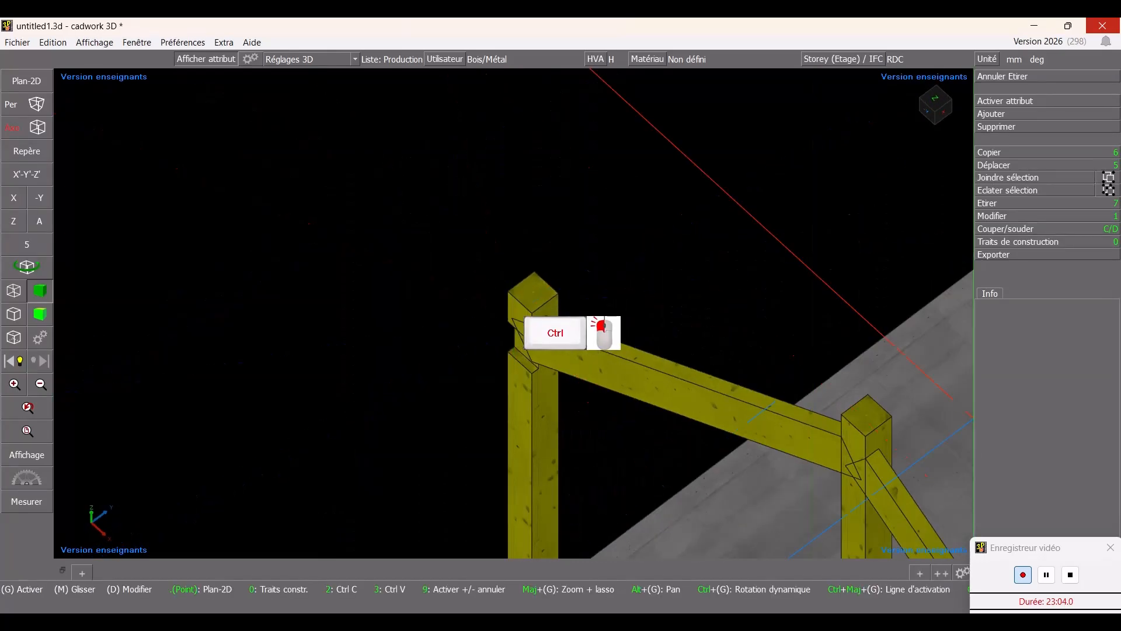
pyautogui.keyDown('ctrl'); pyautogui.moveTo(666, 363); pyautogui.dragTo(516, 313); pyautogui.keyUp('ctrl')
pyautogui.keyDown('ctrl'); pyautogui.moveTo(321, 227); pyautogui.dragTo(304, 188); pyautogui.keyUp('ctrl')
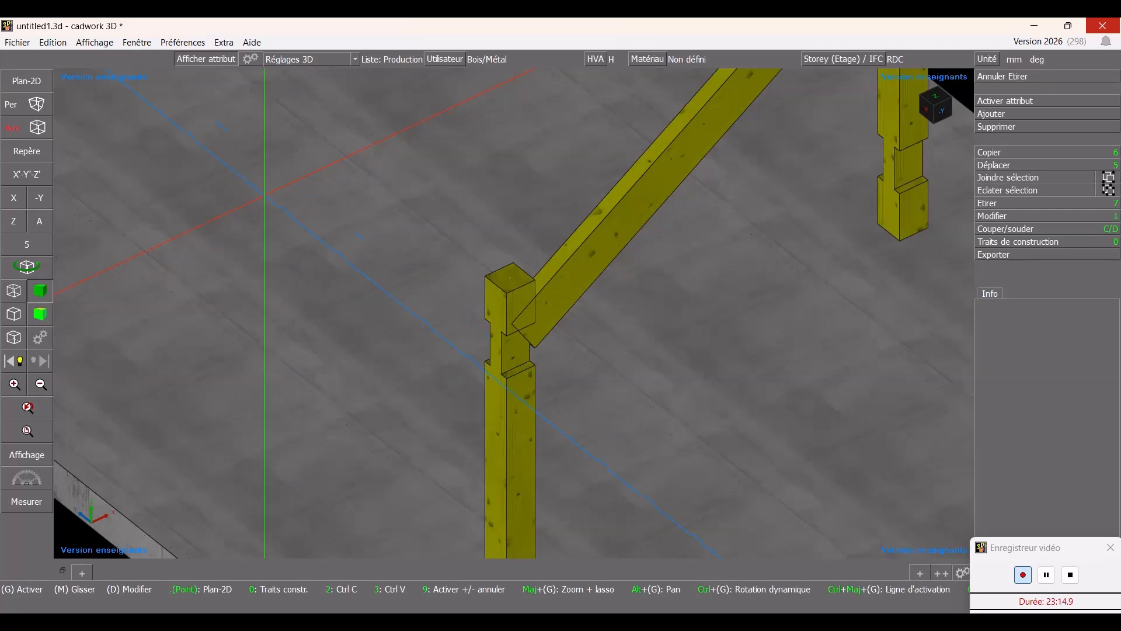
pyautogui.scroll(1, 264, 196)
pyautogui.scroll(-5, 514, 314)
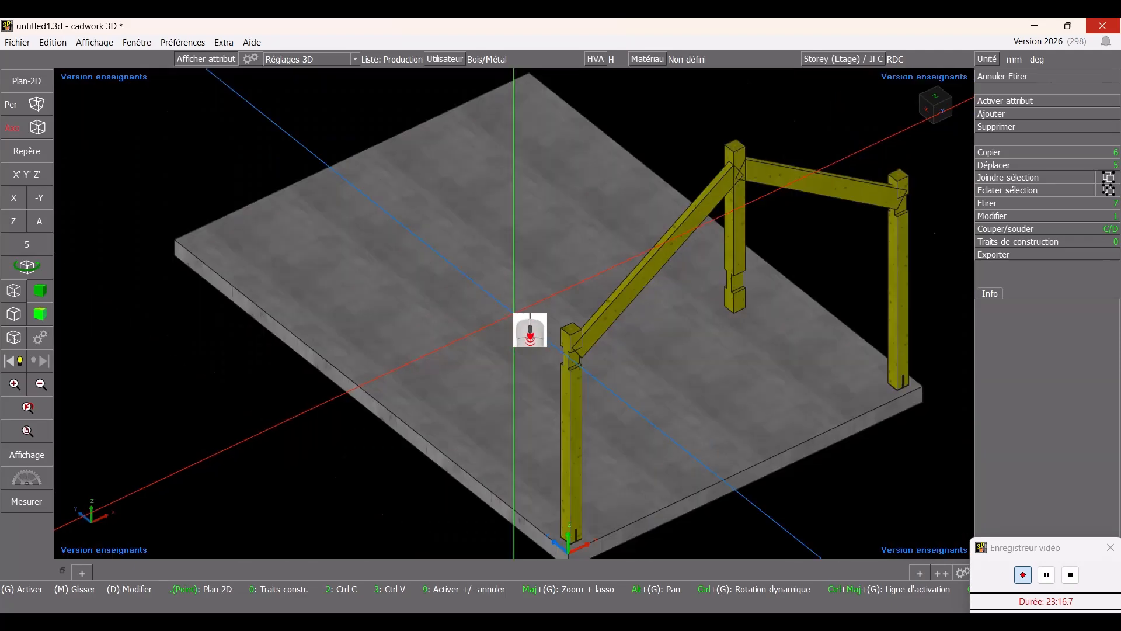
pyautogui.scroll(2, 871, 147)
# - Select both Arbalétrier rafters and move them 37.5 mm
pyautogui.click(318, 351)
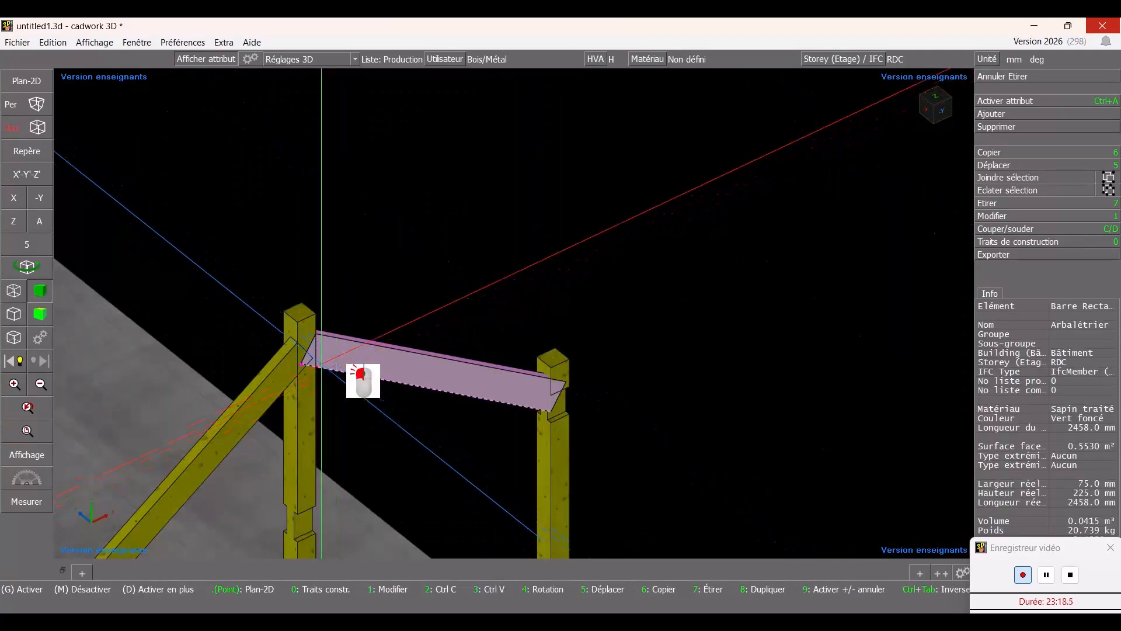
pyautogui.rightClick(291, 355)
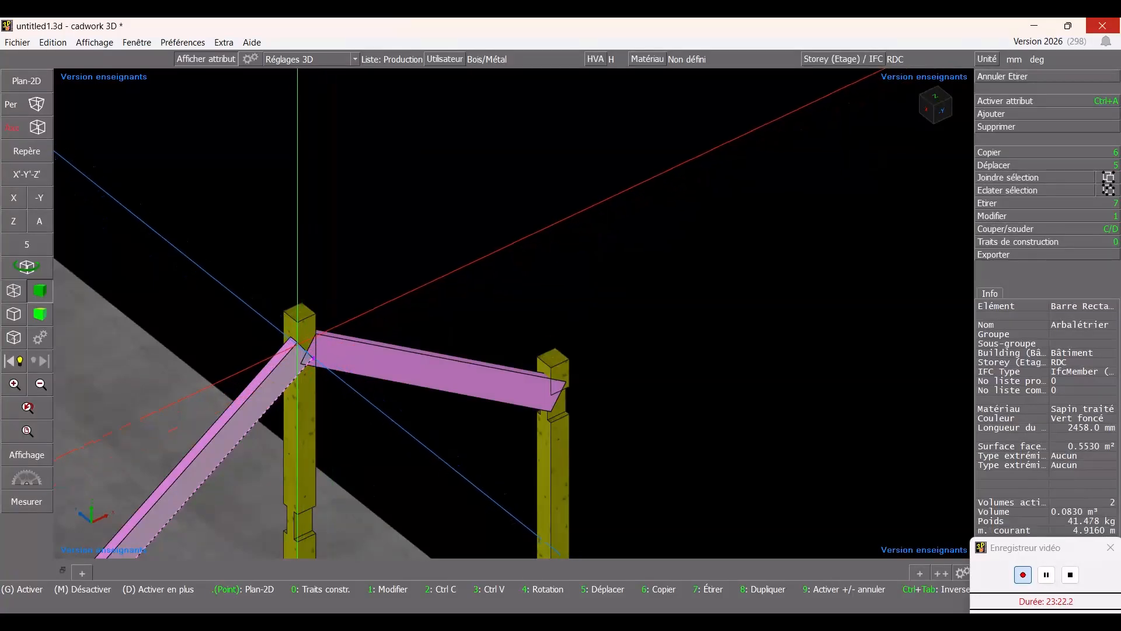
pyautogui.click(299, 345)
pyautogui.scroll(3, 301, 347)
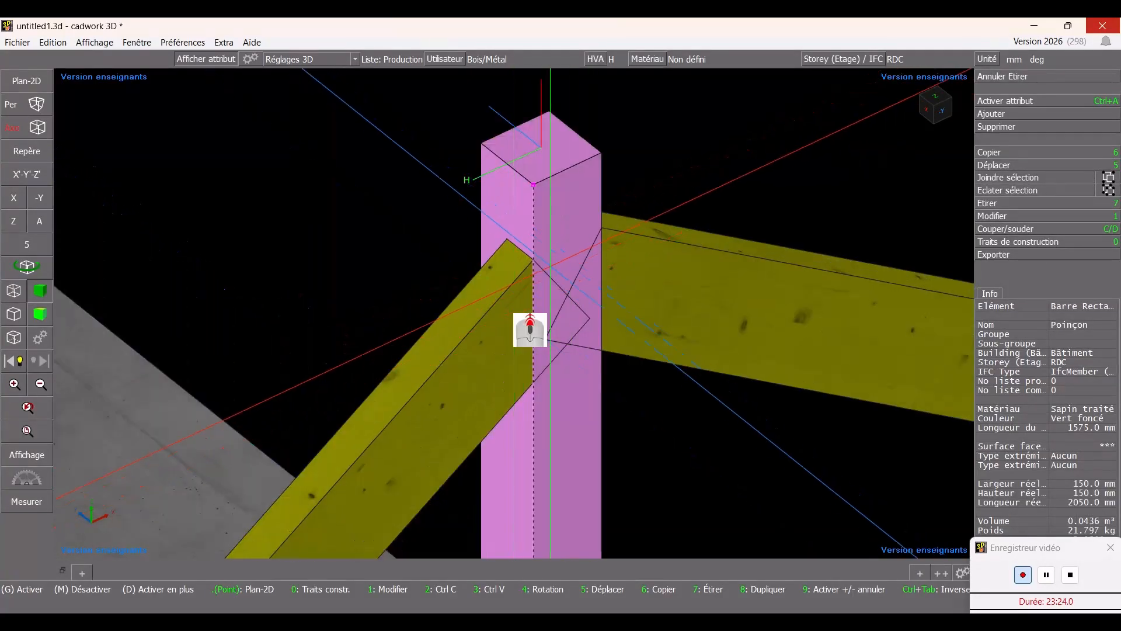
pyautogui.click(524, 257)
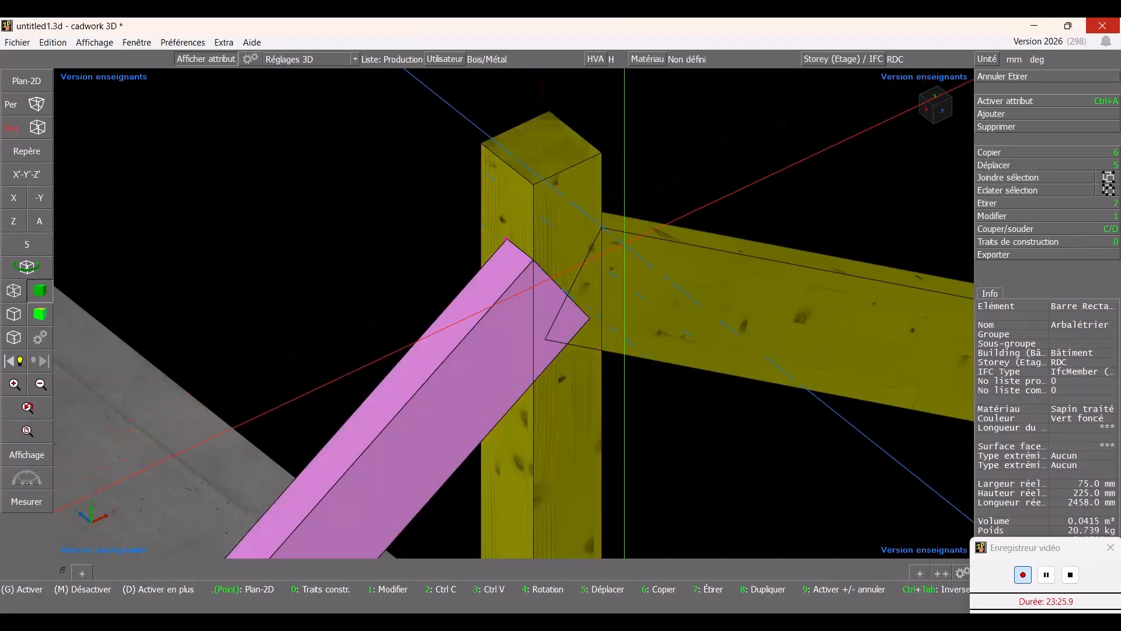
pyautogui.rightClick(624, 237)
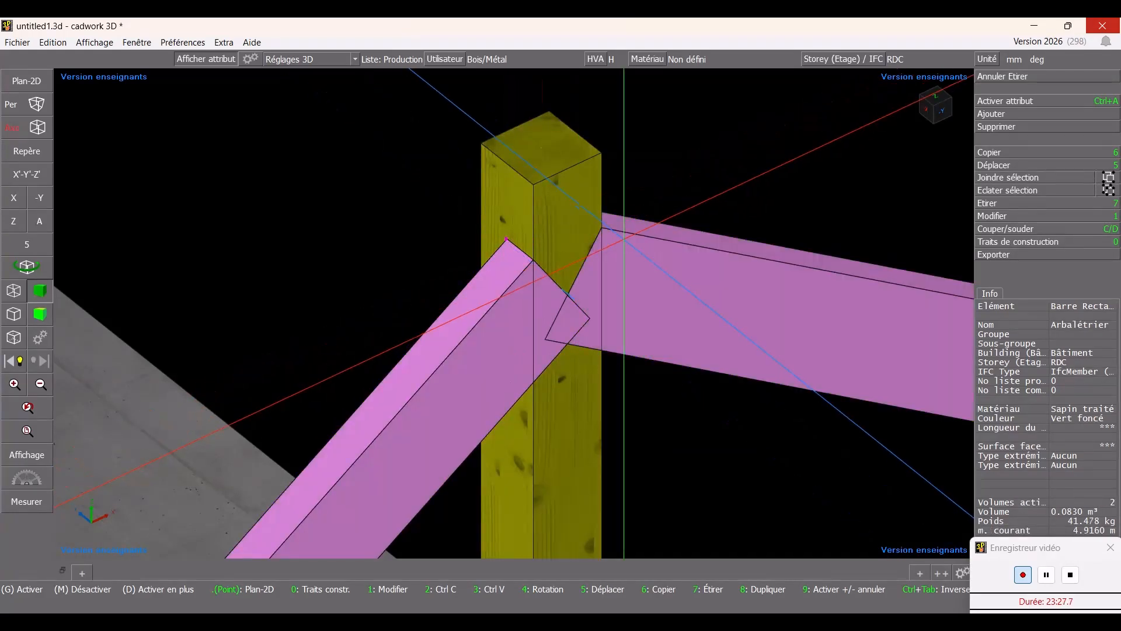
pyautogui.press('5')
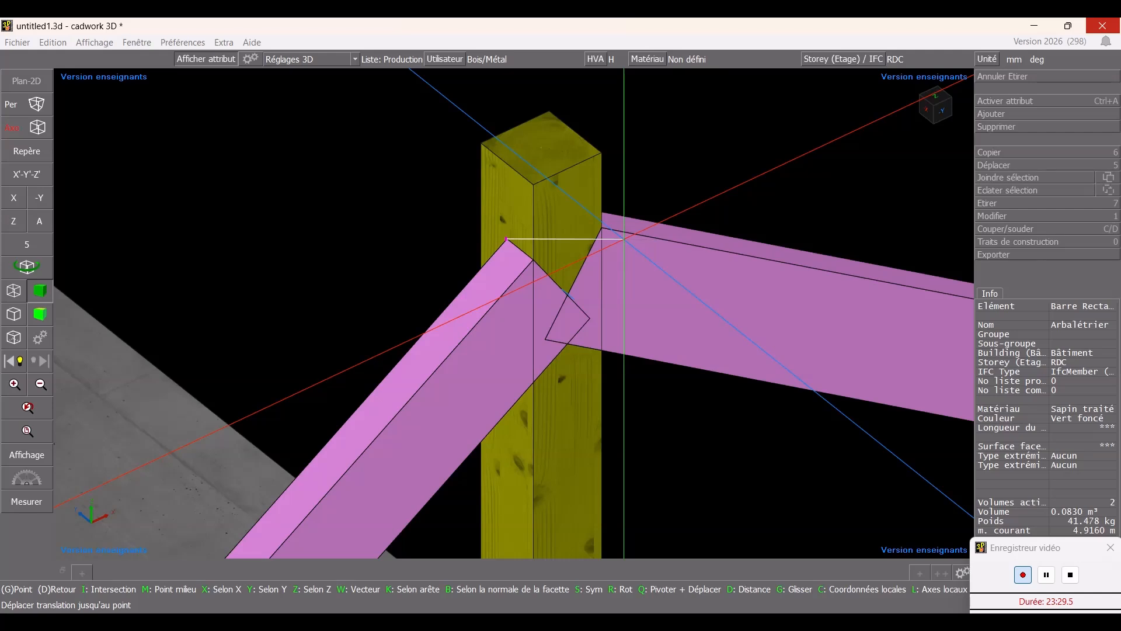
pyautogui.write('37.5')
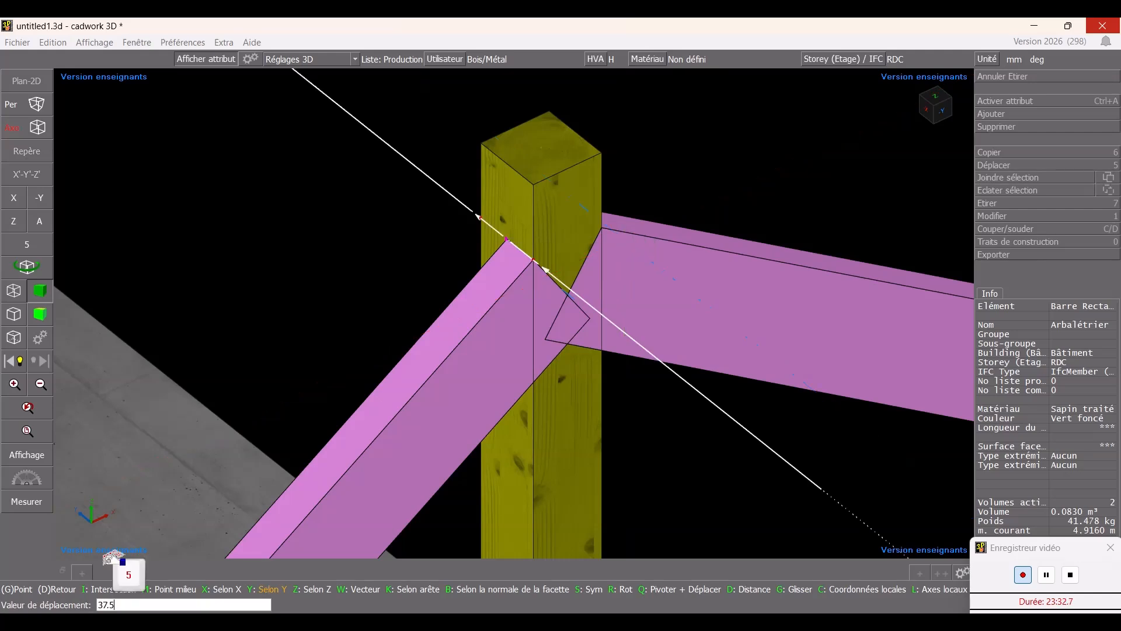
pyautogui.press('Return')
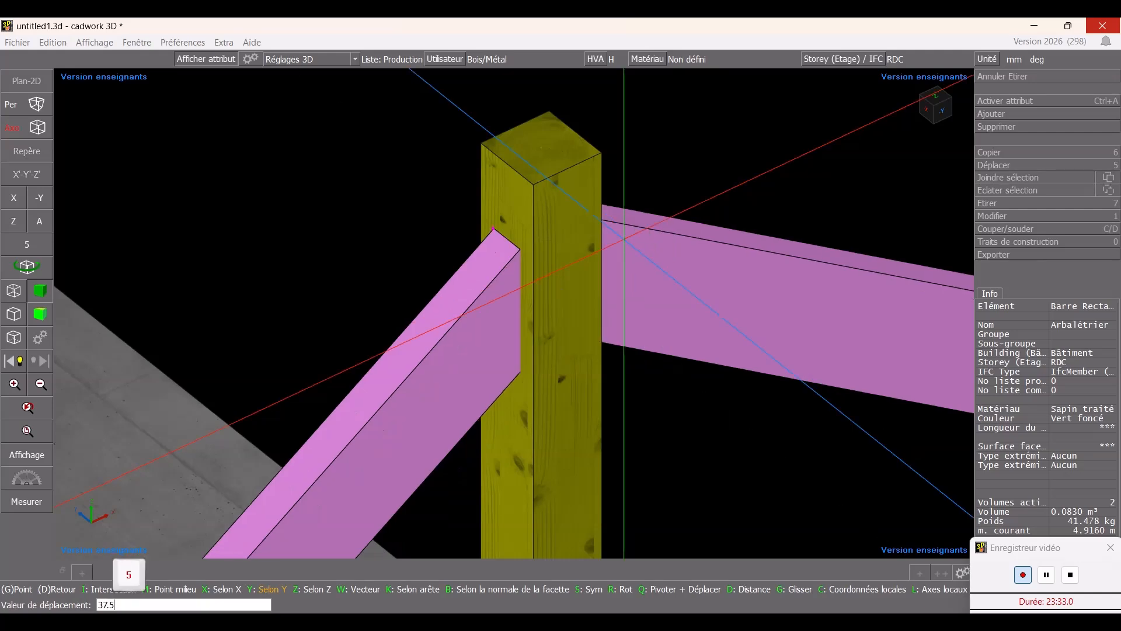
pyautogui.press('Escape')
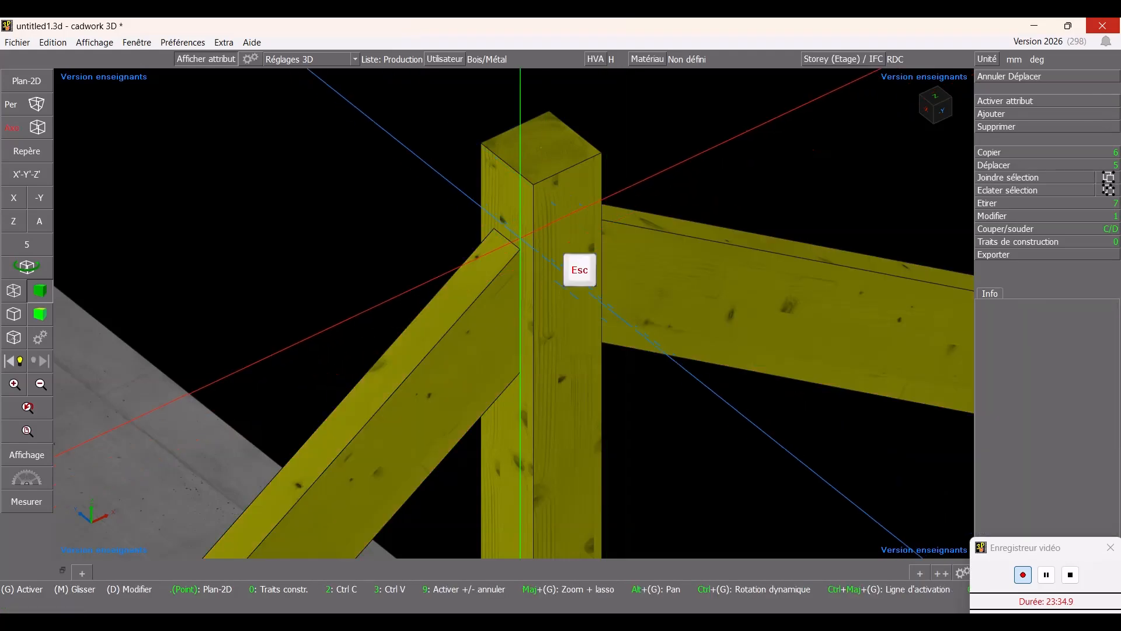
# - Switch to wireframe display and cut the left rafter's top end flush against the Poinçon
pyautogui.scroll(-3, 530, 330)
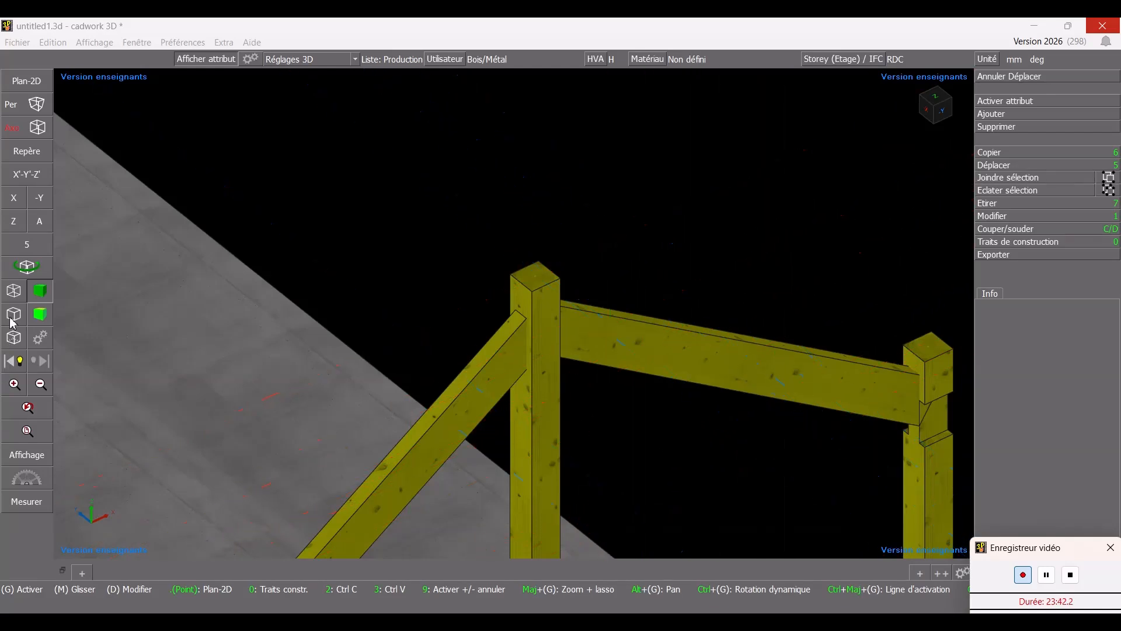
pyautogui.click(15, 292)
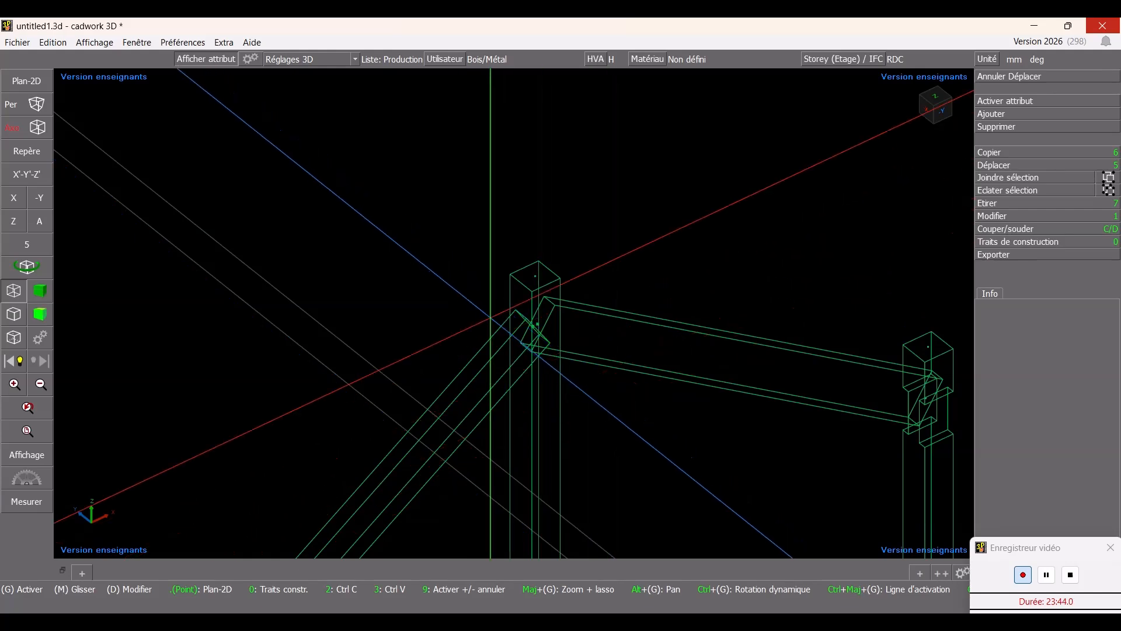
pyautogui.click(516, 342)
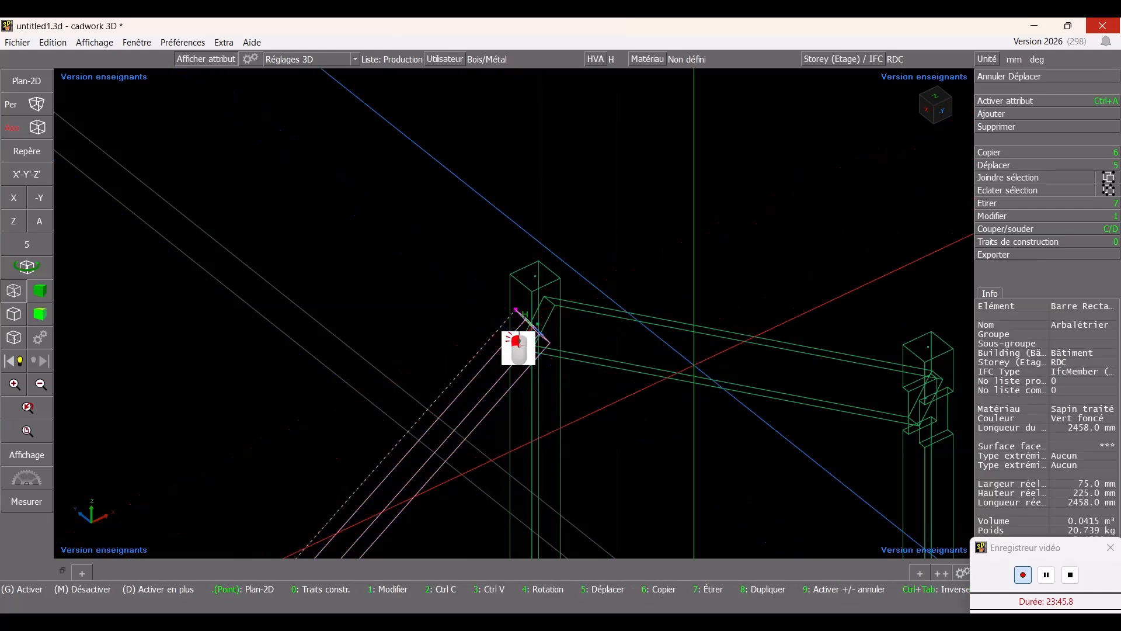
pyautogui.press('c')
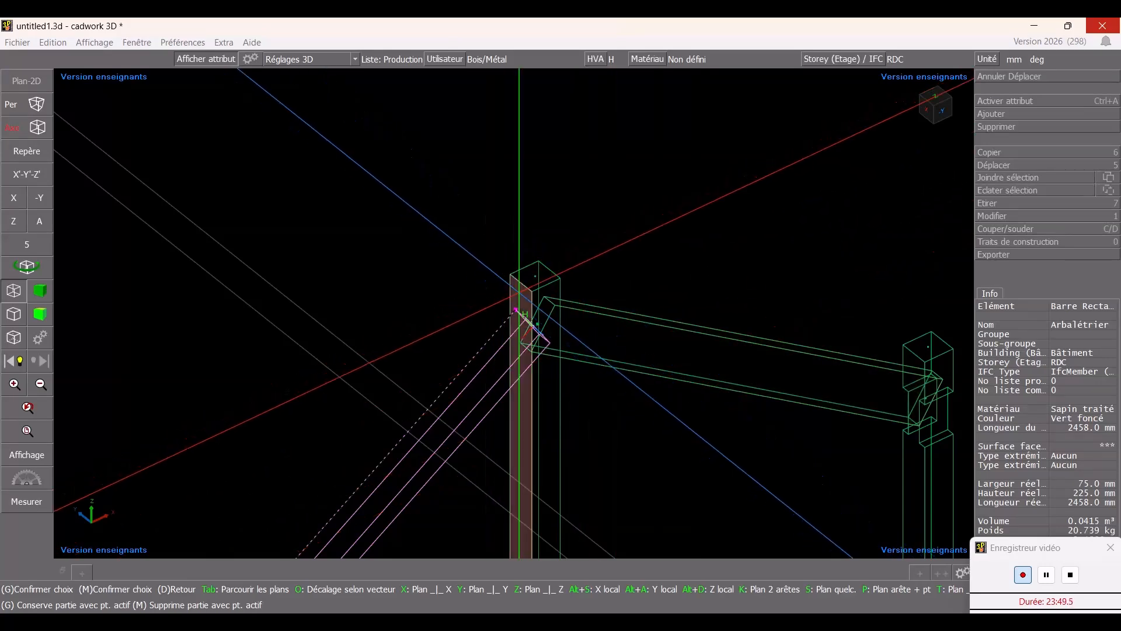
pyautogui.click(517, 336)
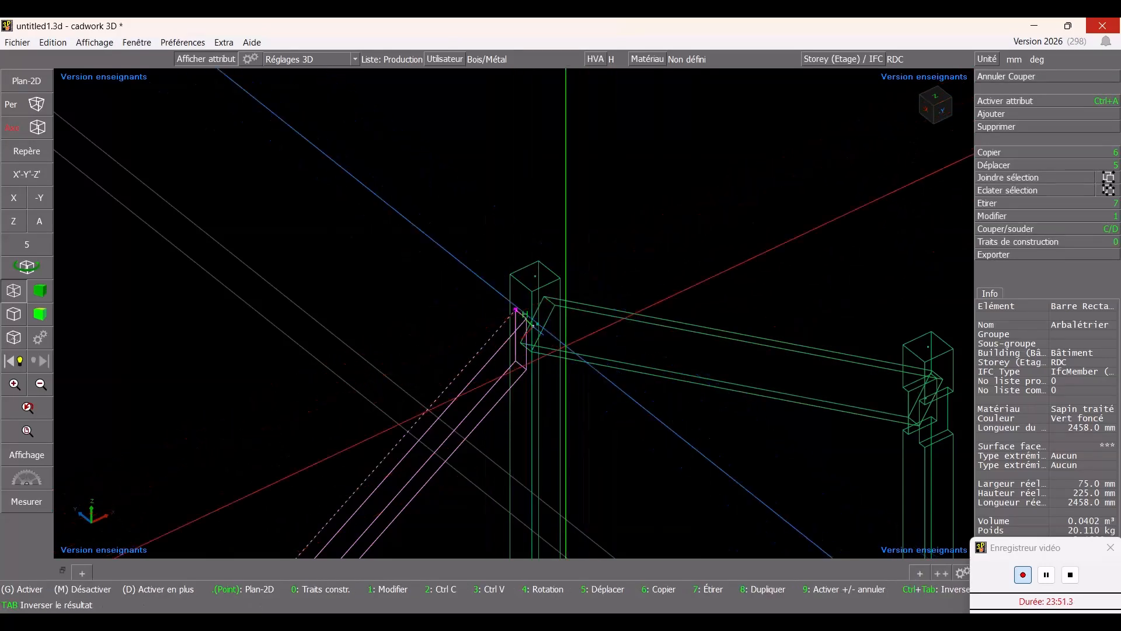
# - Cut the left rafter's bottom end flush against the column top
pyautogui.scroll(-3, 529, 330)
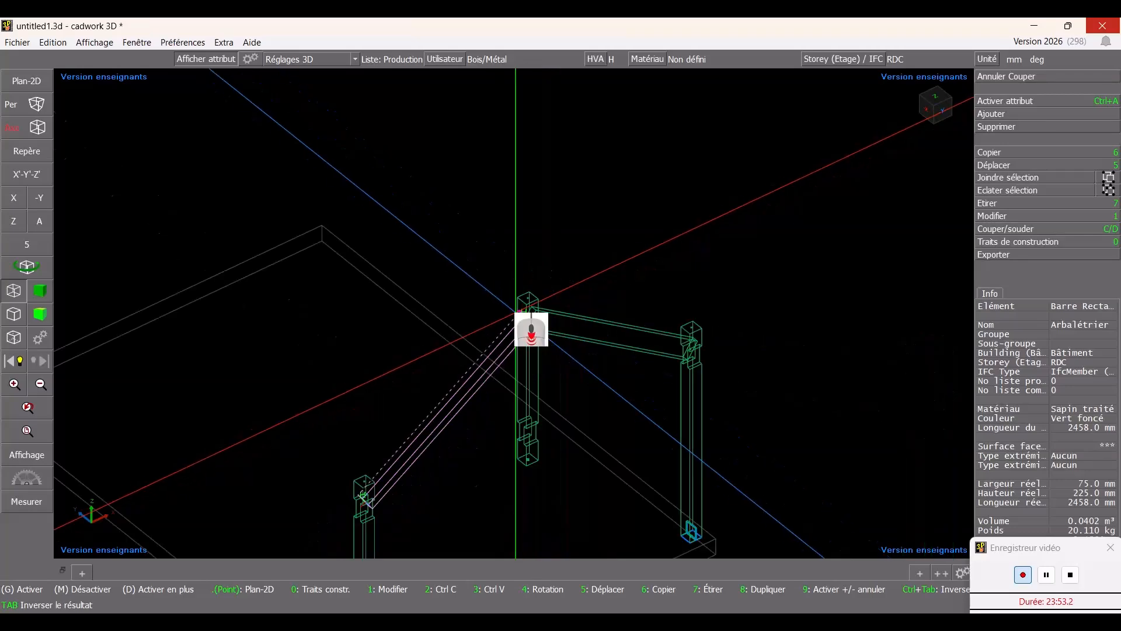
pyautogui.scroll(6, 529, 330)
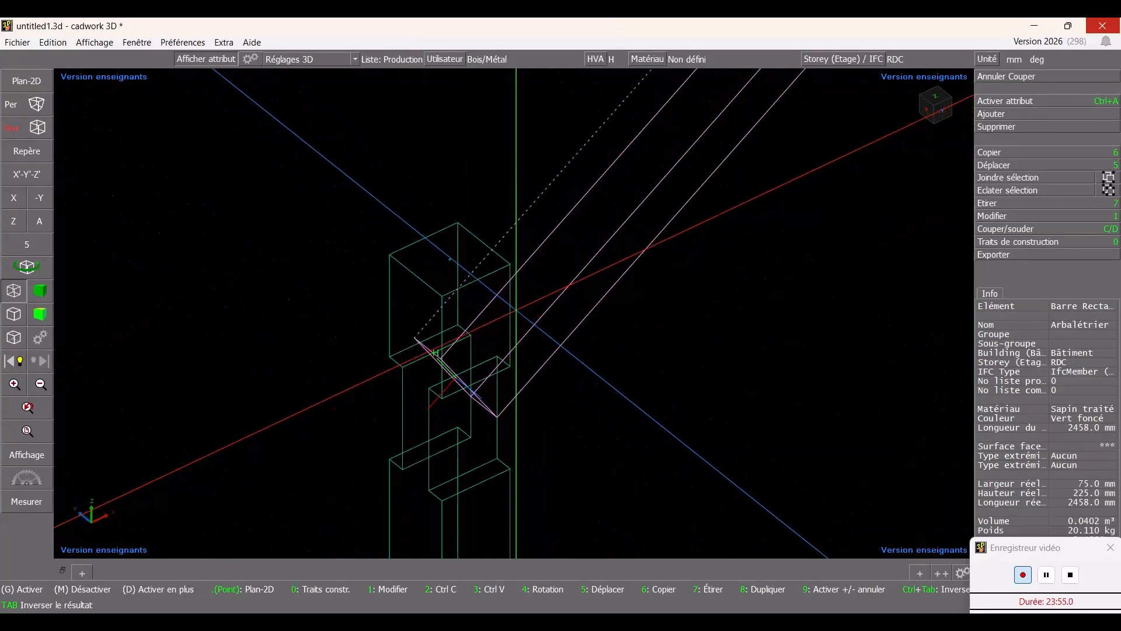
pyautogui.press('c')
pyautogui.keyDown('ctrl'); pyautogui.moveTo(809, 351); pyautogui.dragTo(664, 362); pyautogui.keyUp('ctrl')
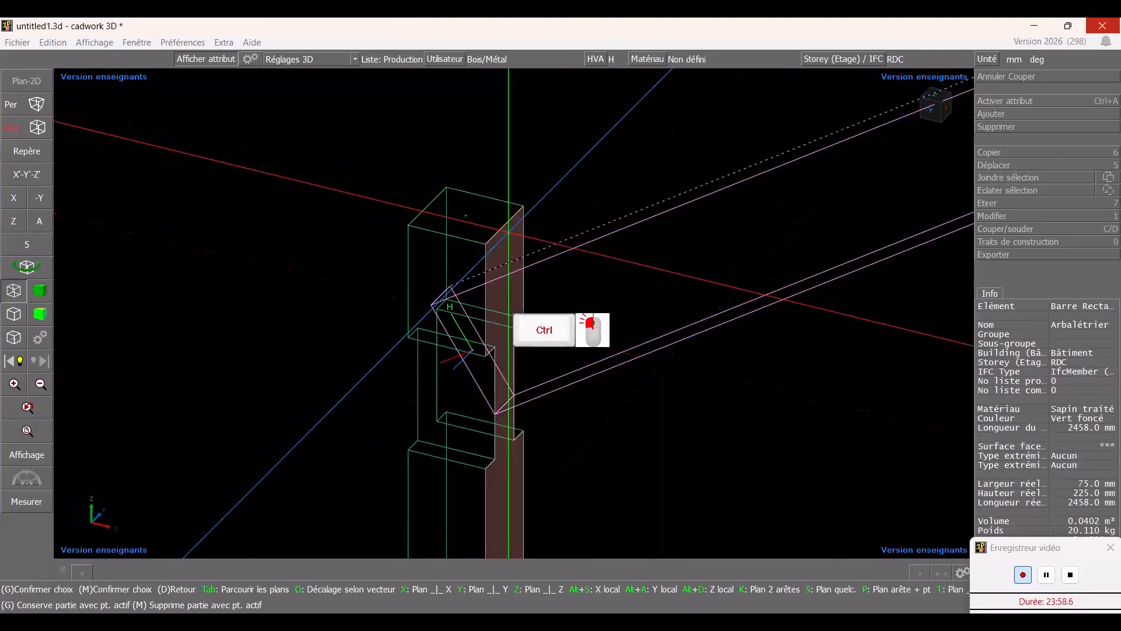
pyautogui.click(526, 256)
pyautogui.scroll(-5, 514, 313)
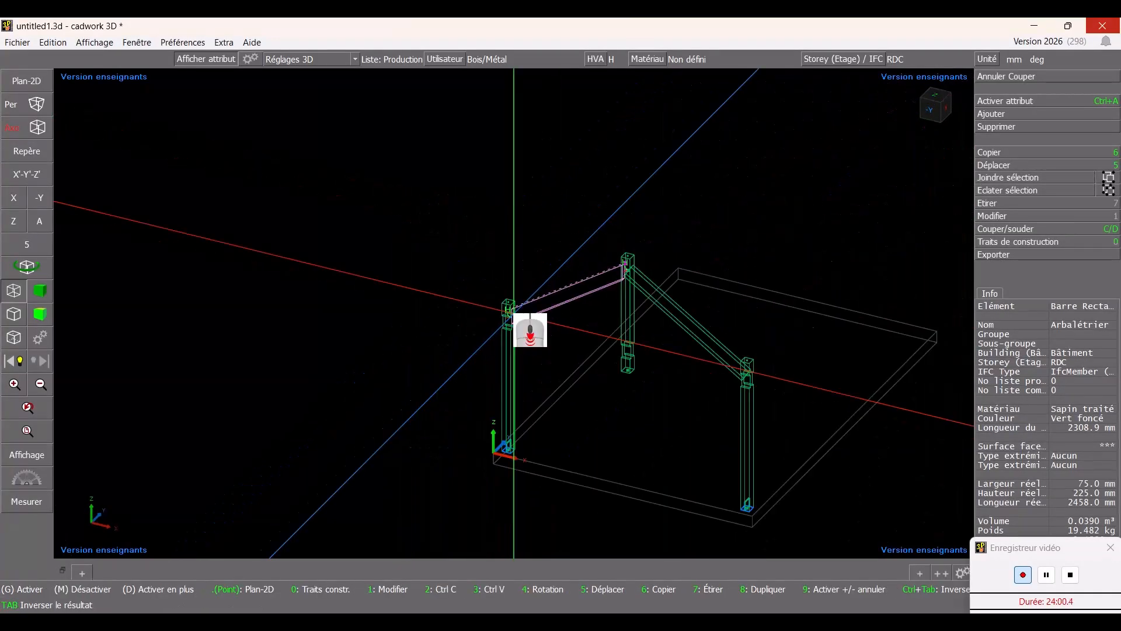
pyautogui.scroll(3, 514, 312)
pyautogui.press('Escape')
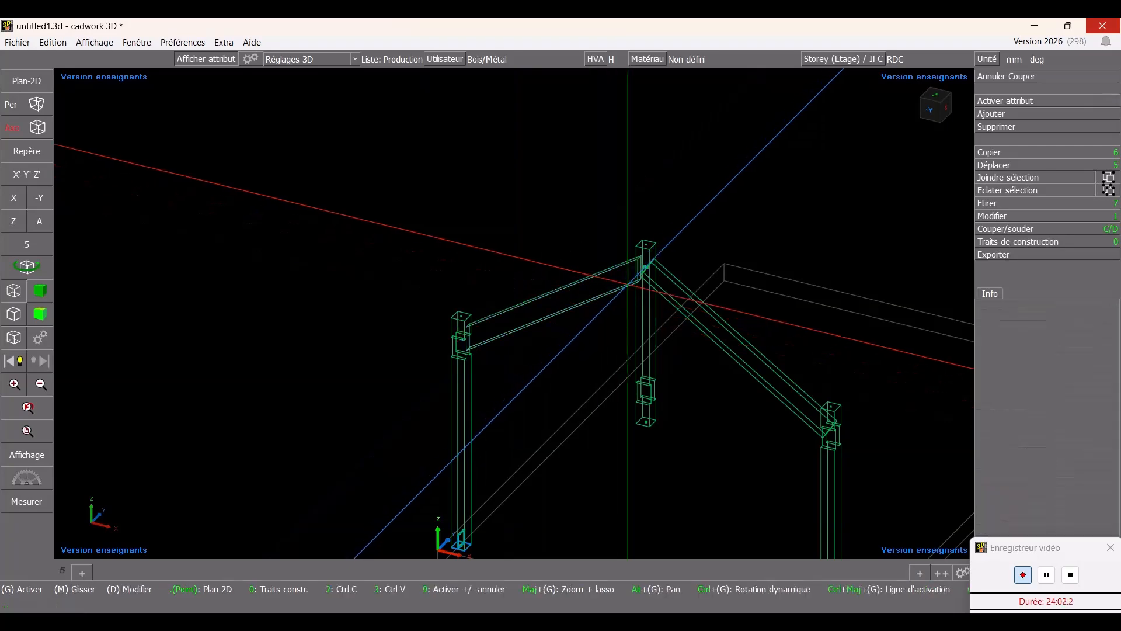
# - Cut the right rafter's top end flush against the Poinçon
pyautogui.click(679, 284)
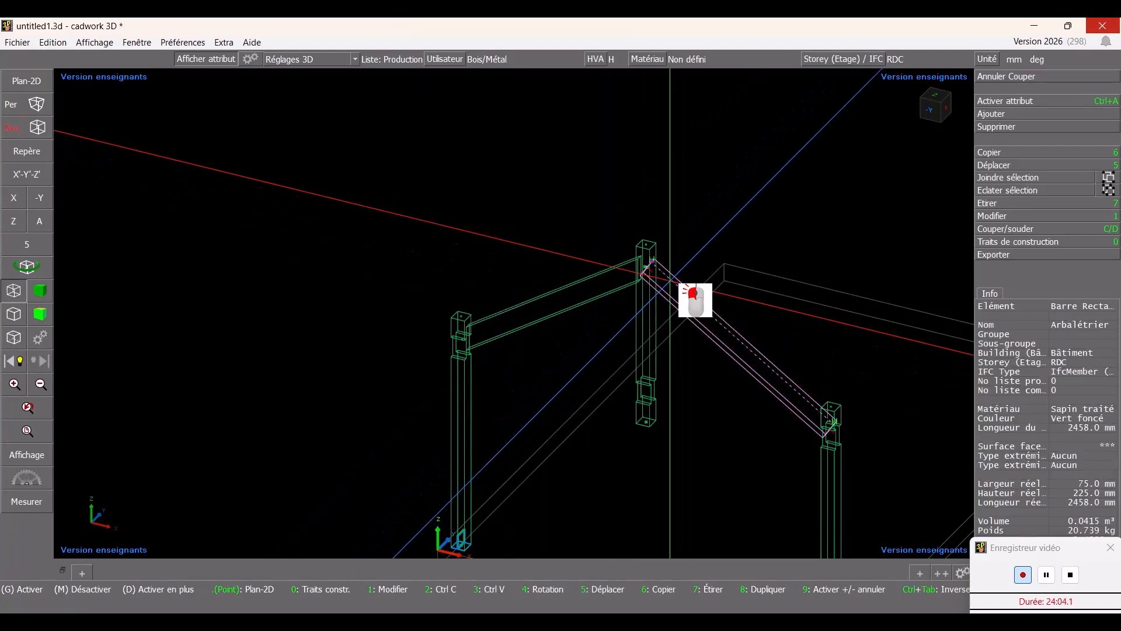
pyautogui.press('c')
pyautogui.scroll(4, 649, 268)
pyautogui.click(522, 289)
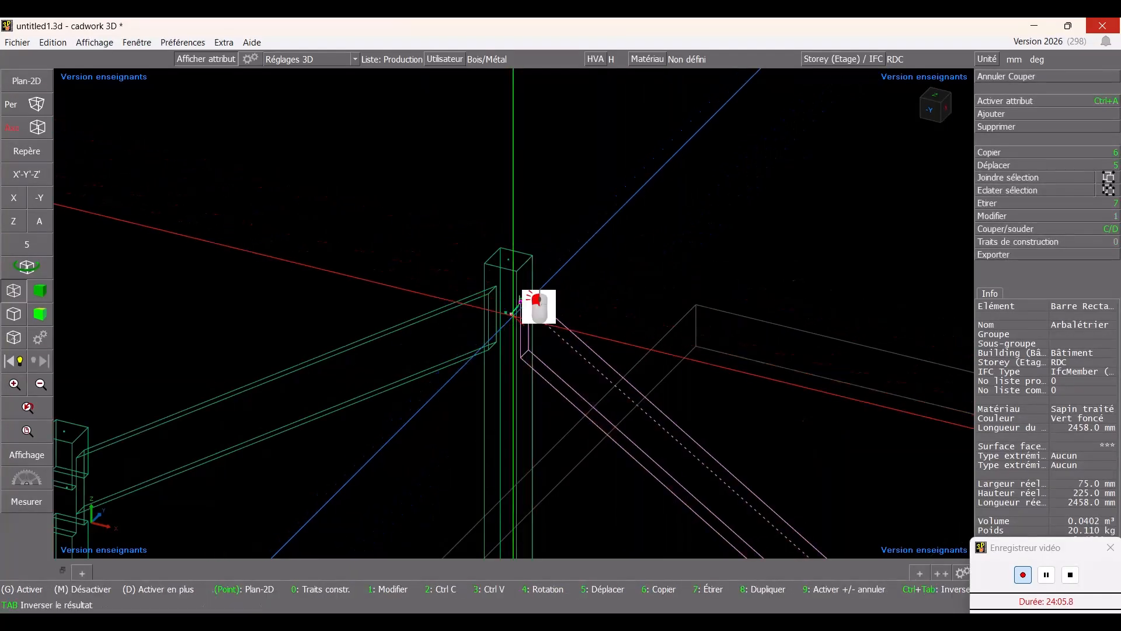
# - Cut the right rafter's bottom end flush against the column top
pyautogui.scroll(-5, 513, 314)
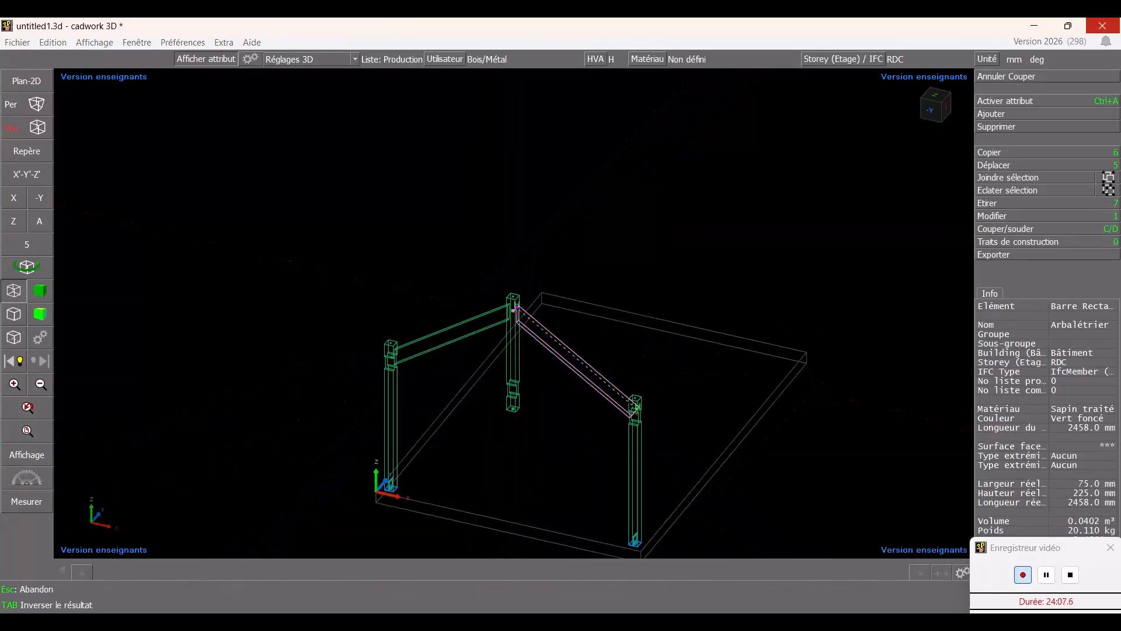
pyautogui.keyDown('ctrl'); pyautogui.moveTo(513, 314); pyautogui.dragTo(583, 333, button='middle'); pyautogui.keyUp('ctrl')
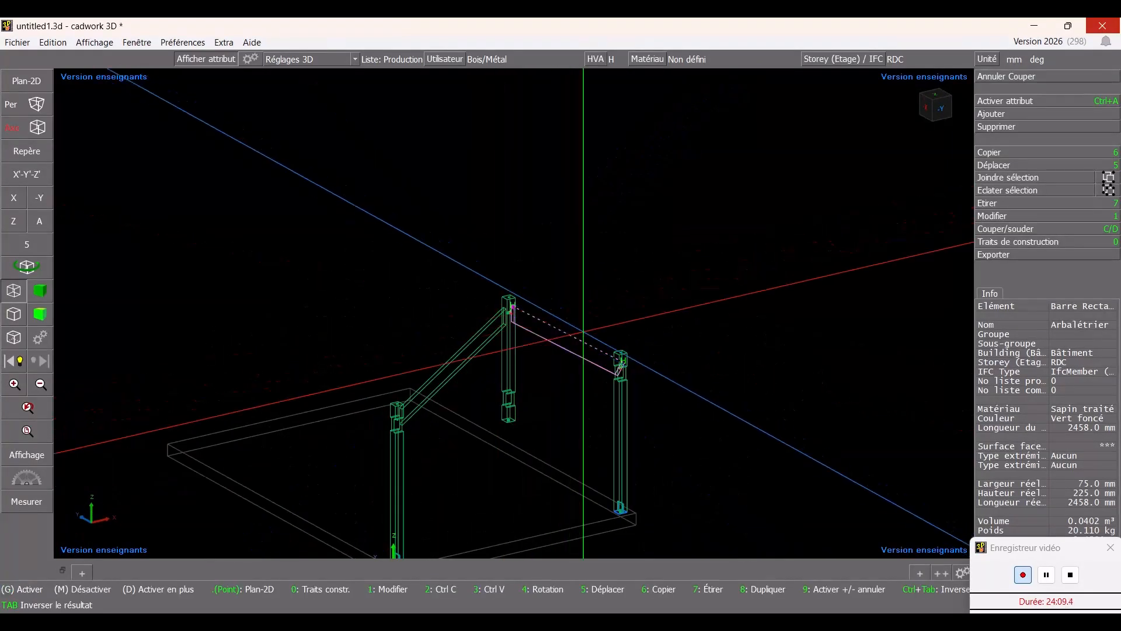
pyautogui.scroll(5, 596, 345)
pyautogui.press('c')
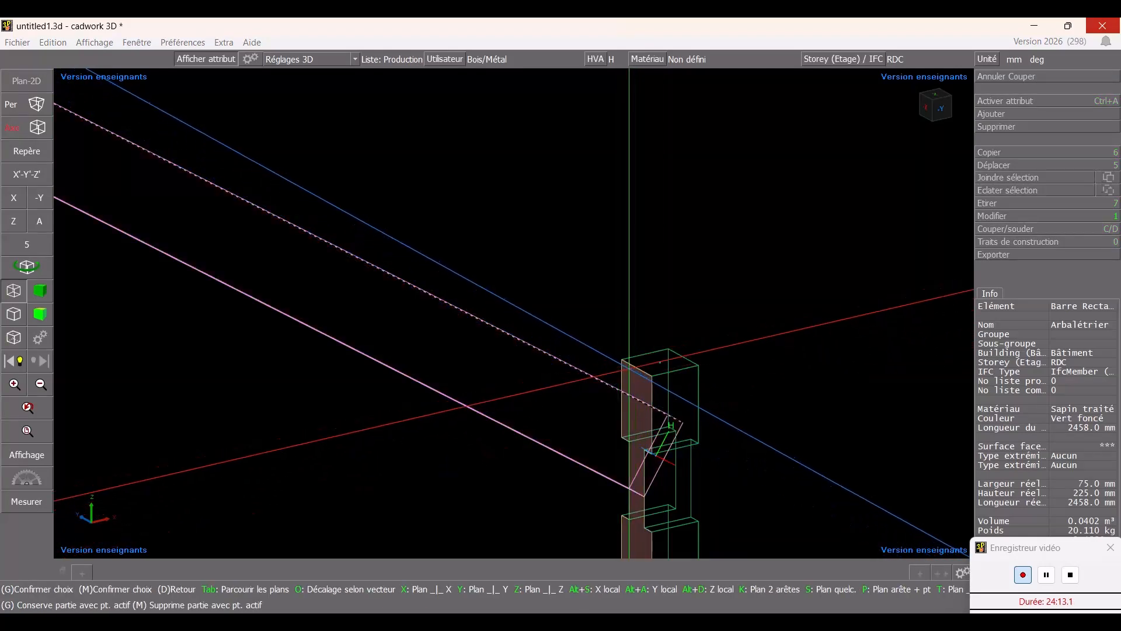
pyautogui.click(629, 368)
pyautogui.scroll(-3, 514, 251)
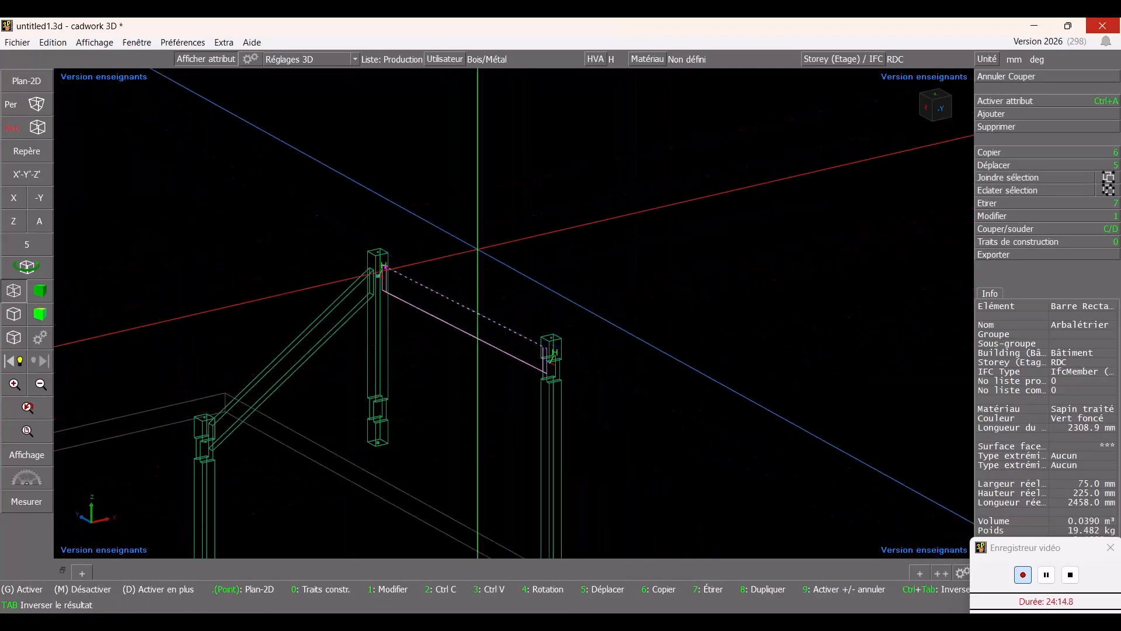
# - Open the right rafter's end type settings and choose the 70-40-10 shouldered machine tenon
pyautogui.moveTo(490, 242); pyautogui.dragTo(390, 204, button='middle')
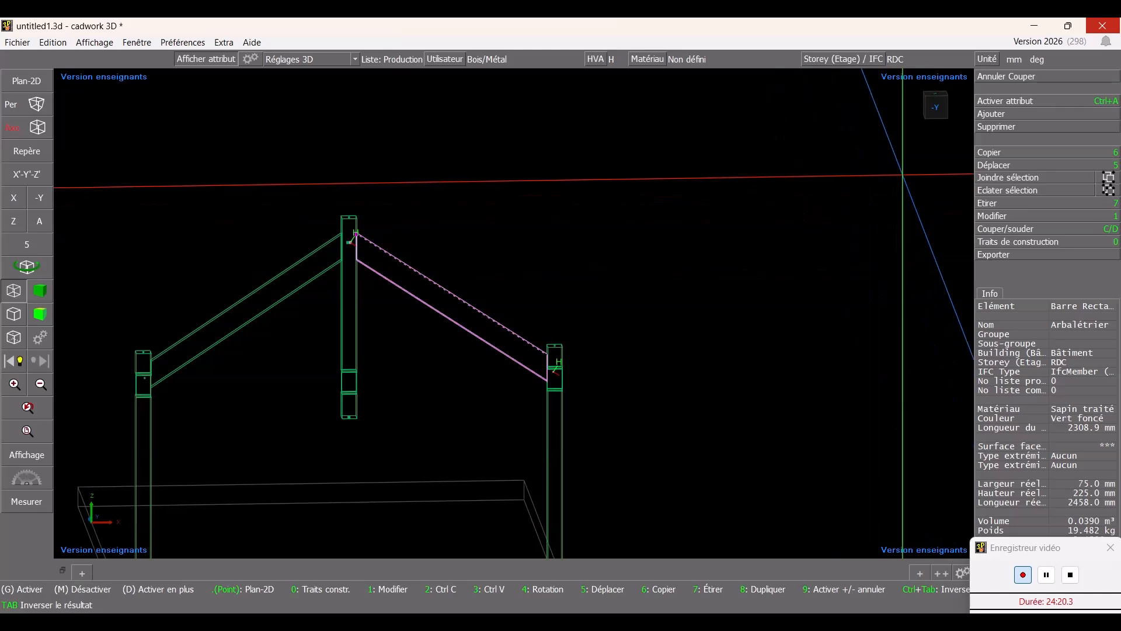
pyautogui.click(997, 218)
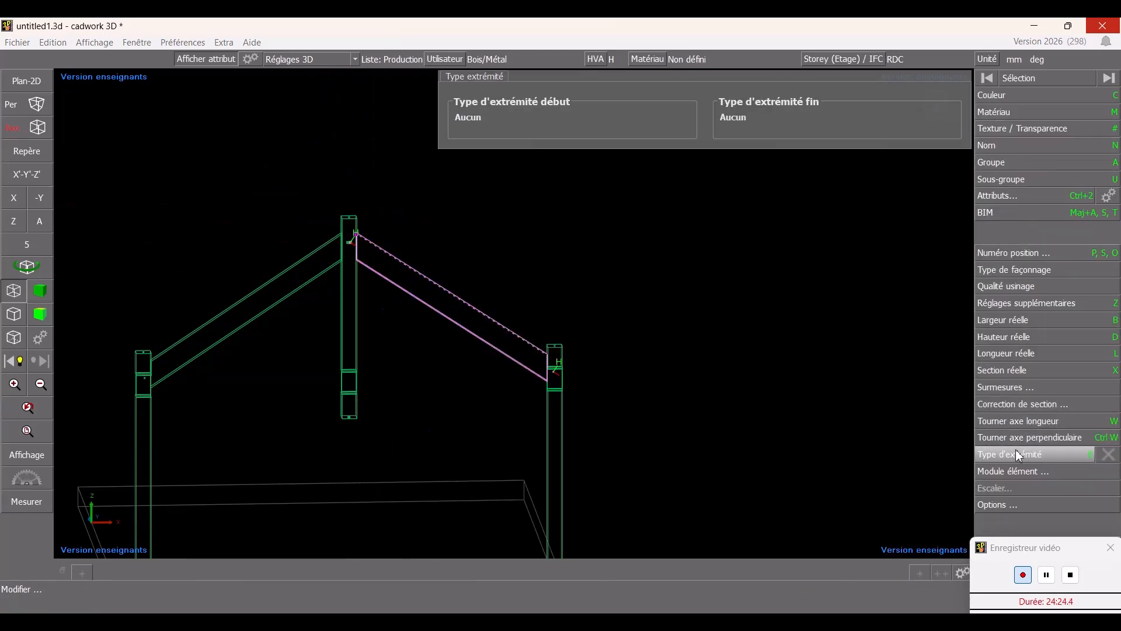
pyautogui.click(1015, 451)
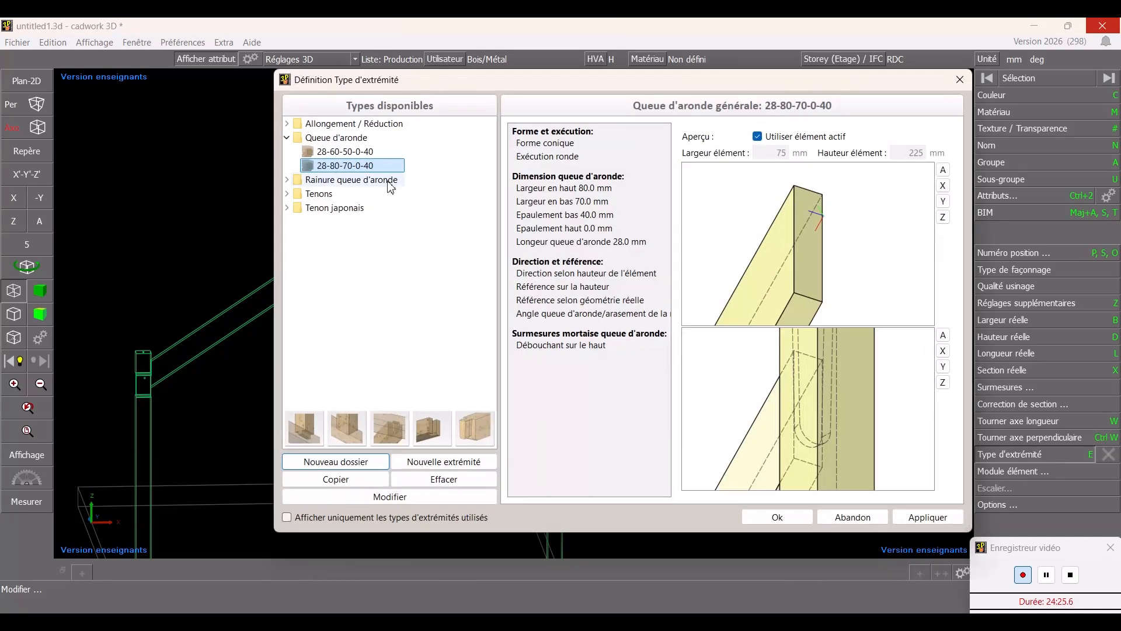
pyautogui.click(345, 153)
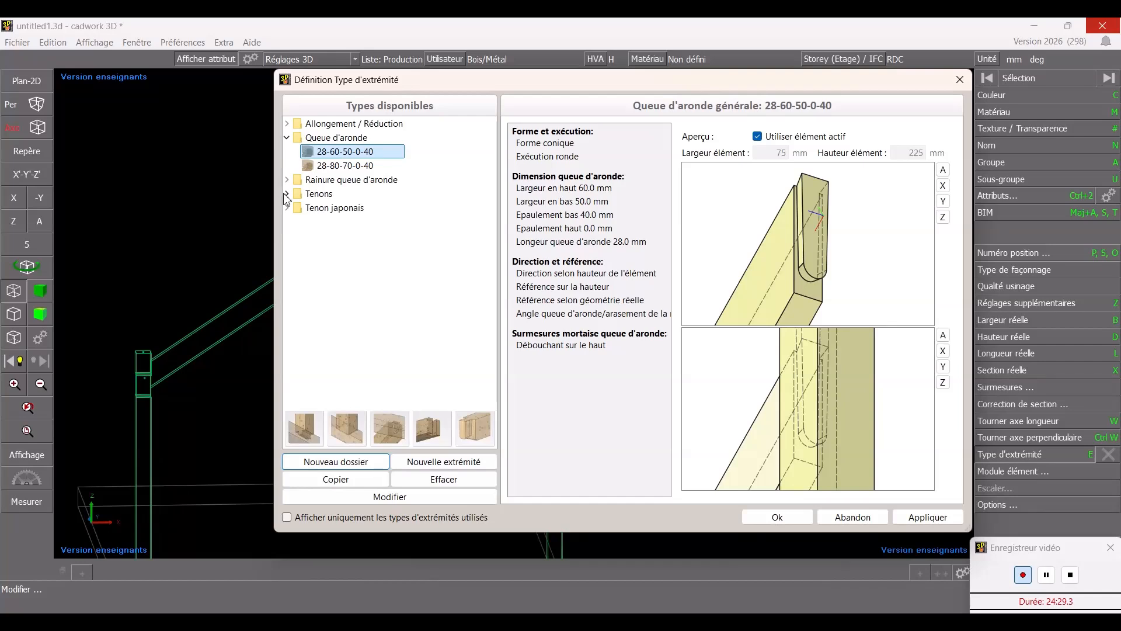
pyautogui.click(380, 211)
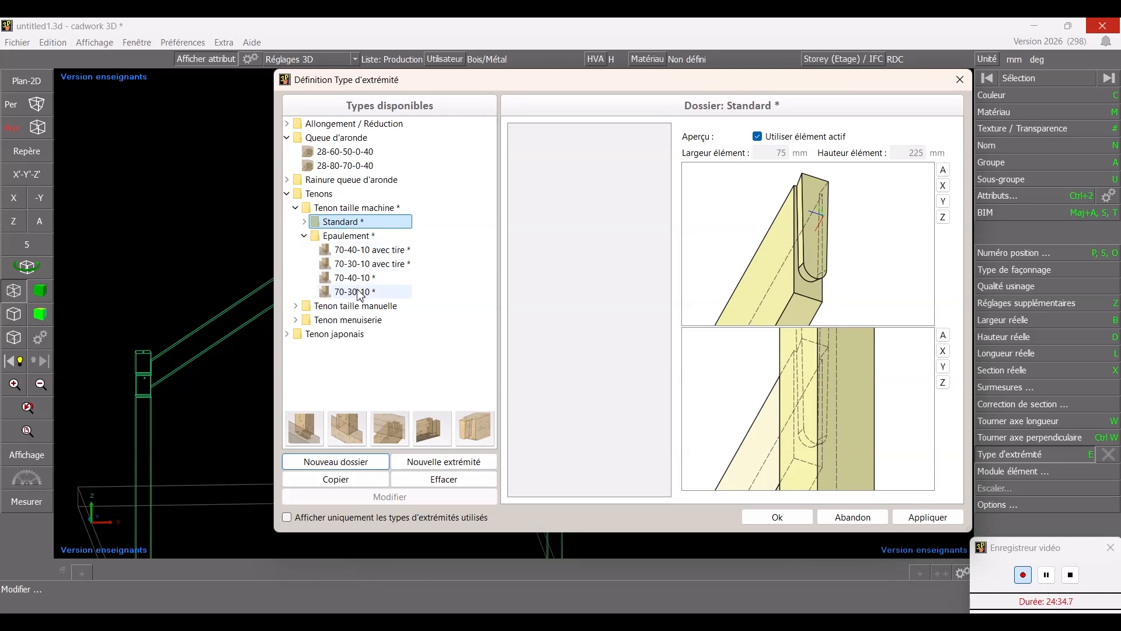
pyautogui.click(360, 292)
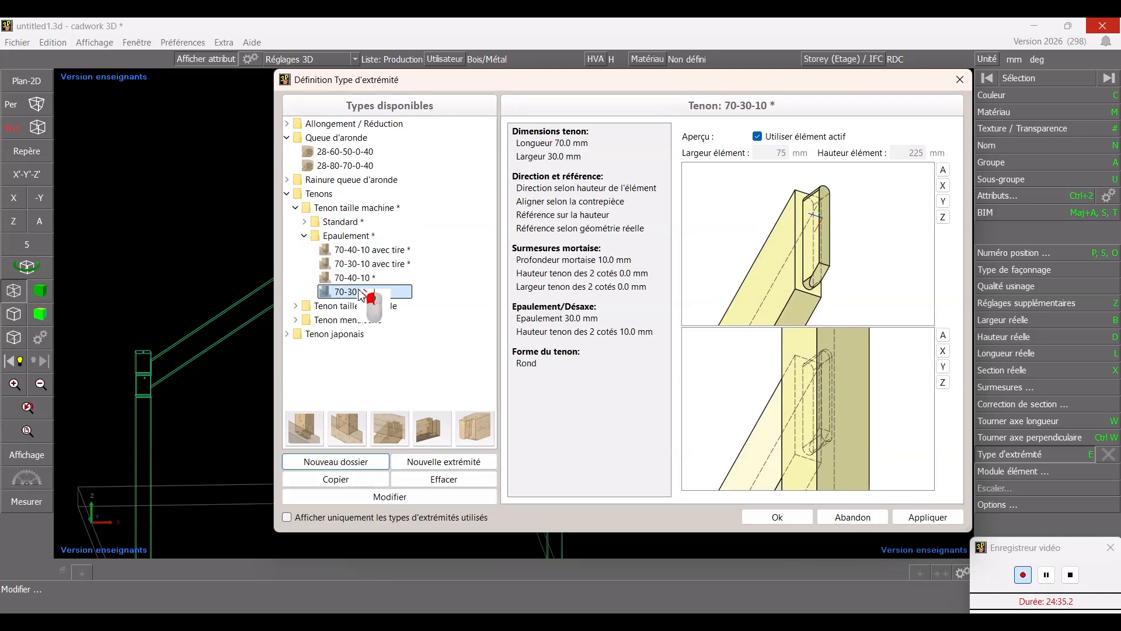
pyautogui.click(356, 223)
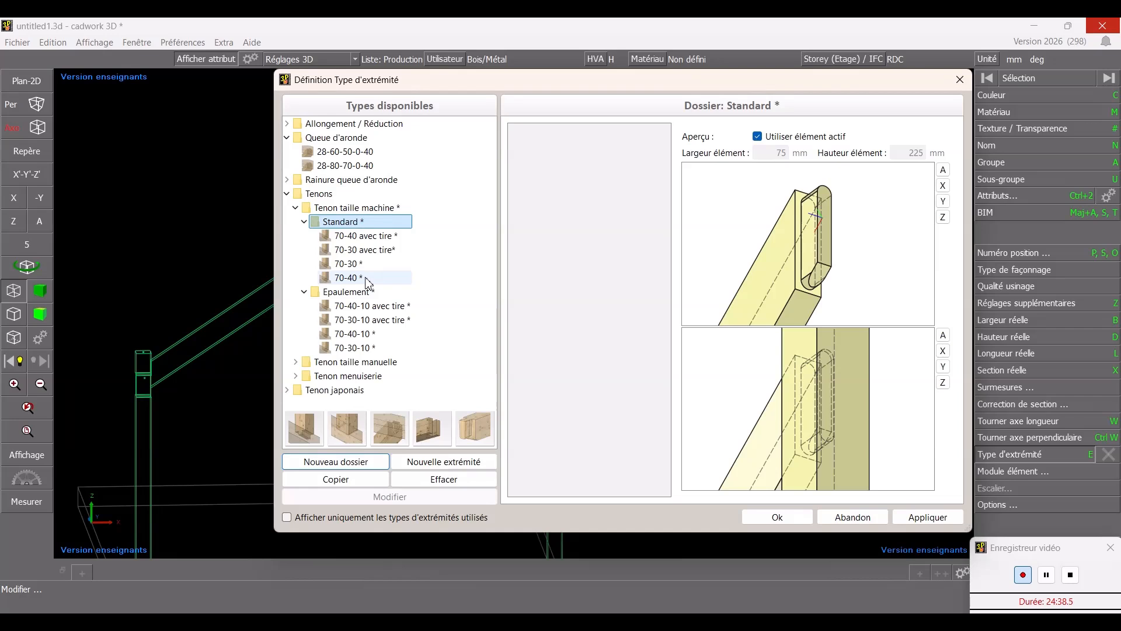
pyautogui.click(367, 279)
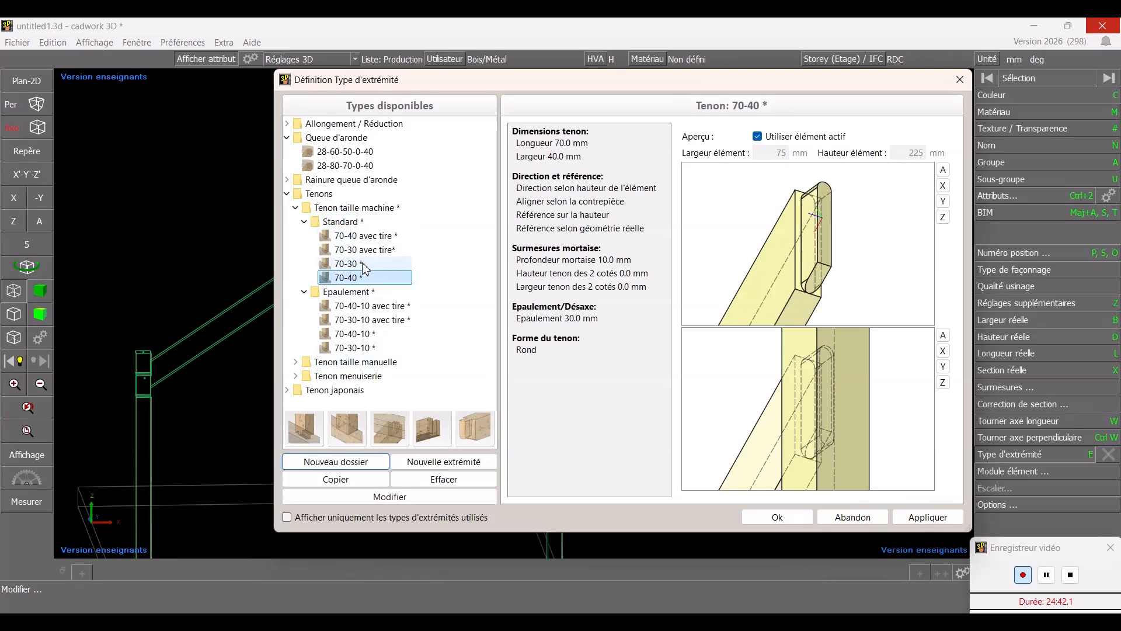
pyautogui.click(363, 237)
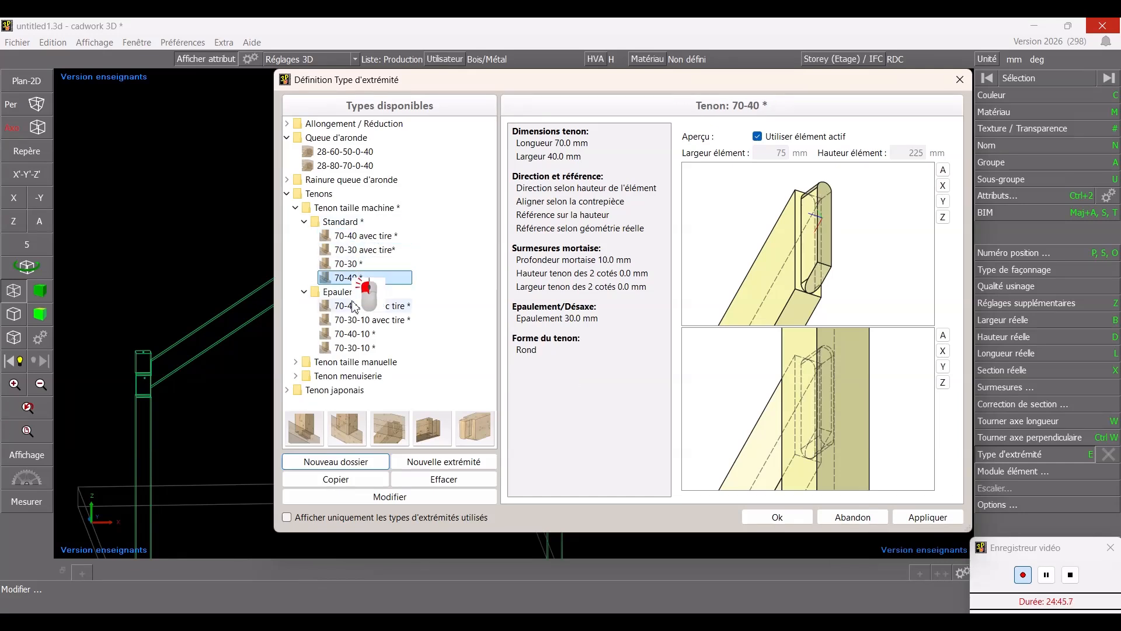
pyautogui.click(364, 333)
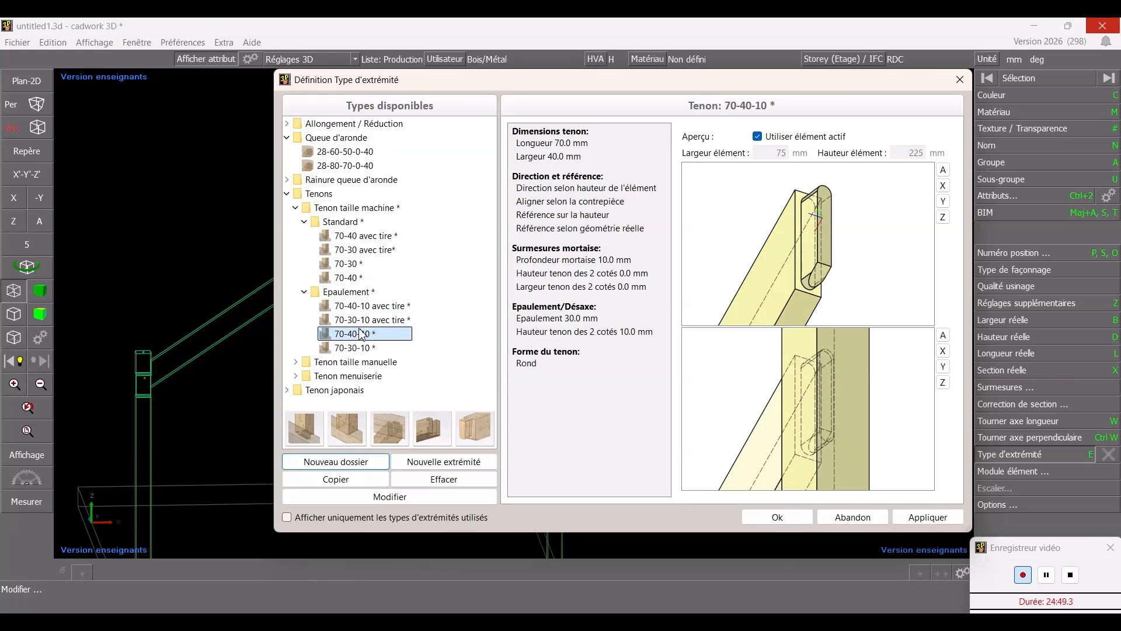
pyautogui.click(350, 266)
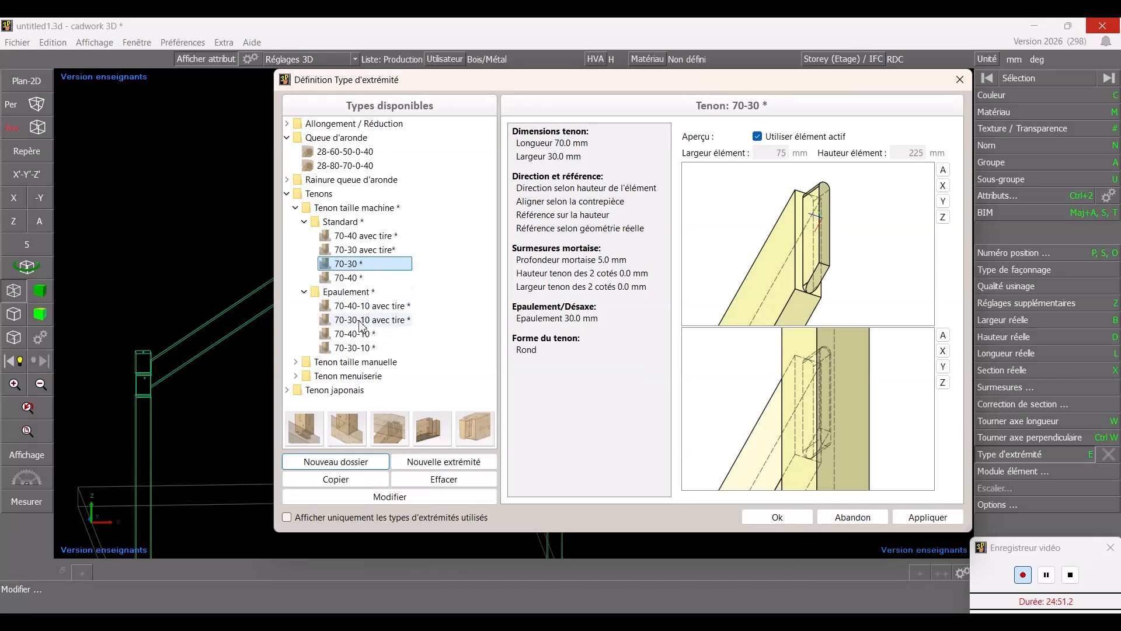
pyautogui.doubleClick(357, 336)
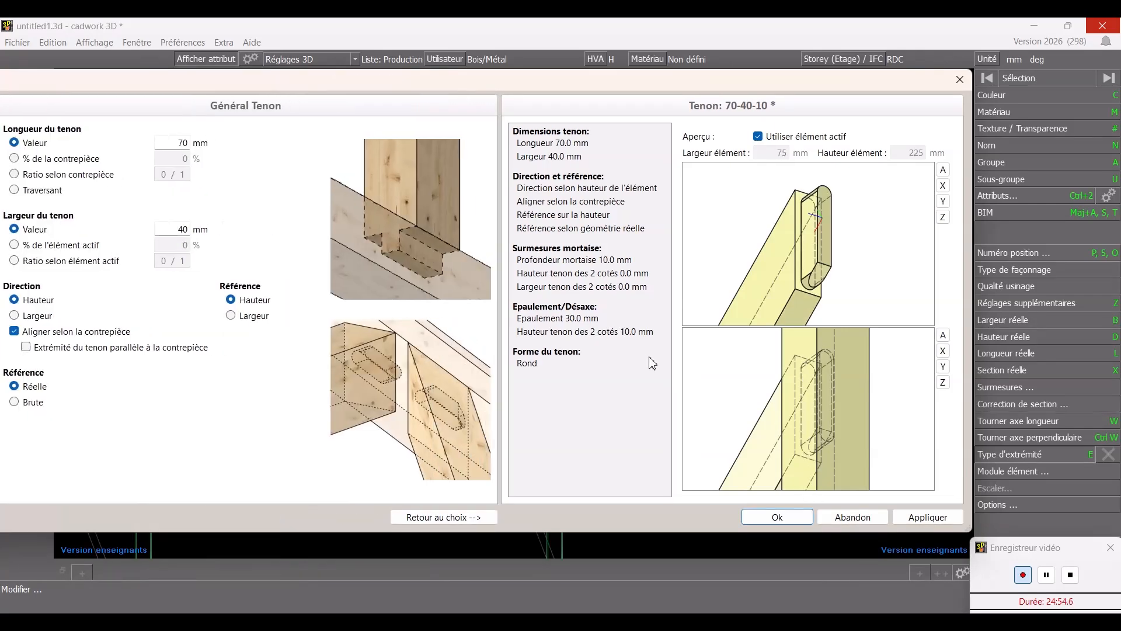
pyautogui.click(805, 520)
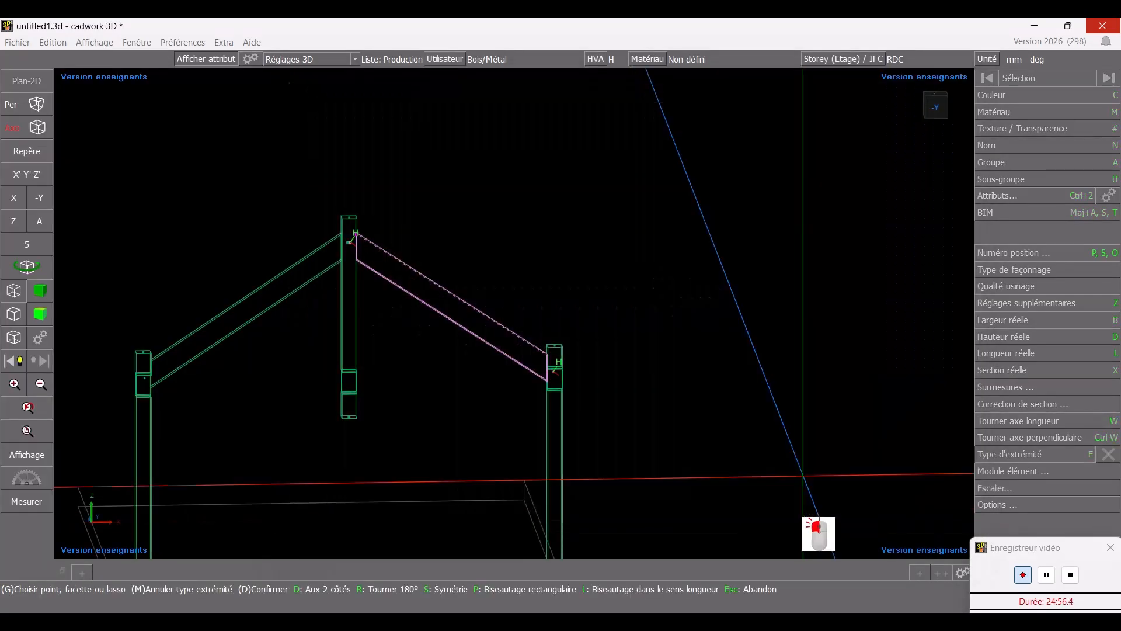
# - Apply the 70-40-10 tenon to both ends of the right rafter
pyautogui.keyDown('ctrl'); pyautogui.moveTo(552, 354); pyautogui.dragTo(465, 350); pyautogui.keyUp('ctrl')
pyautogui.scroll(8, 464, 339)
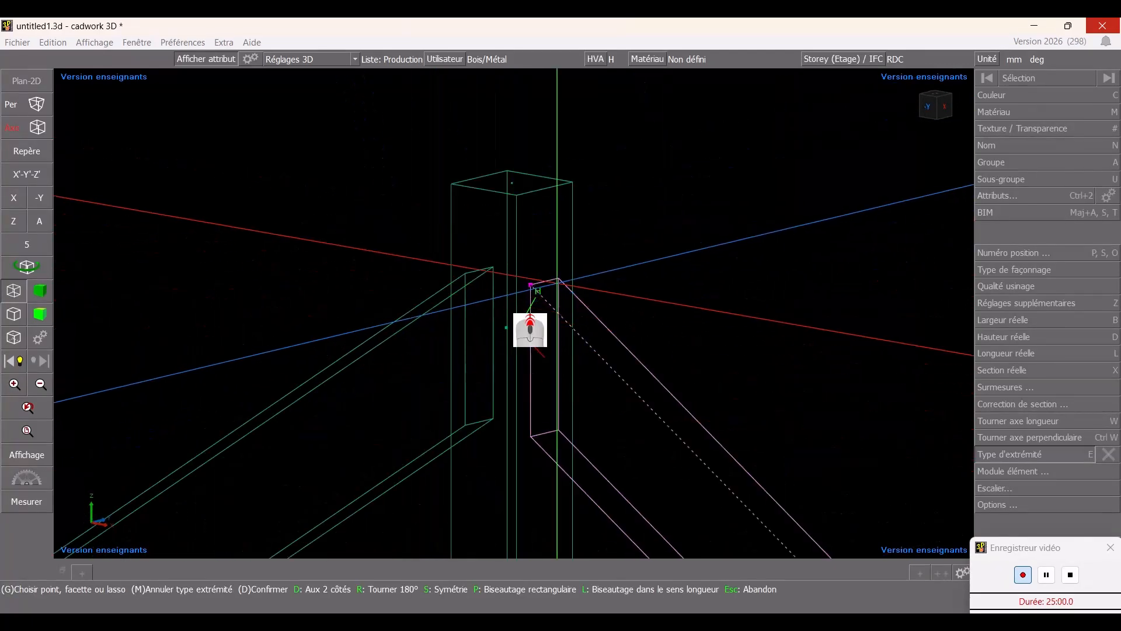
pyautogui.click(543, 286)
pyautogui.scroll(-10, 526, 315)
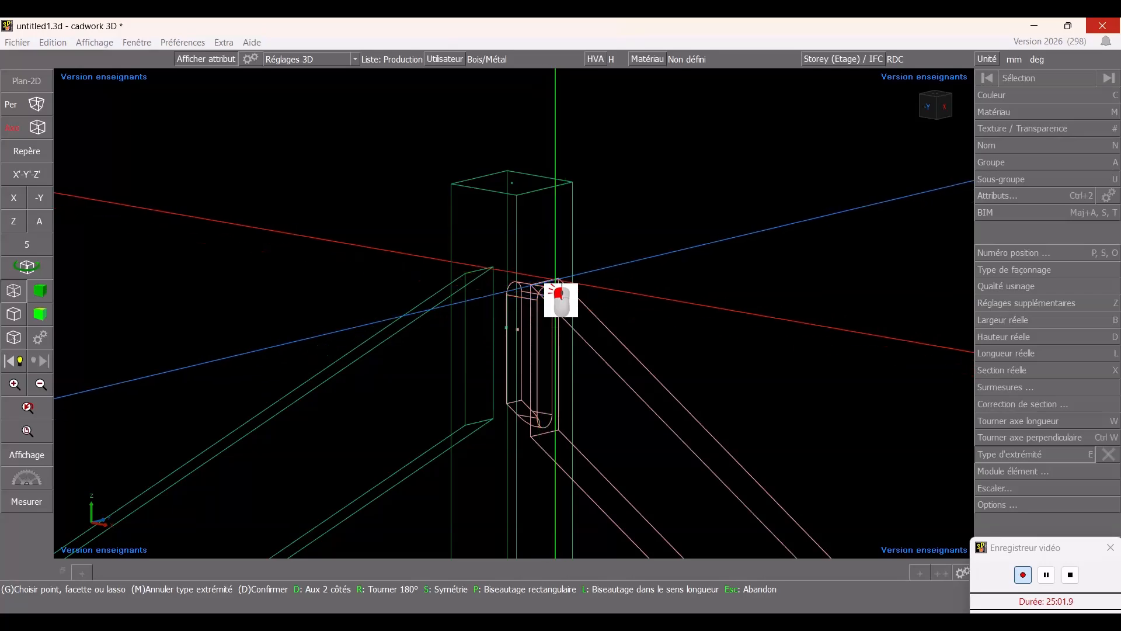
pyautogui.keyDown('ctrl'); pyautogui.moveTo(474, 327); pyautogui.dragTo(563, 316); pyautogui.keyUp('ctrl')
pyautogui.scroll(8, 526, 311)
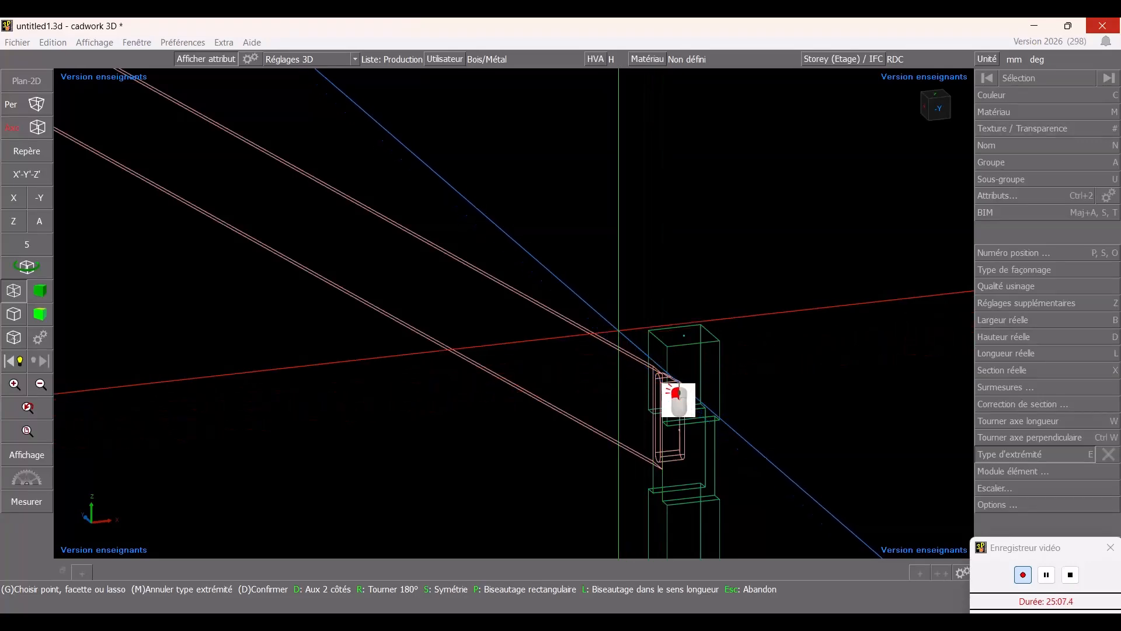
pyautogui.rightClick(621, 331)
pyautogui.rightClick(1033, 452)
pyautogui.scroll(-5, 514, 314)
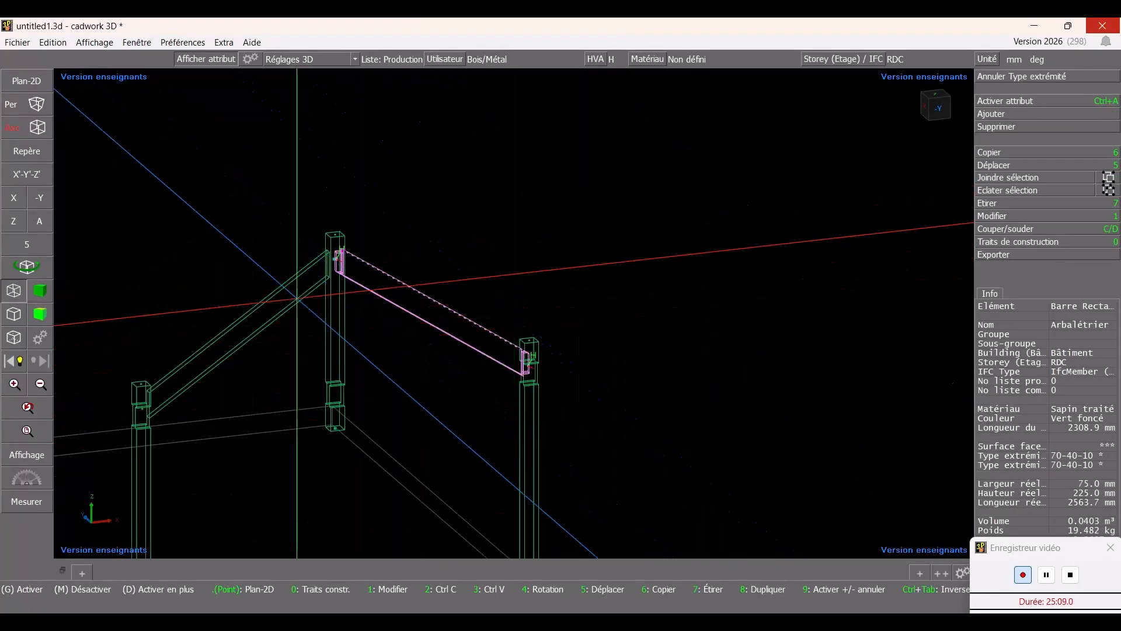
# - Apply the same 70-40-10 shouldered tenon end type to both ends of the left rafter
pyautogui.click(307, 273)
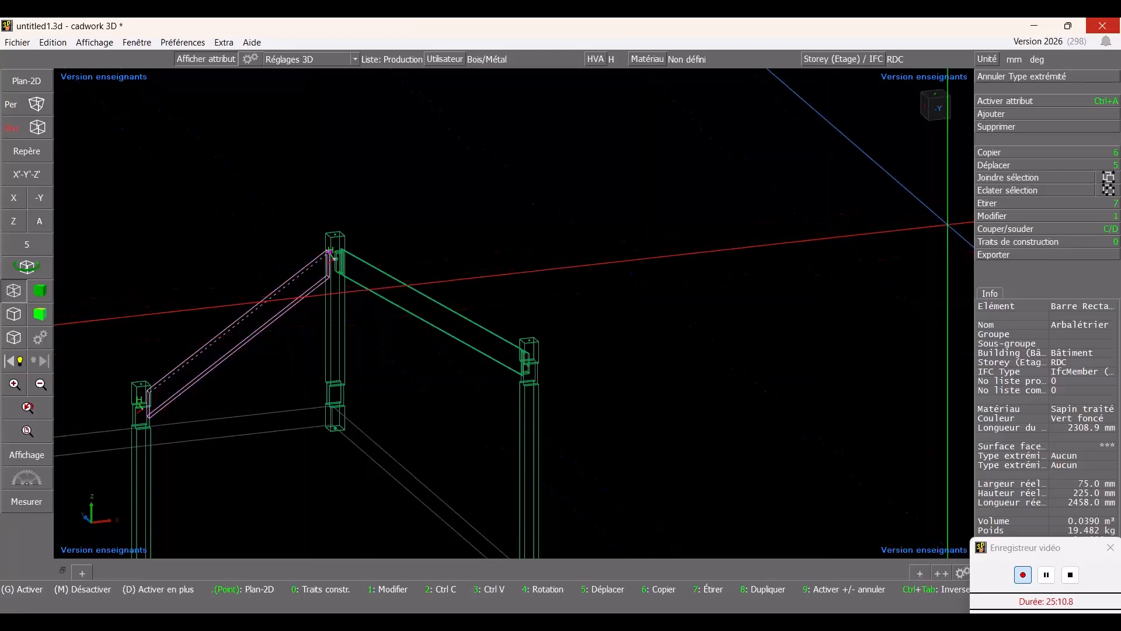
pyautogui.click(997, 218)
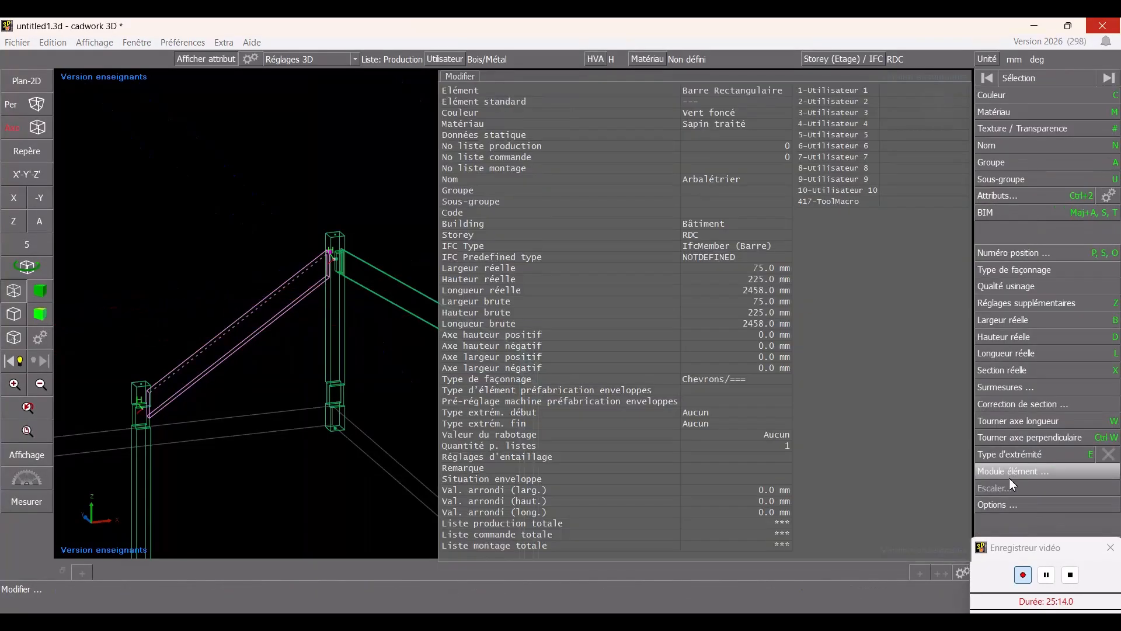
pyautogui.click(1008, 457)
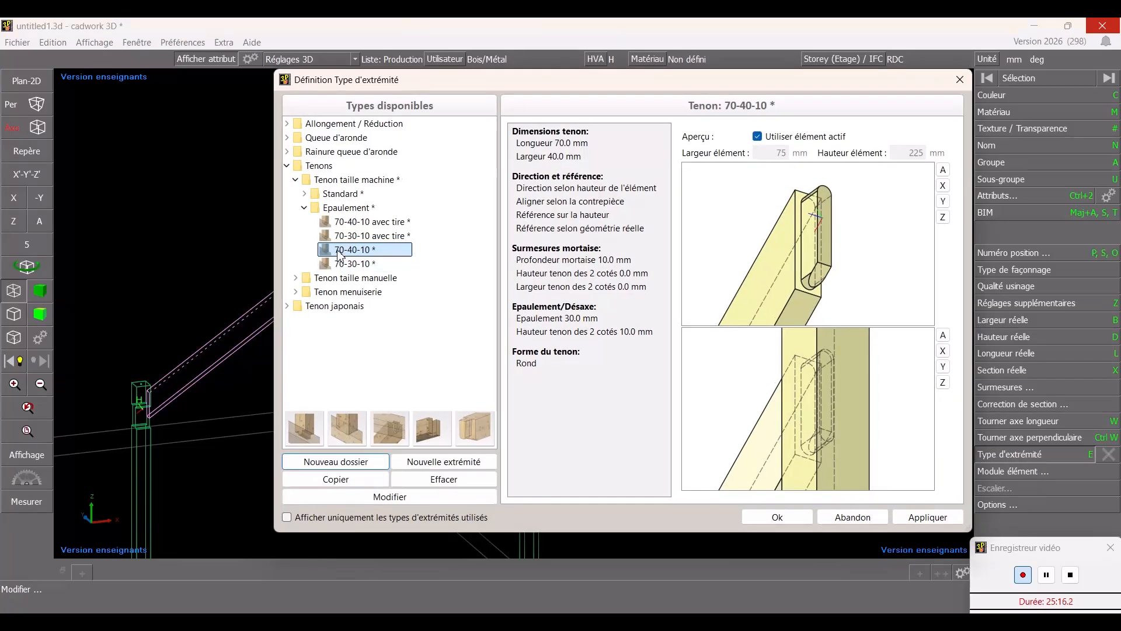
pyautogui.click(778, 517)
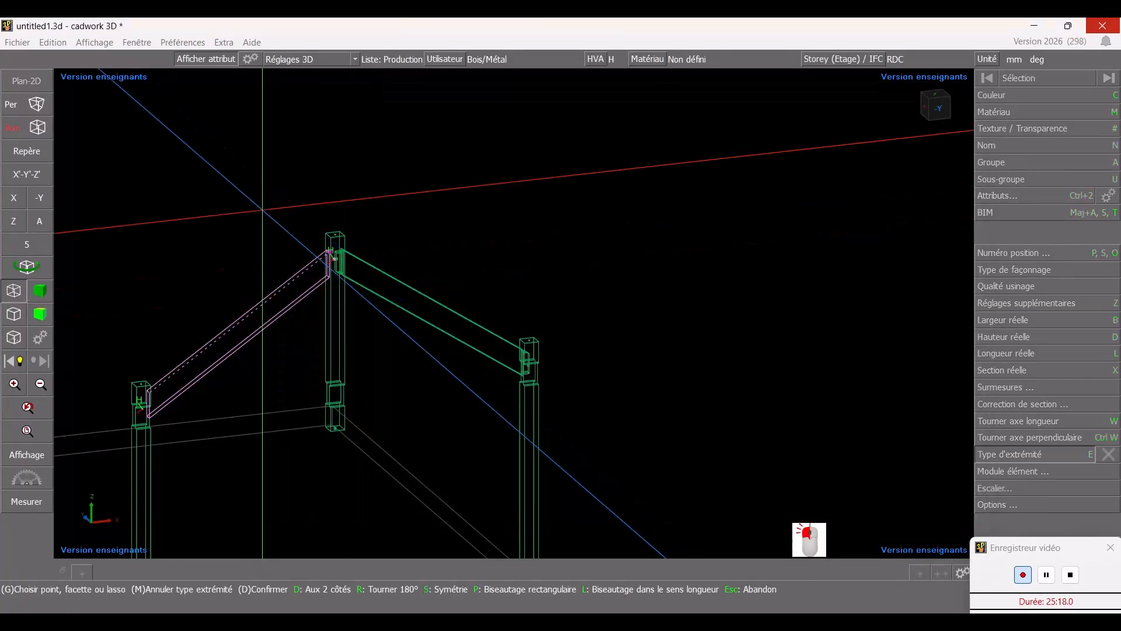
pyautogui.scroll(5, 530, 330)
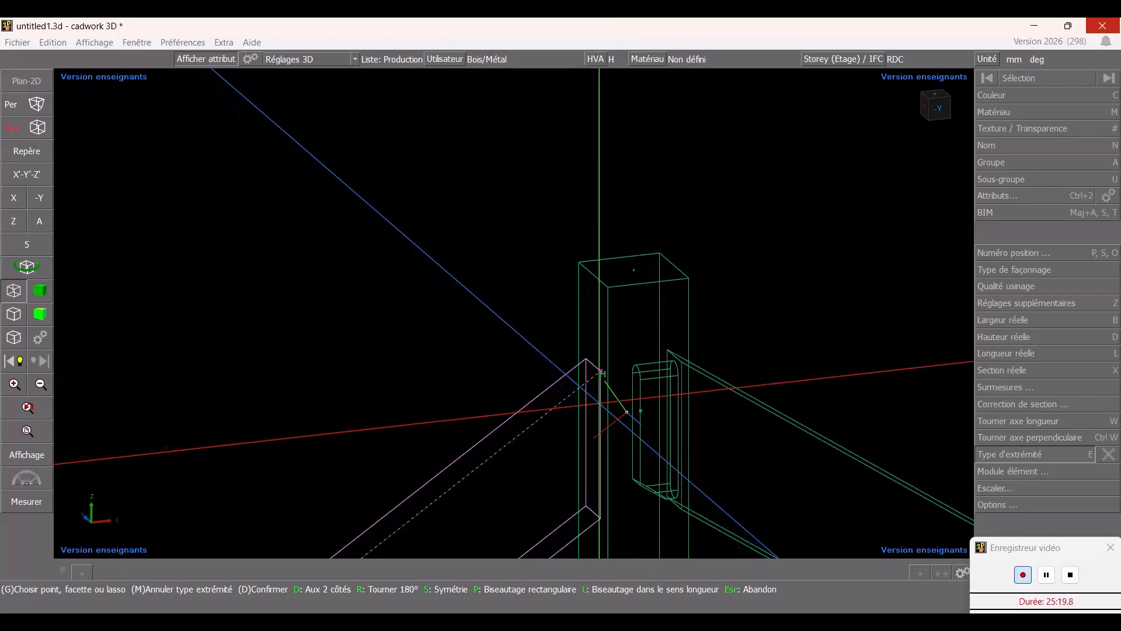
pyautogui.scroll(-5, 531, 330)
pyautogui.scroll(-5, 531, 330)
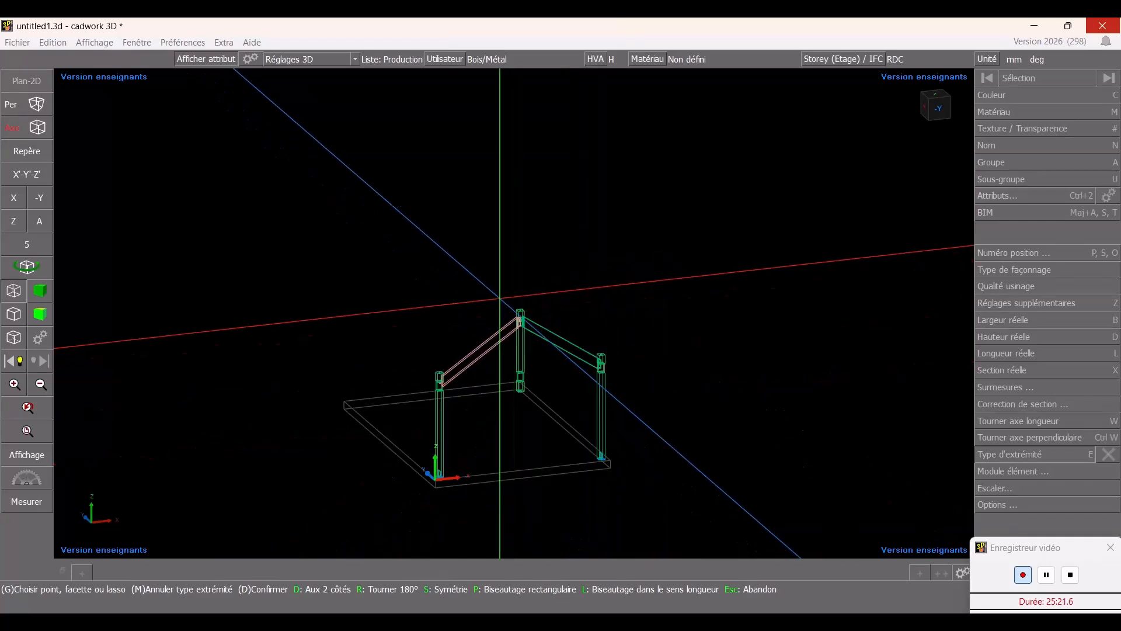
pyautogui.keyDown('ctrl'); pyautogui.moveTo(531, 330); pyautogui.dragTo(421, 328); pyautogui.keyUp('ctrl')
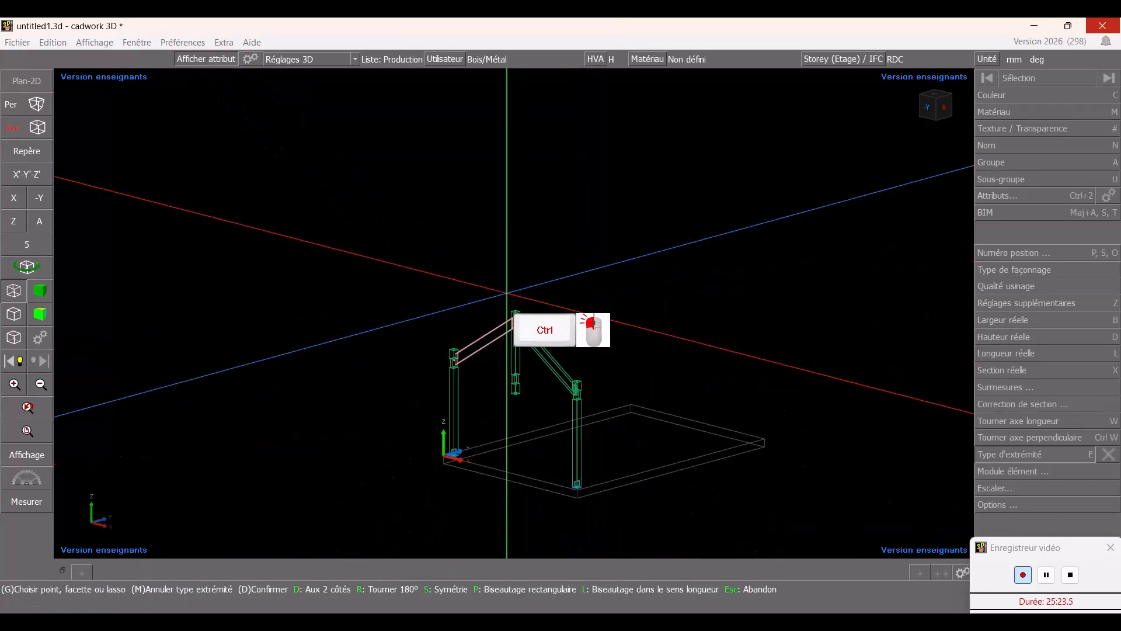
pyautogui.scroll(5, 451, 382)
pyautogui.scroll(5, 528, 267)
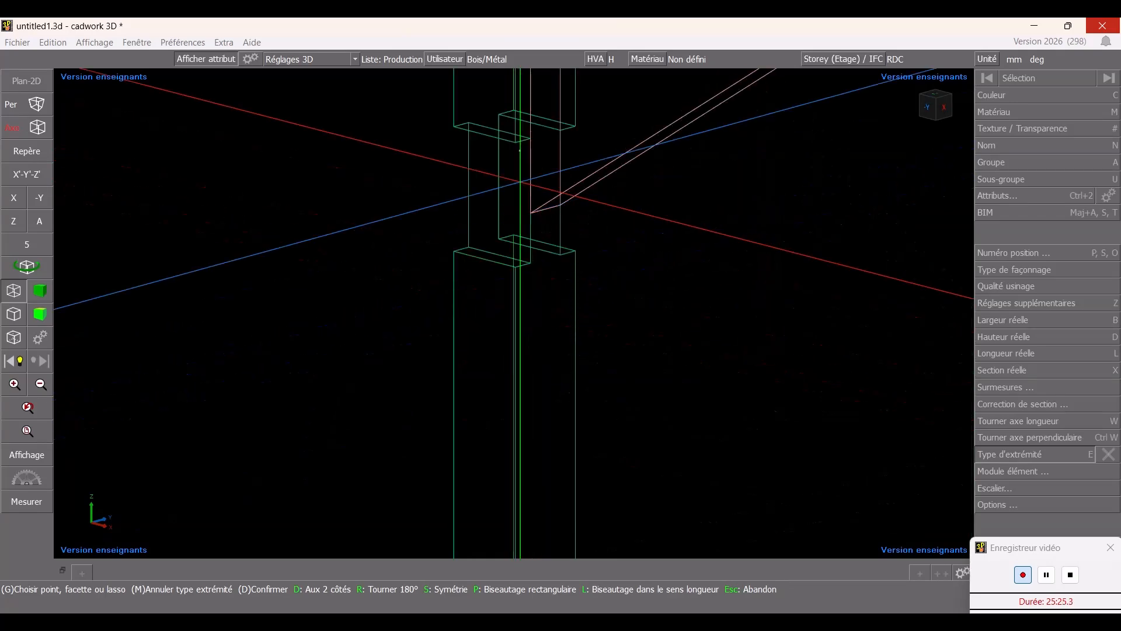
pyautogui.scroll(-3, 546, 170)
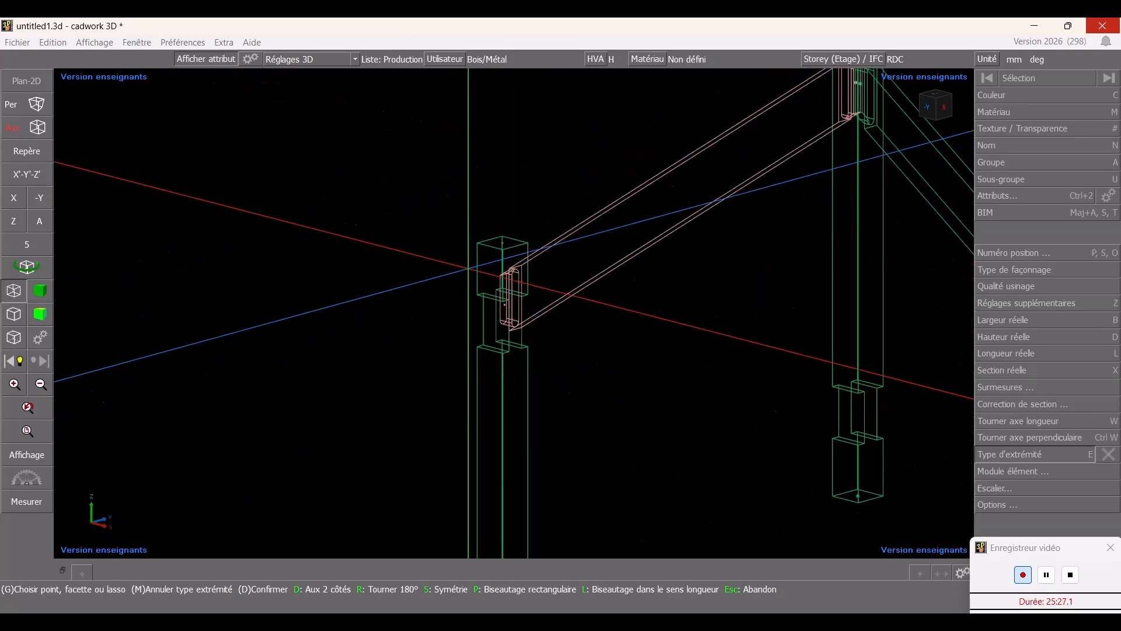
pyautogui.keyDown('ctrl'); pyautogui.moveTo(458, 208); pyautogui.dragTo(520, 204); pyautogui.keyUp('ctrl')
pyautogui.rightClick(513, 313)
pyautogui.scroll(-5, 515, 312)
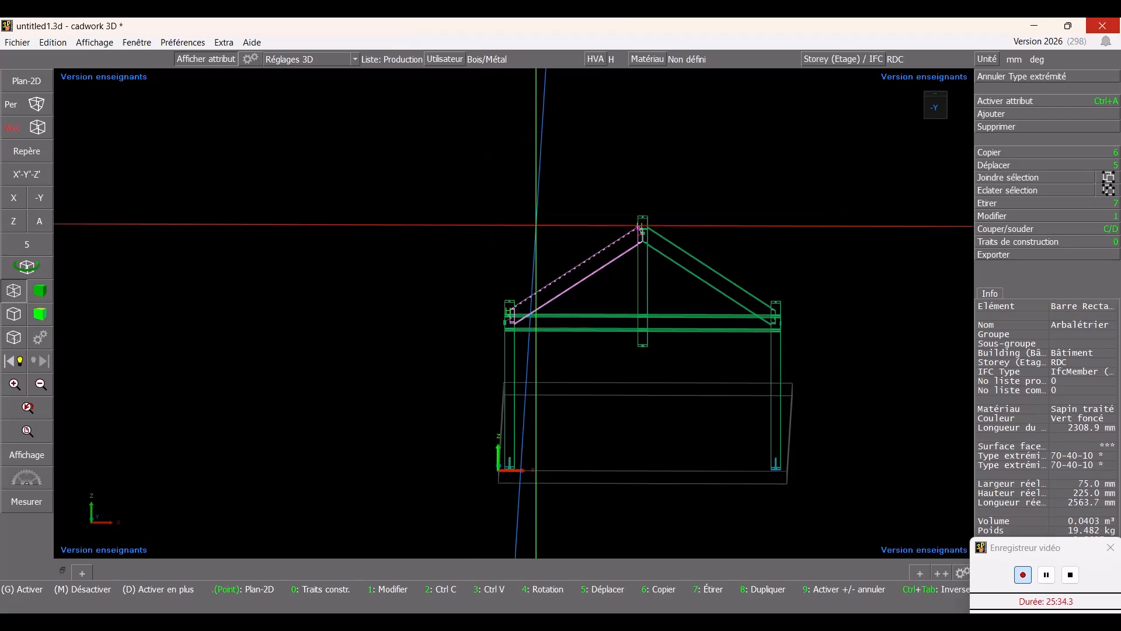
# - Switch to rendered display, clear the selection and orbit around the finished truss to inspect it
pyautogui.keyDown('ctrl'); pyautogui.moveTo(501, 203); pyautogui.dragTo(487, 208); pyautogui.keyUp('ctrl')
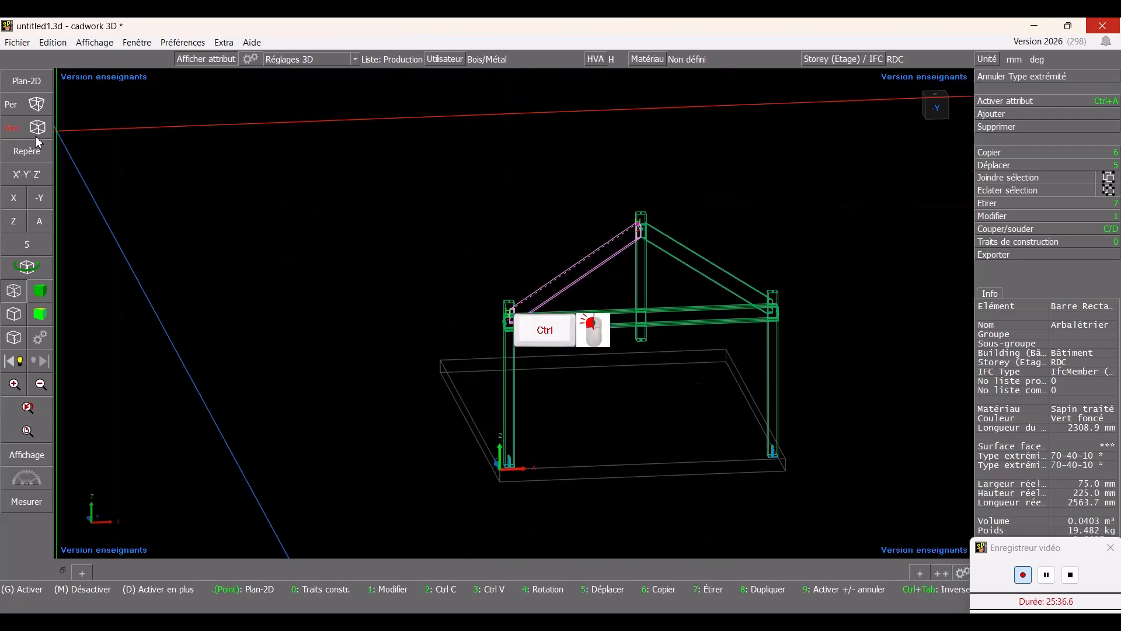
pyautogui.click(42, 294)
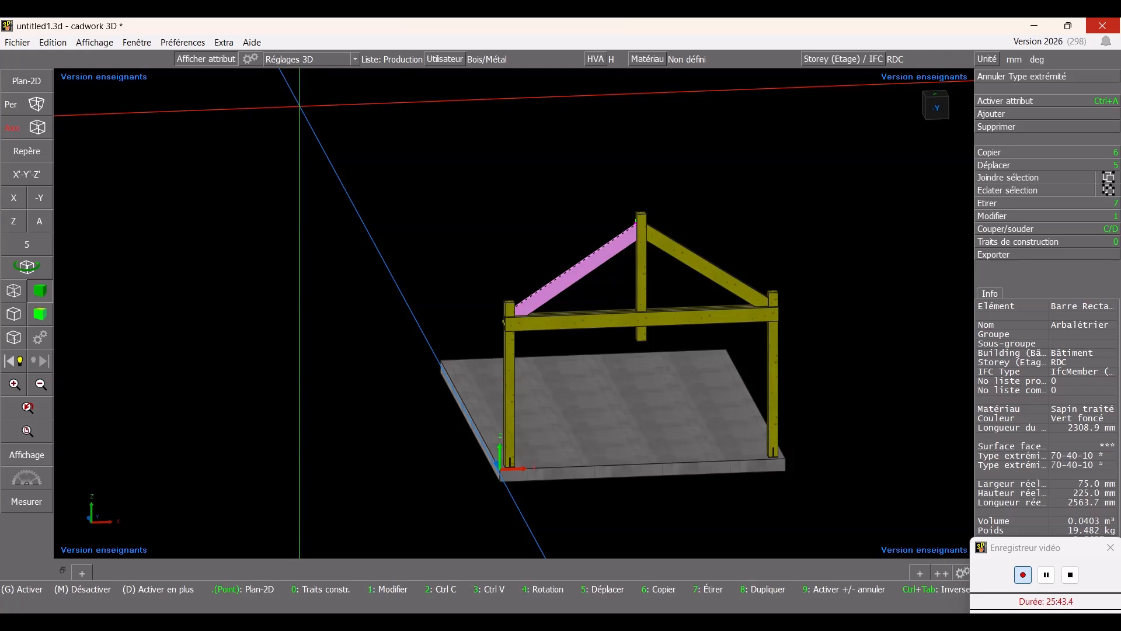
pyautogui.press('Escape')
pyautogui.moveTo(519, 178); pyautogui.dragTo(558, 177, button='middle')
pyautogui.keyDown('ctrl'); pyautogui.moveTo(634, 254); pyautogui.dragTo(598, 230); pyautogui.keyUp('ctrl')
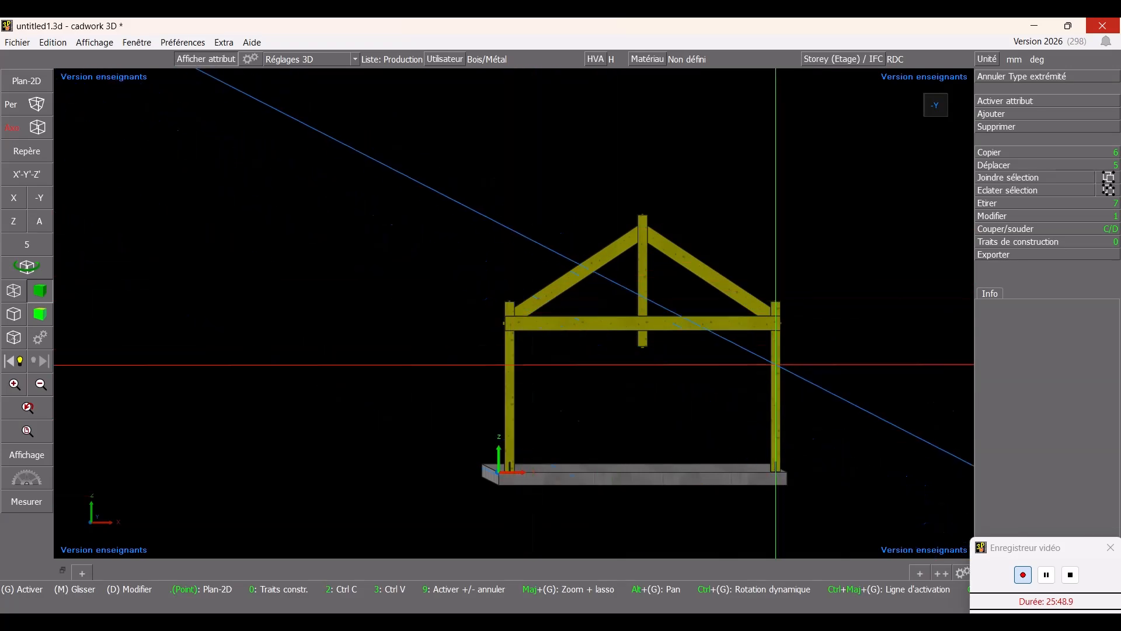
pyautogui.keyDown('ctrl'); pyautogui.moveTo(608, 231); pyautogui.dragTo(660, 281); pyautogui.keyUp('ctrl')
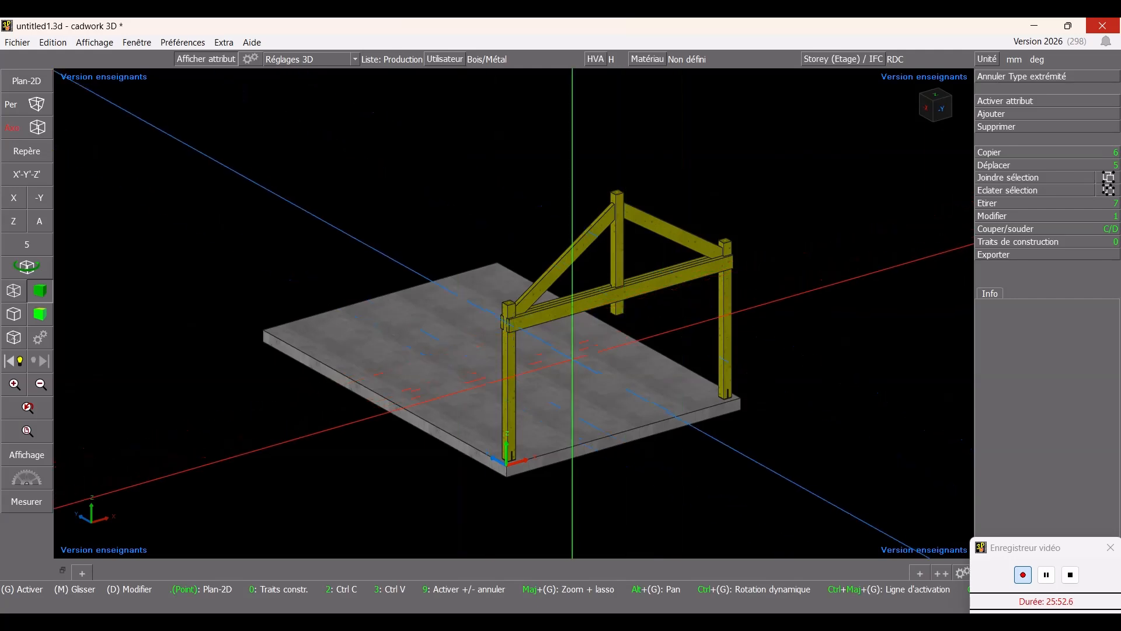